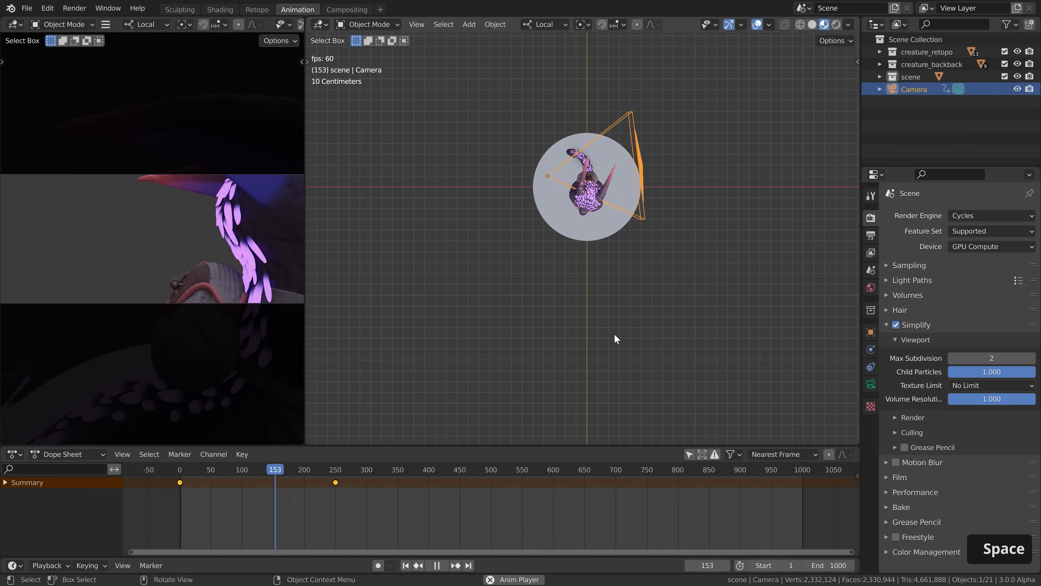
Move the camera at frame 138 to the creature's front side, rotate it about -1.6° to frame the creature, and keyframe it.
key(space)
click(267, 475)
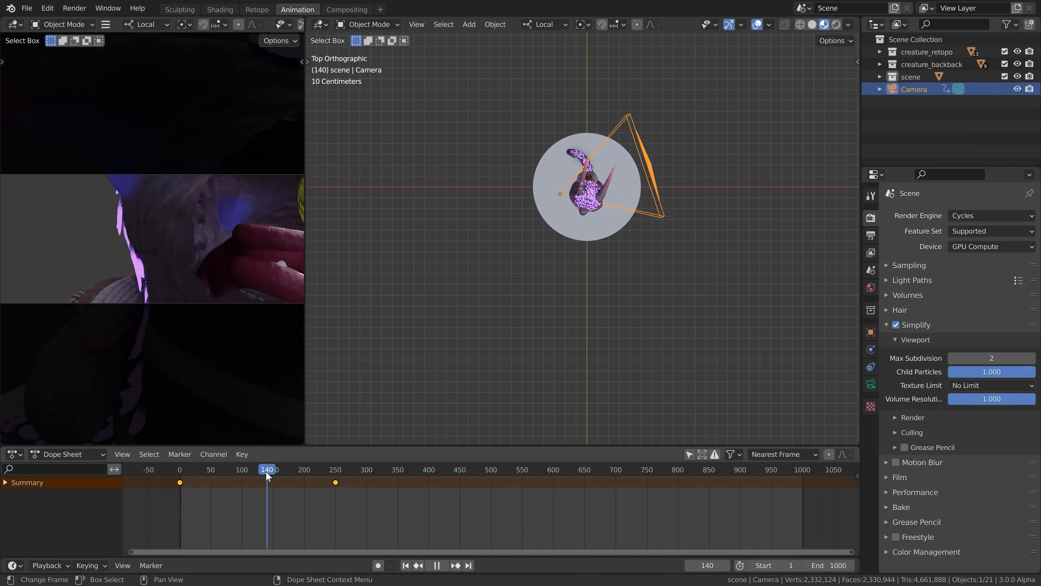
drag(267, 474, 266, 475)
key(g)
click(611, 266)
key(r)
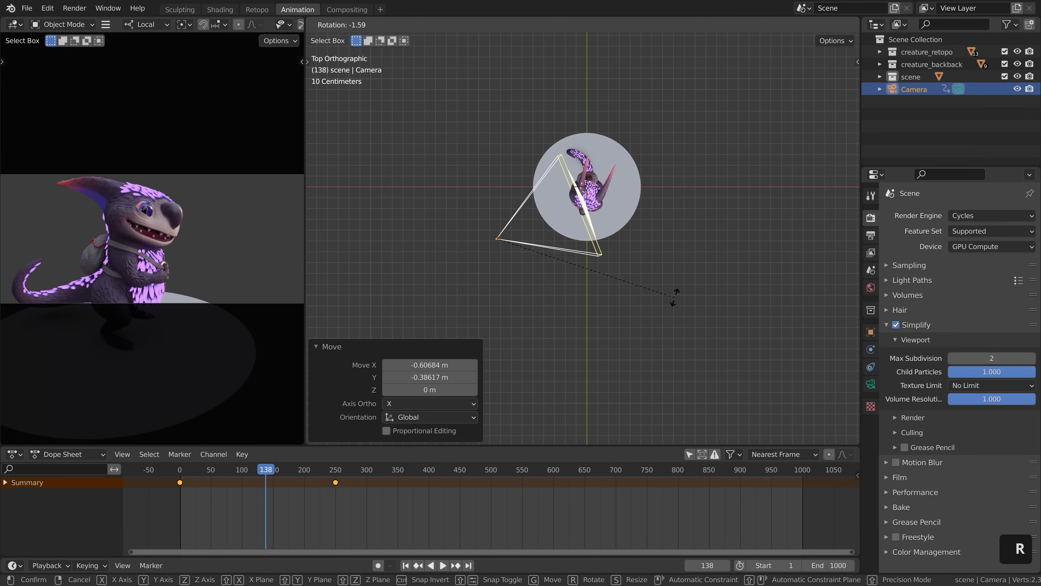
click(674, 297)
key(i)
Play the camera animation from its start to check the camera's movement around the creature.
click(182, 471)
key(space)
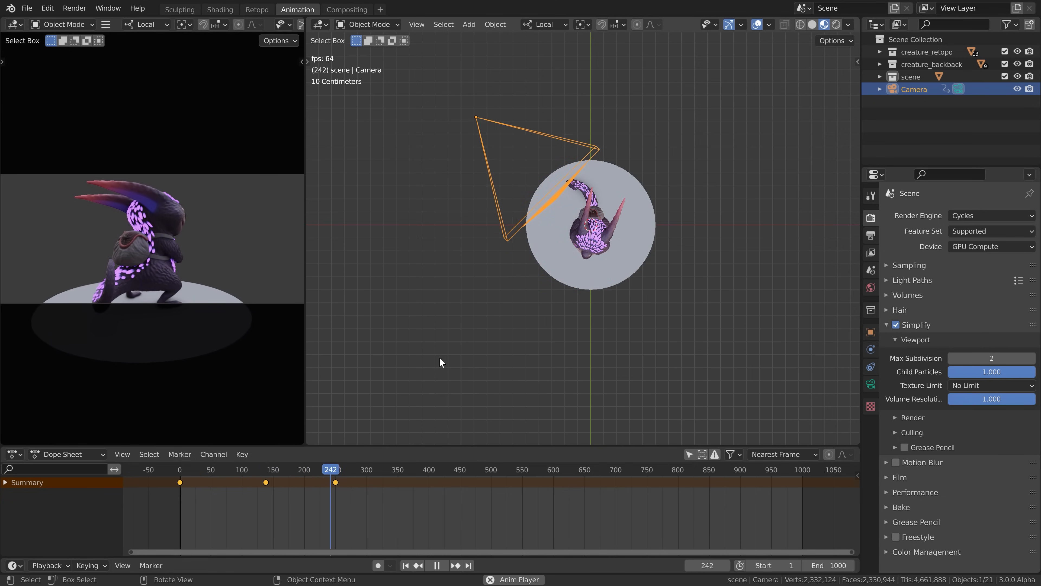
key(space)
middle_drag(590, 335, 615, 225)
shift+middle_drag(617, 223, 623, 298)
scroll(625, 296, up, 1)
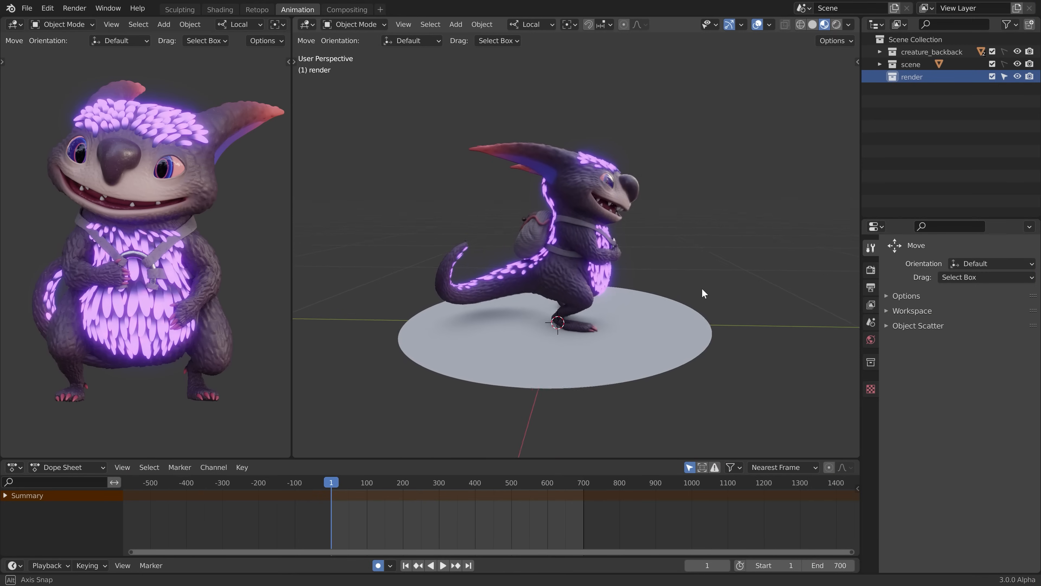
Add a camera to the render collection.
middle_drag(702, 289, 663, 294)
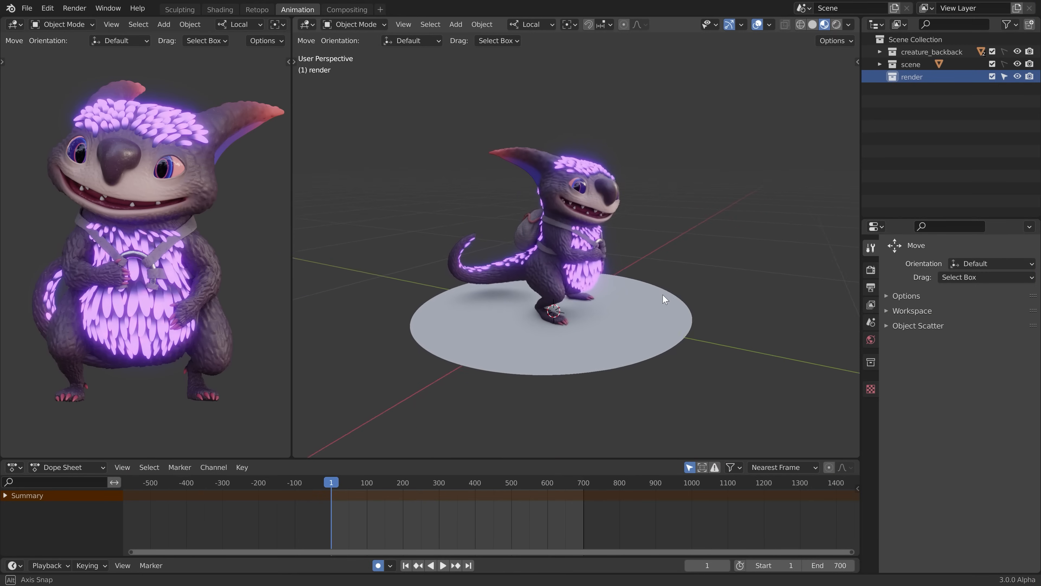
ctrl+middle_drag(602, 270, 717, 231)
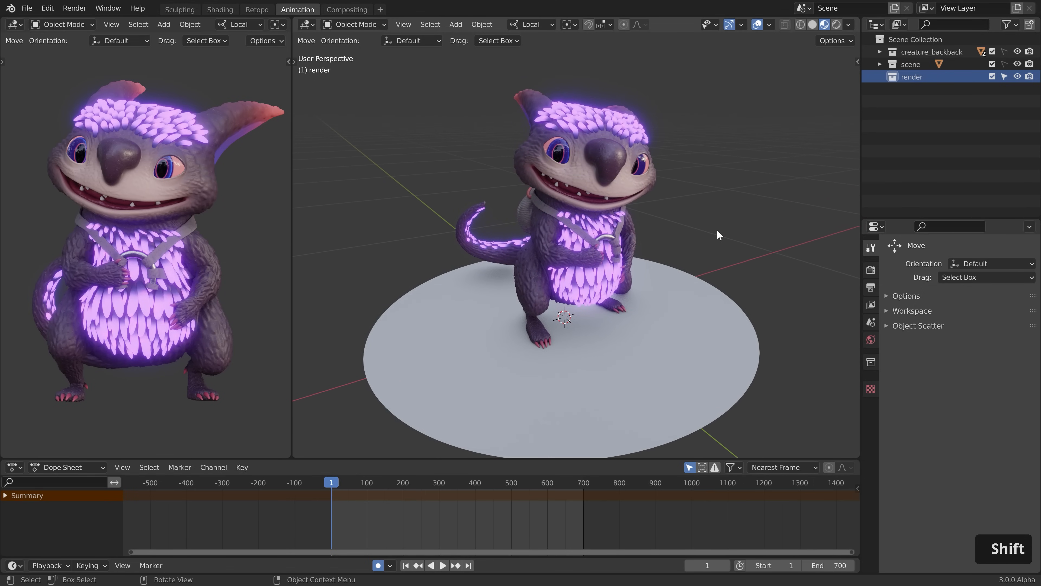
scroll(717, 229, down, 1)
shift+middle_drag(745, 275, 733, 268)
key(shift+a)
click(700, 403)
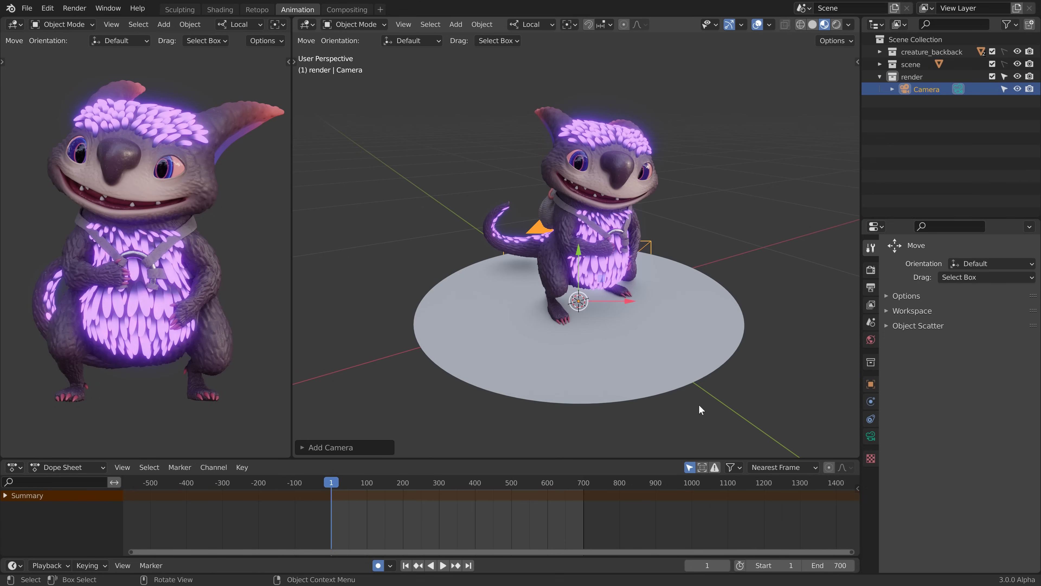
Add a path curve and an empty to the render collection.
key(shift+a)
mouse_move(734, 47)
click(789, 101)
key(shift+a)
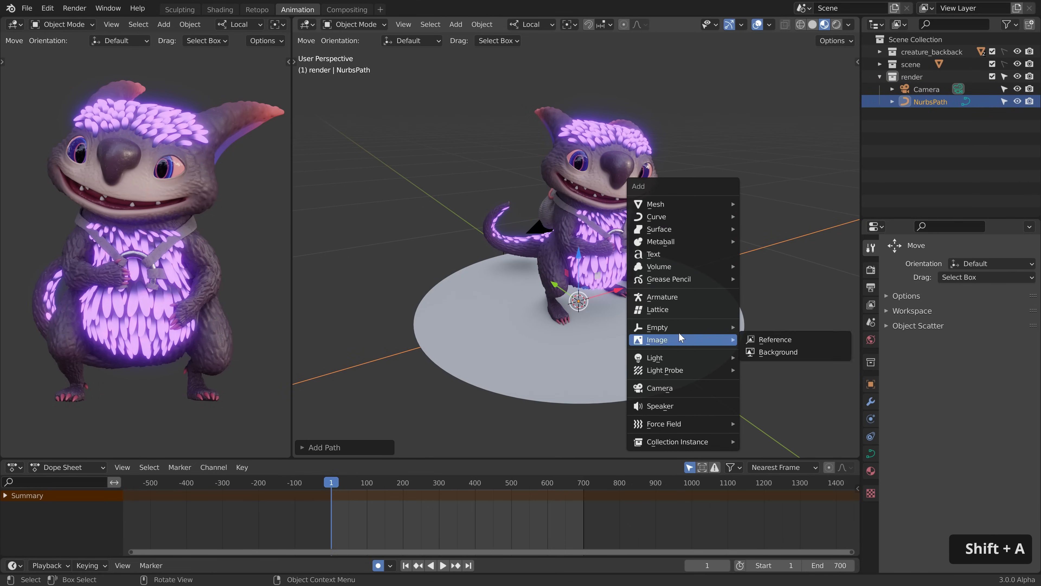
mouse_move(678, 311)
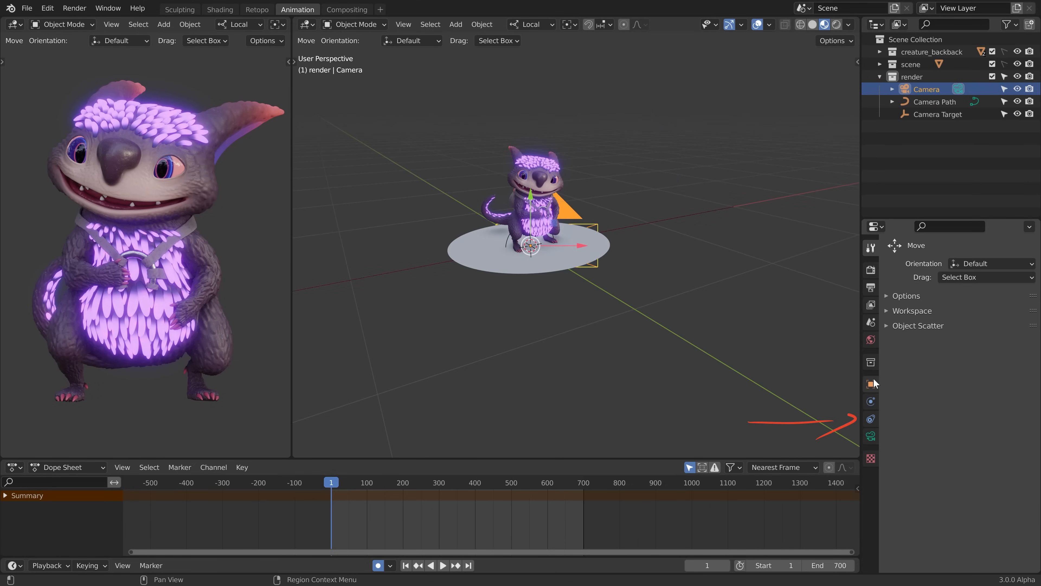
Add a Follow Path constraint to the camera with Camera Path as its target.
click(871, 418)
click(951, 268)
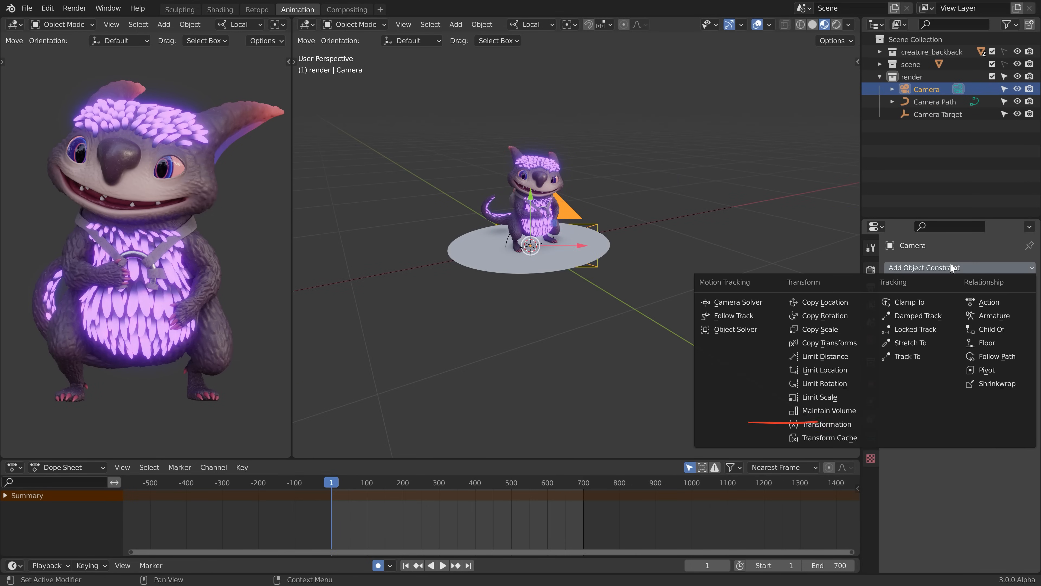
click(990, 356)
click(980, 307)
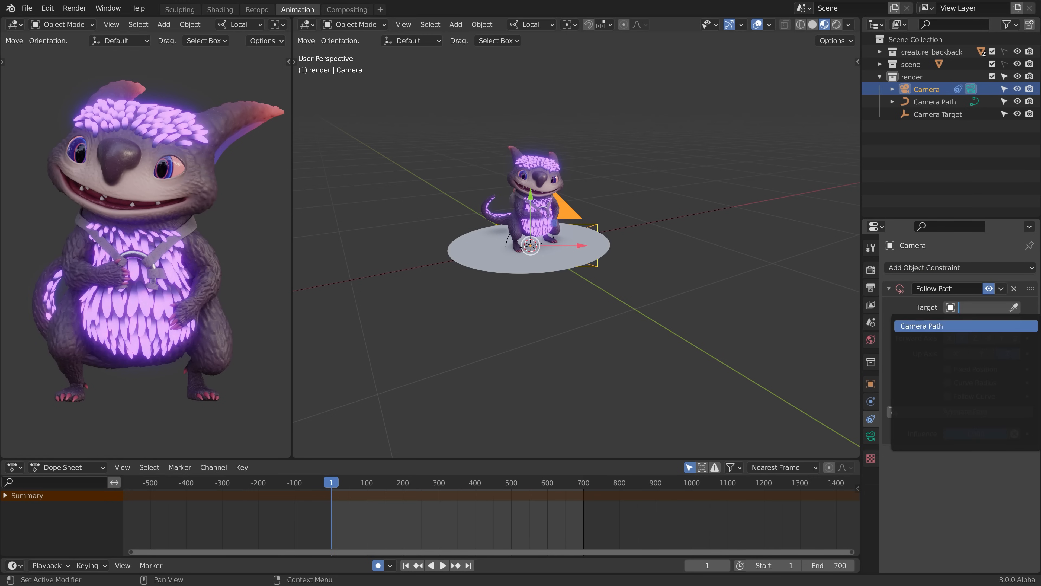
click(980, 325)
Delete surplus control points from Camera Path and move the remaining ones in top view to form an arc in front of the creature.
click(494, 235)
key(Tab)
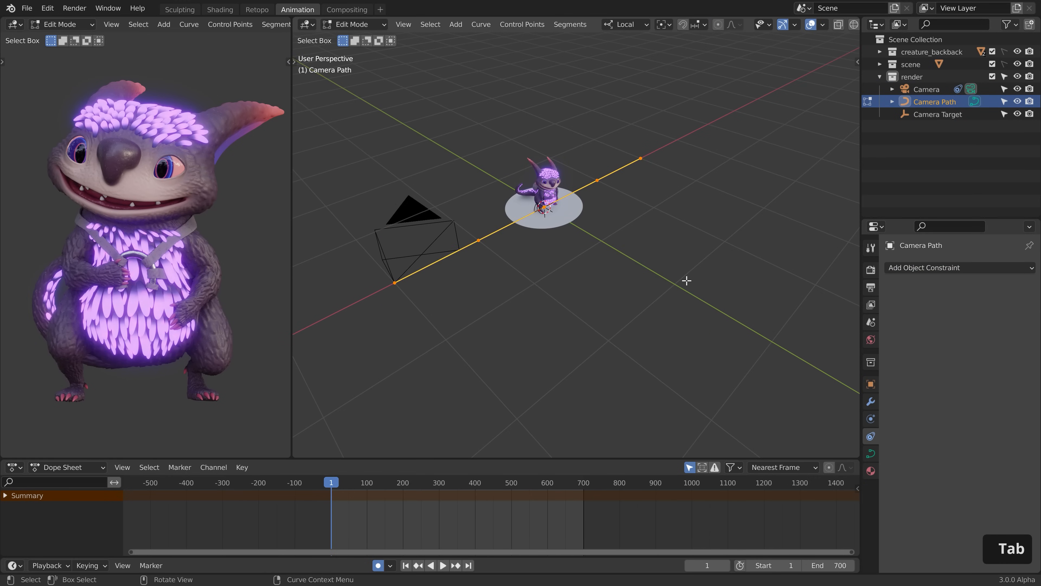
click(396, 282)
key(g)
right_click(418, 306)
key(KP_7)
click(509, 277)
key(x)
click(512, 280)
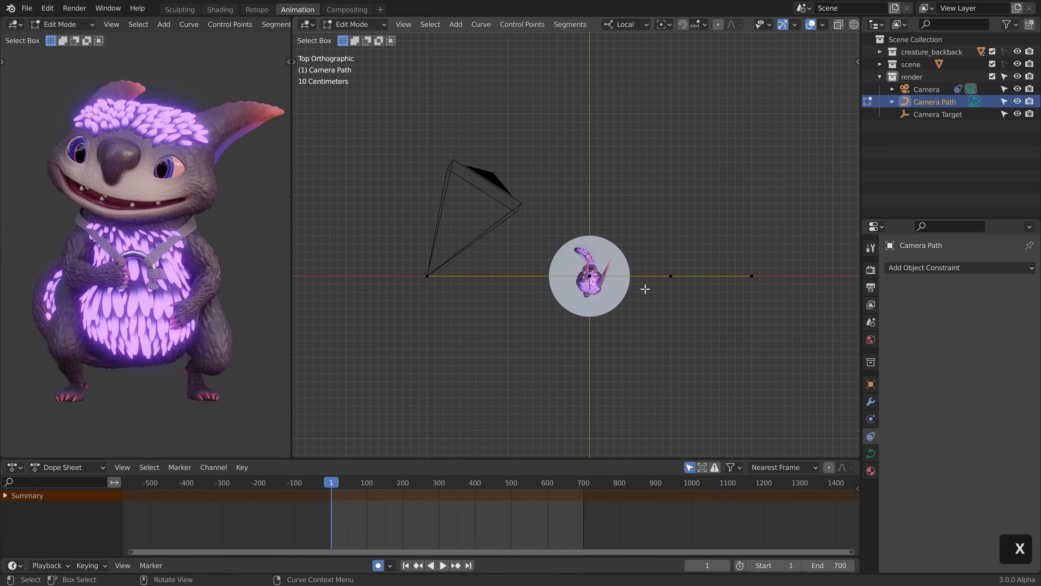
key(g)
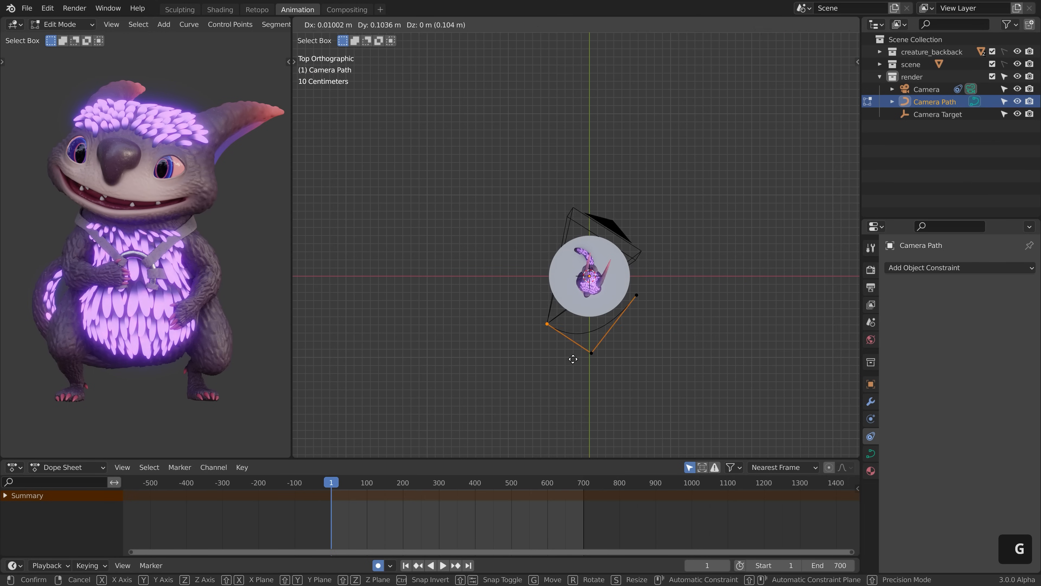
key(Tab)
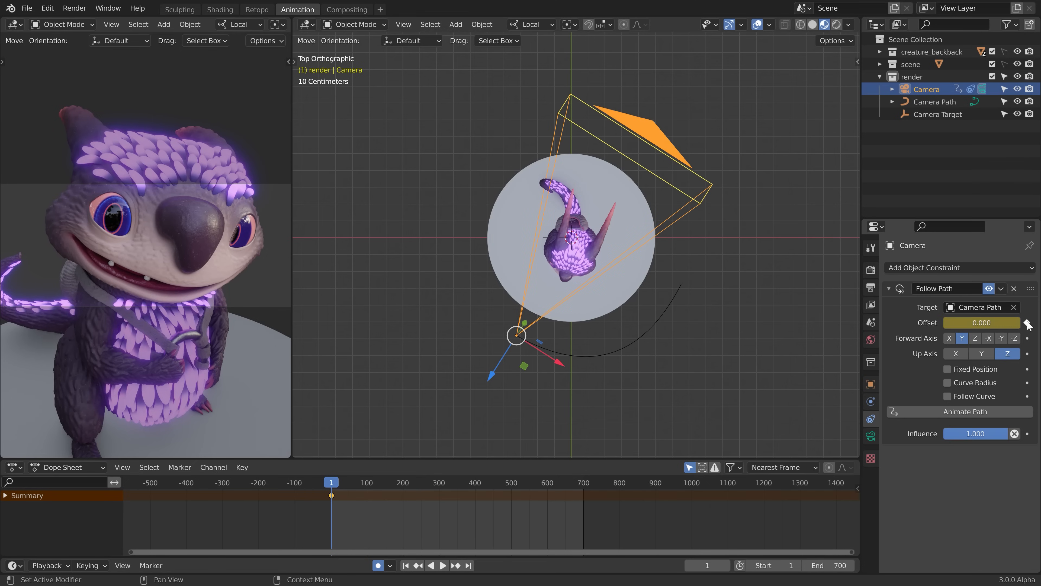
Set the camera's Follow Path offset to -100 at about frame 300 and keyframe it.
drag(361, 486, 332, 487)
double_click(982, 322)
text(-100)
key(Return)
click(1028, 323)
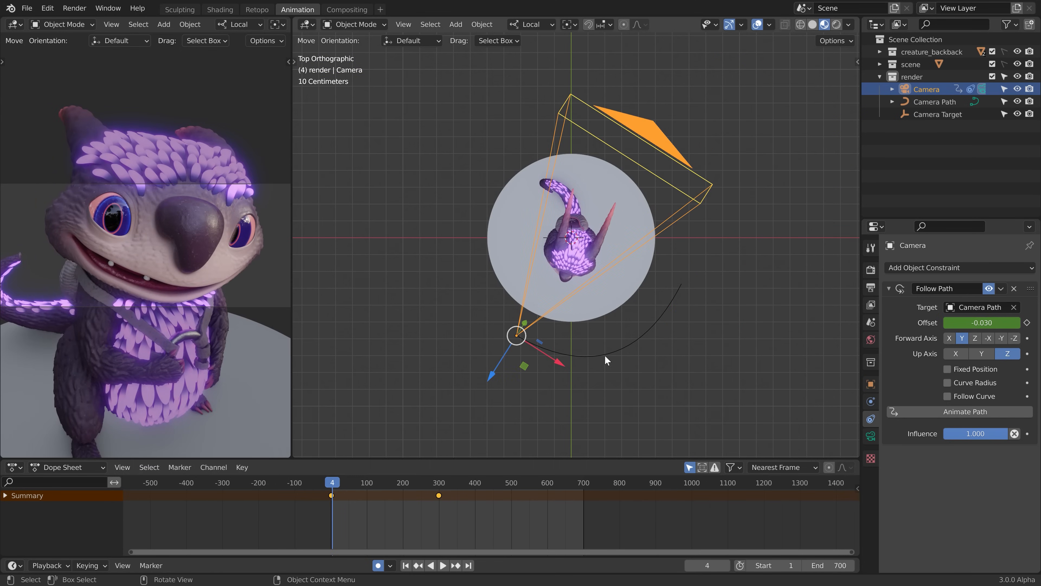
Add a Track To constraint to the camera with Camera Target as its target.
click(889, 288)
click(923, 267)
click(917, 354)
click(982, 324)
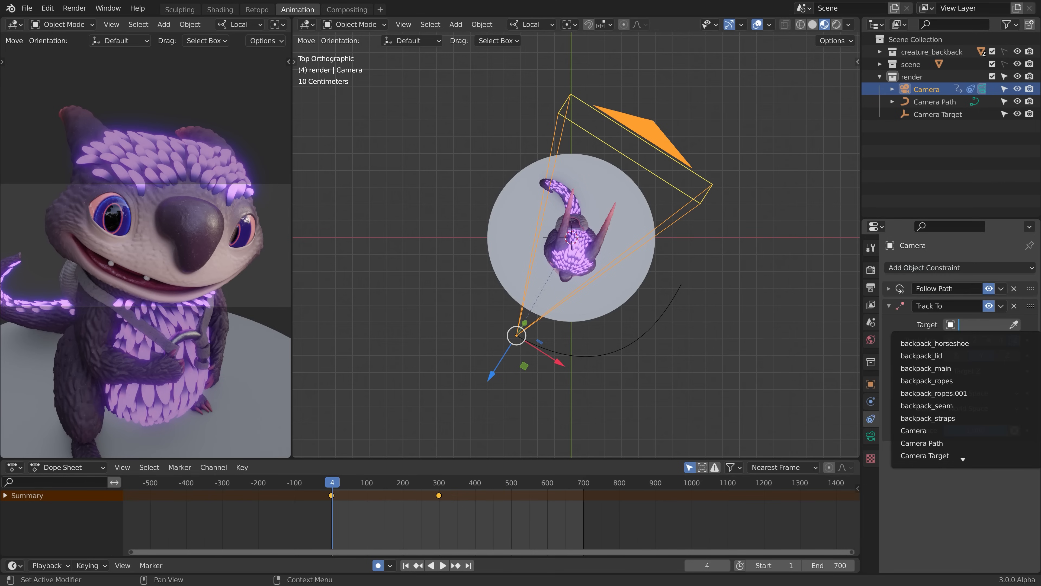
click(914, 455)
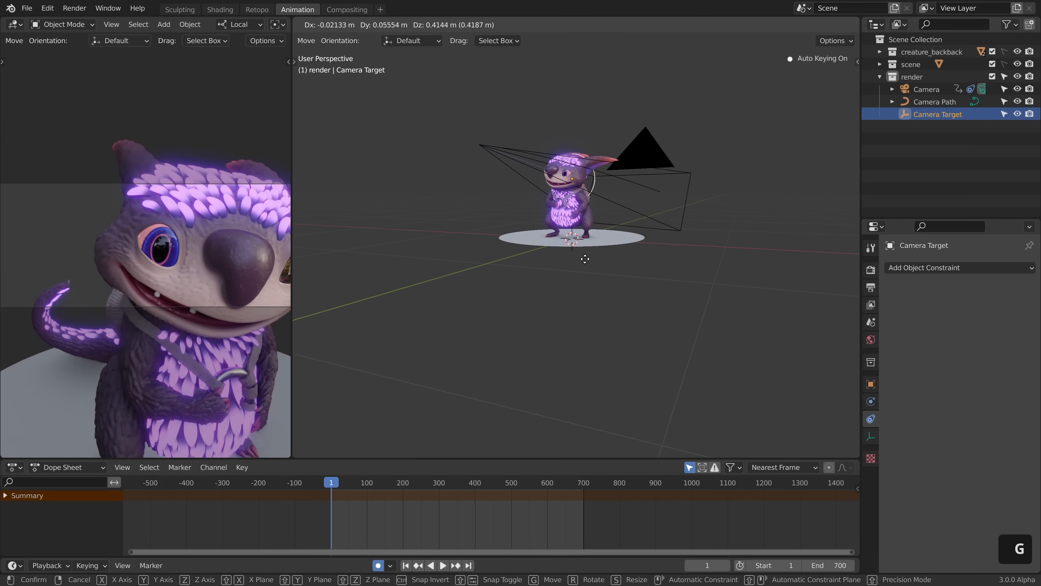
Raise the Camera Target empty about 0.41 m to the creature's head and keyframe it at frame 1.
scroll(666, 245, up, 4)
middle_drag(666, 246, 690, 263)
key(i)
click(667, 262)
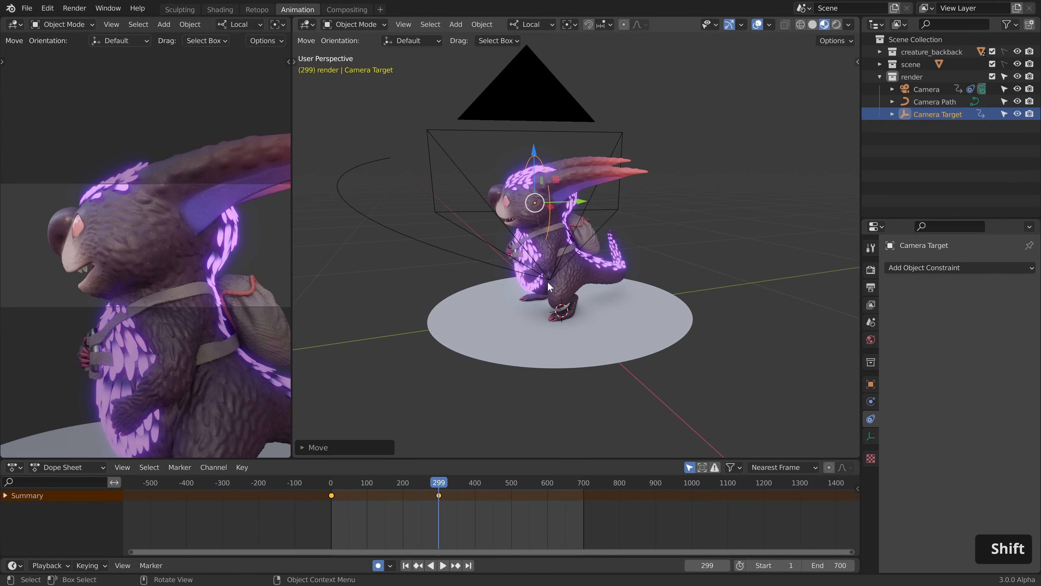
Rotate the Camera Target empty about -21° at frame 299 to tilt the camera view.
key(r)
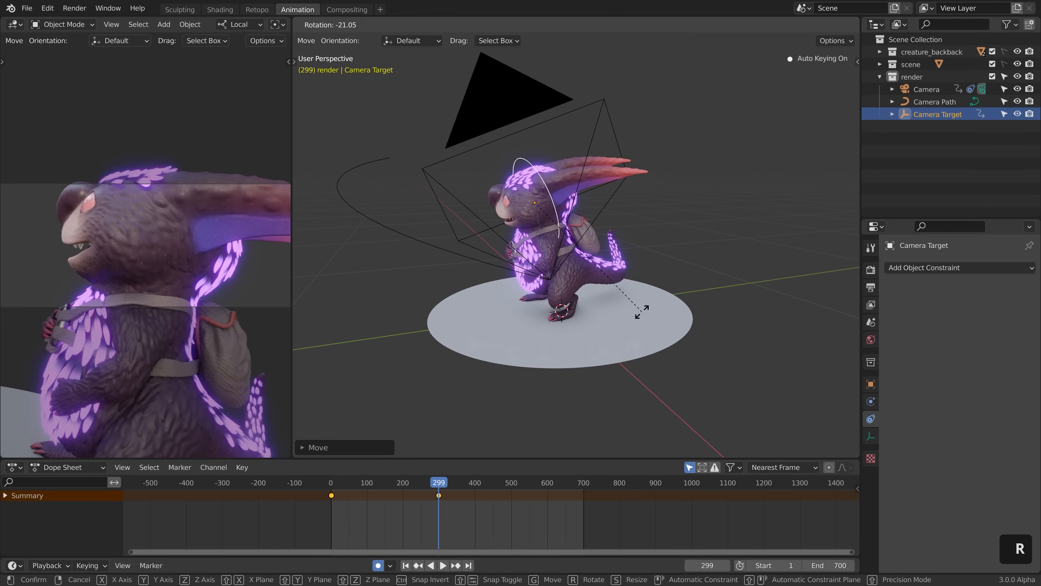
click(641, 312)
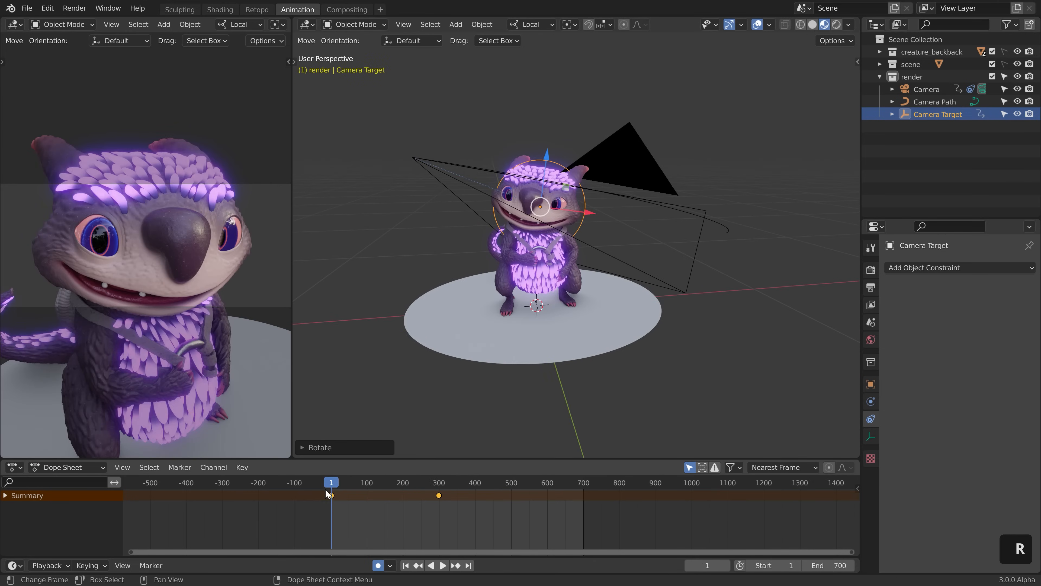
mouse_move(329, 484)
mouse_down()
mouse_move(423, 483)
mouse_move(353, 484)
mouse_move(333, 471)
mouse_up()
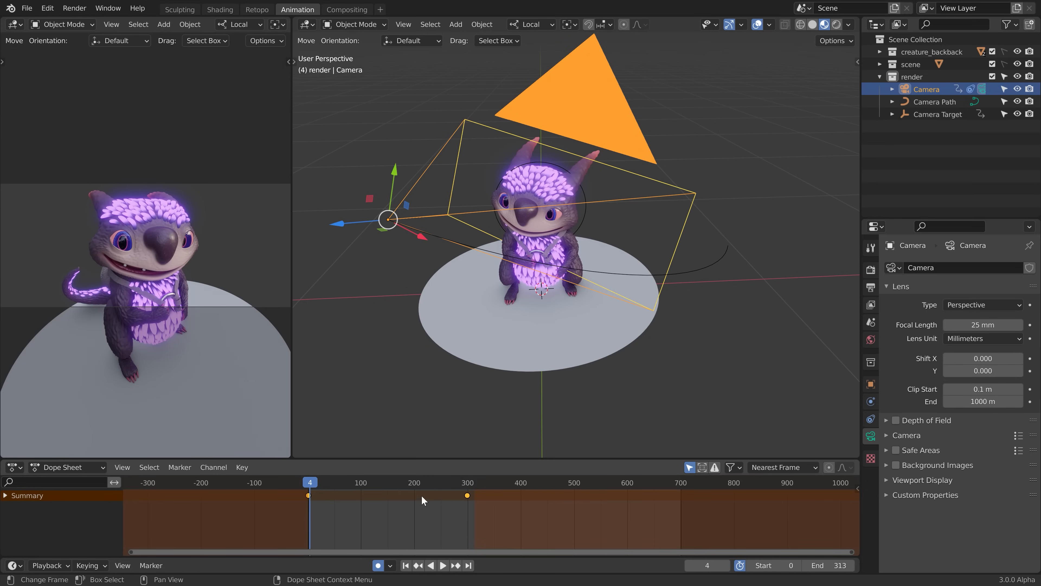
Change the keyframe interpolation for the camera and its target.
shift+click(551, 160)
key(t)
click(213, 503)
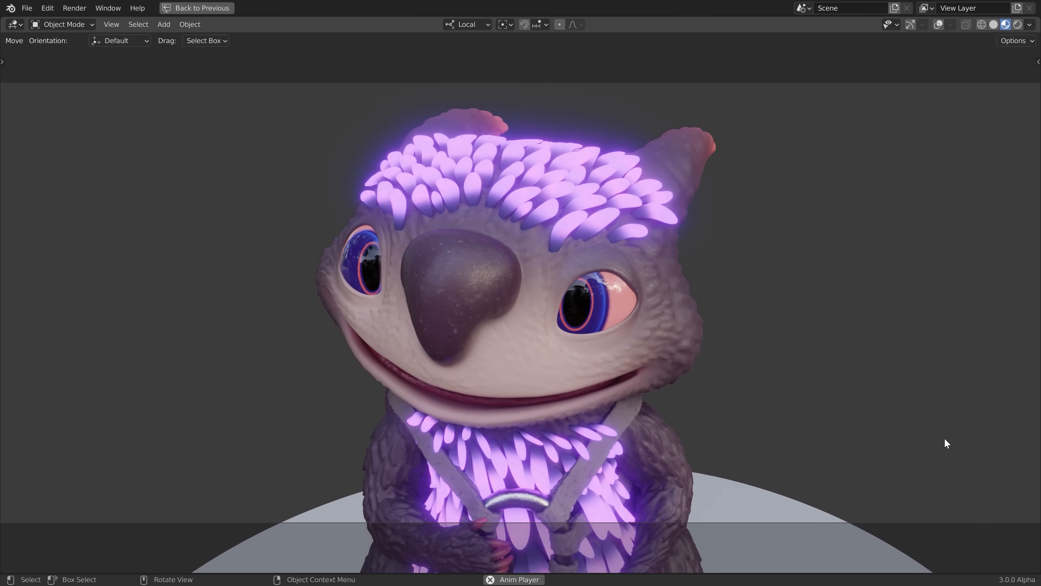
Examine the offset and influence values of the camera's two Follow Path constraints while scrubbing through the animation.
drag(337, 484, 399, 492)
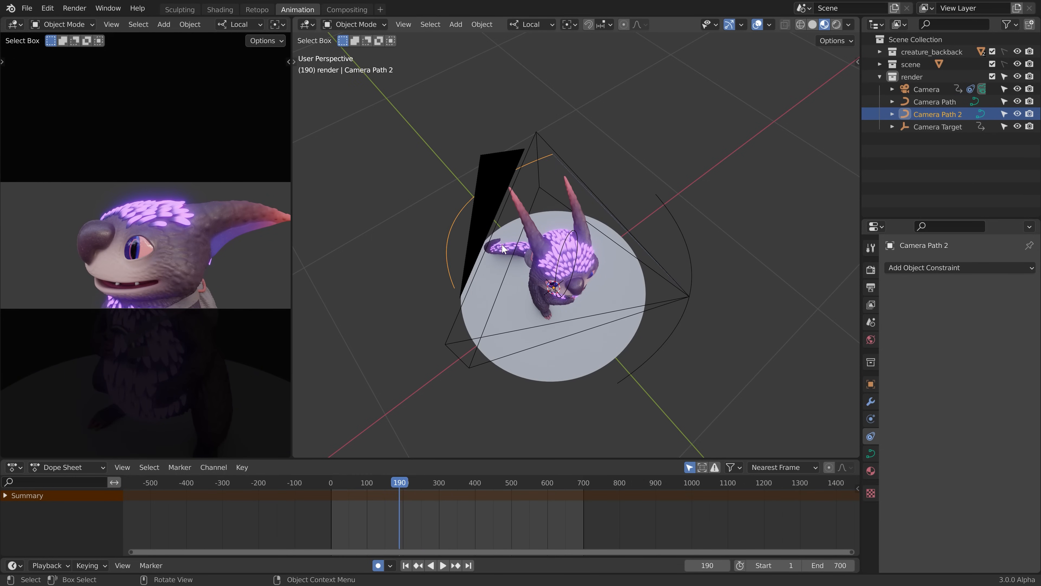
click(496, 172)
click(888, 305)
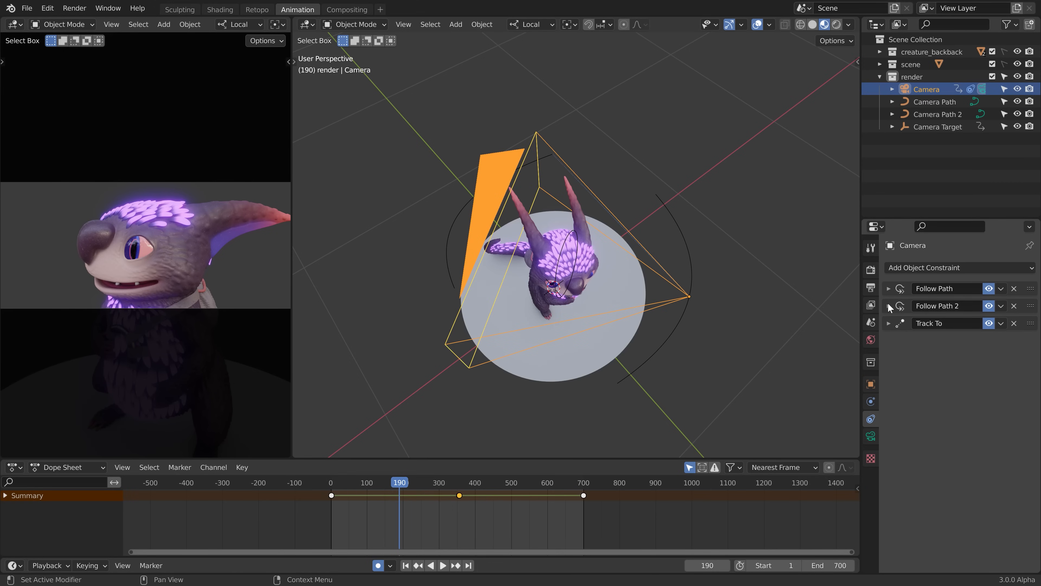
click(888, 289)
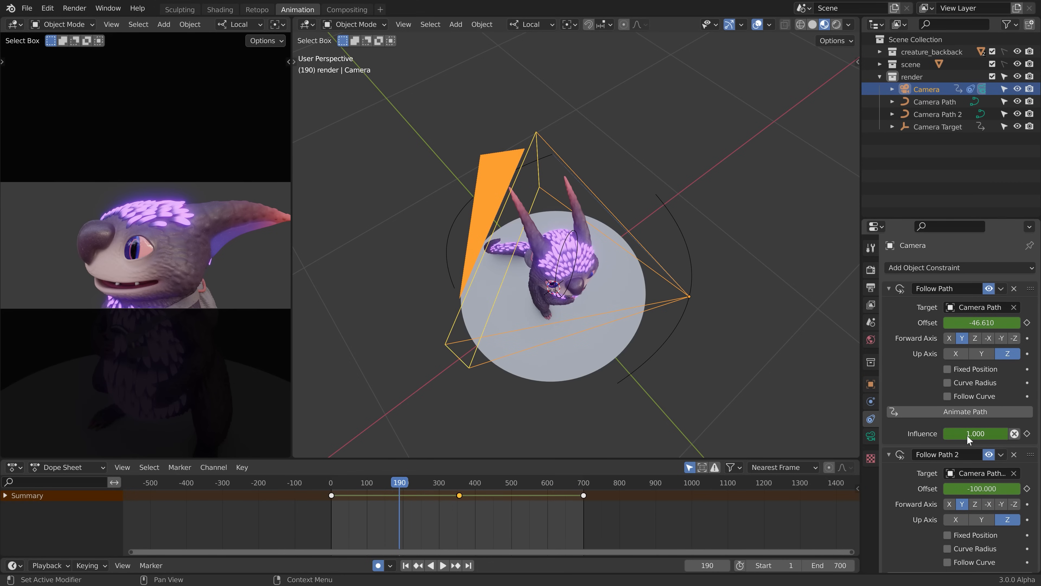
scroll(967, 434, down, 3)
drag(408, 485, 448, 483)
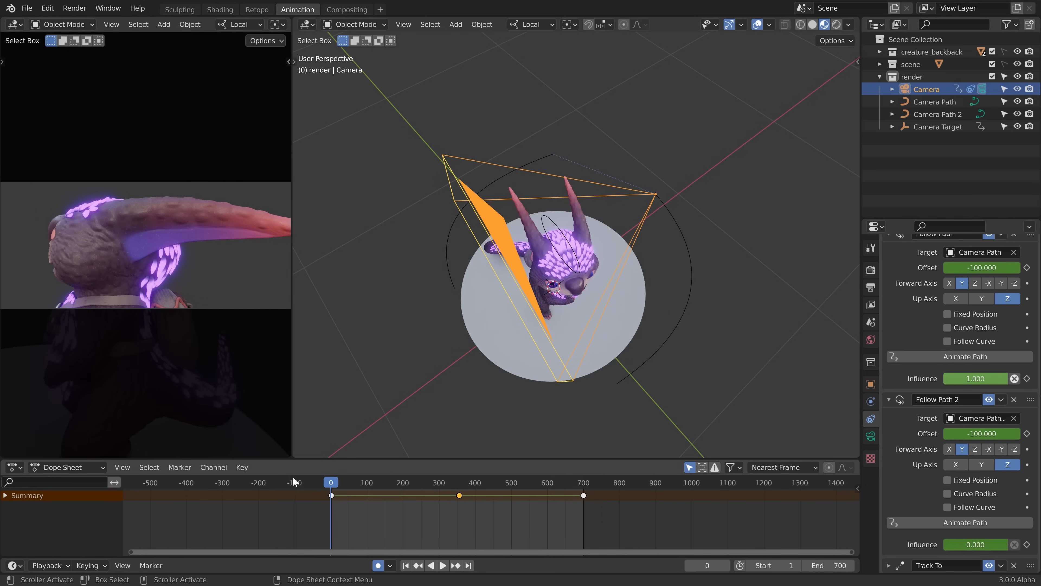
key(ctrl+space)
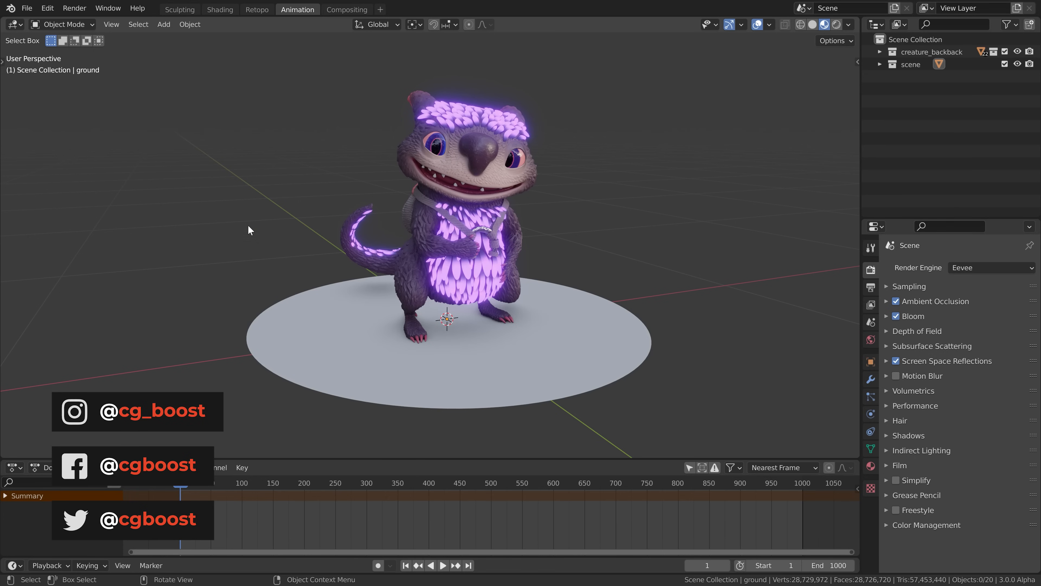
Enable Simplify in the render settings and set the viewport's maximum subdivision to 2.
scroll(482, 221, up, 3)
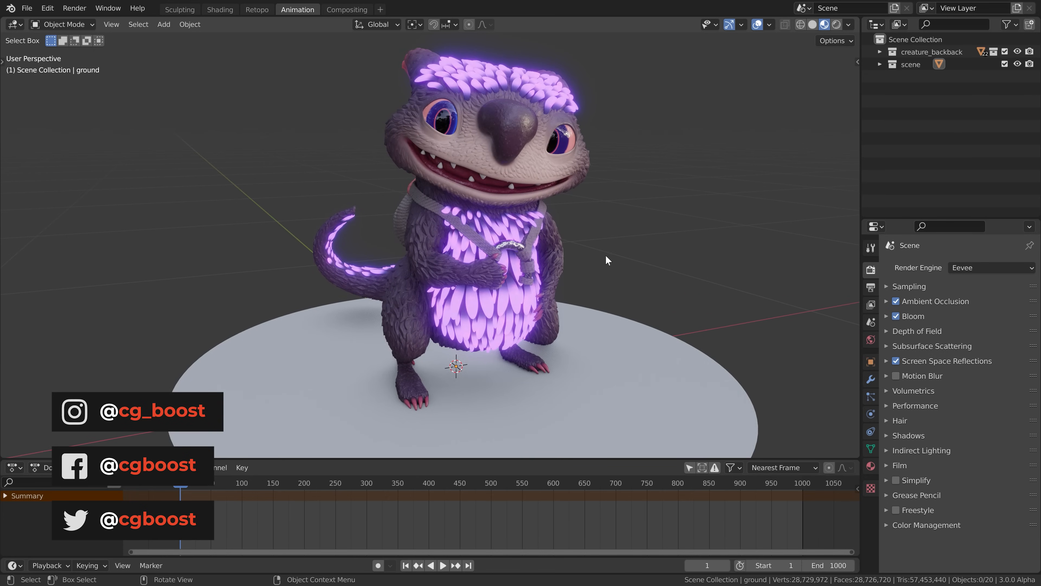
mouse_move(606, 256)
middle_down()
mouse_move(649, 276)
mouse_move(612, 293)
mouse_move(629, 245)
mouse_move(614, 264)
middle_up()
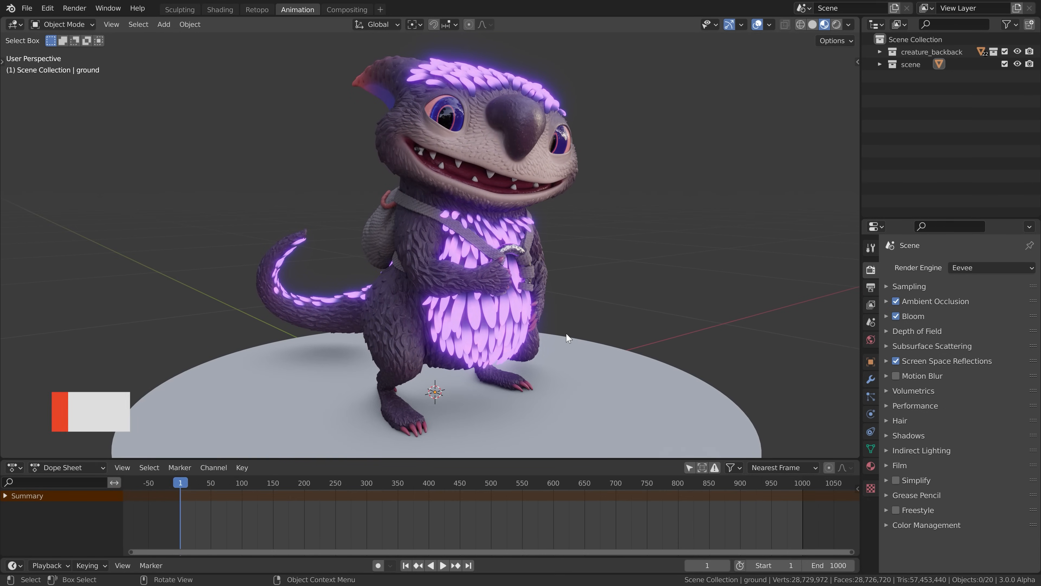
scroll(401, 318, up, 10)
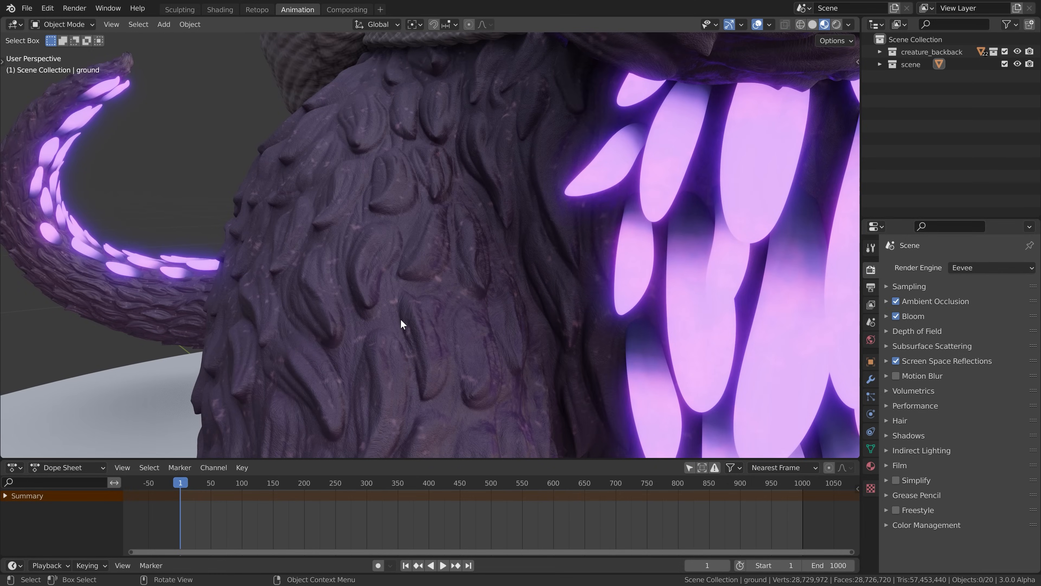
scroll(400, 320, down, 10)
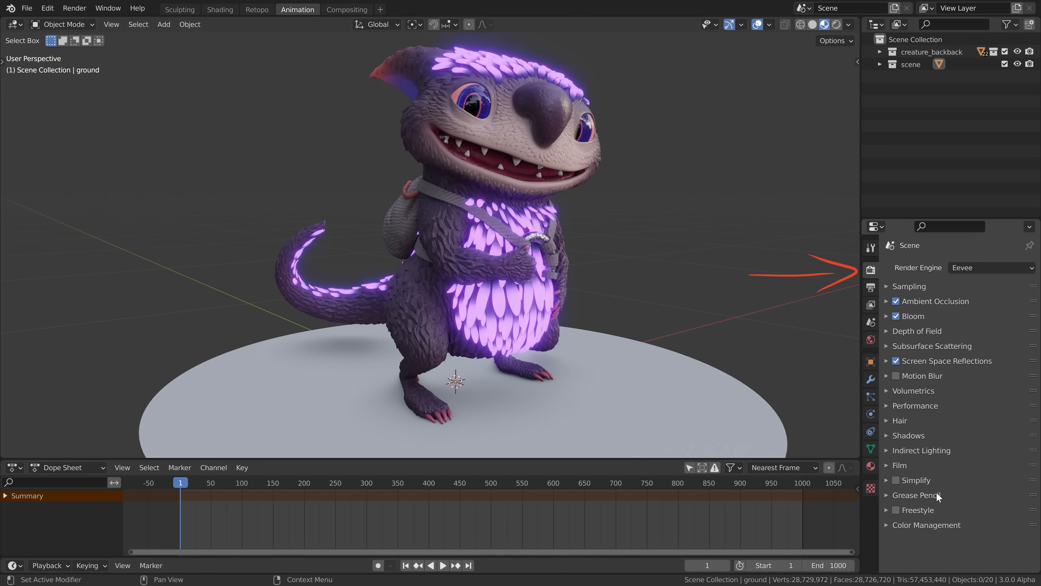
click(897, 480)
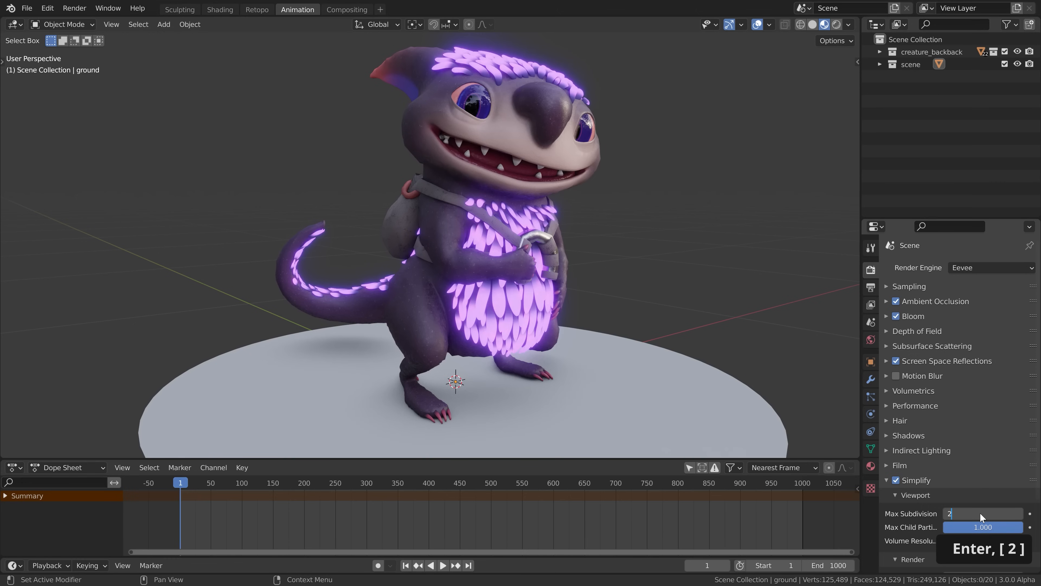
key(Return)
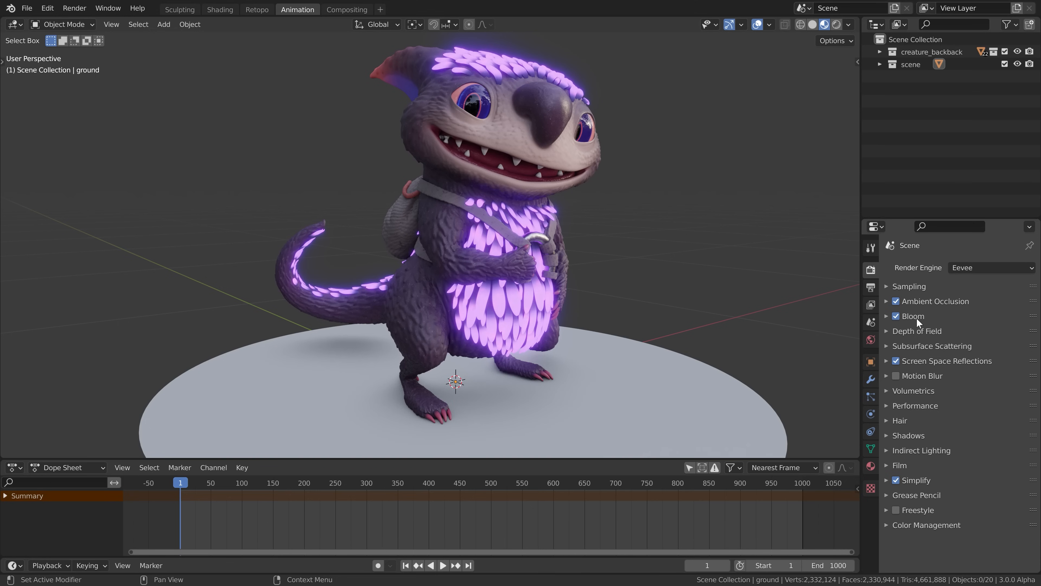
click(941, 363)
click(933, 361)
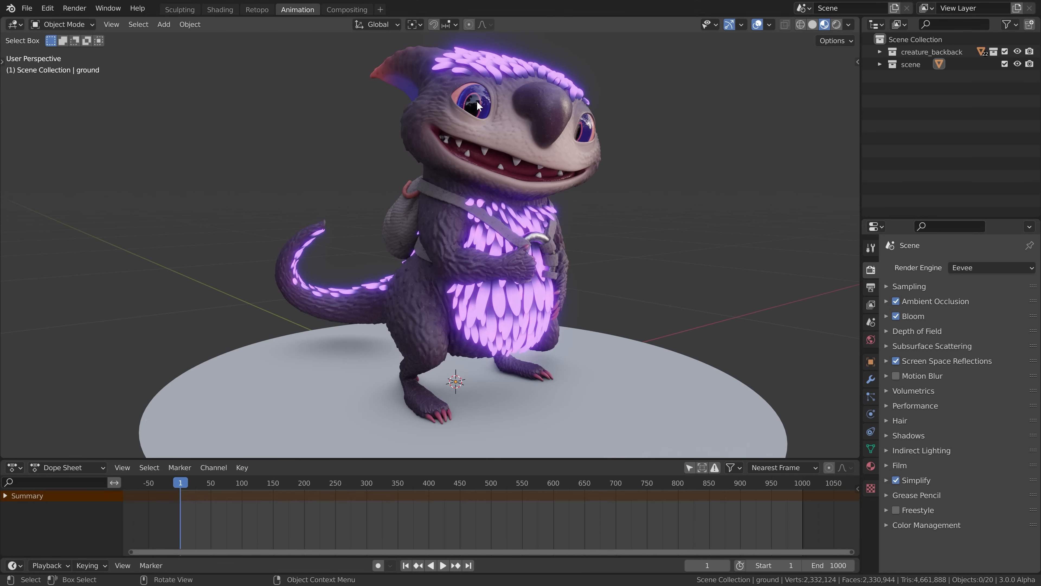
Create a new collection directly under the Scene Collection and name it render.
mouse_move(477, 101)
middle_down()
mouse_move(547, 147)
mouse_move(489, 173)
mouse_move(482, 111)
middle_up()
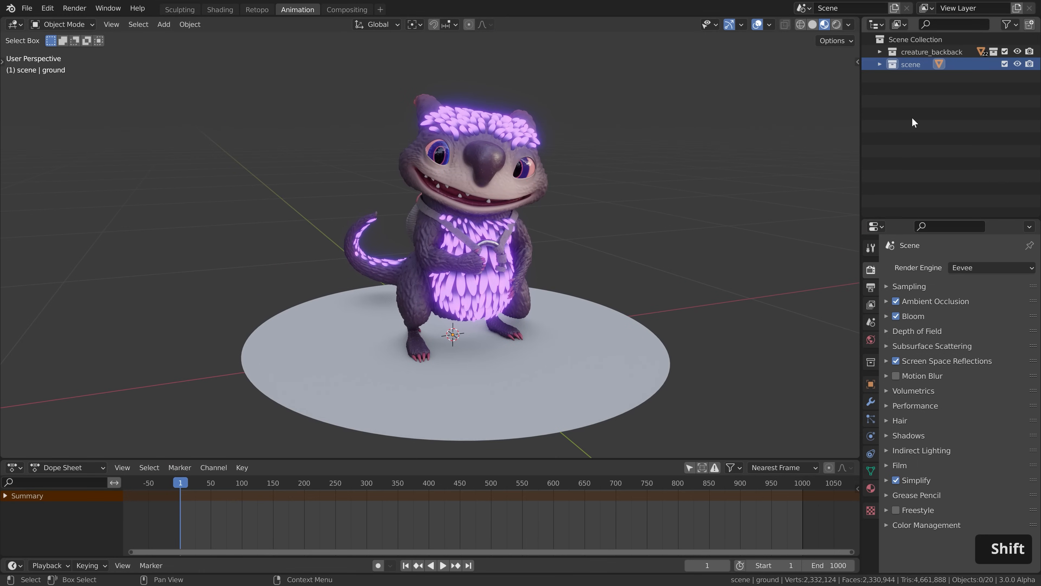
click(921, 38)
key(c)
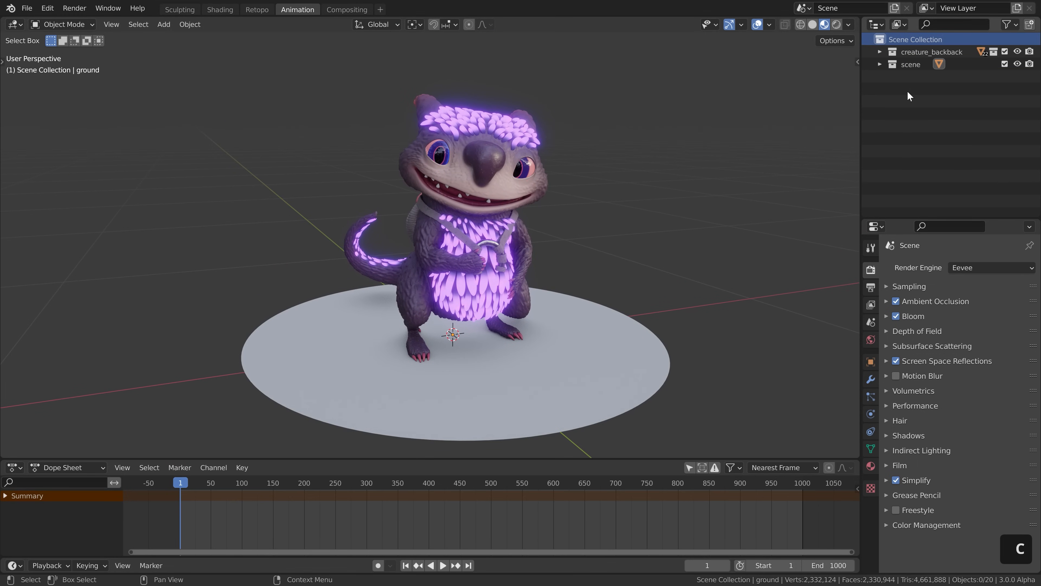
click(911, 76)
double_click(911, 77)
text(render)
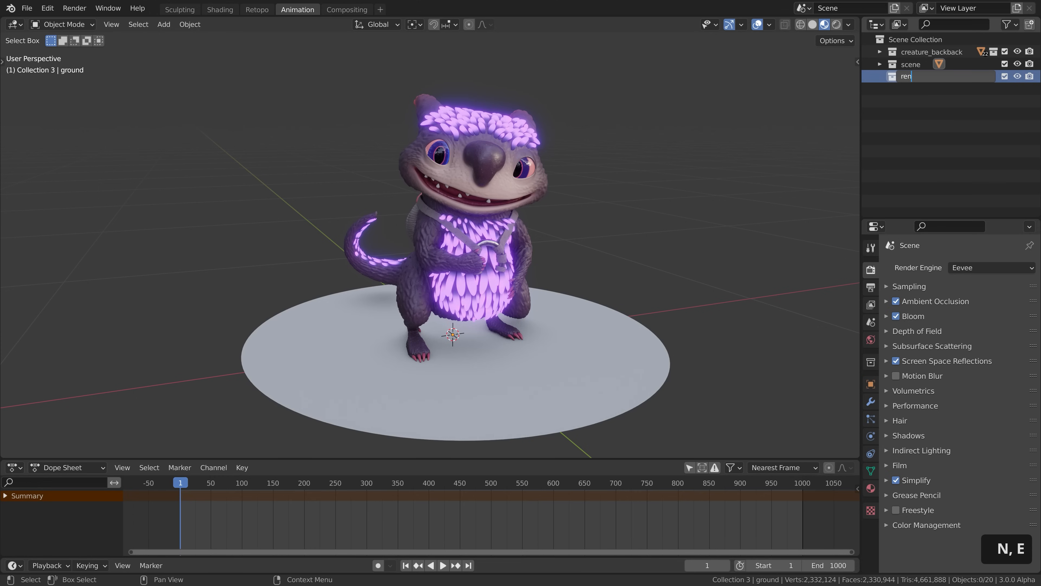
key(Return)
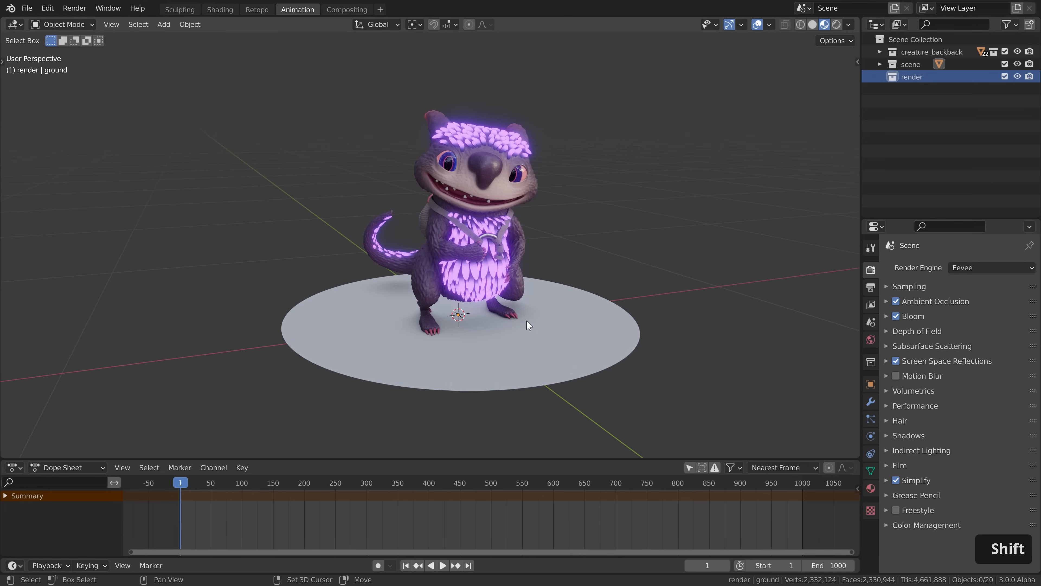
Add a camera at the world origin and move it about 0.13 m in X, -2.36 m in Y and 0.68 m in Z.
key(shift+c)
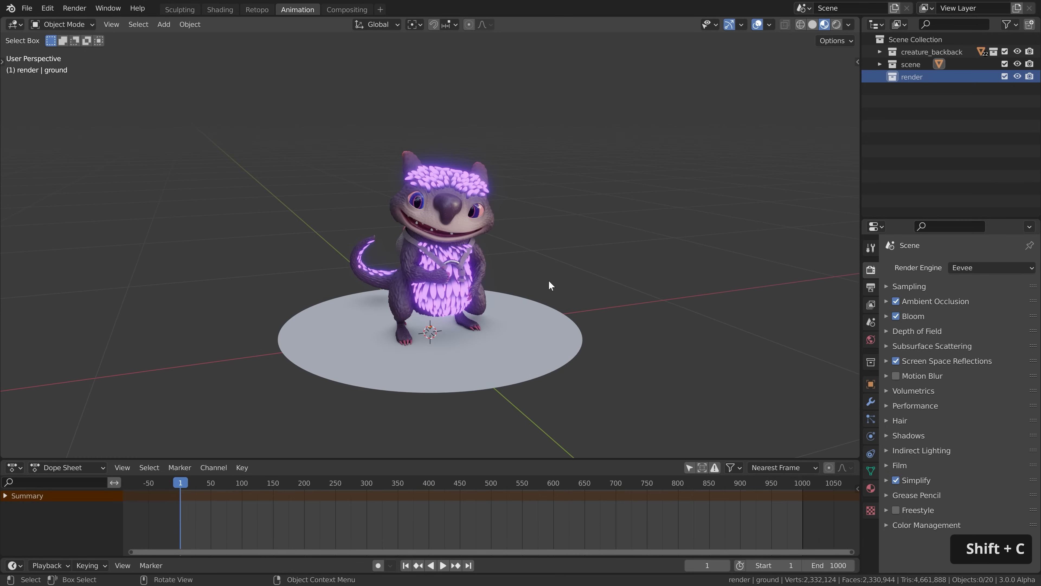
key(shift+a)
mouse_move(549, 283)
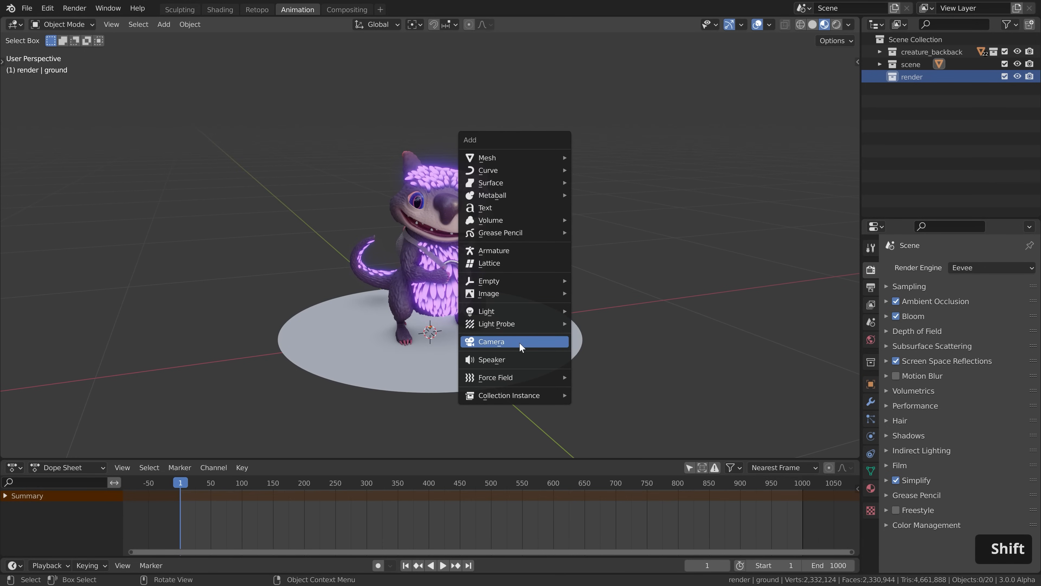
click(519, 342)
middle_drag(519, 342, 482, 339)
key(g)
click(774, 232)
middle_drag(774, 232, 552, 303)
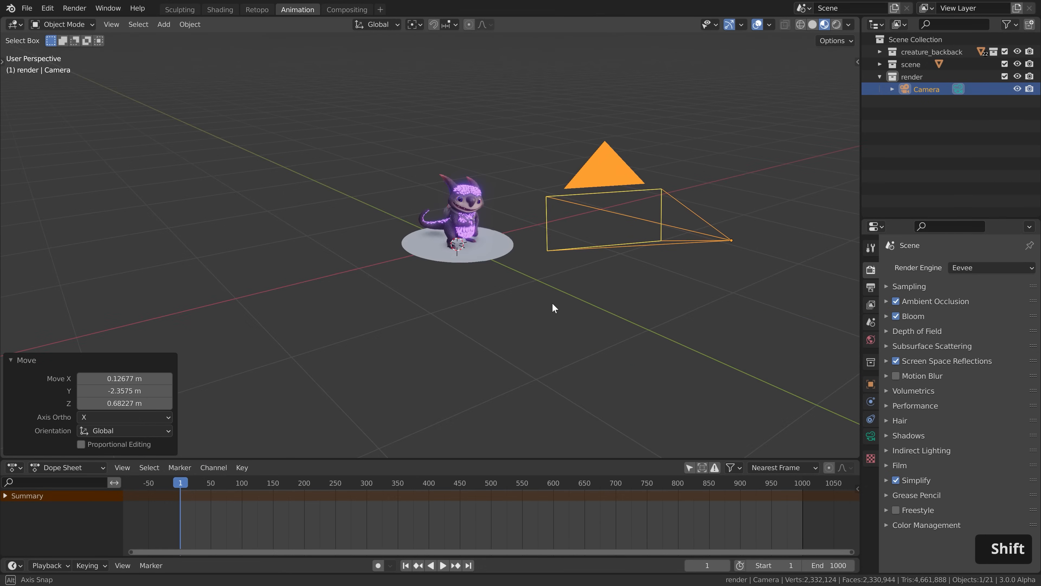
Look through the new camera and add Walk Navigation to the Quick Favorites.
key(KP_0)
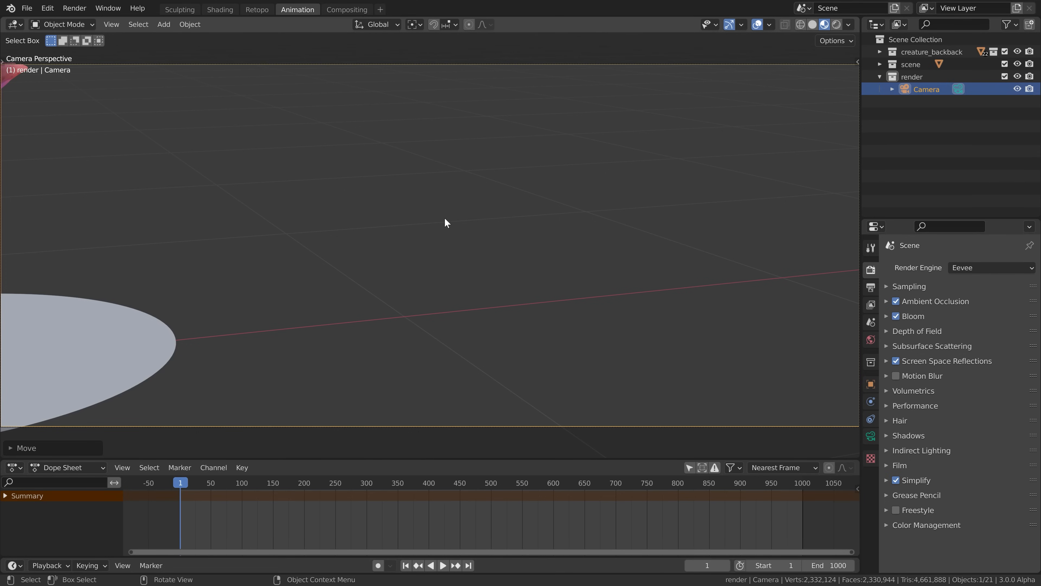
click(107, 23)
mouse_move(151, 177)
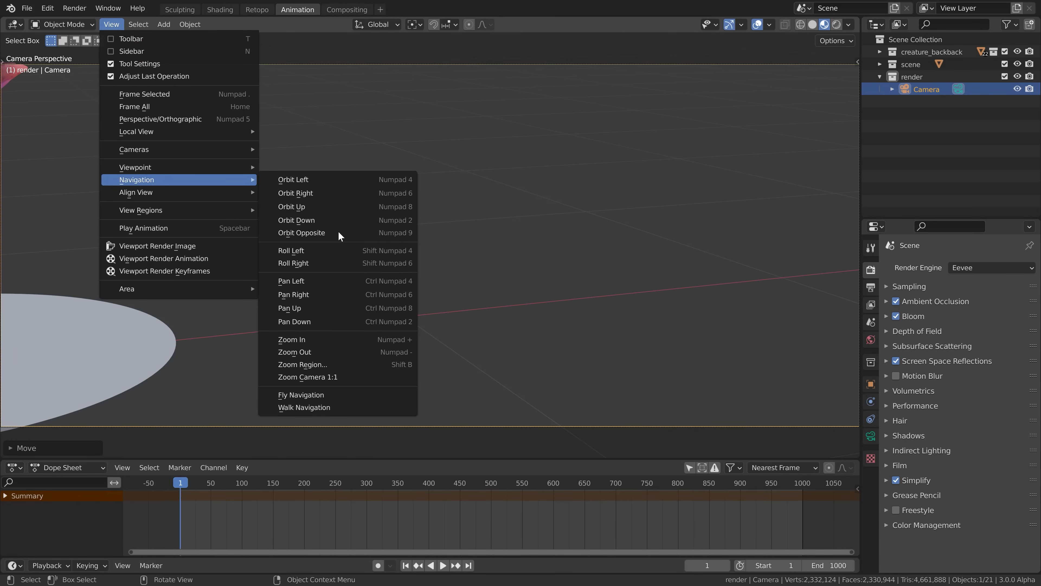
right_click(326, 407)
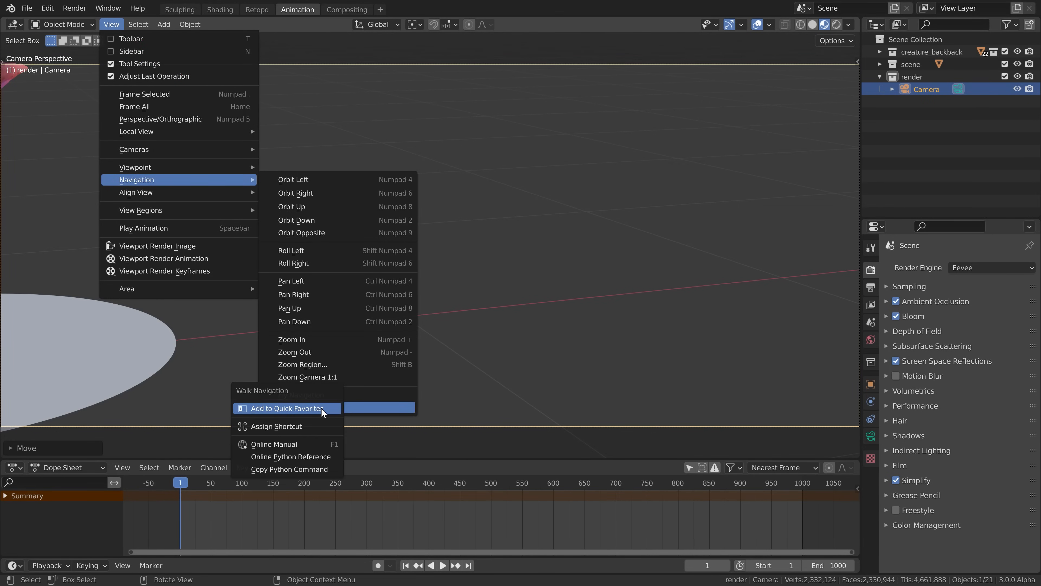
click(289, 408)
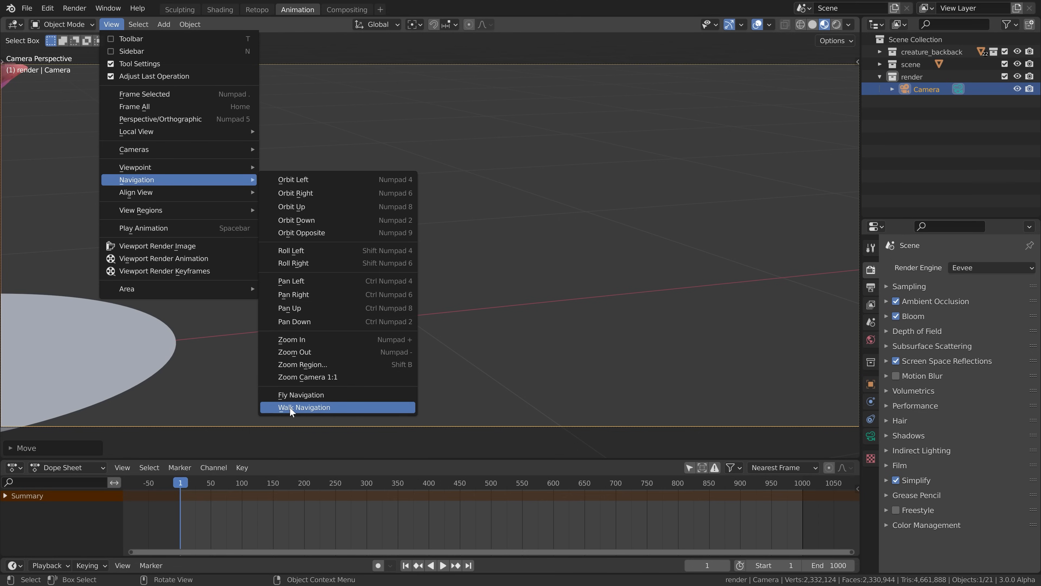
Use Walk Navigation to frame the whole creature from the front, and fit the camera frame in the viewport.
key(q)
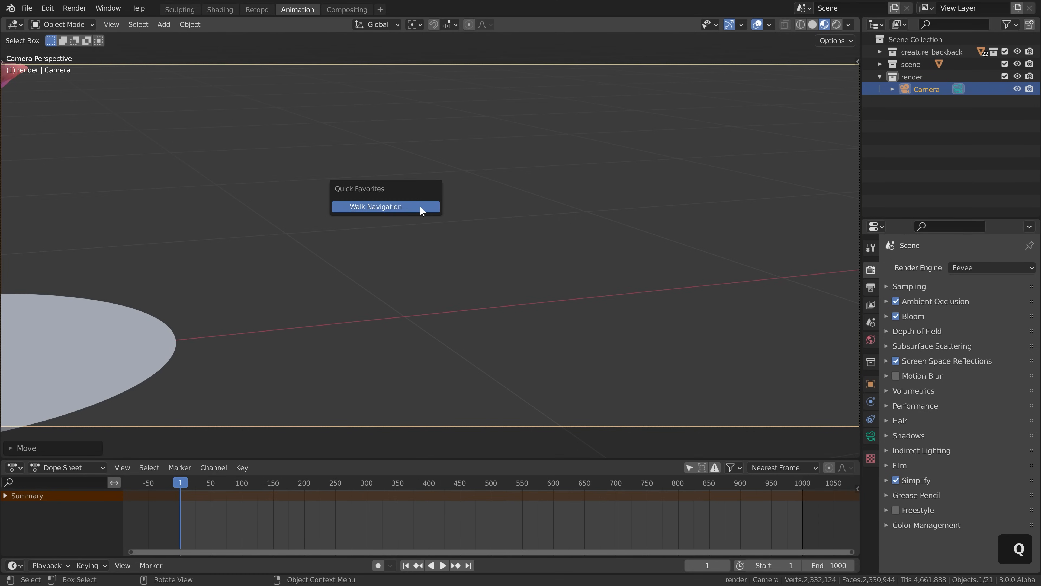
click(388, 206)
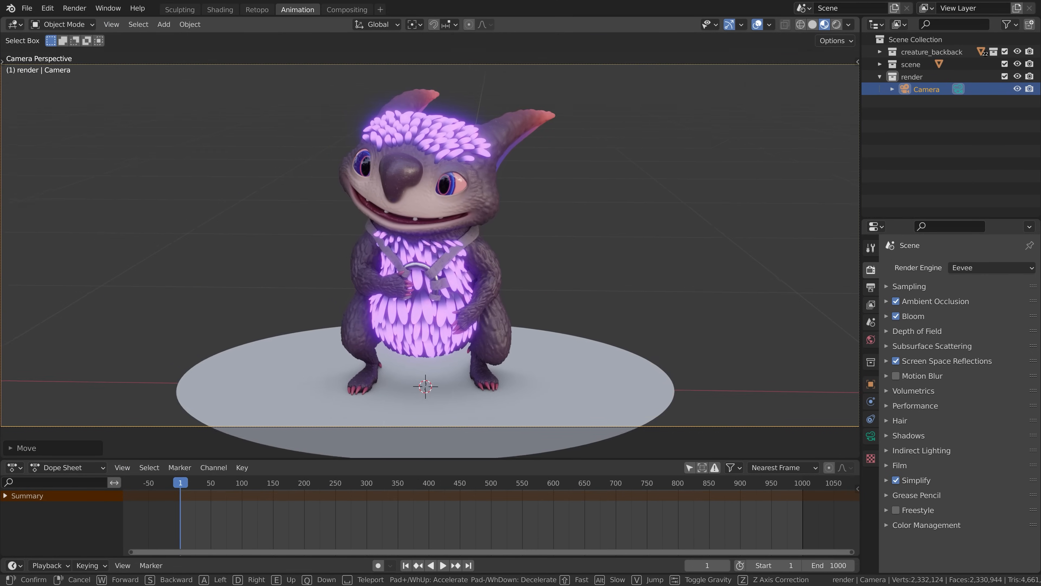
click(430, 244)
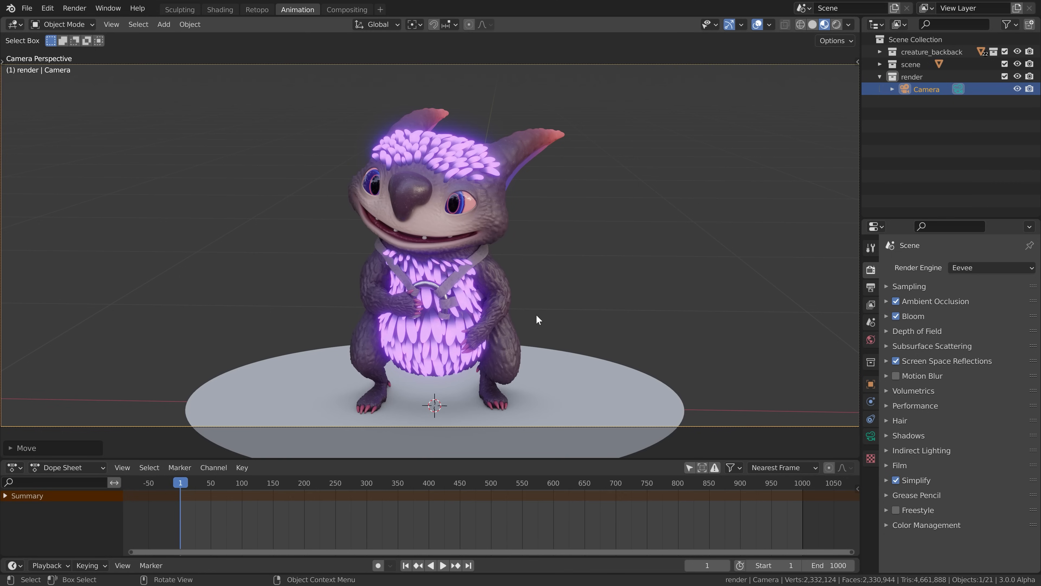
key(ö)
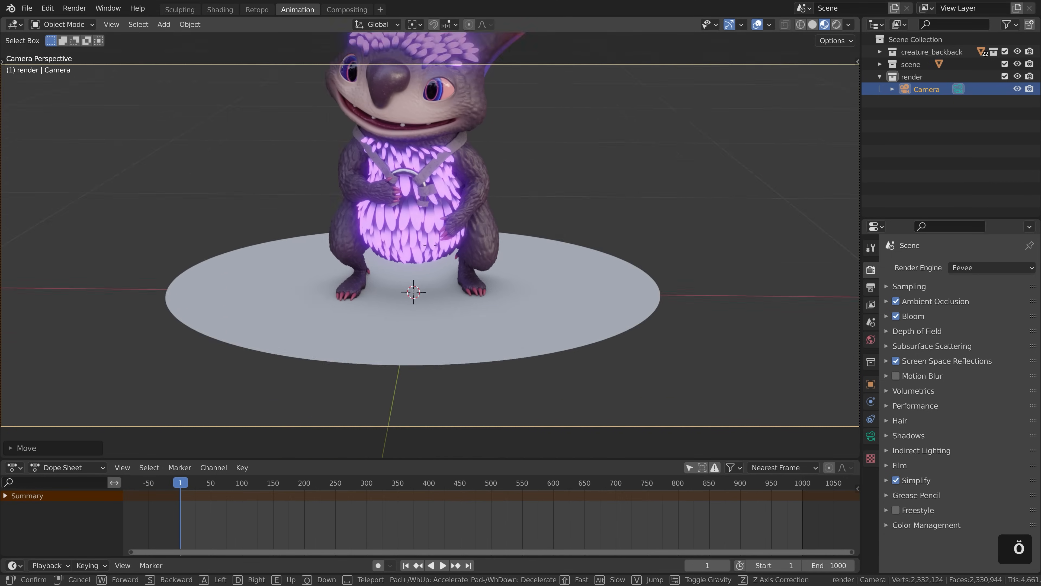
right_click(430, 246)
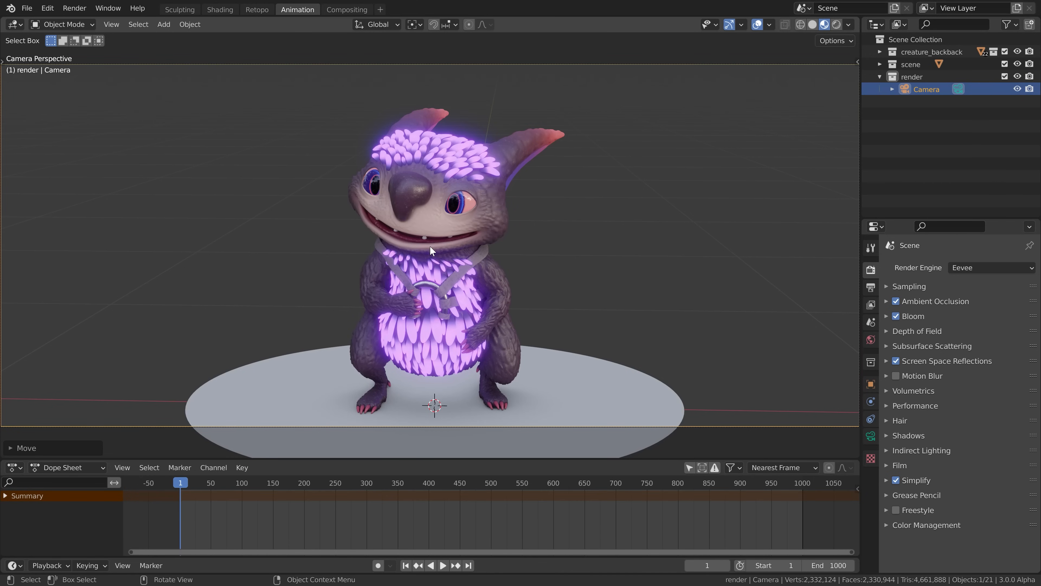
key(q)
scroll(556, 319, down, 2)
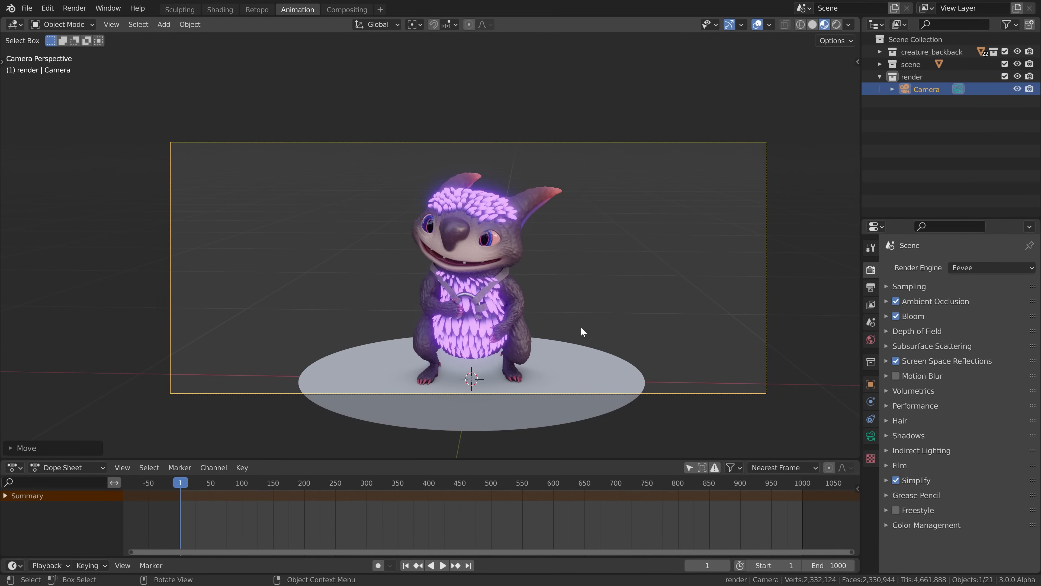
key(Home)
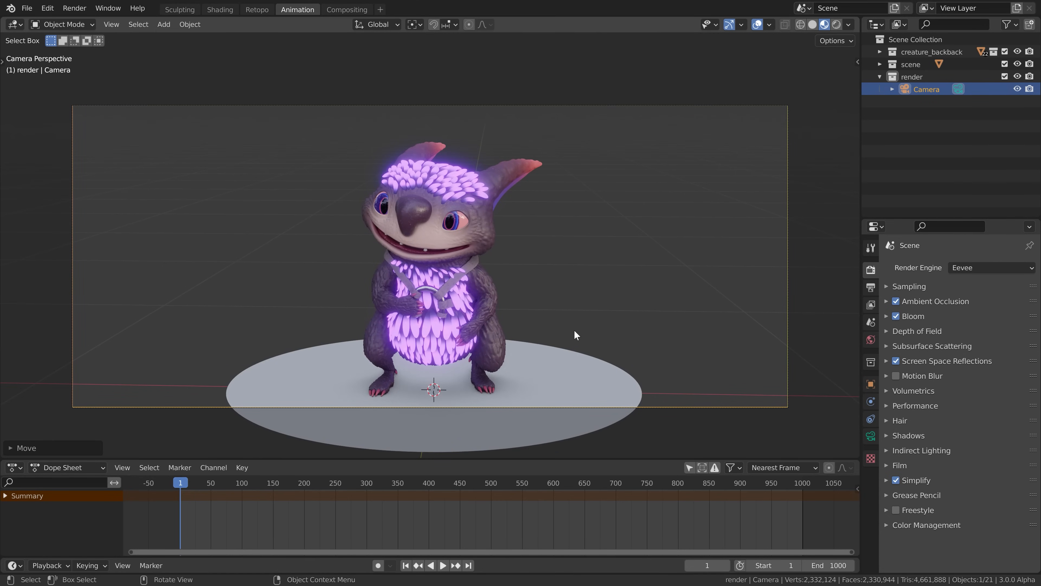
Set the camera's focal length to 30 mm.
click(871, 436)
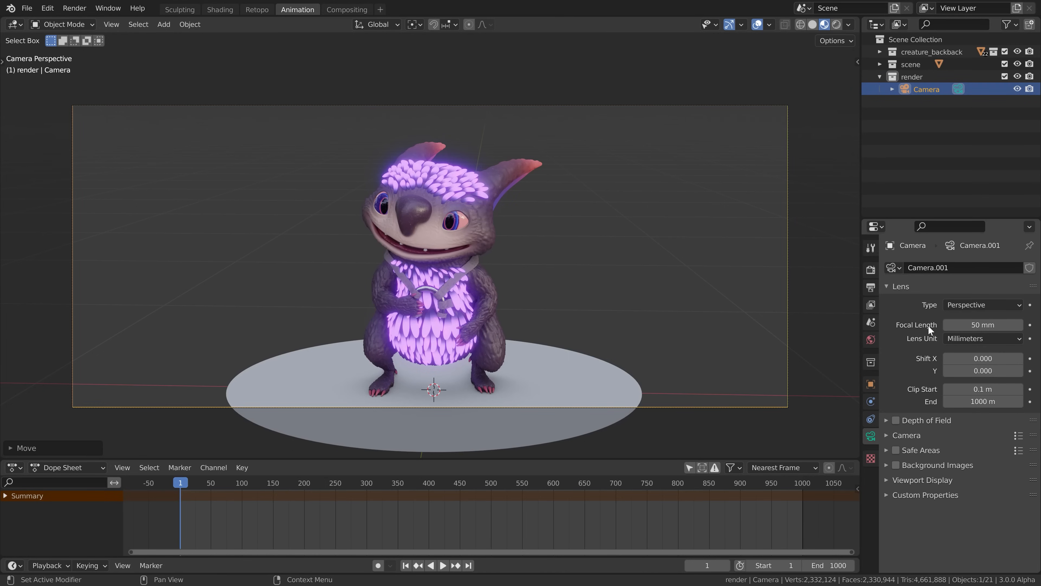
click(981, 325)
text(30)
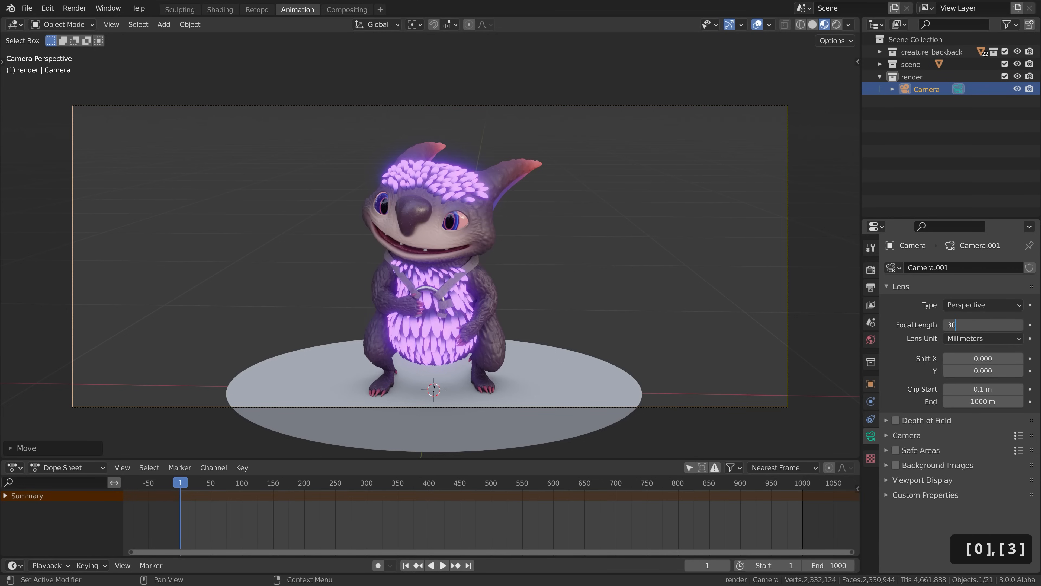
key(Return)
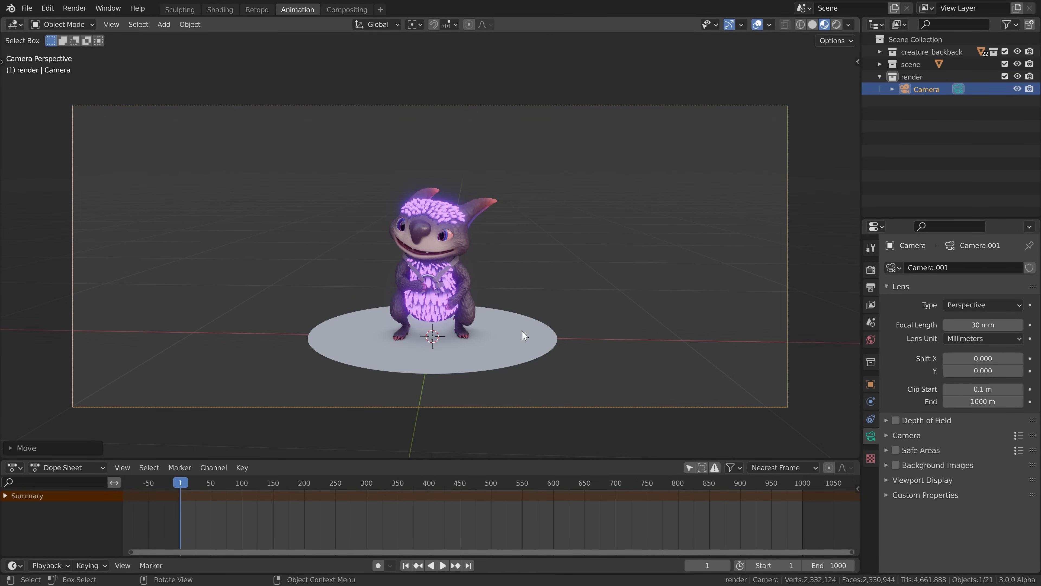
Walk the camera around and close up to the creature's face, and settle on a framing of its head and chest.
key(q)
click(466, 297)
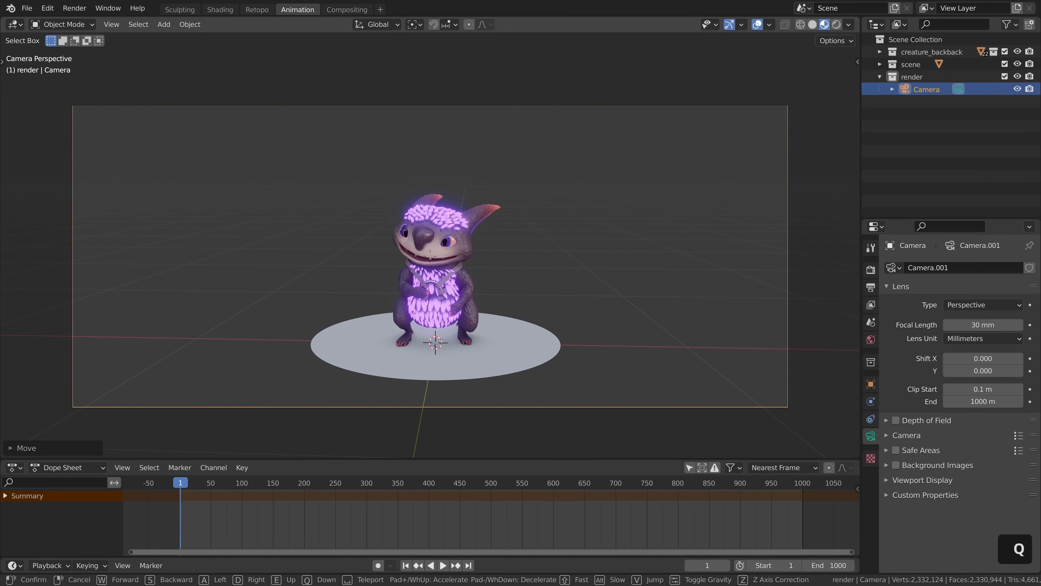
key(w)
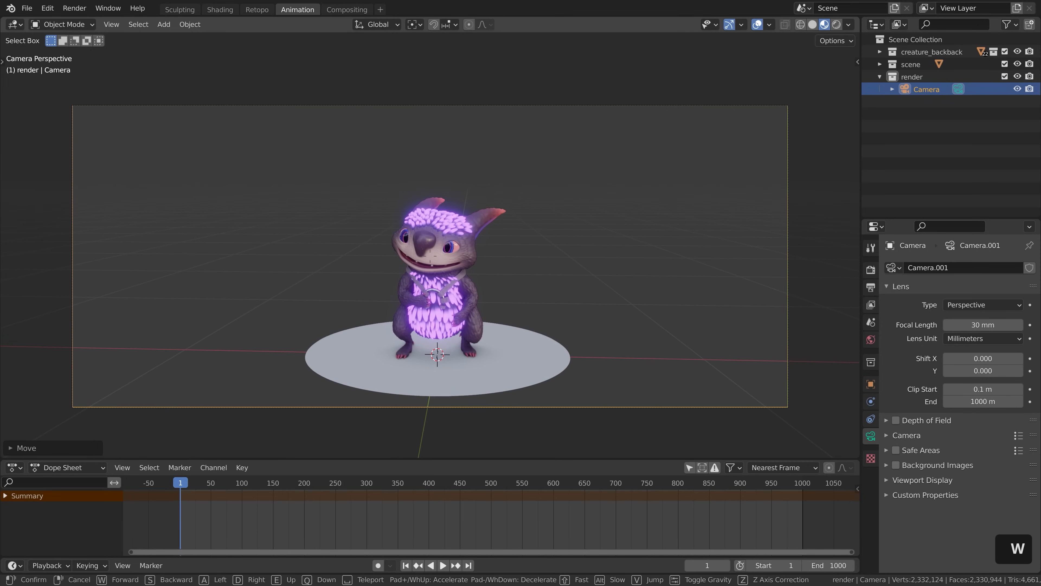
key(d)
key(a)
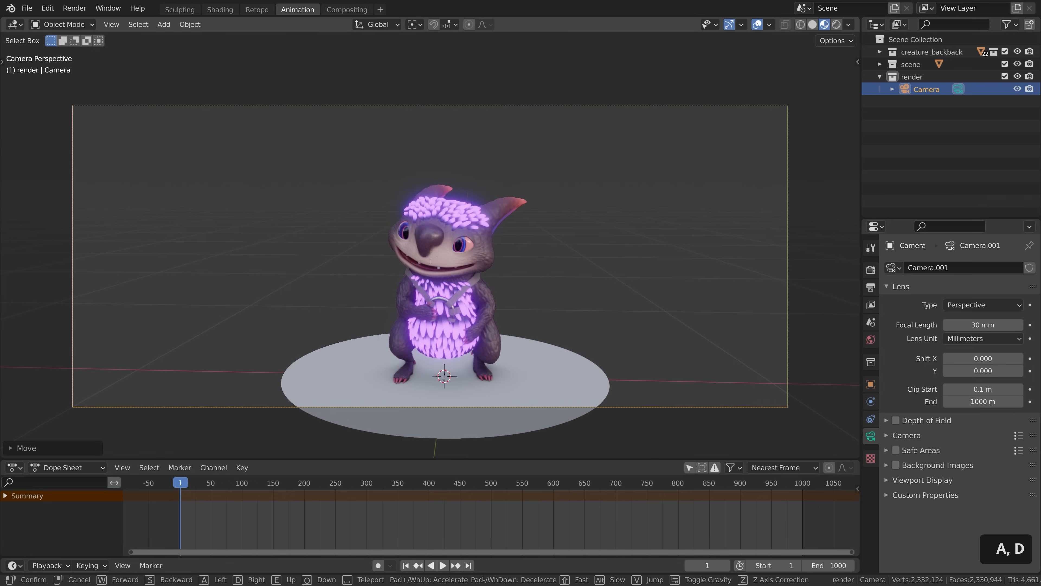
key(d)
key(shift)
key(d+w)
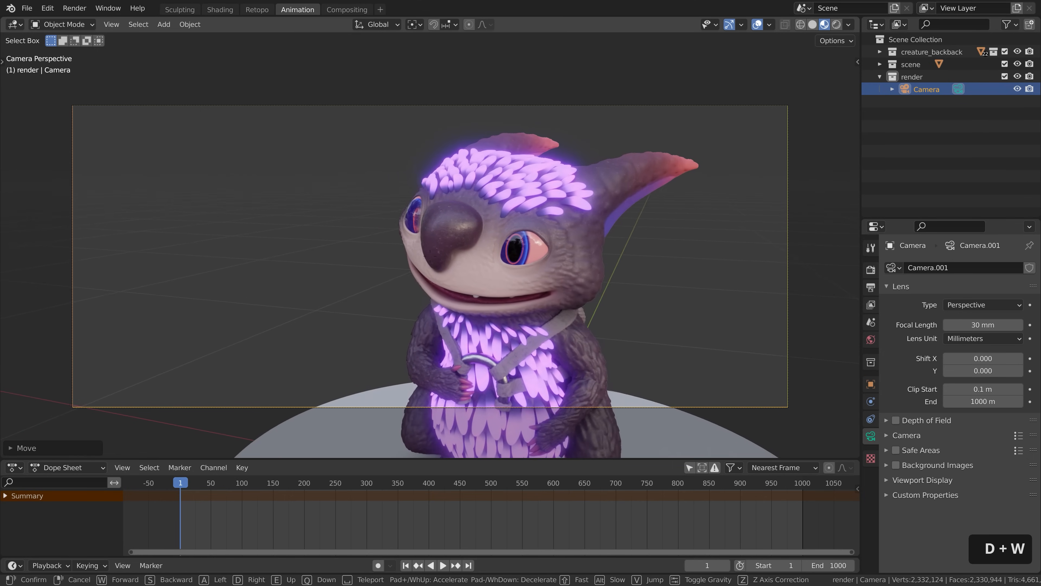
key(a)
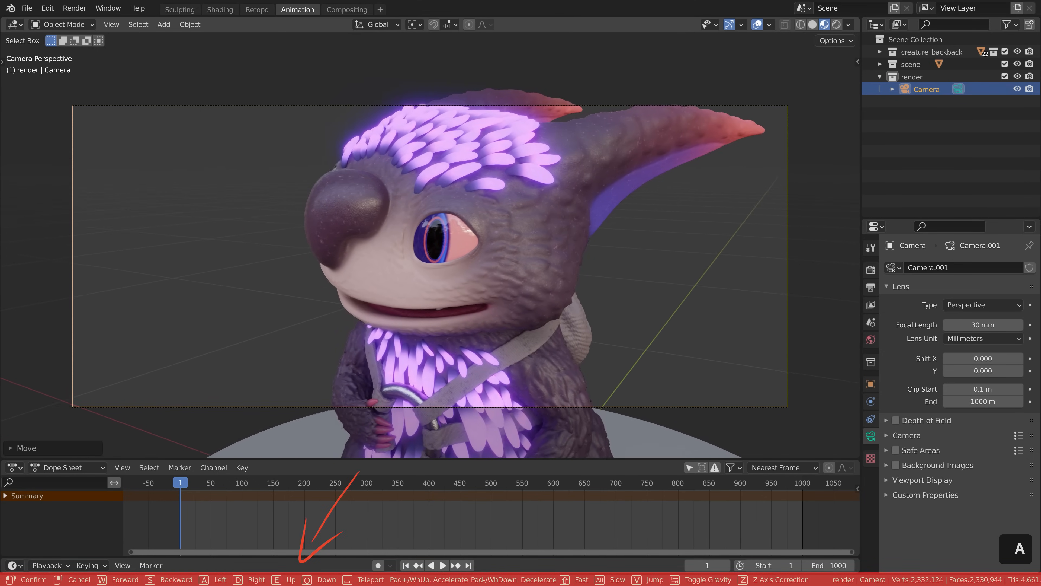
key(w)
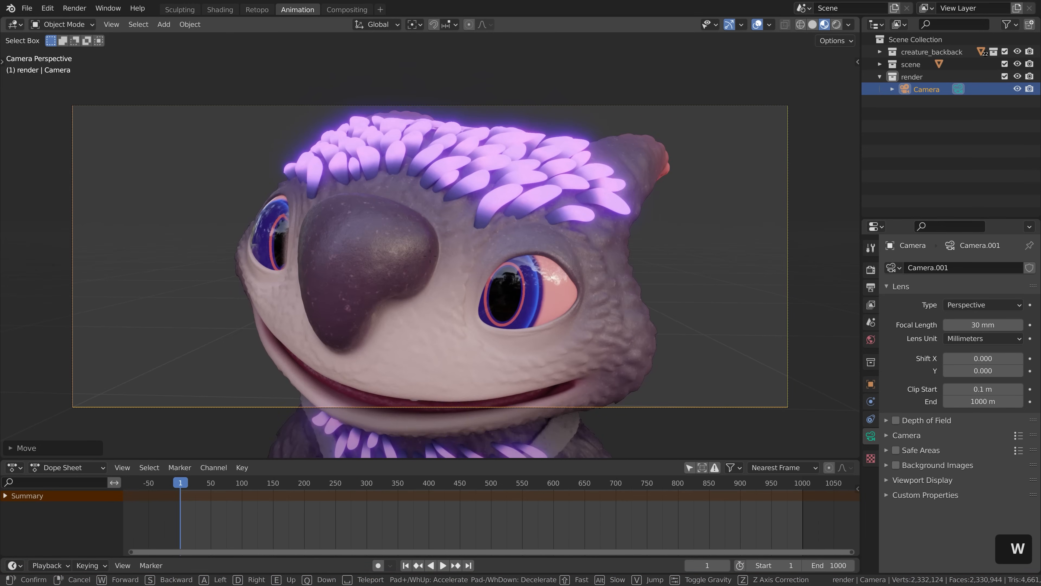
key(s)
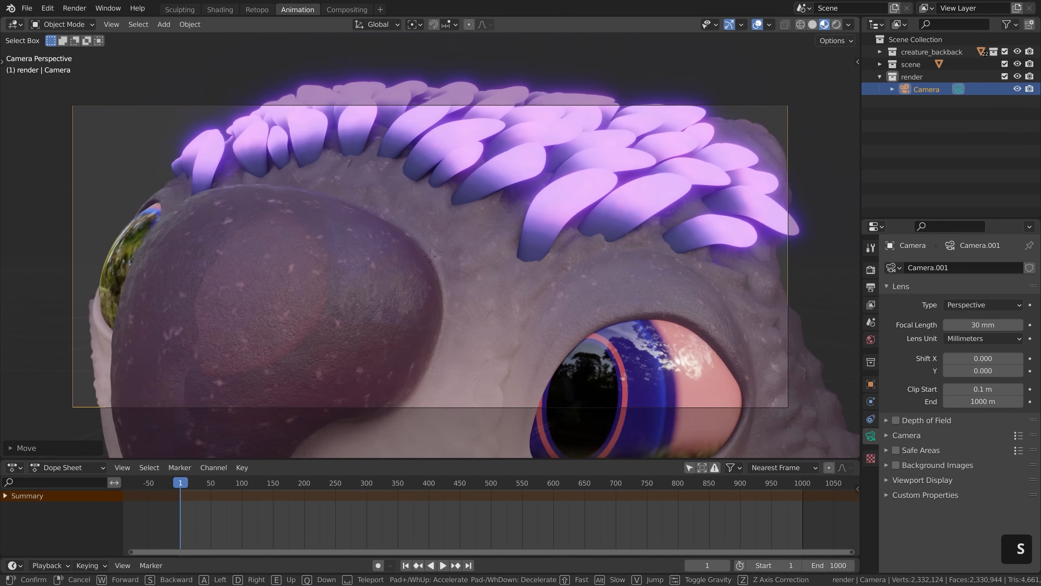
key(w)
key(s)
key(w)
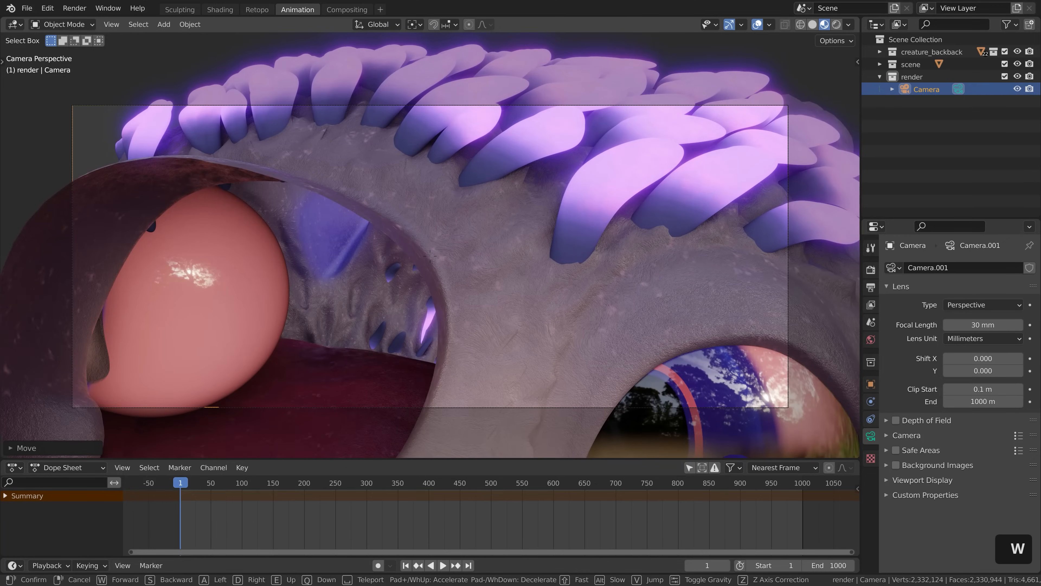
key(s)
key(shift)
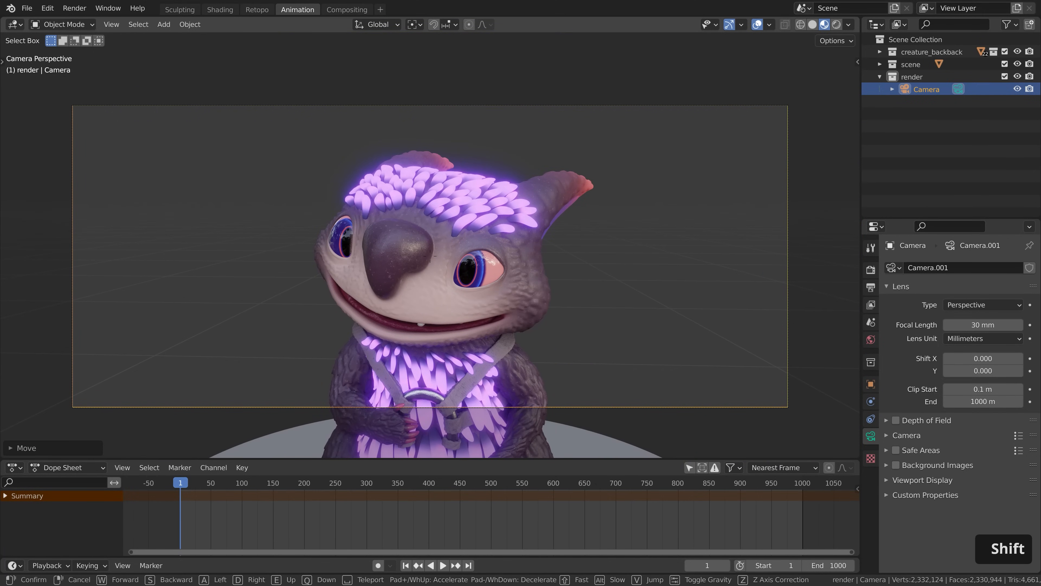
click(429, 256)
Set the camera's Clip Start to 0.01 m.
click(947, 389)
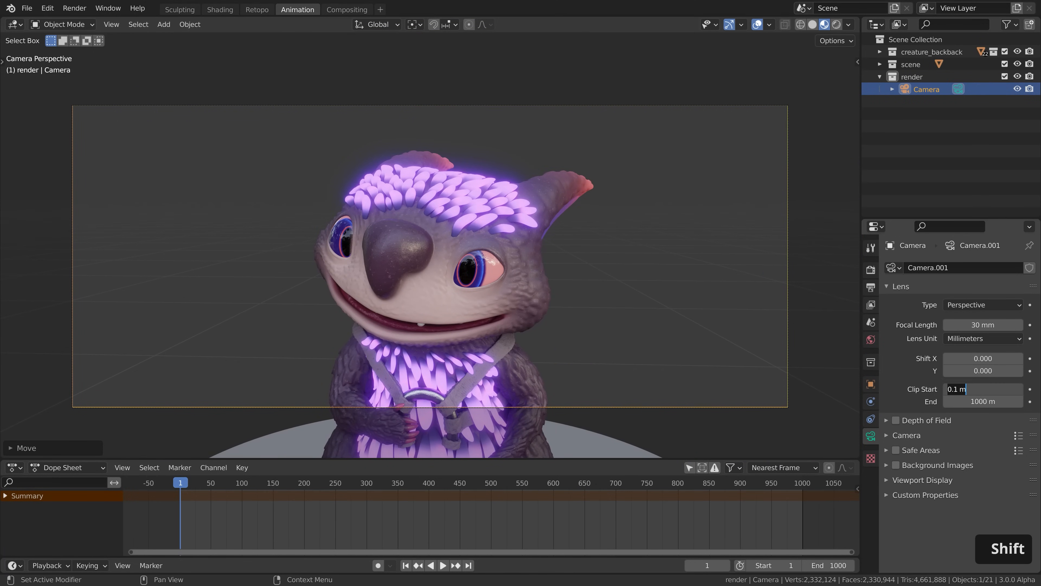
text(0.01)
key(Return)
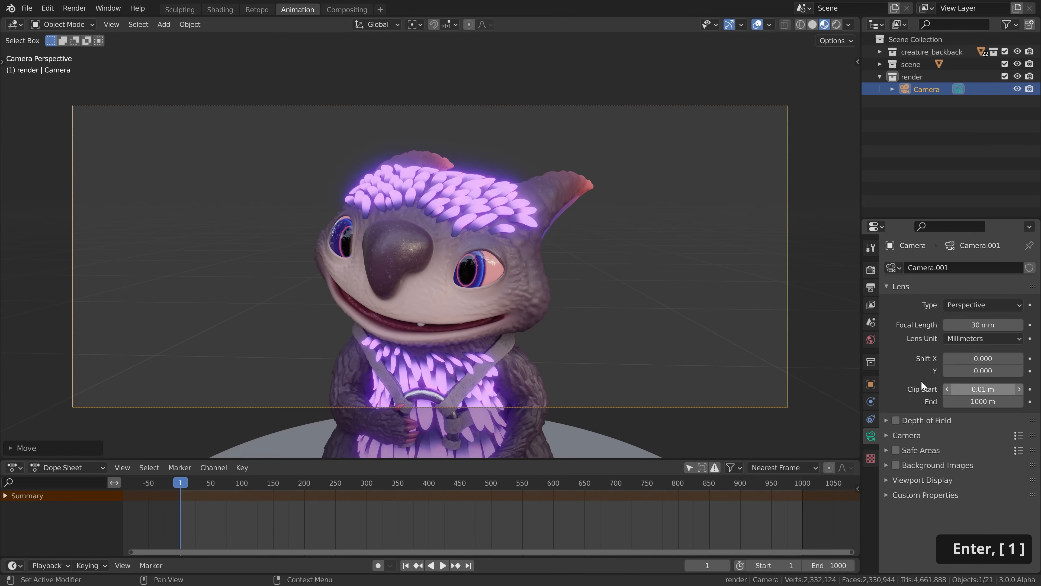
Walk the camera right up to the creature's nose and back again to check the near clipping.
key(q)
key(w)
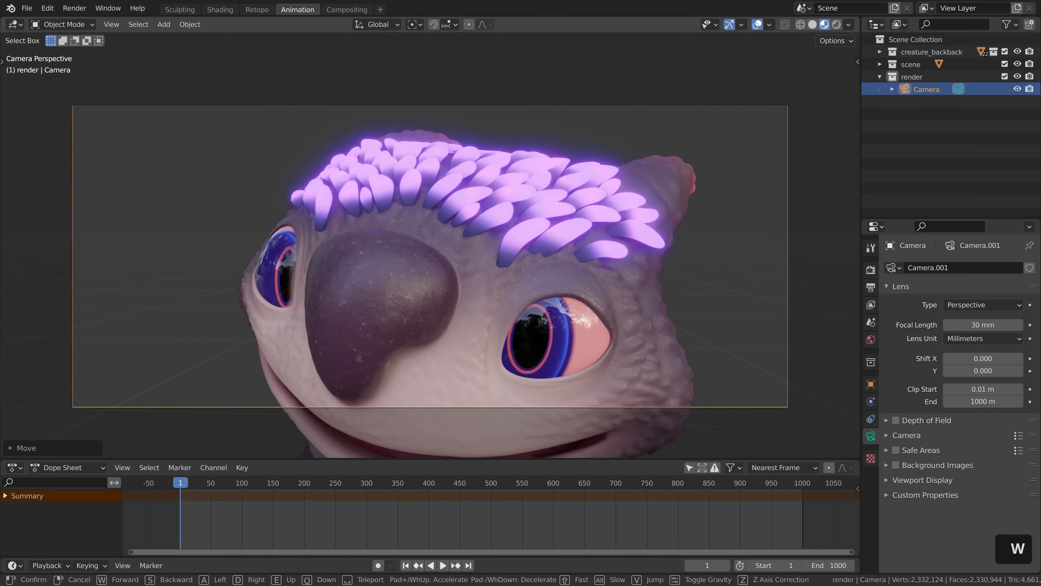
key(w)
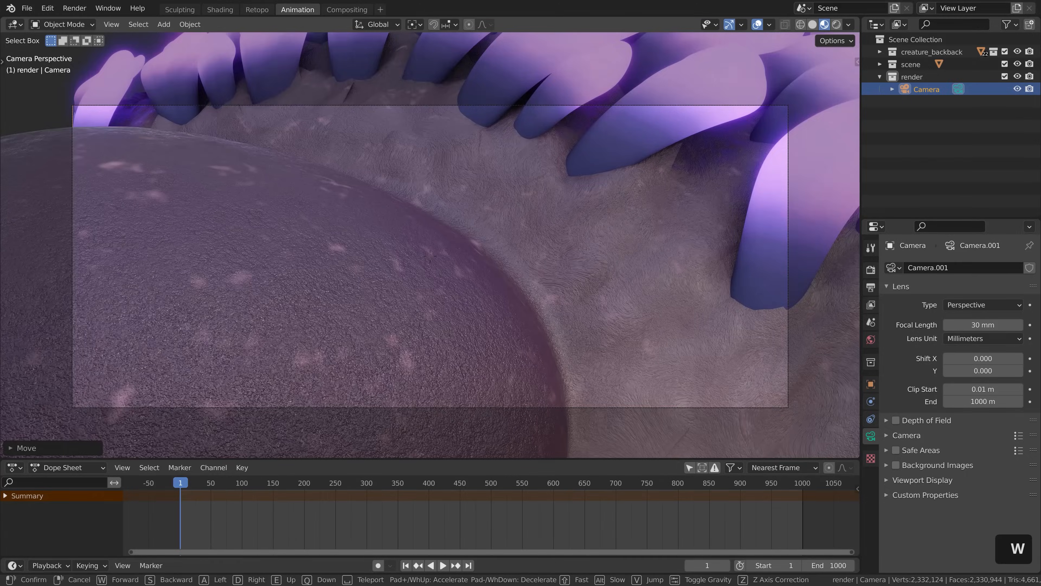
key(s)
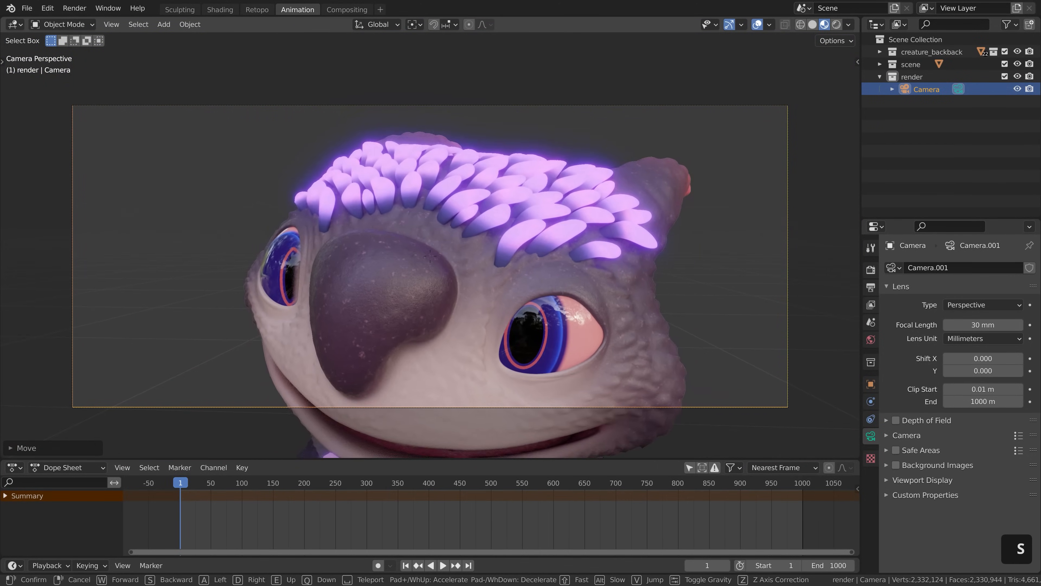
click(431, 249)
Set the camera's Passepartout opacity to 0.99 in its Viewport Display settings.
scroll(429, 244, down, 3)
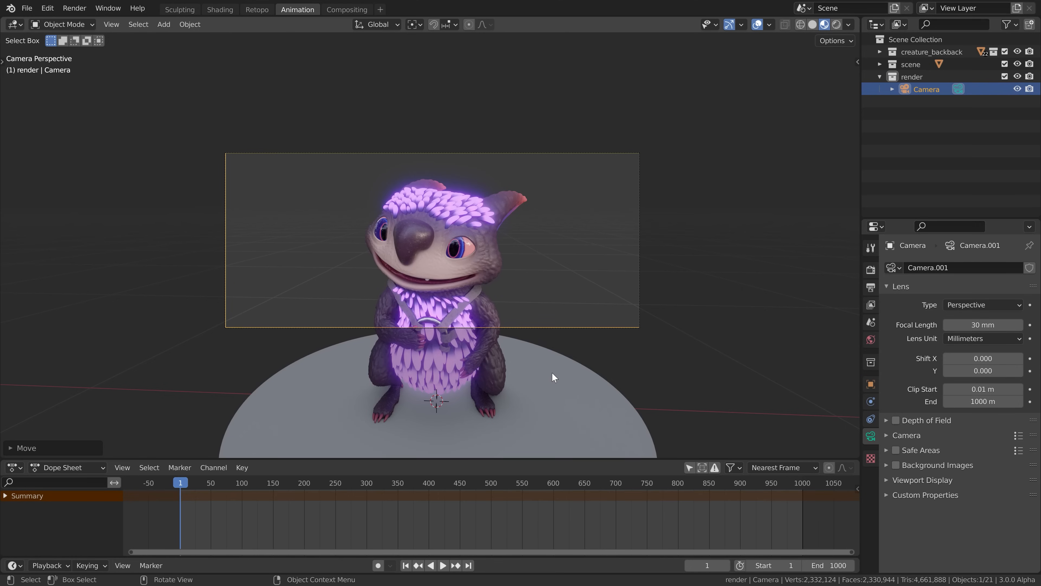
click(930, 481)
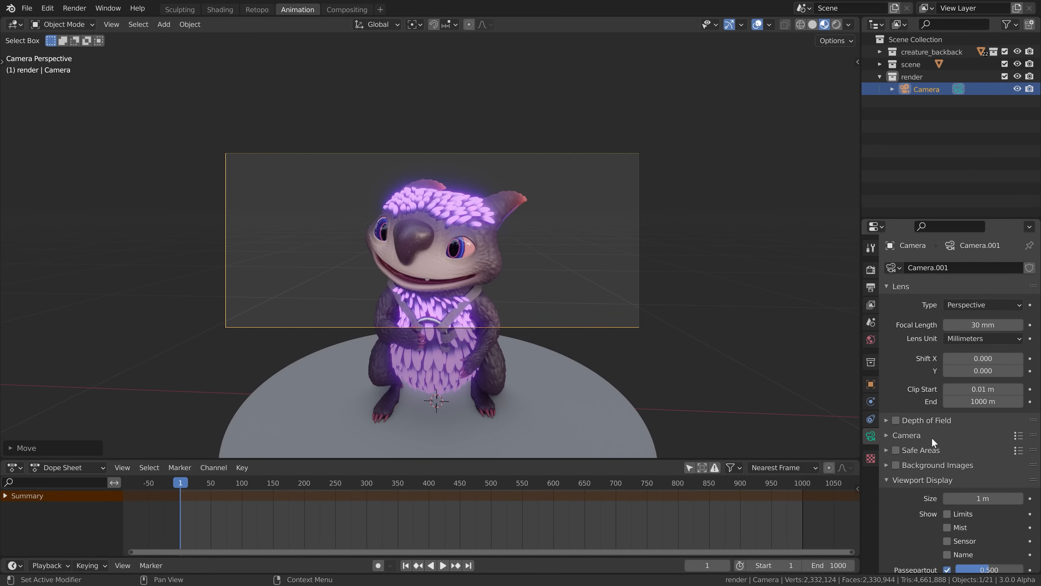
click(926, 286)
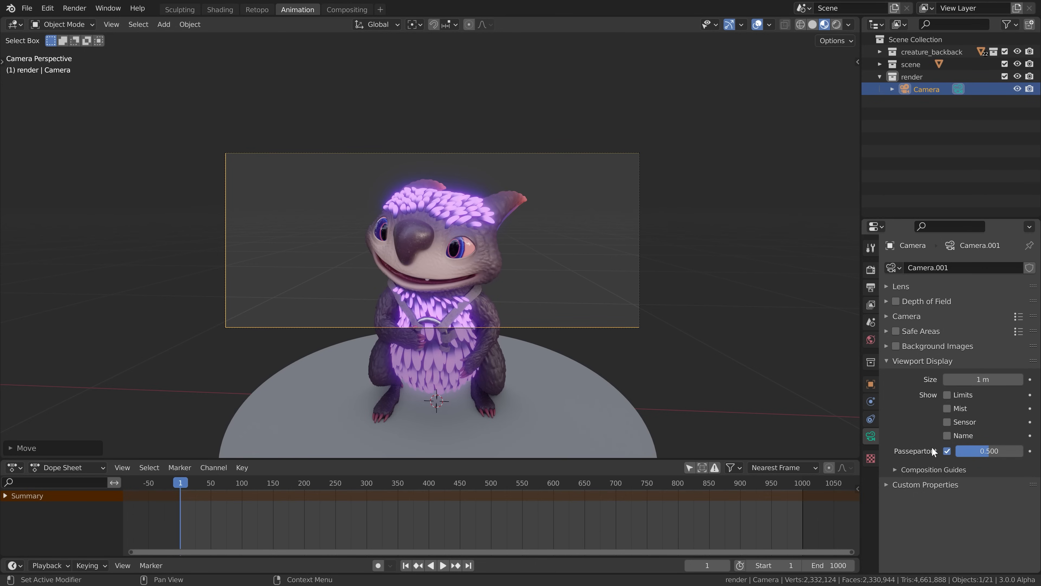
drag(990, 451, 1027, 455)
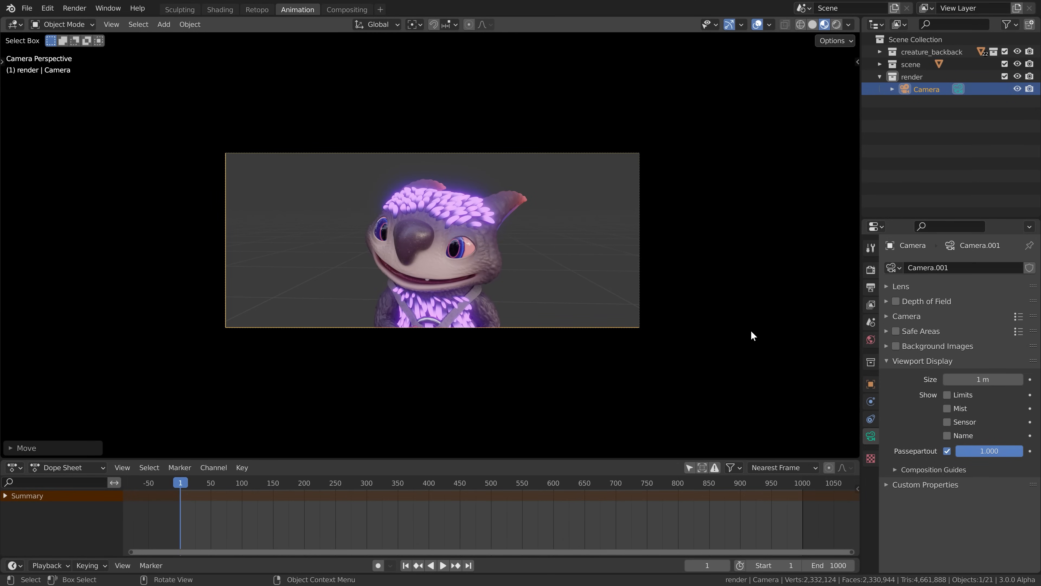
click(974, 453)
text(0.9)
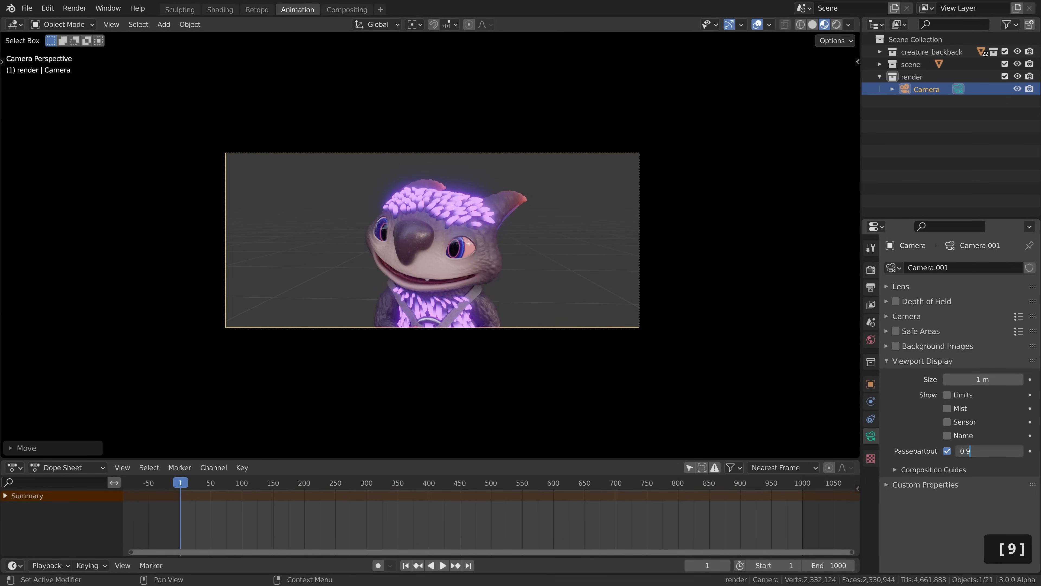
text(9)
text(0.99)
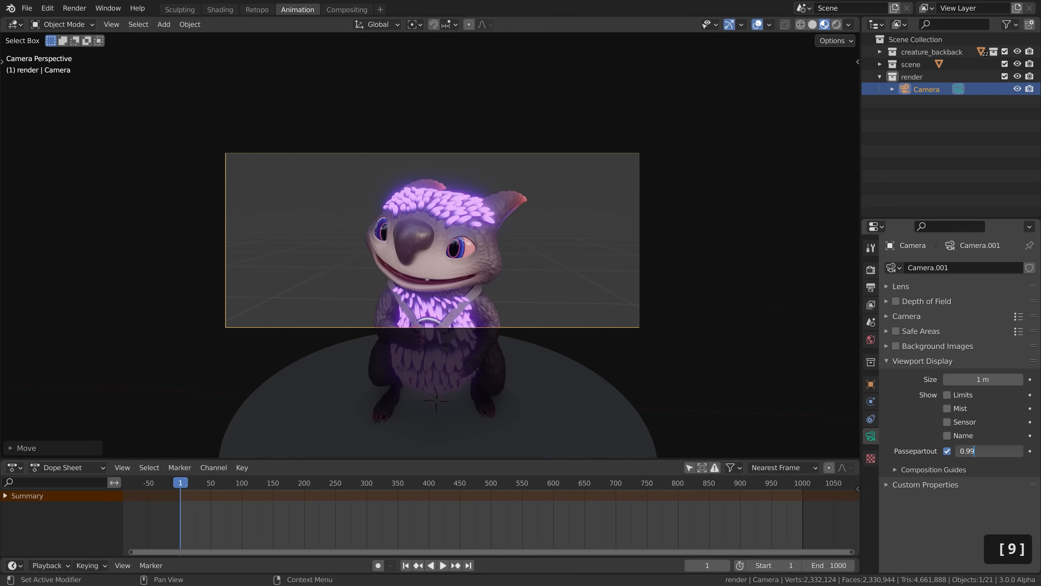
key(Return)
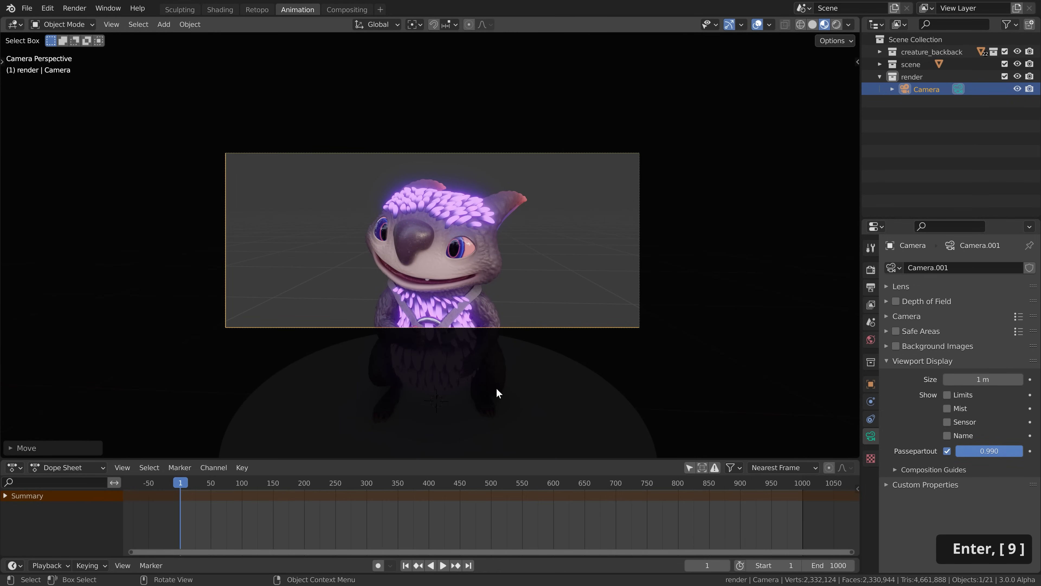
Split the 3D viewport into two side-by-side views and frame the camera bounds in the narrower one.
click(496, 365)
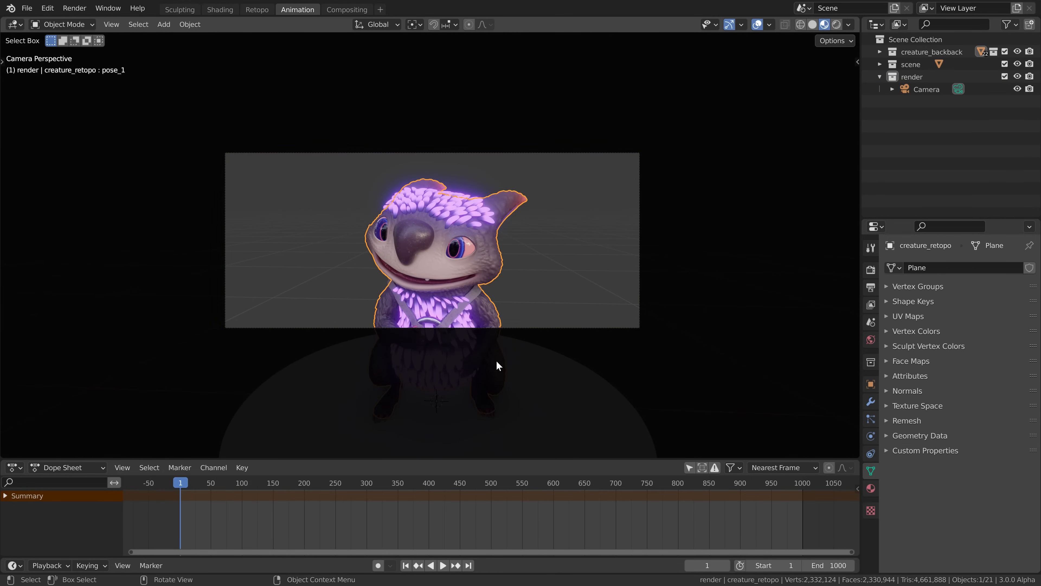
click(389, 425)
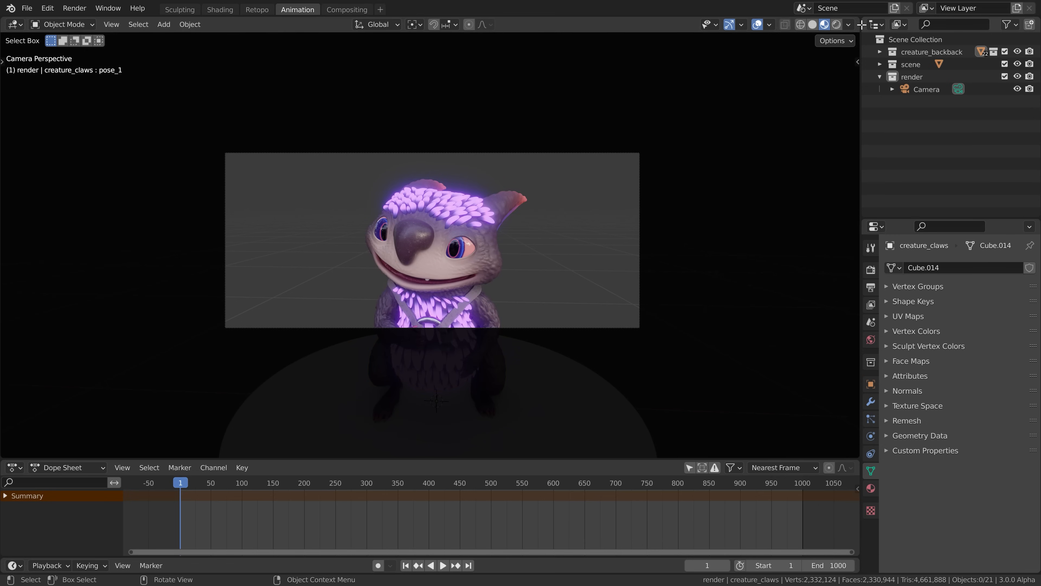
drag(857, 22, 291, 82)
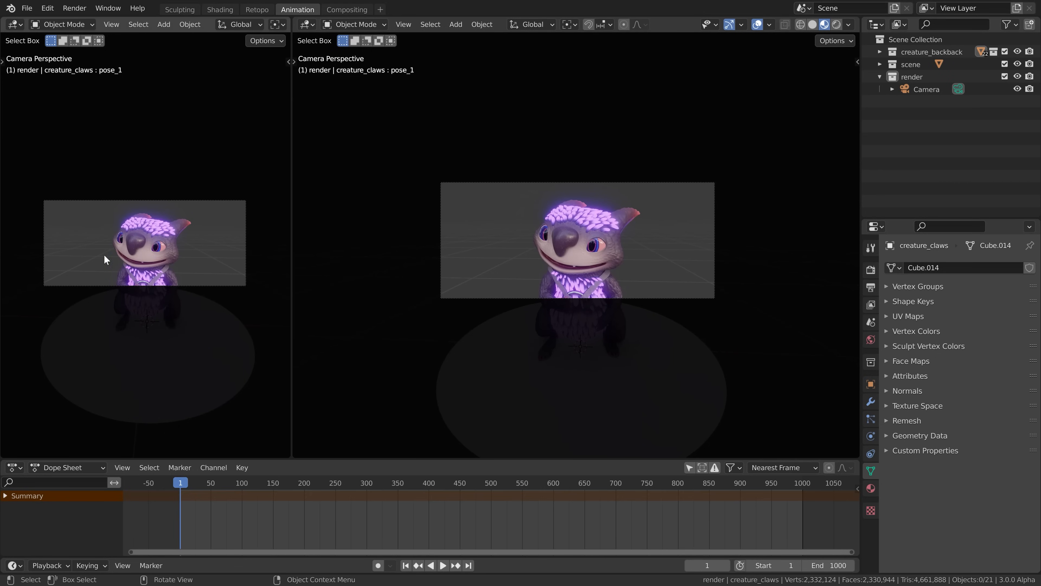
key(Home)
scroll(155, 244, down, 2)
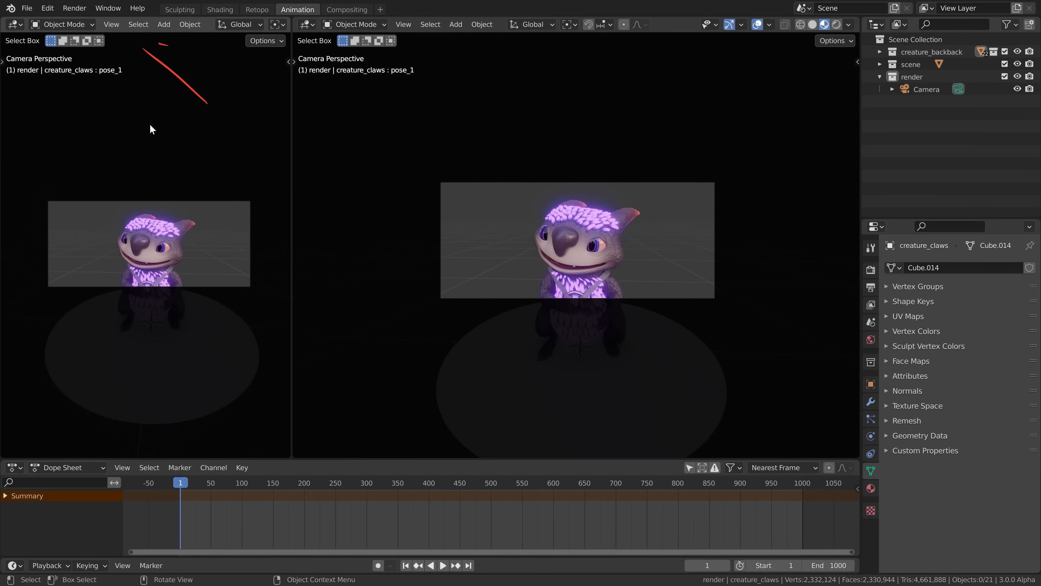
click(114, 25)
mouse_move(130, 149)
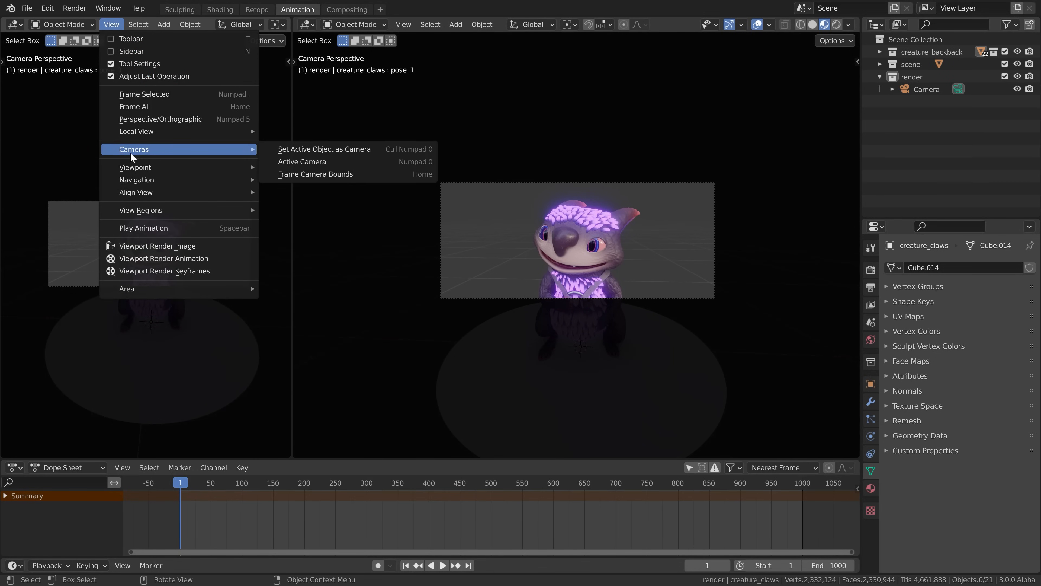
click(331, 176)
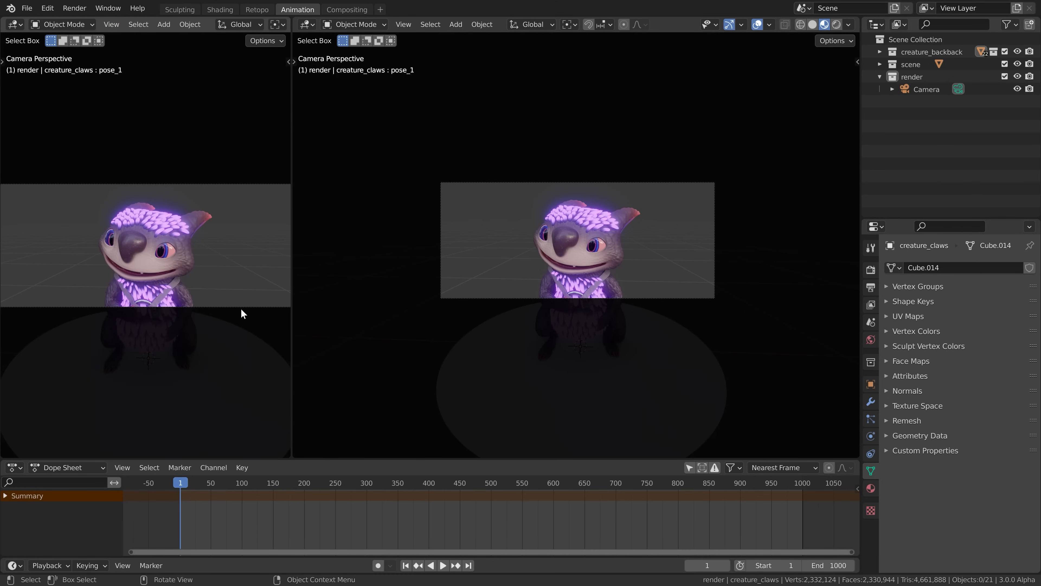
Leave the camera view in the wider viewport, select the camera there, and view it together with the creature.
middle_drag(601, 234, 624, 287)
click(649, 251)
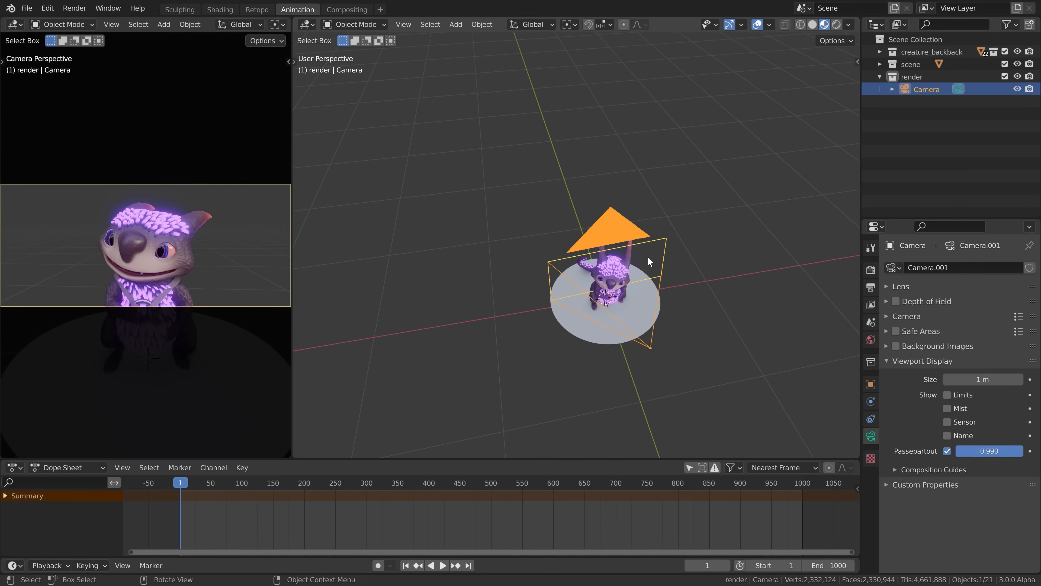
key(g)
right_click(581, 276)
scroll(692, 318, up, 3)
middle_drag(691, 321, 715, 311)
shift+middle_drag(642, 340, 663, 333)
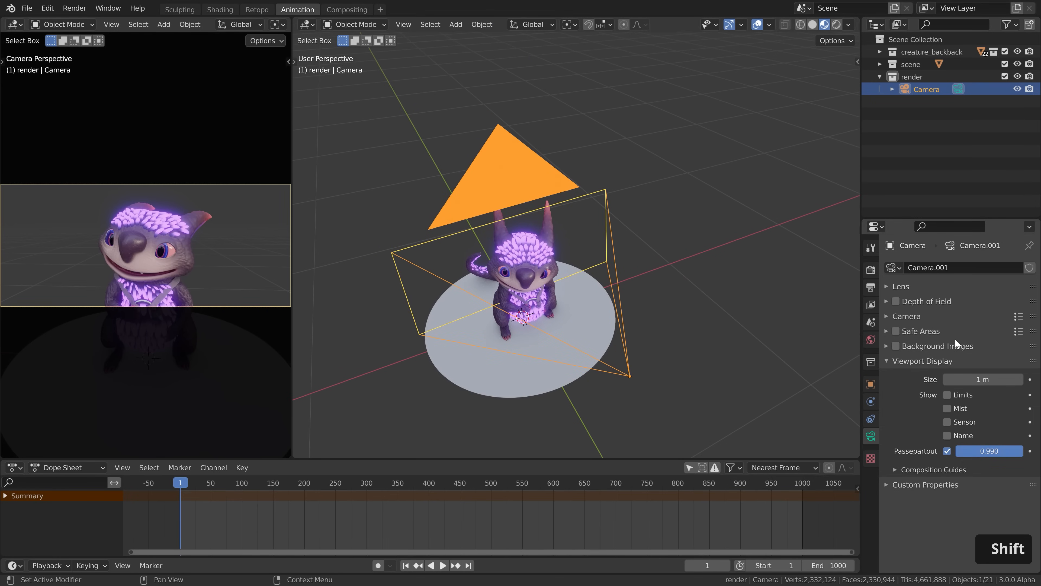
Collapse the camera's Viewport Display settings and open the scene's output Format settings to check resolution and frame rate.
click(912, 361)
shift+middle_drag(656, 371, 679, 354)
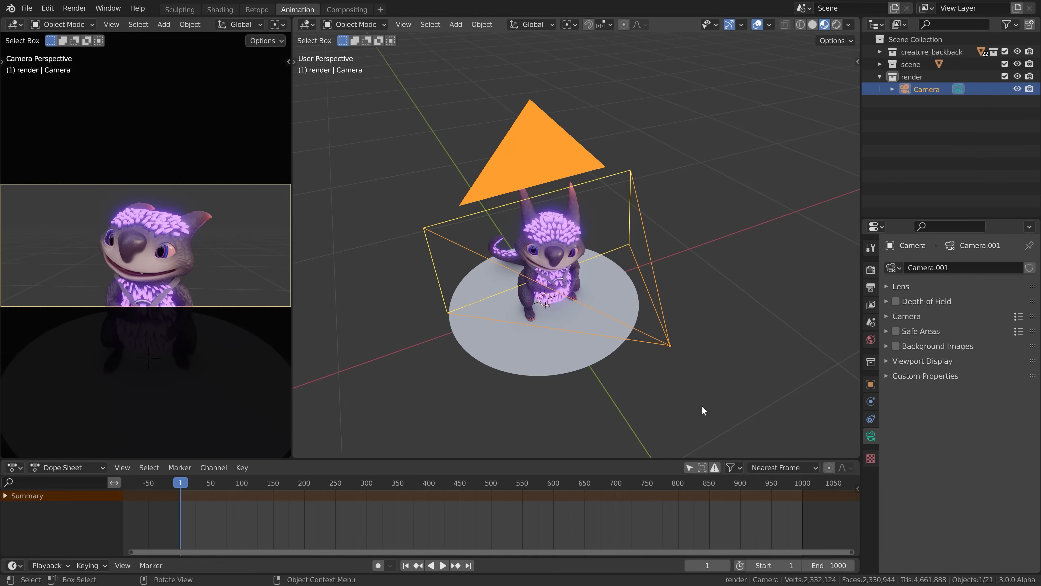
click(872, 287)
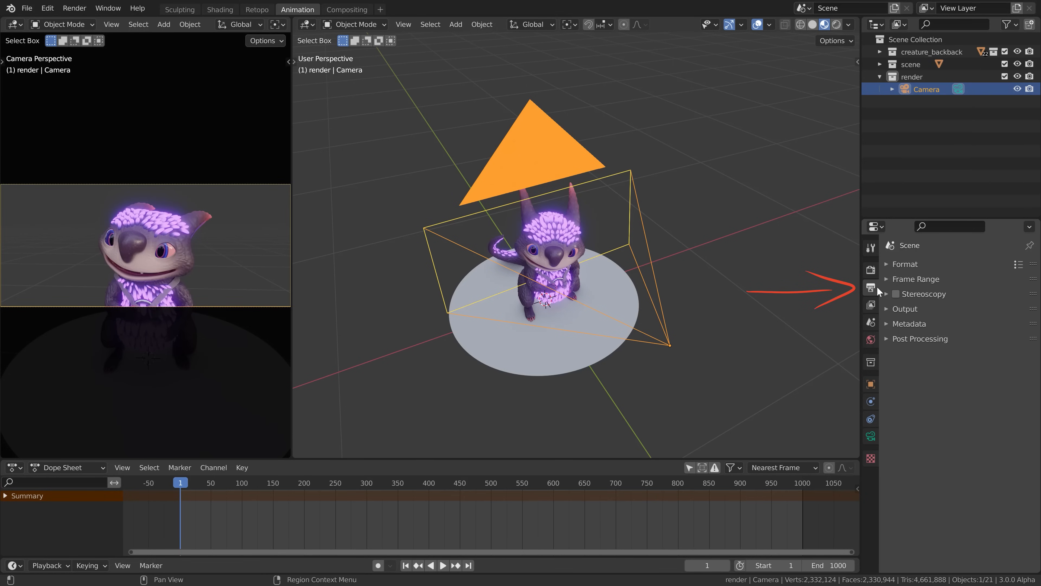
click(908, 264)
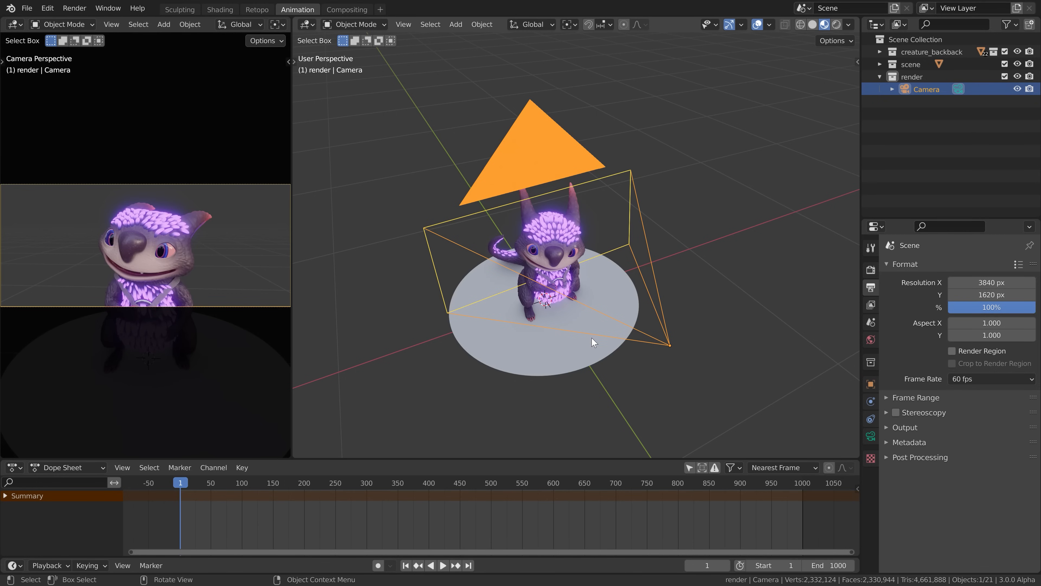
In the top view, move the camera to the creature's +X side, rotate it about -34° to face the creature, and bring it closer.
key(KP_7)
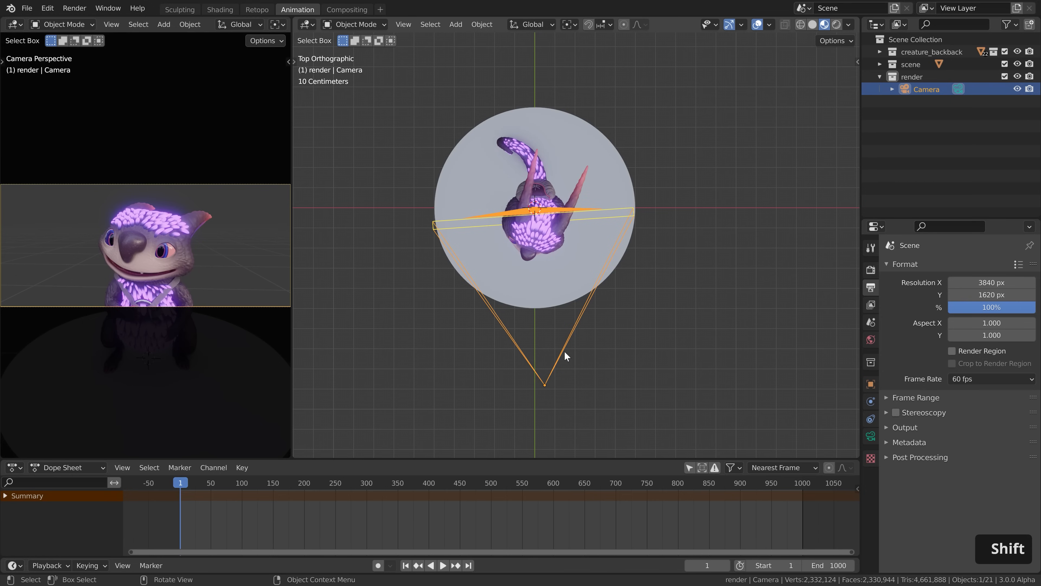
key(g)
click(673, 323)
key(r)
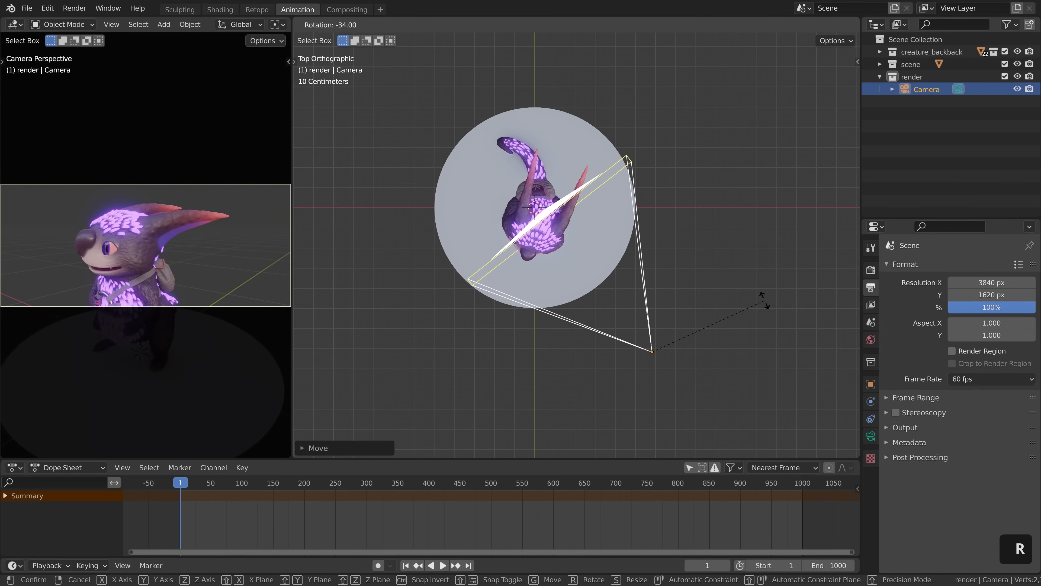
click(765, 301)
key(g)
click(680, 348)
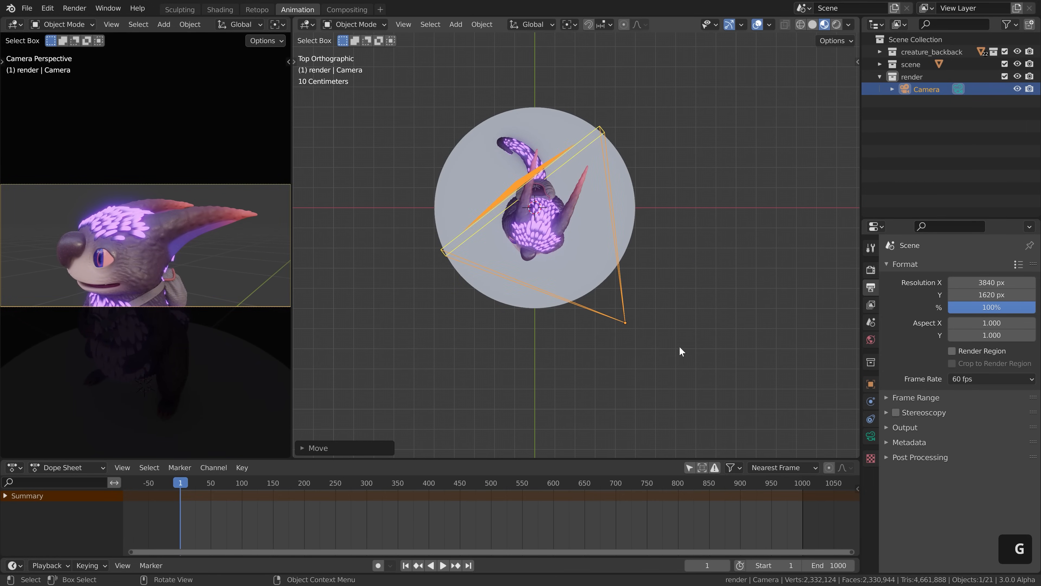
Lower the camera slightly beside the creature, judging its height from a near-level perspective view.
middle_drag(680, 346, 702, 291)
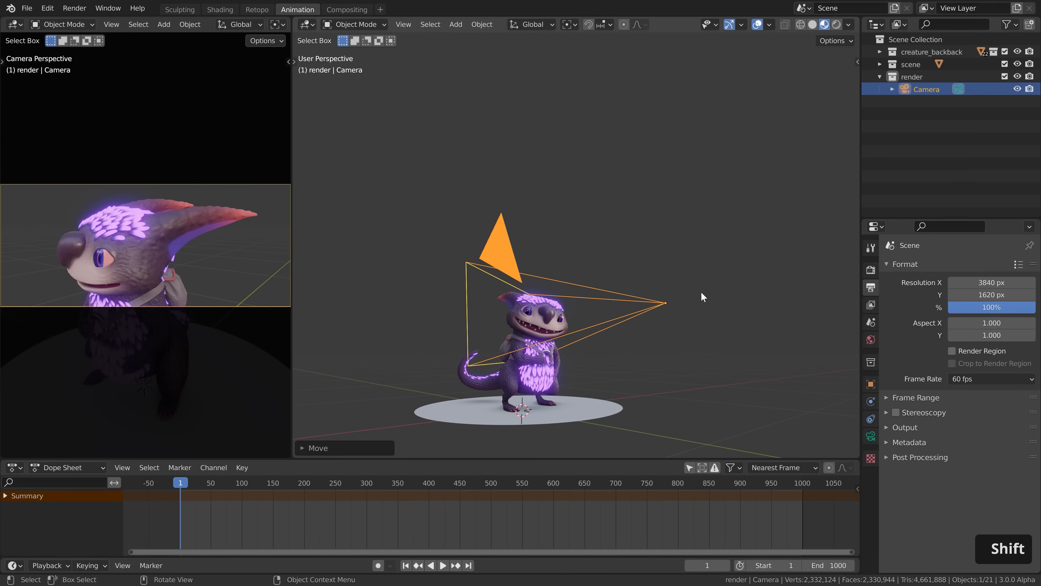
key(g)
click(580, 349)
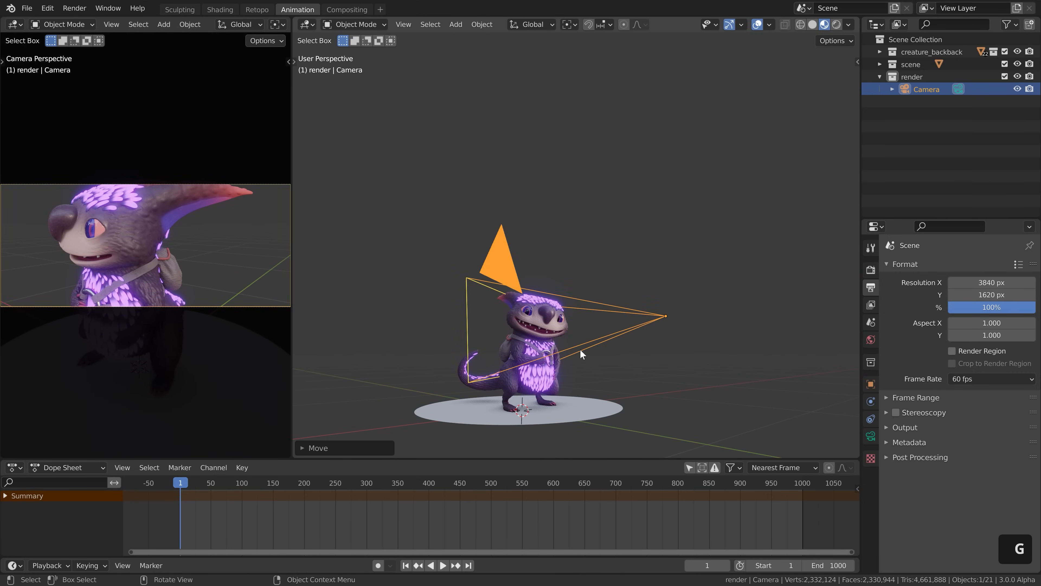
Look through the camera in the wider viewport and walk it back until the creature's whole head and ears fit the frame.
key(KP_0)
scroll(600, 304, up, 4)
key(shift+grave)
key(q)
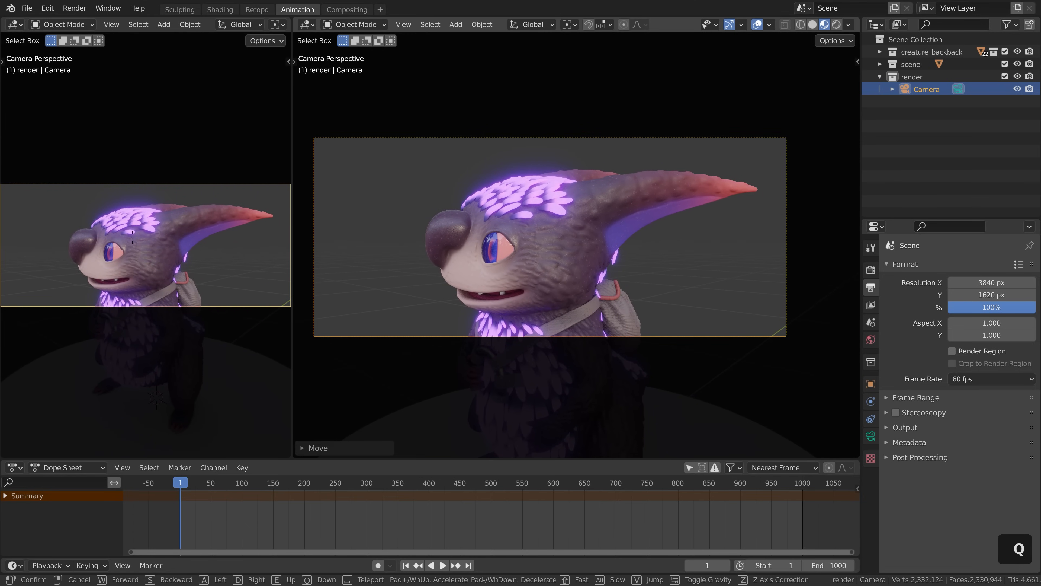
click(579, 250)
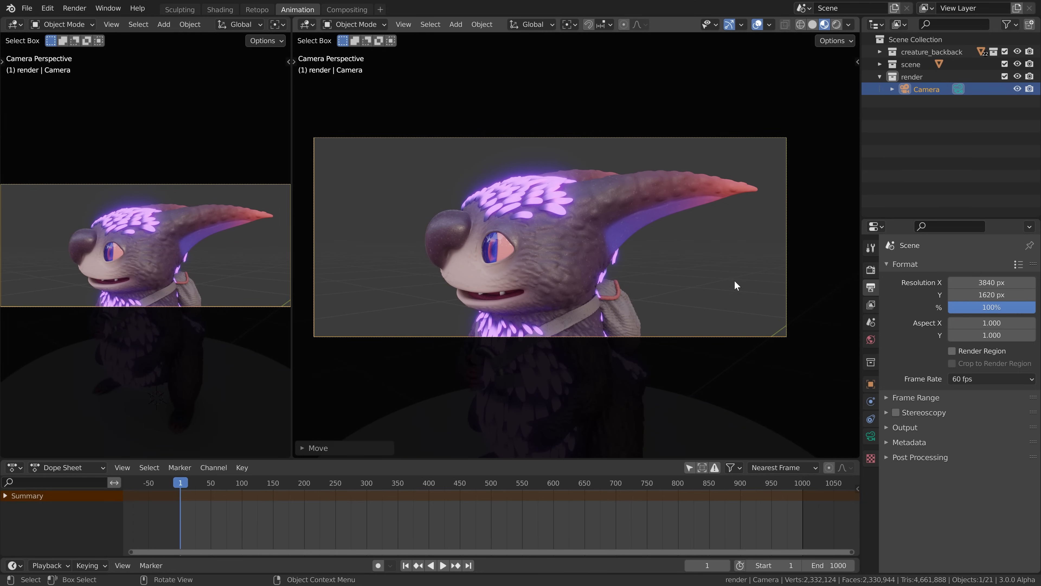
Fine-tune the side framing of the creature's head with trackball rotations and a camera roll of about -6.67°.
key(r)
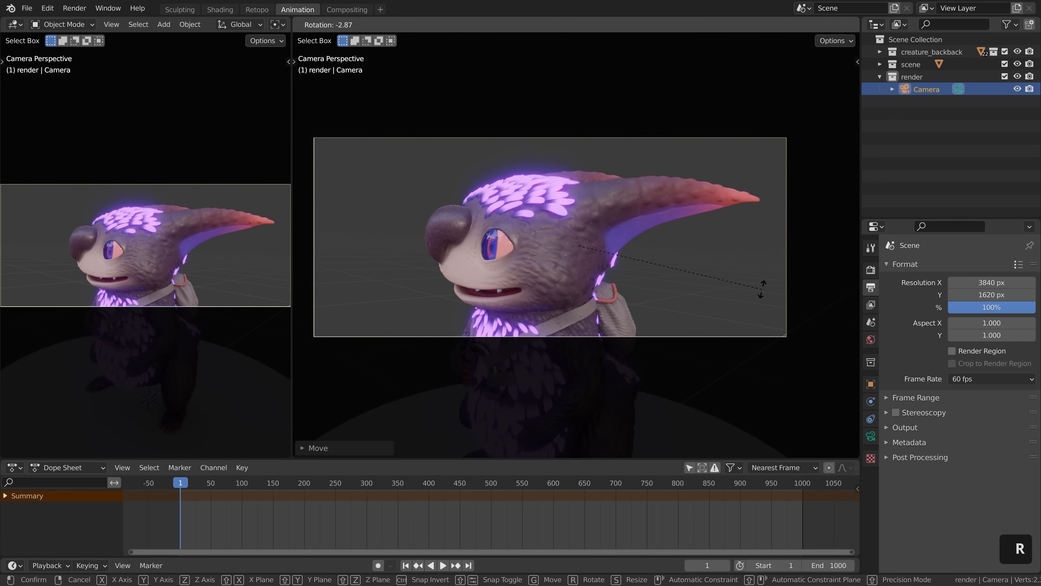
key(r)
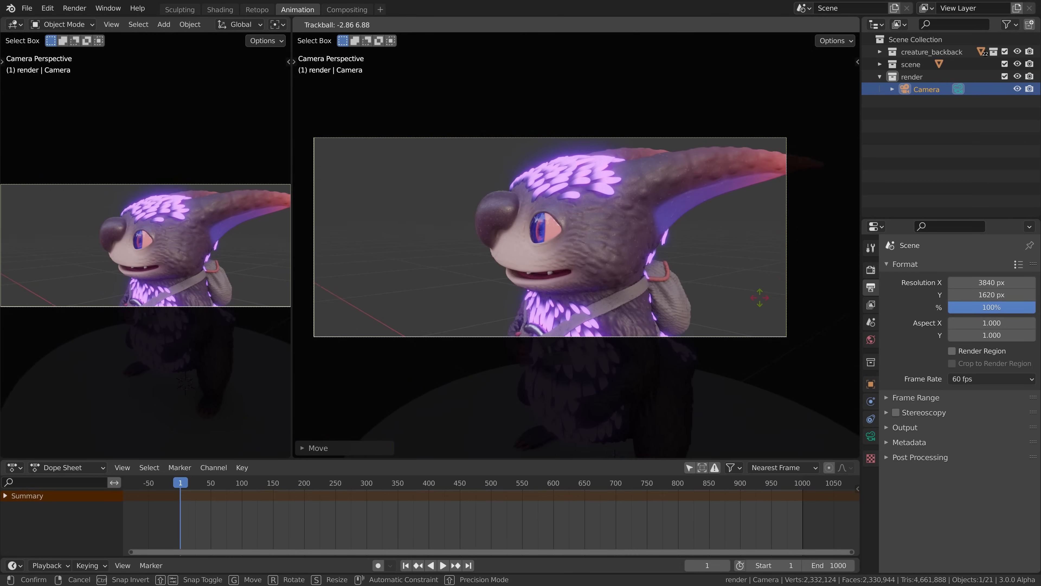
key(shift)
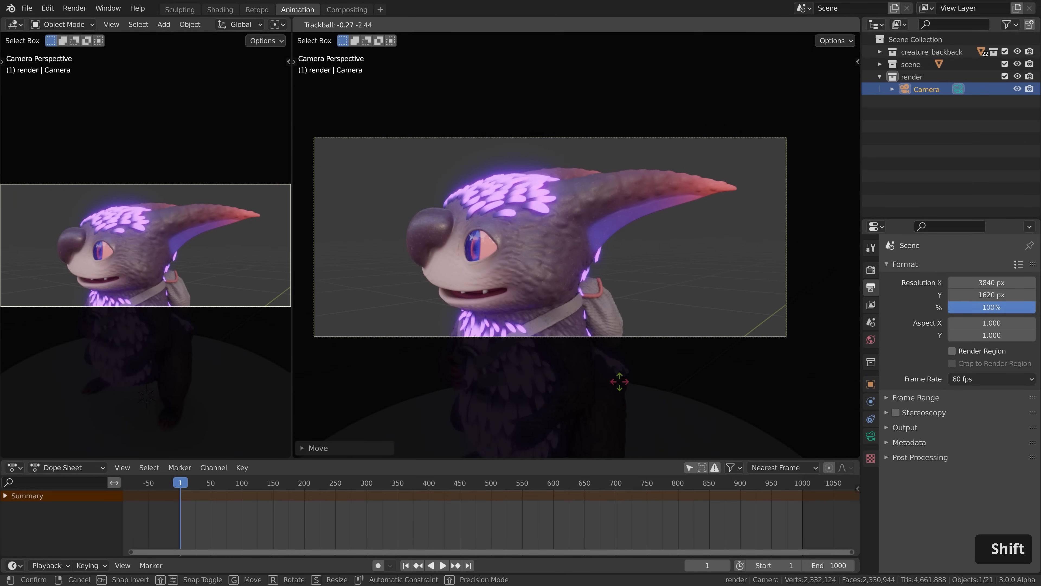
click(625, 366)
key(r)
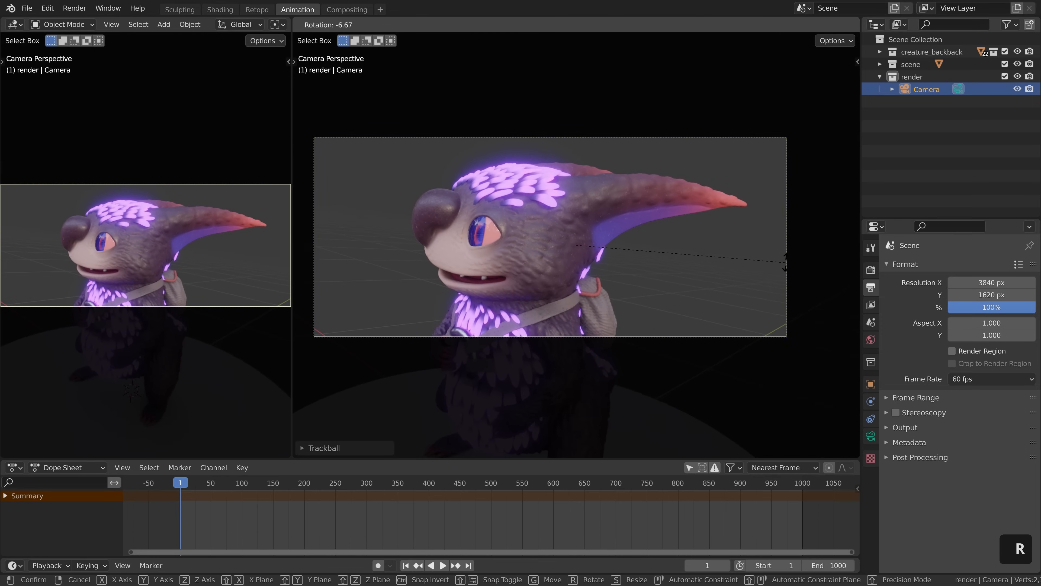
click(784, 261)
key(r)
key(r)
key(shift)
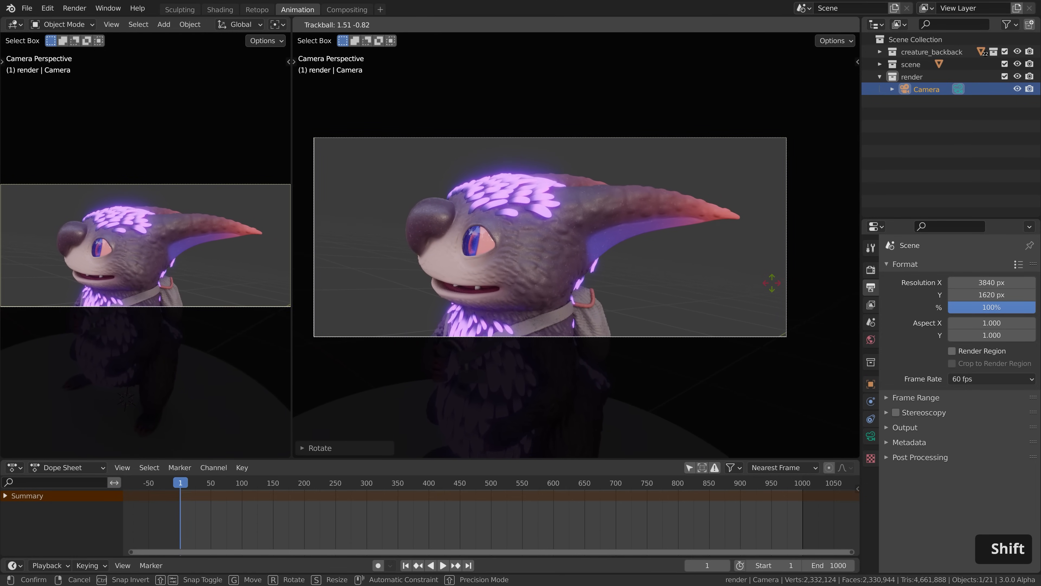
click(581, 224)
Insert a Location & Rotation keyframe for the camera at frame 1.
key(i)
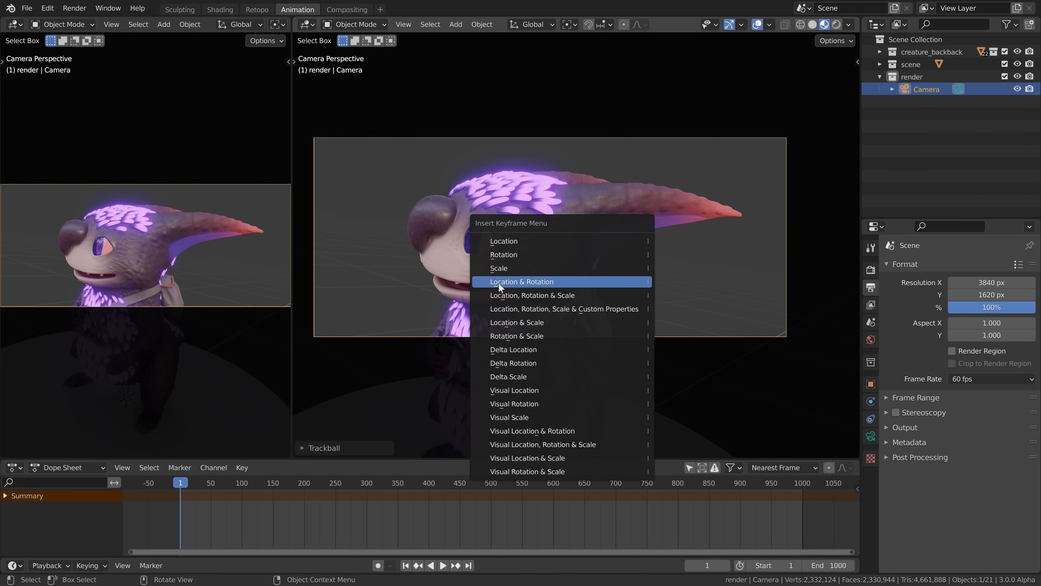
click(534, 283)
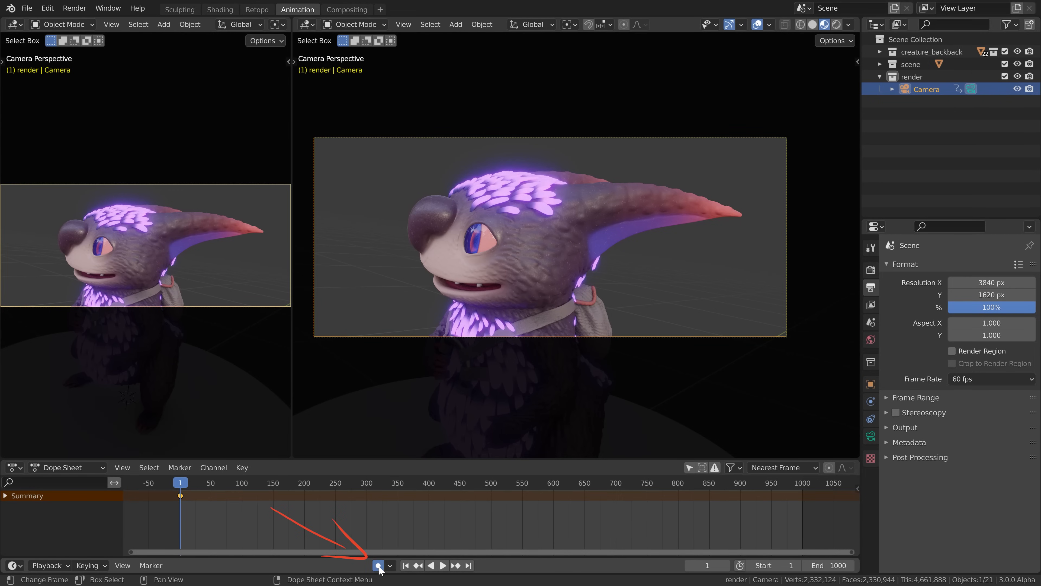
With auto keying on at frame 316, move and rotate the camera from the top view to face the creature's front.
click(389, 566)
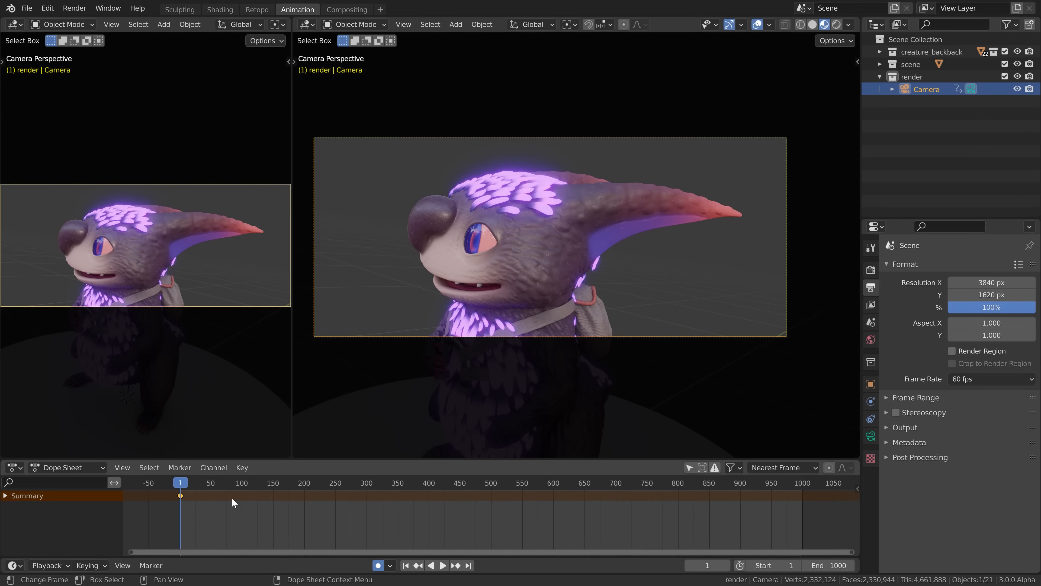
drag(233, 497, 376, 486)
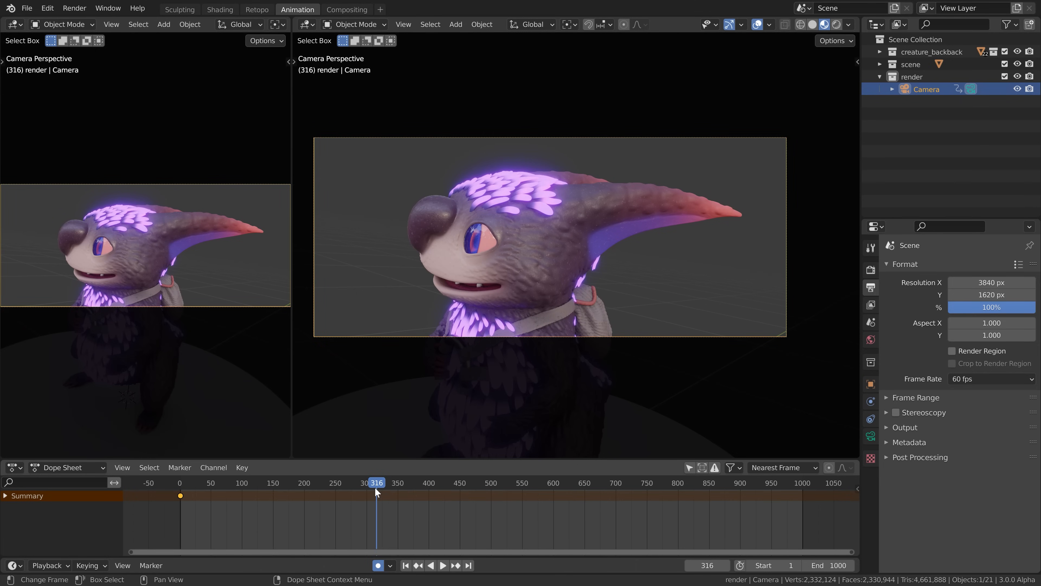
key(KP_7)
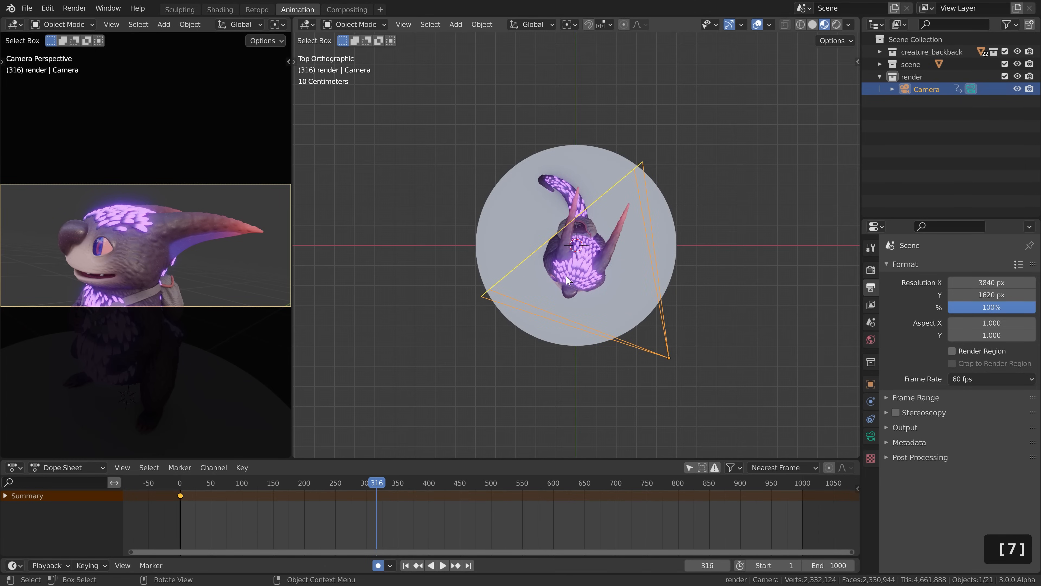
key(g)
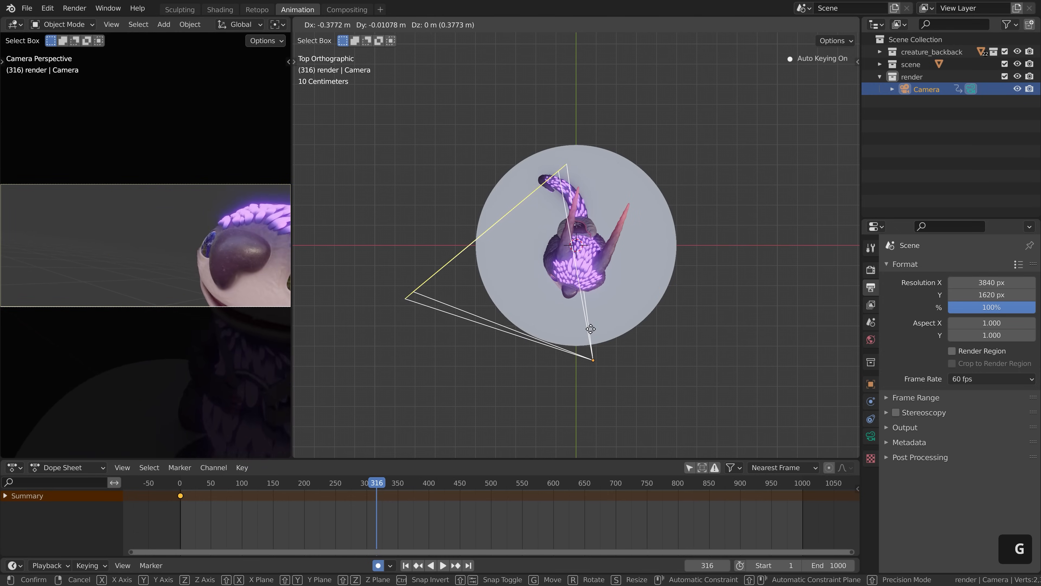
click(554, 327)
key(r)
click(657, 319)
key(g)
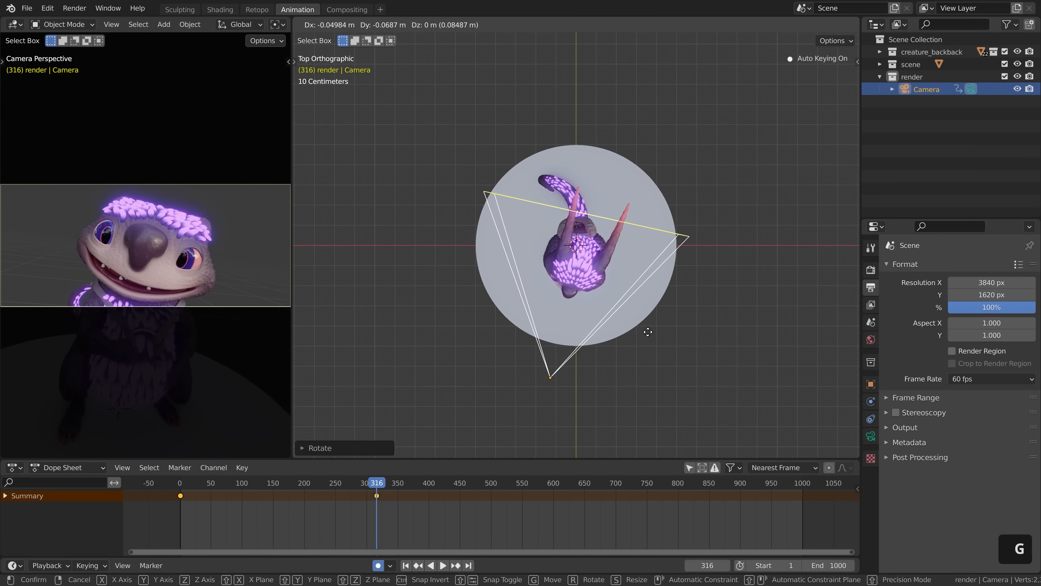
click(644, 321)
Through the camera view, roll the camera level at frame 316 and centre the creature's face with a trackball rotation.
key(KP_0)
key(r)
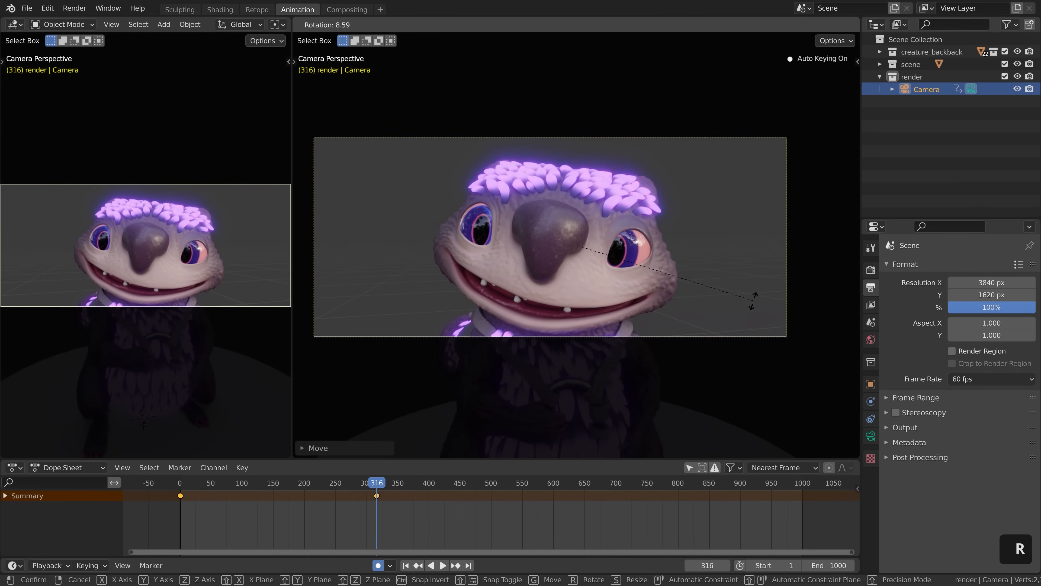
click(719, 292)
key(r)
key(r)
key(shift)
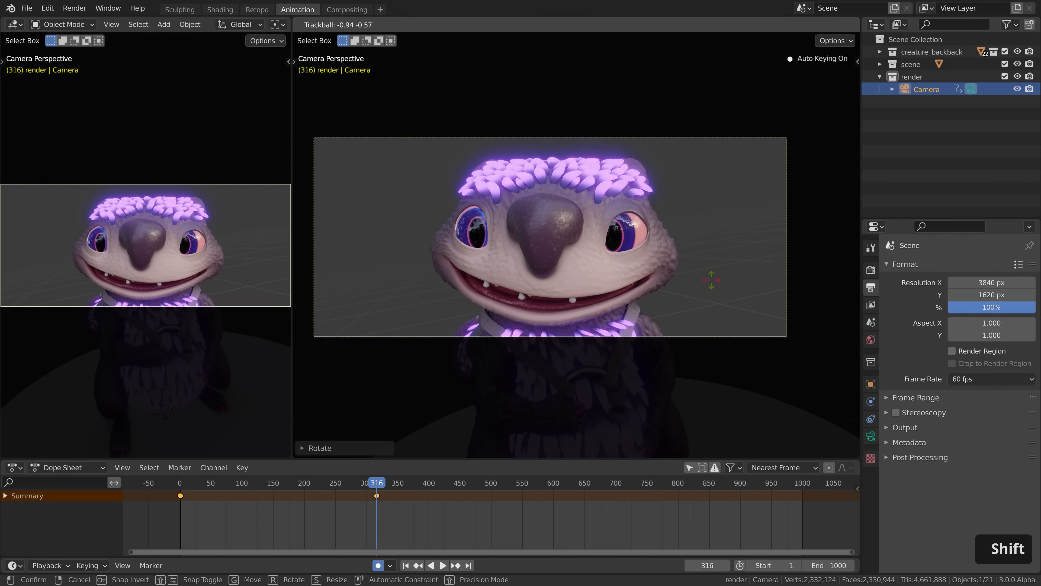
click(691, 277)
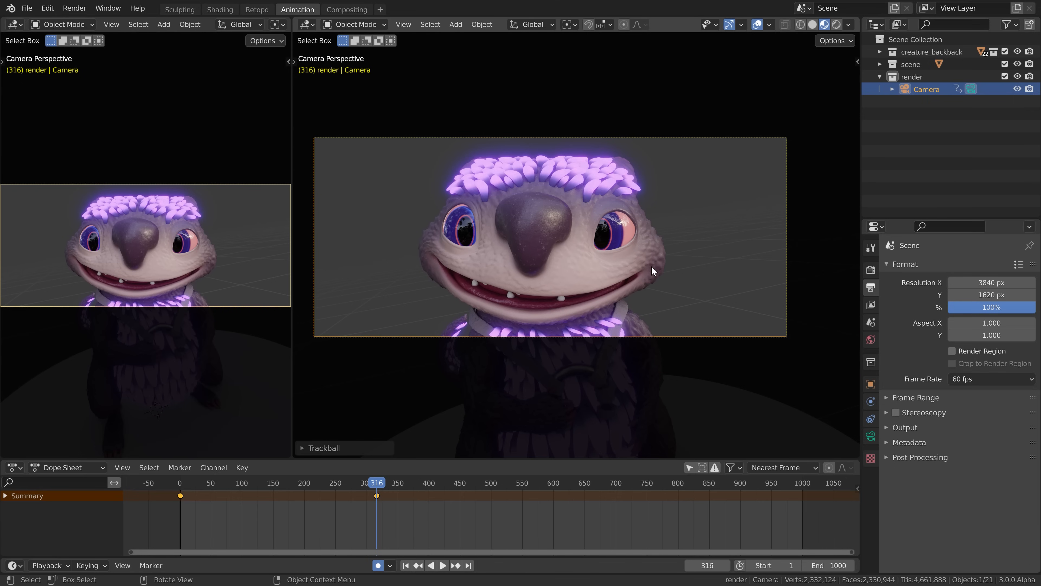
Pull the camera back about 0.04 m along its local Z axis at frame 316.
key(g)
key(z)
key(z)
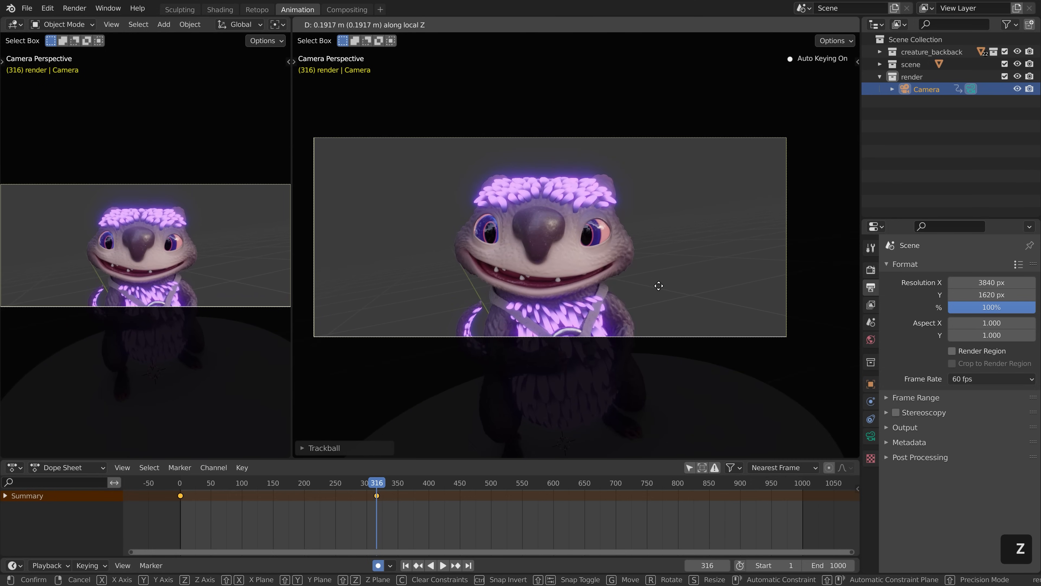
key(shift)
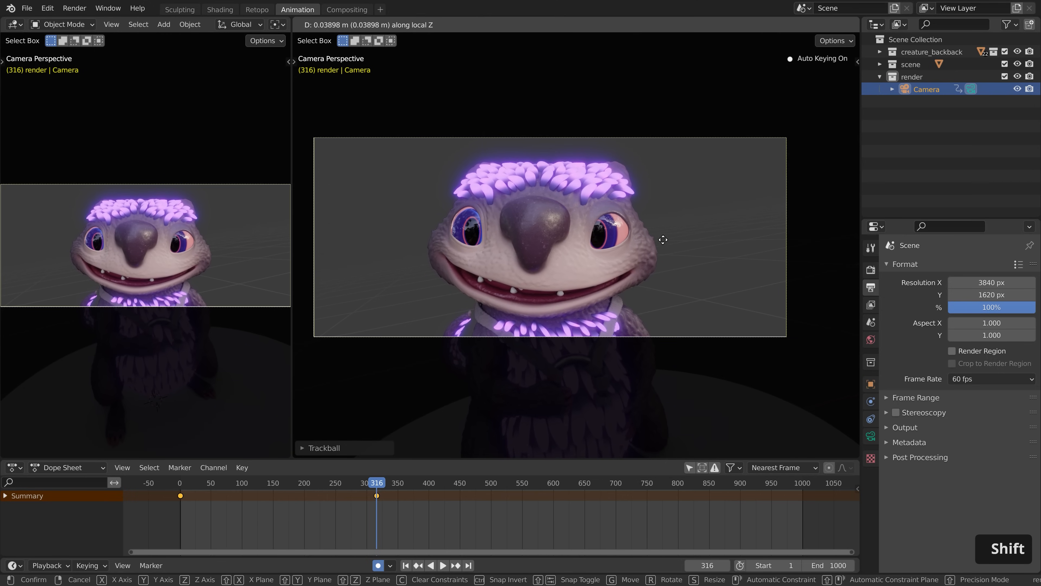
click(663, 237)
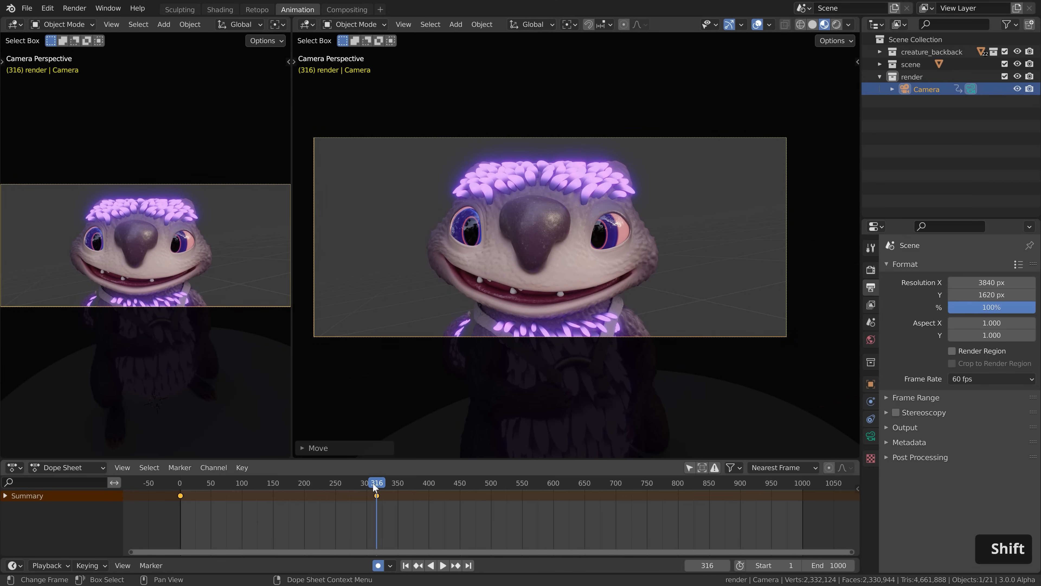
Play the animation from the first frame through the camera view to check the movement around the creature's head.
drag(378, 484, 162, 493)
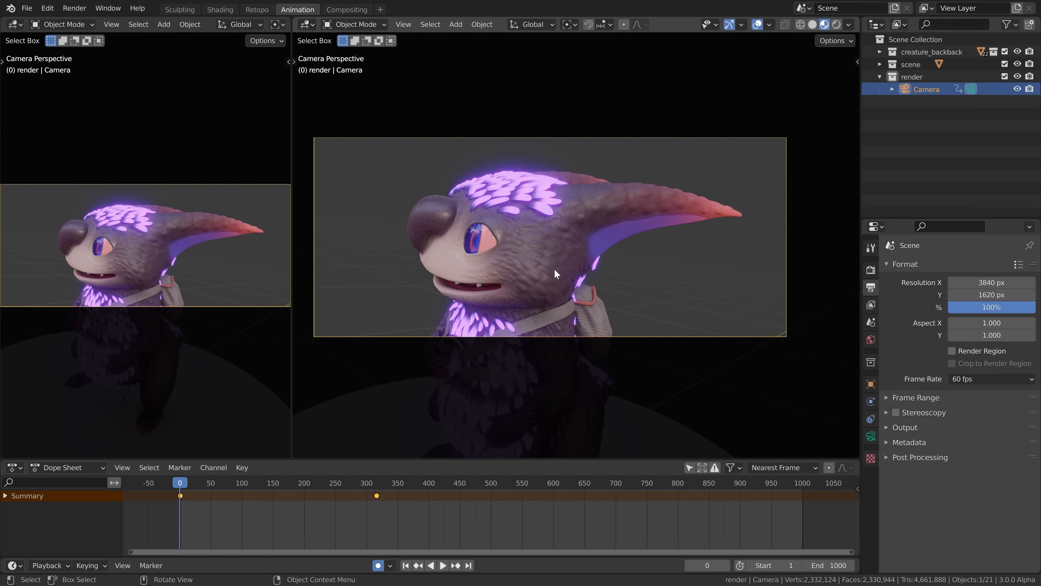
key(space)
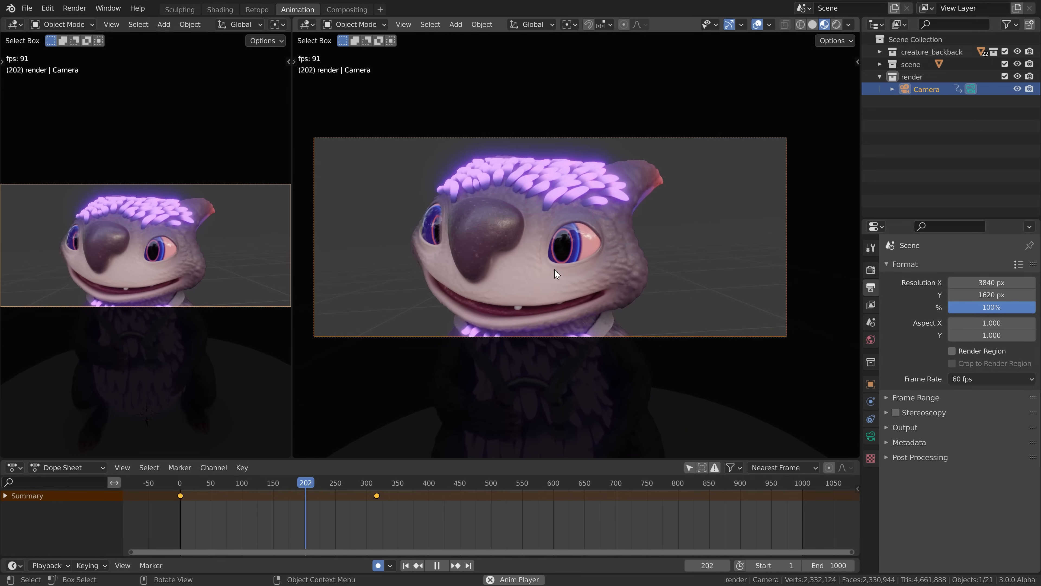
key(space)
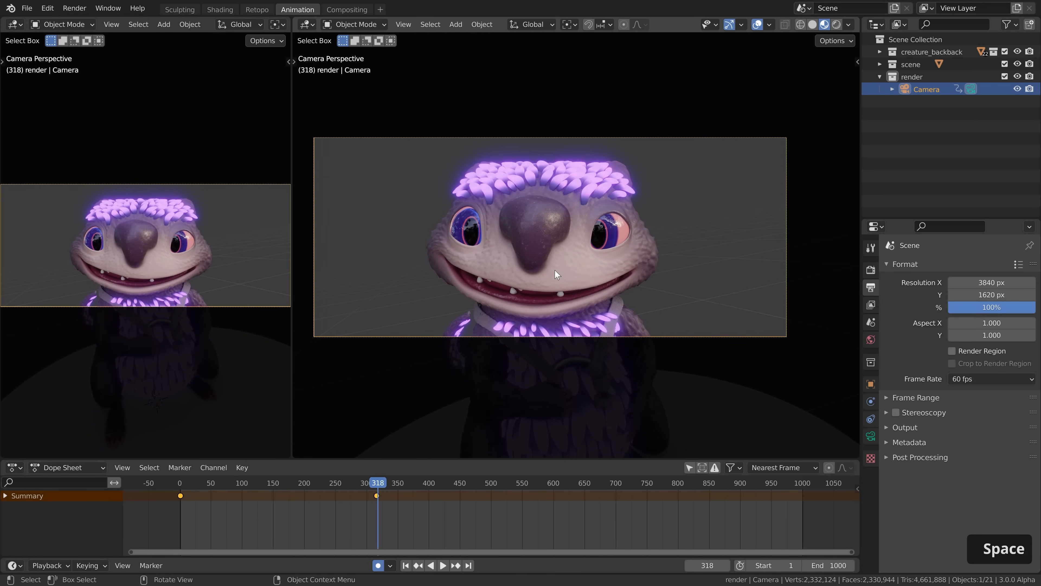
Set a preview range from frame 0 to 321 around the two keyframes and play it back.
key(p)
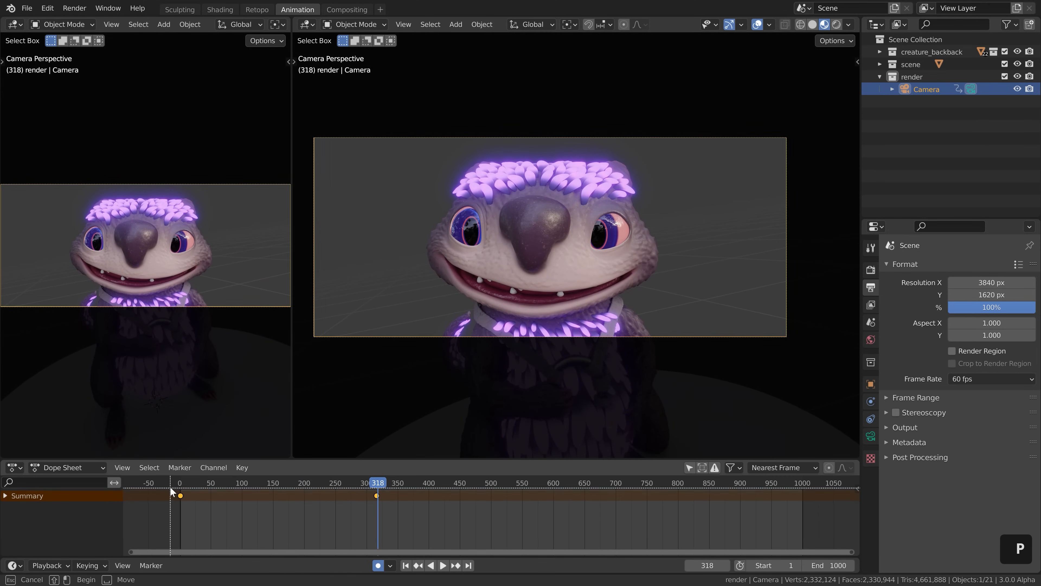
drag(170, 482, 379, 545)
key(space)
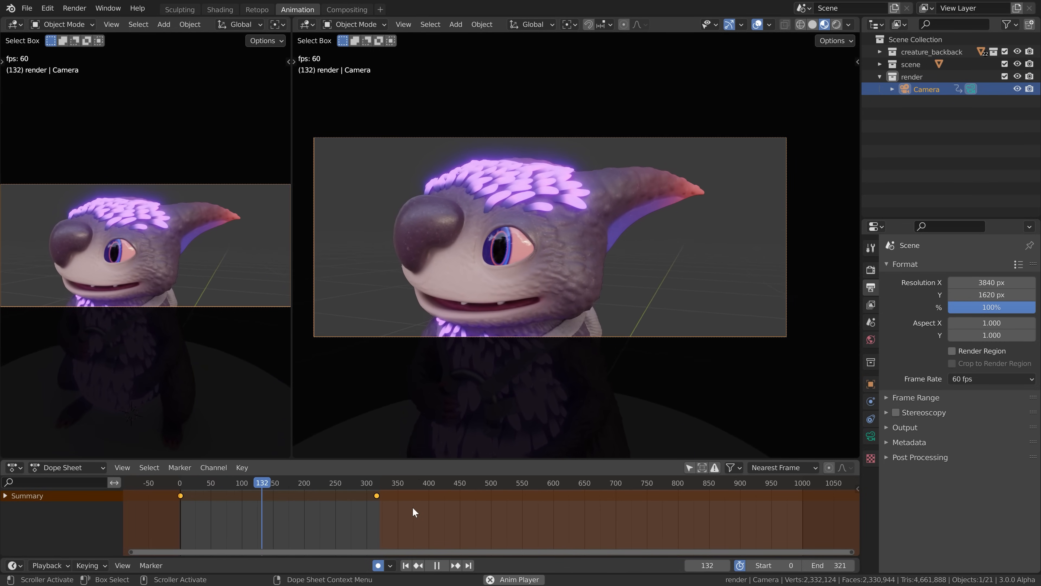
key(space)
Scrub back to the start and replay the preview range to examine how the camera eases between its keyframes.
drag(311, 485, 235, 486)
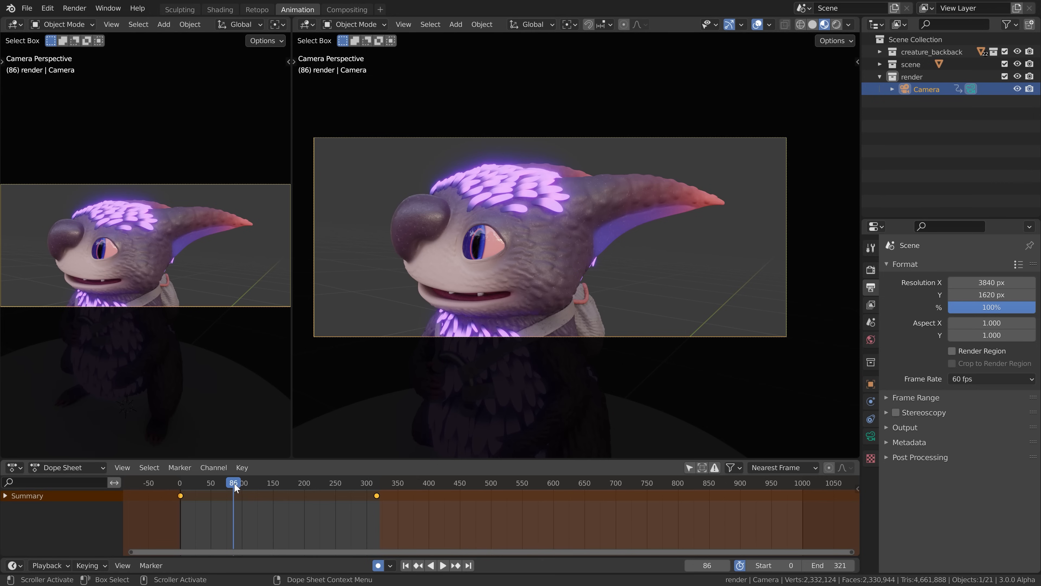
key(space)
drag(239, 487, 180, 482)
key(space)
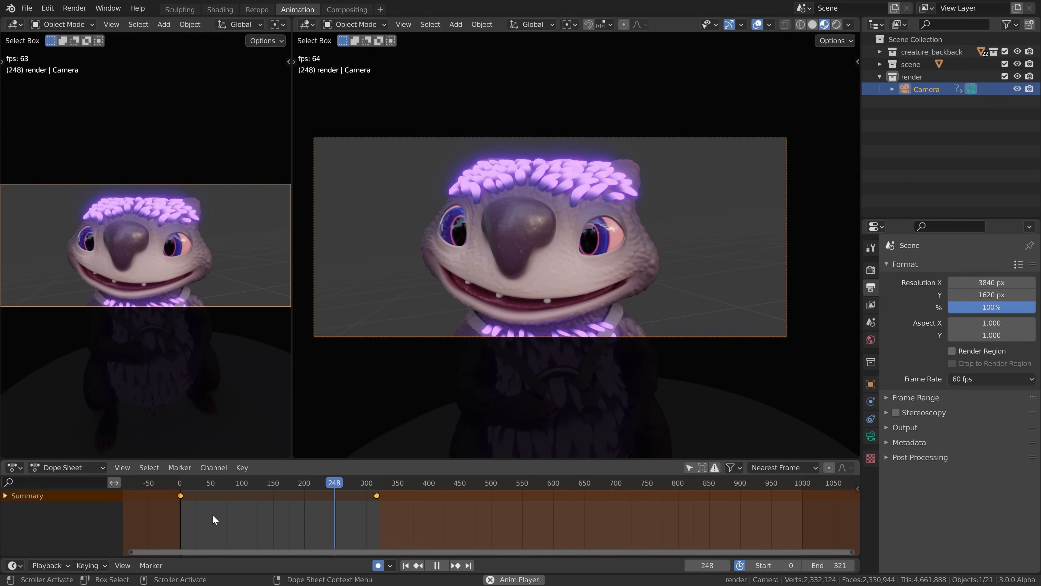
key(space)
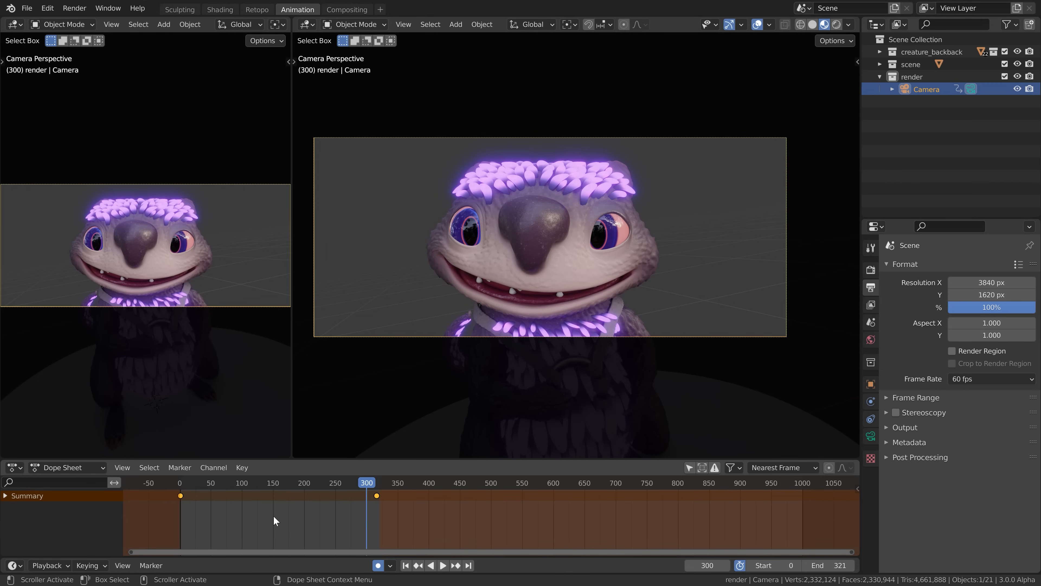
Set the camera keyframes' interpolation to Linear and play back the movement.
key(t)
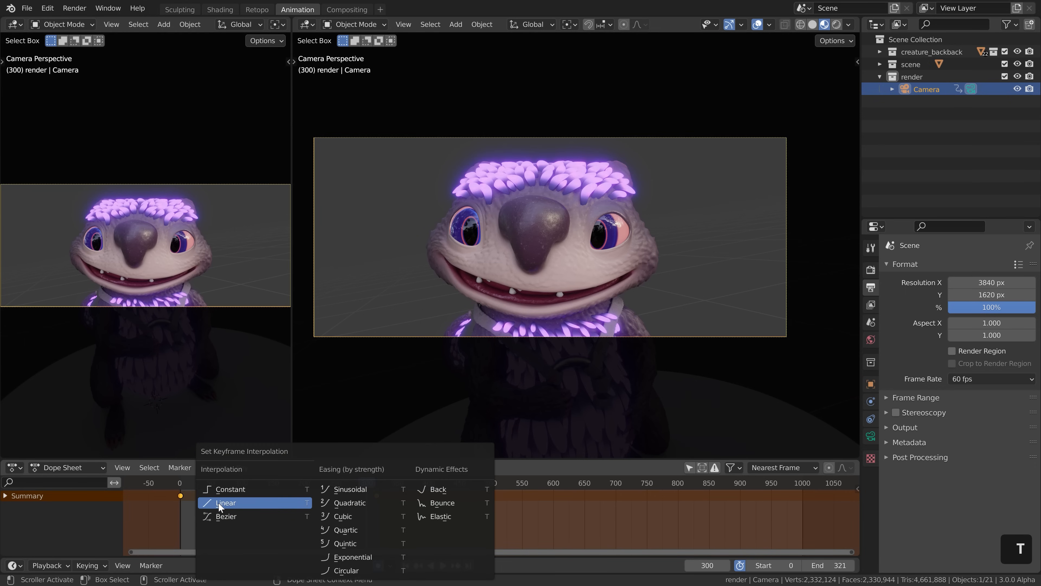
click(244, 504)
key(space)
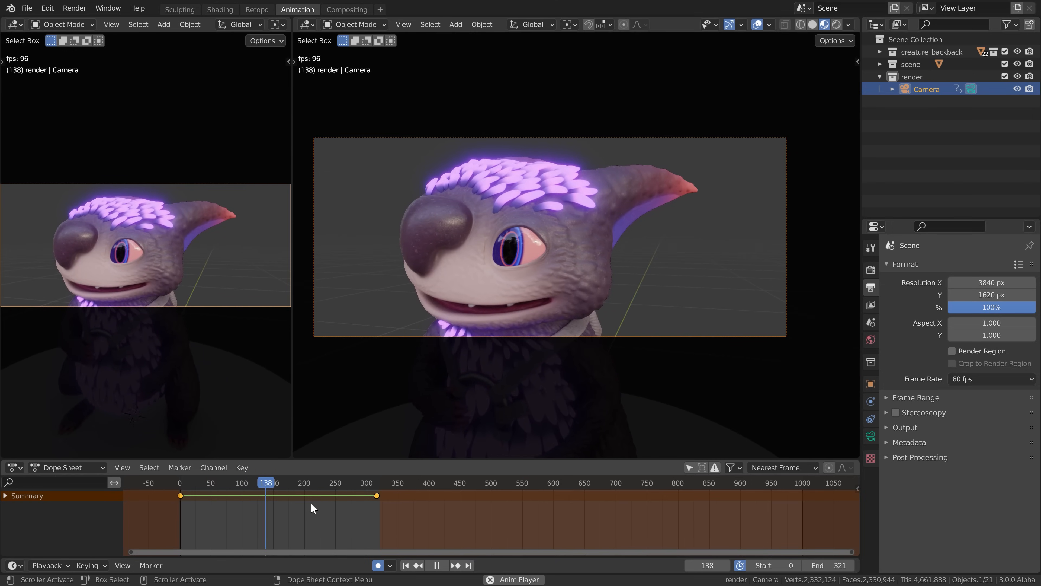
key(Escape)
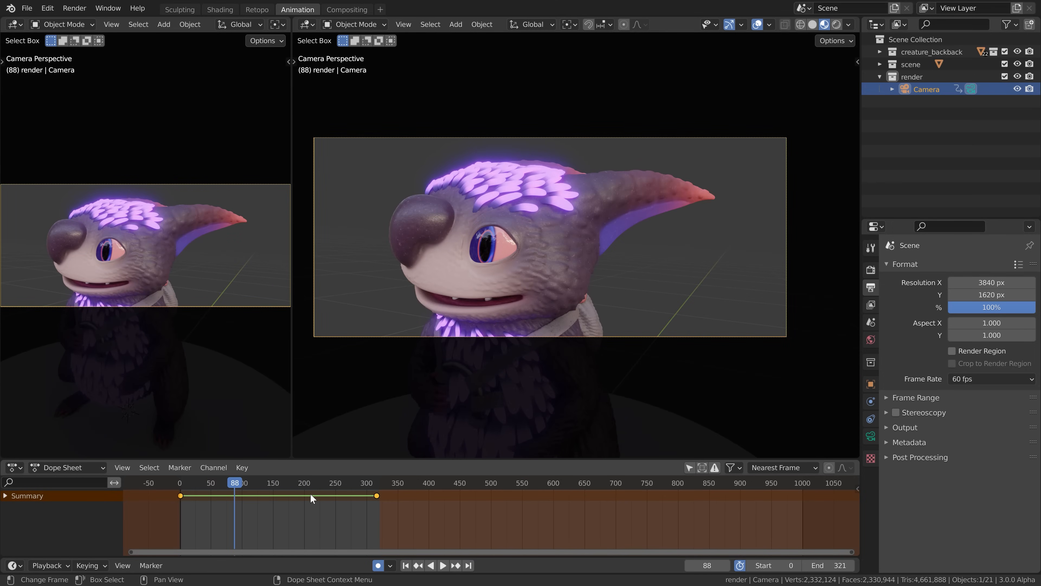
Reframe the creature's profile at the frame 1 keyframe, shifting the camera and moving it about 0.07 m closer along its local Z.
key(Down)
key(Up)
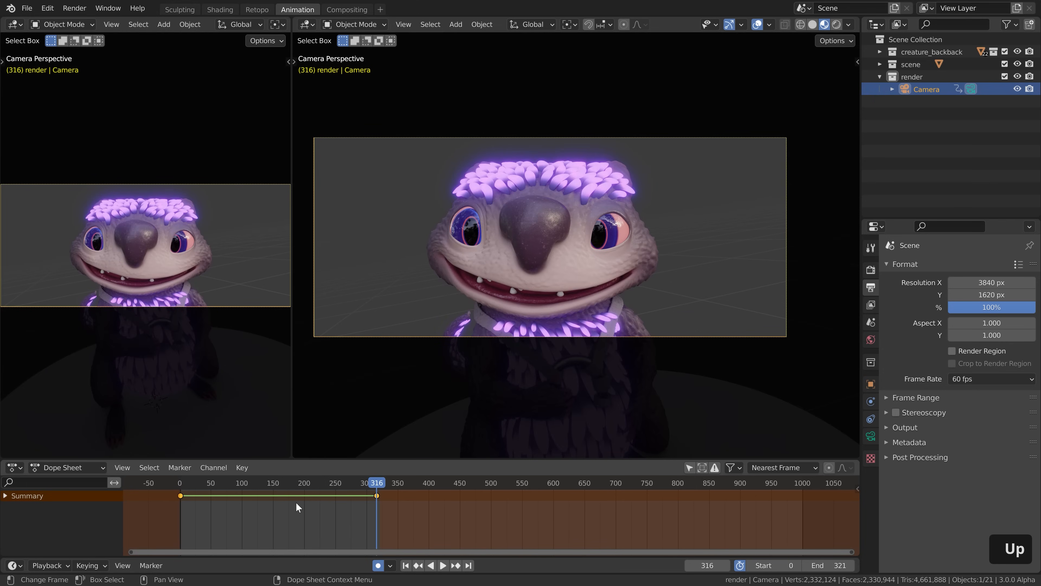
key(Down)
key(Up)
key(Down)
key(g)
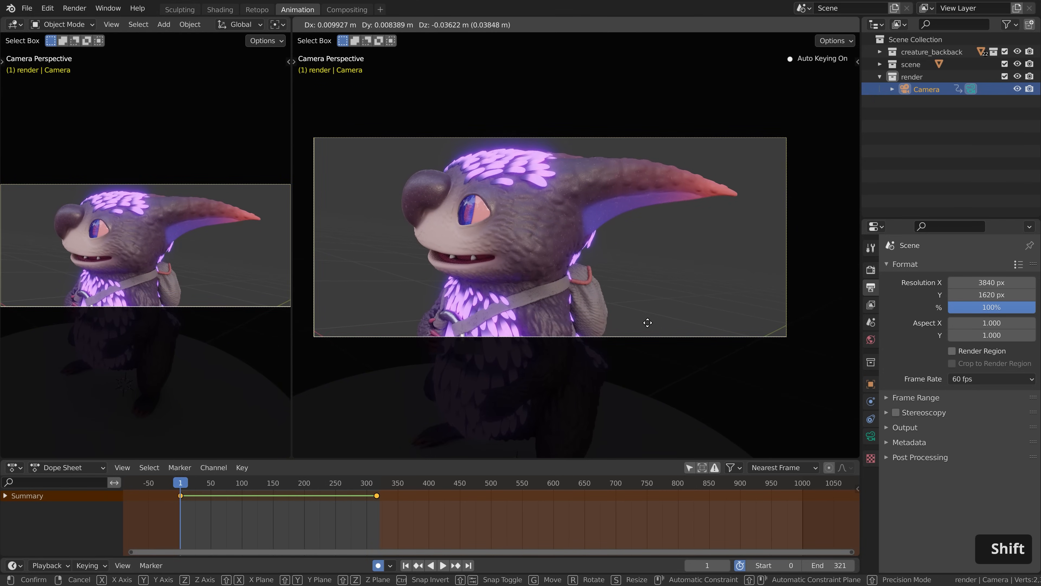
click(620, 311)
key(g)
key(z)
key(z)
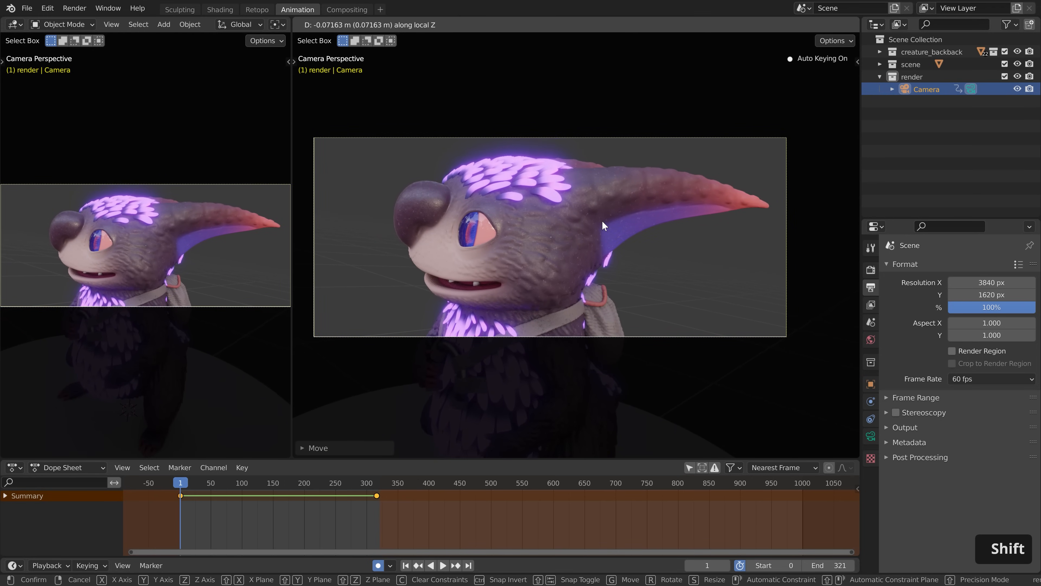
click(604, 226)
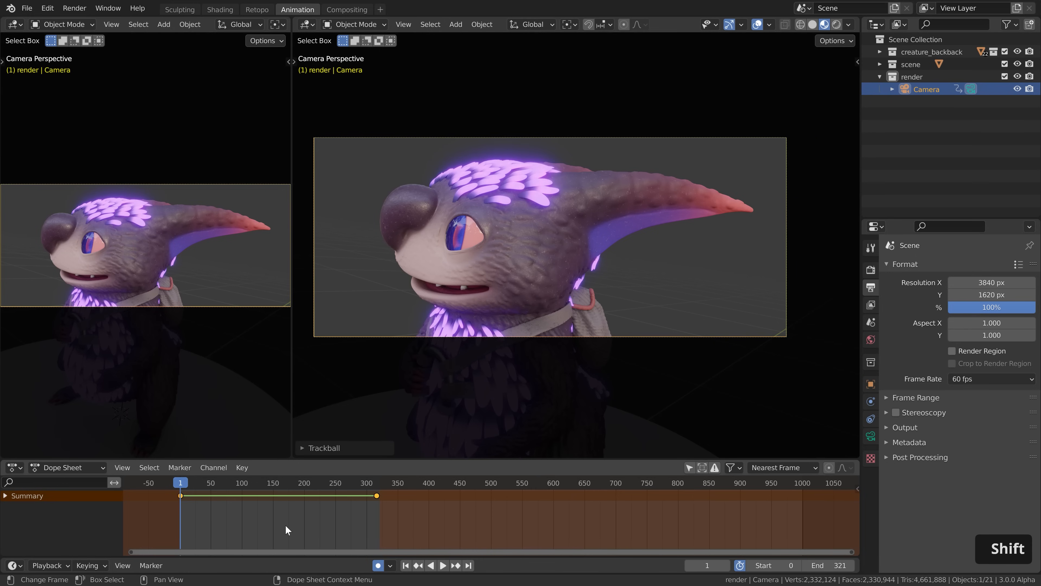
Nudge the camera's position at the frame 316 keyframe and play back the adjusted movement.
key(Up)
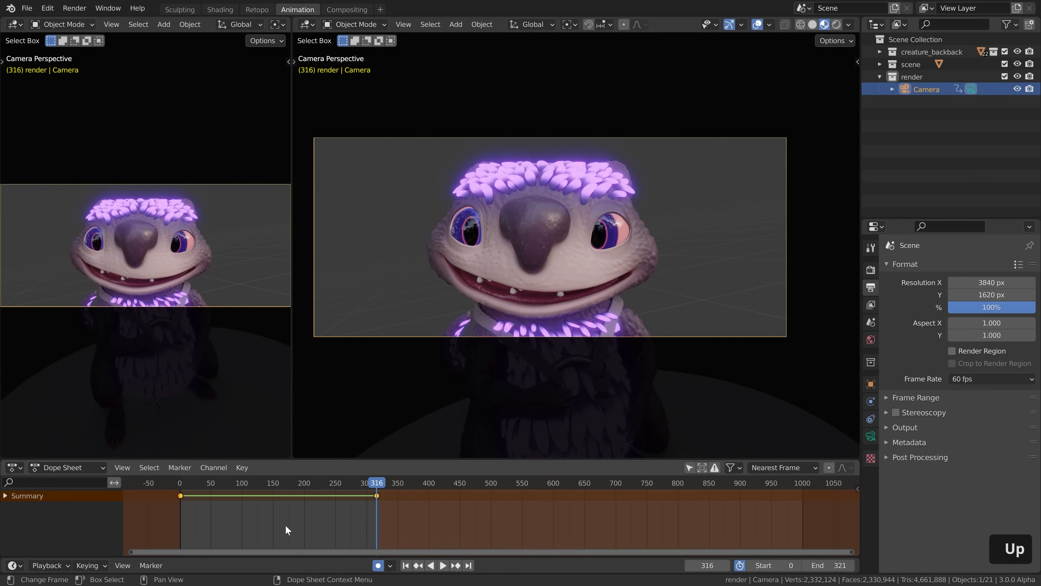
key(g)
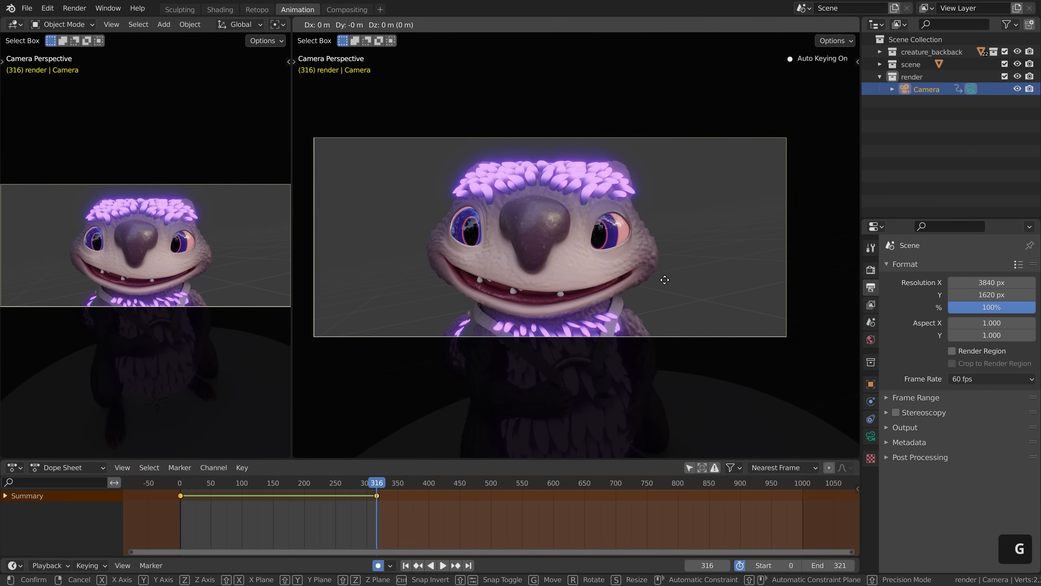
click(660, 275)
key(space)
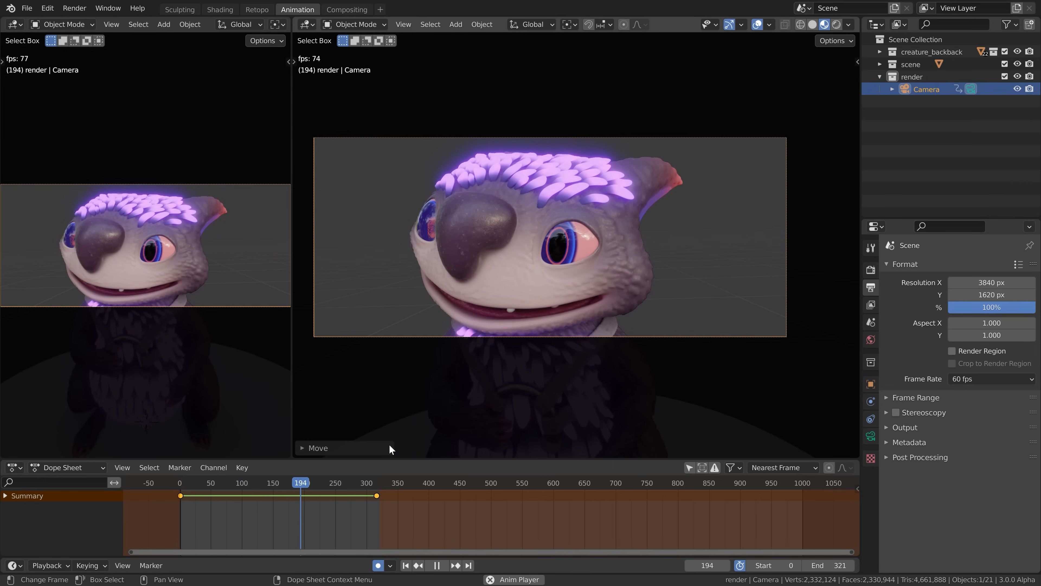
key(space)
At frame 153, move the camera about 0.1 m away from the creature along Y in top view and replay the animation.
drag(348, 482, 275, 499)
key(KP_7)
key(g)
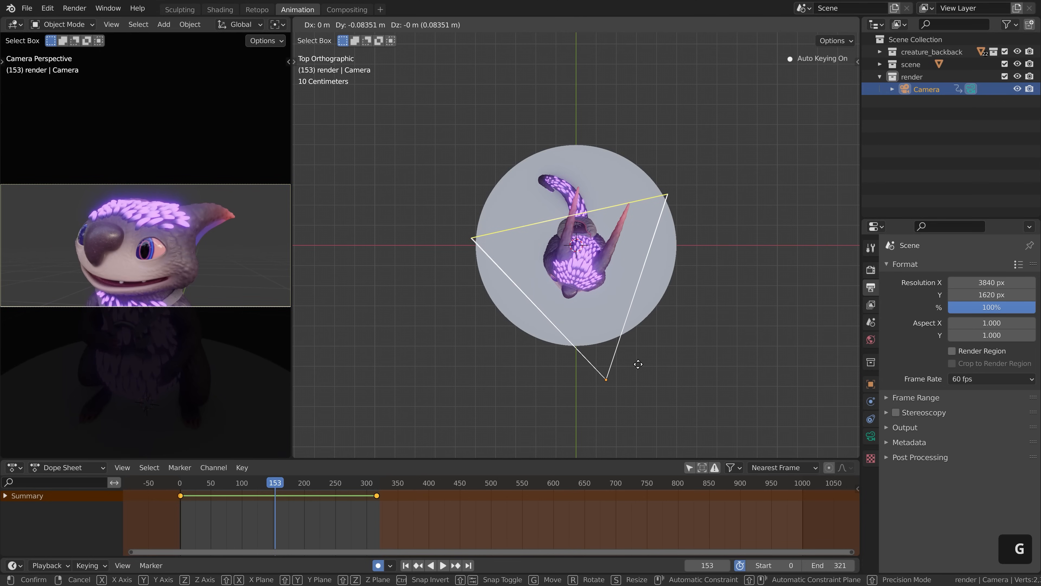
click(638, 368)
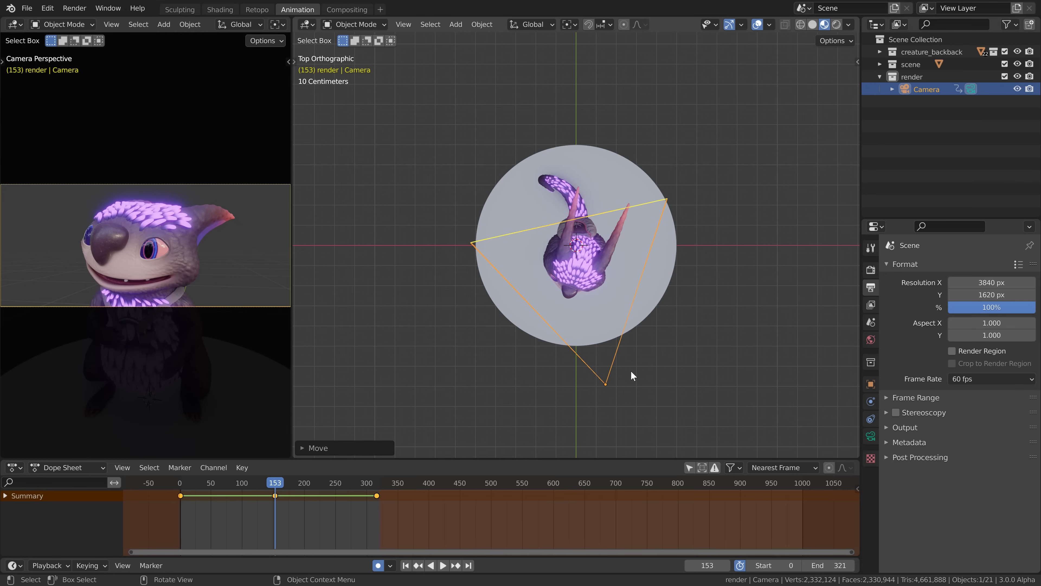
drag(247, 481, 163, 482)
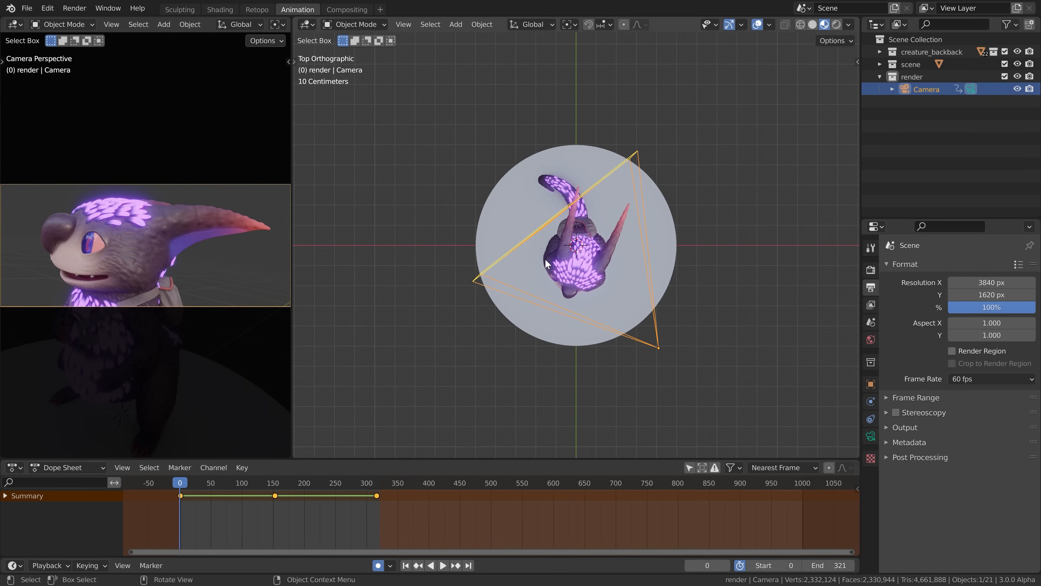
key(space)
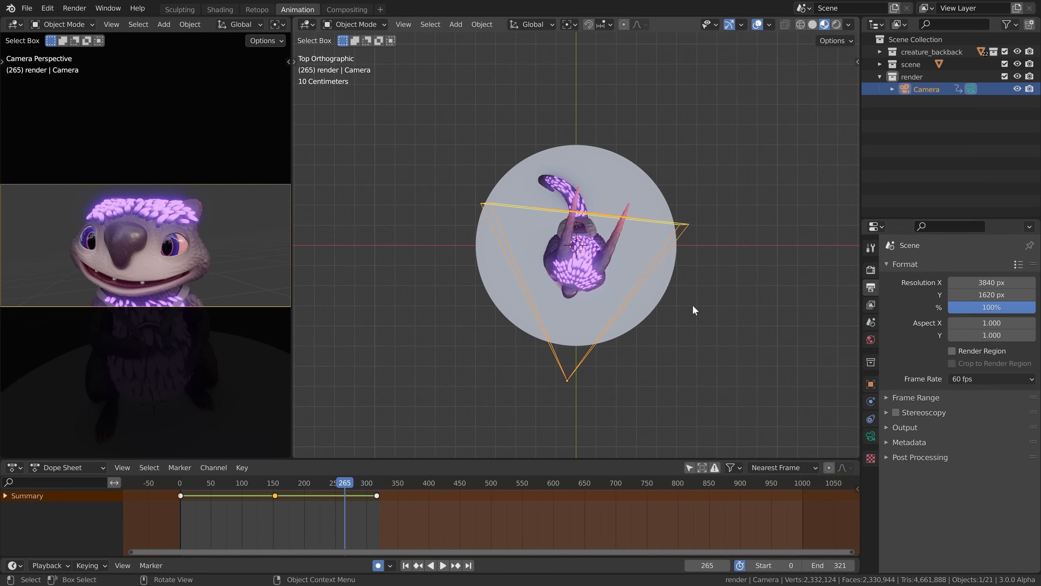
Delete all the camera's keyframes and clear the timeline's preview range.
drag(151, 495, 399, 523)
key(x)
click(399, 523)
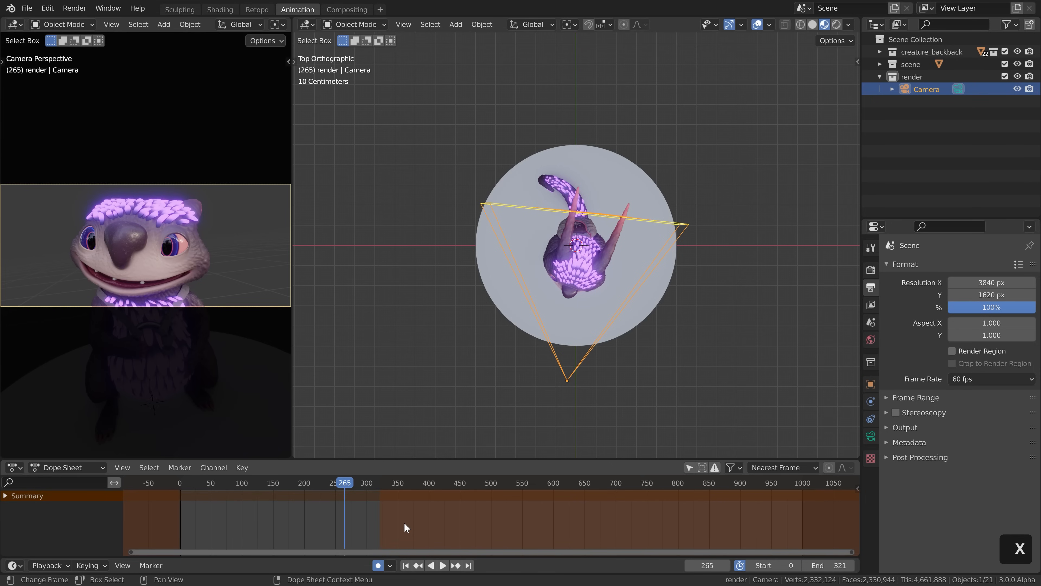
key(alt+p)
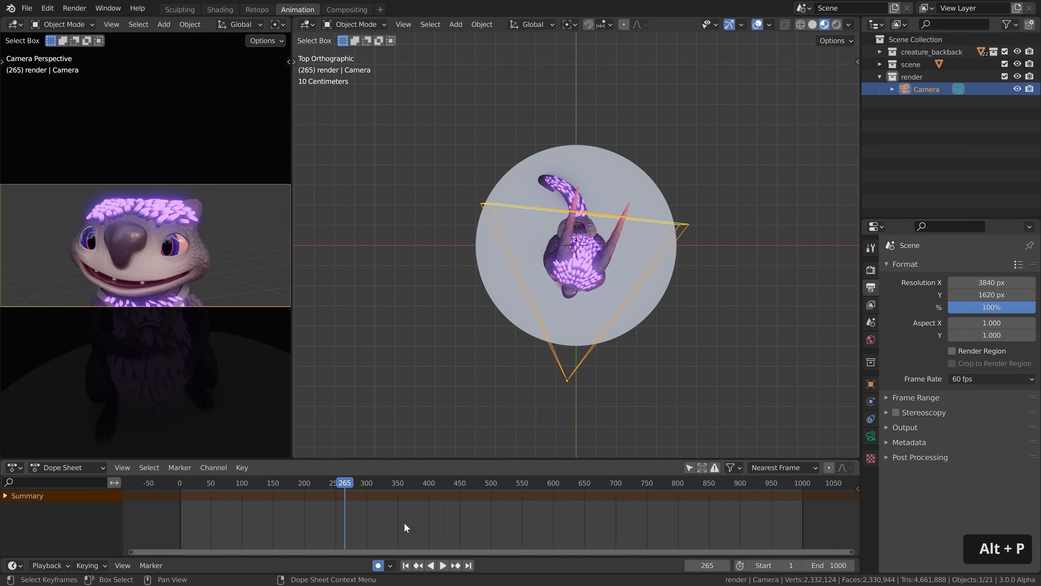
Clear the camera's rotation and rotate it 90° around the global X axis to face the creature.
middle_drag(625, 395, 618, 309)
key(alt+r)
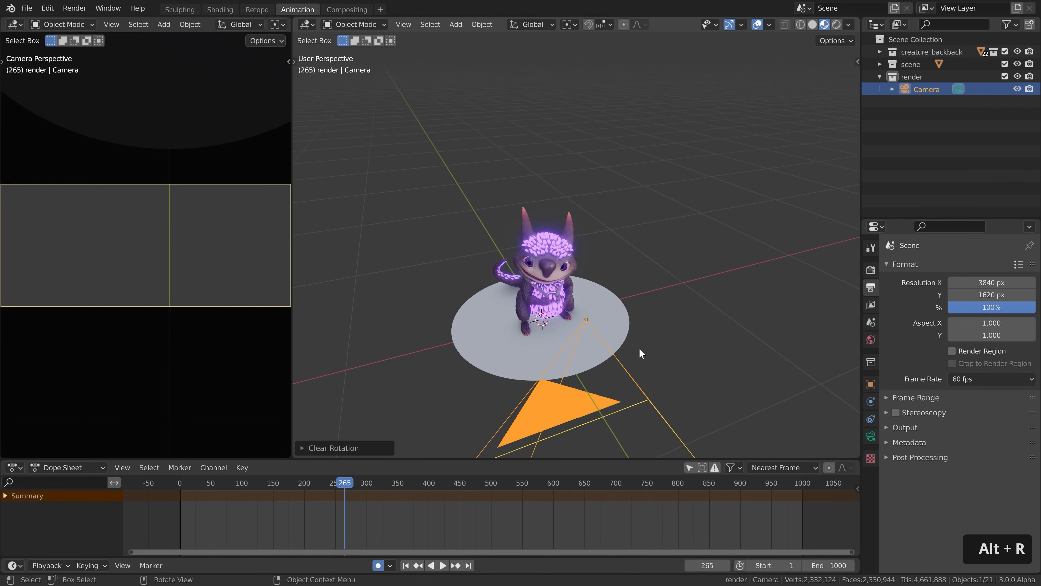
text(rx90)
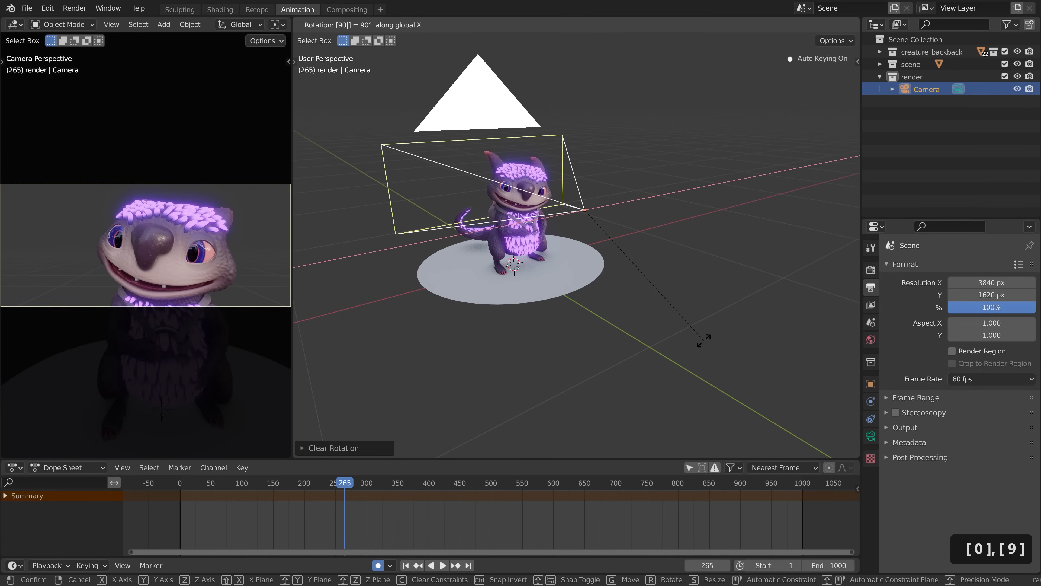
key(Return)
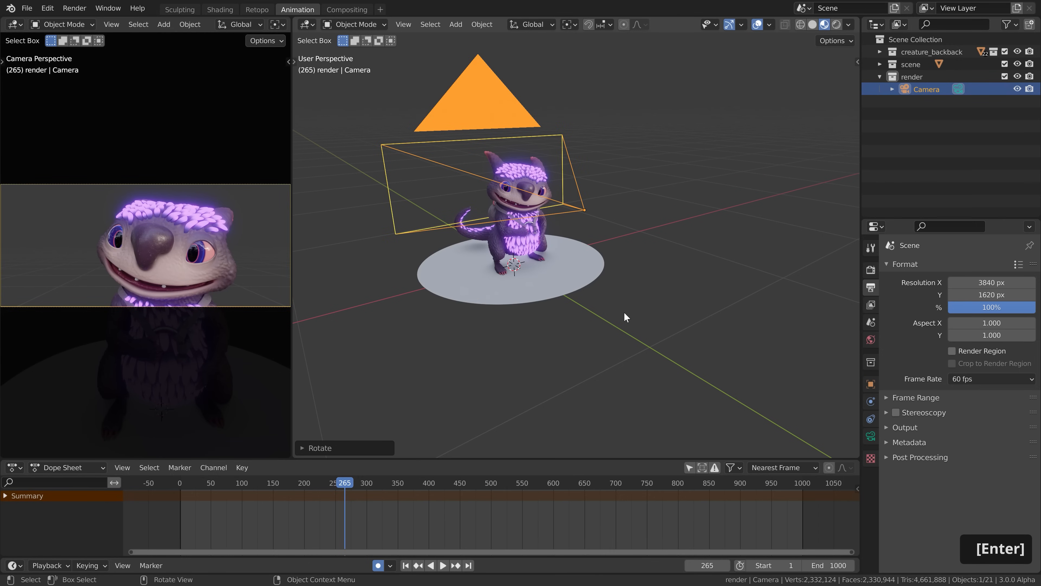
shift+middle_drag(624, 312, 621, 244)
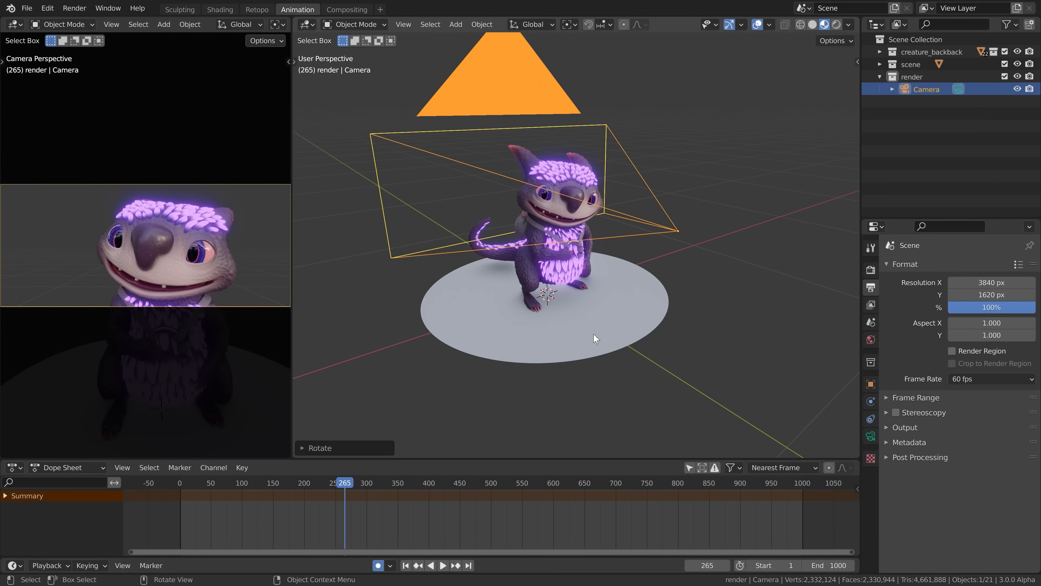
Add a circle empty to the render collection and set its display size to 0.15 m.
click(930, 77)
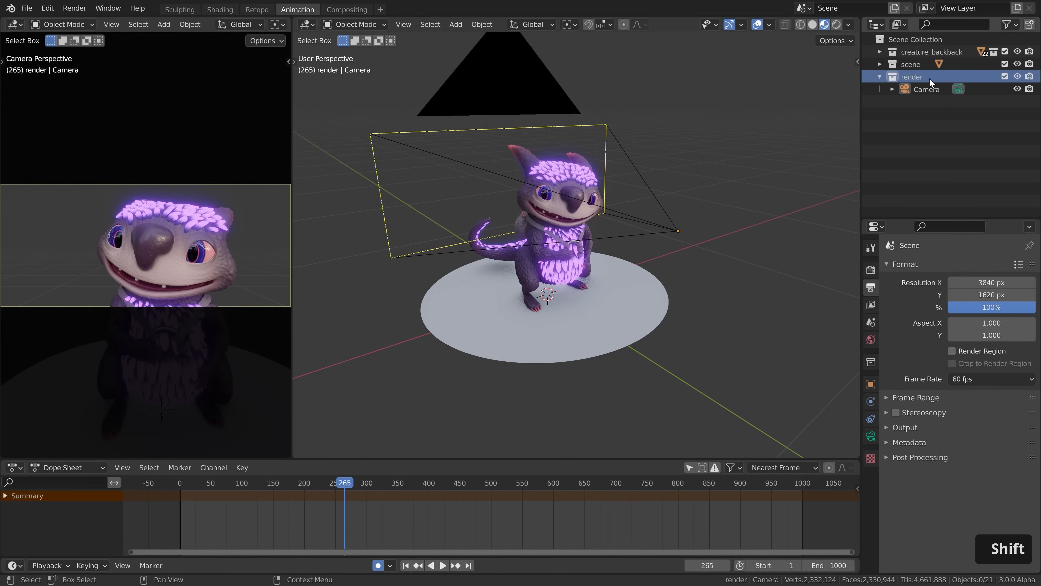
key(shift+a)
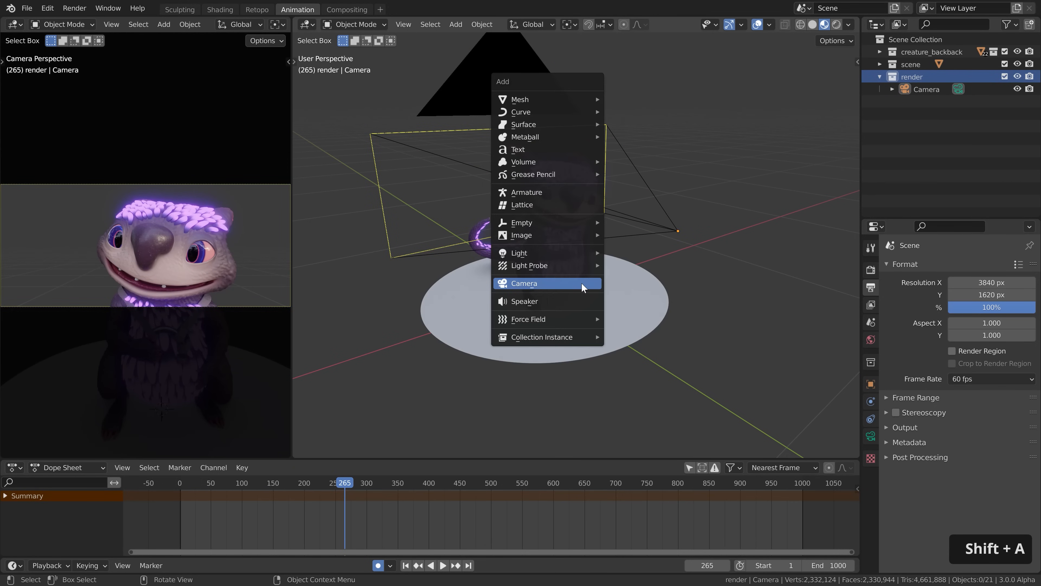
mouse_move(563, 224)
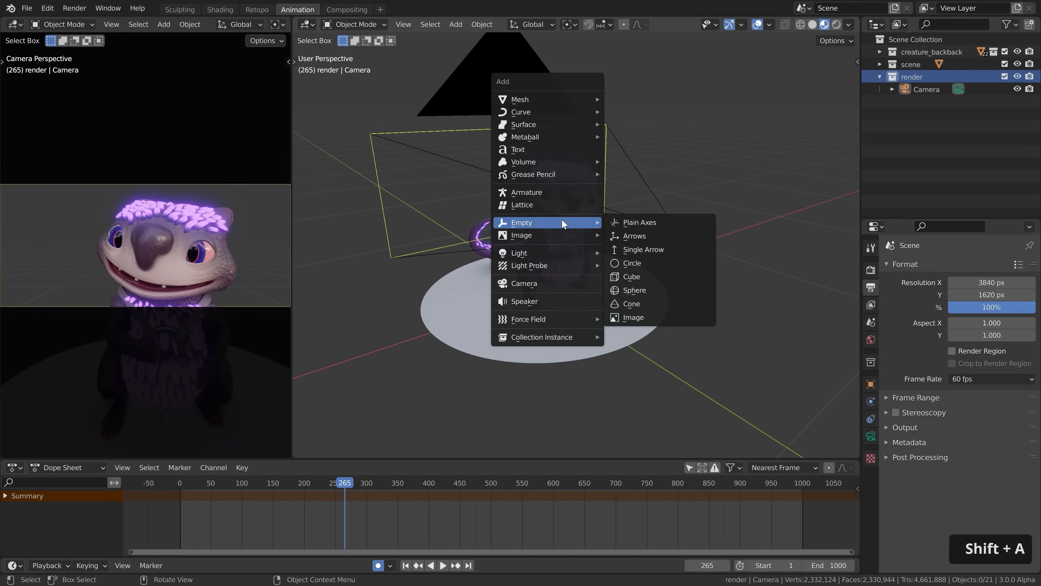
click(637, 263)
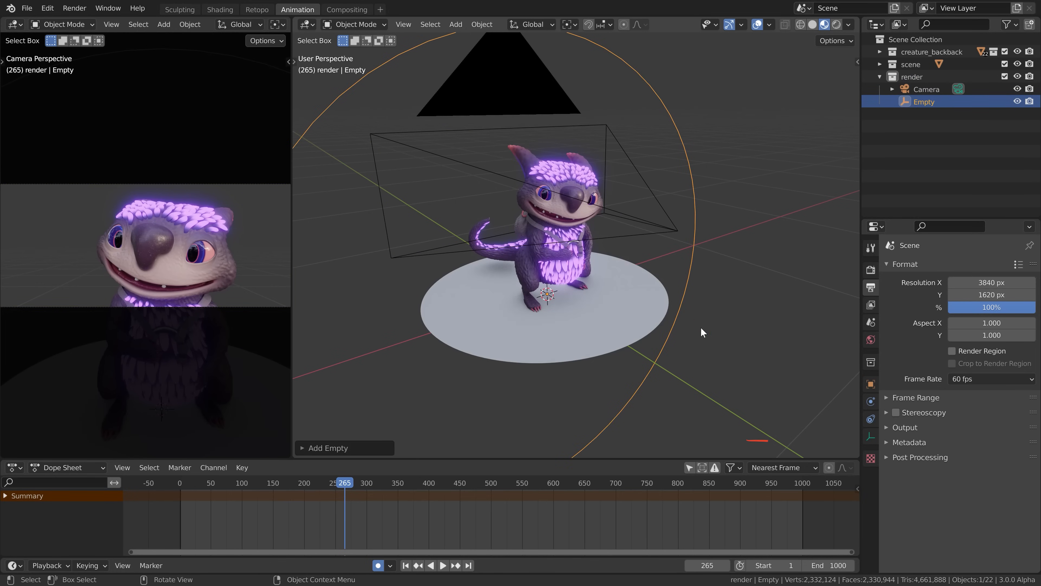
click(871, 437)
click(983, 297)
text(0.15)
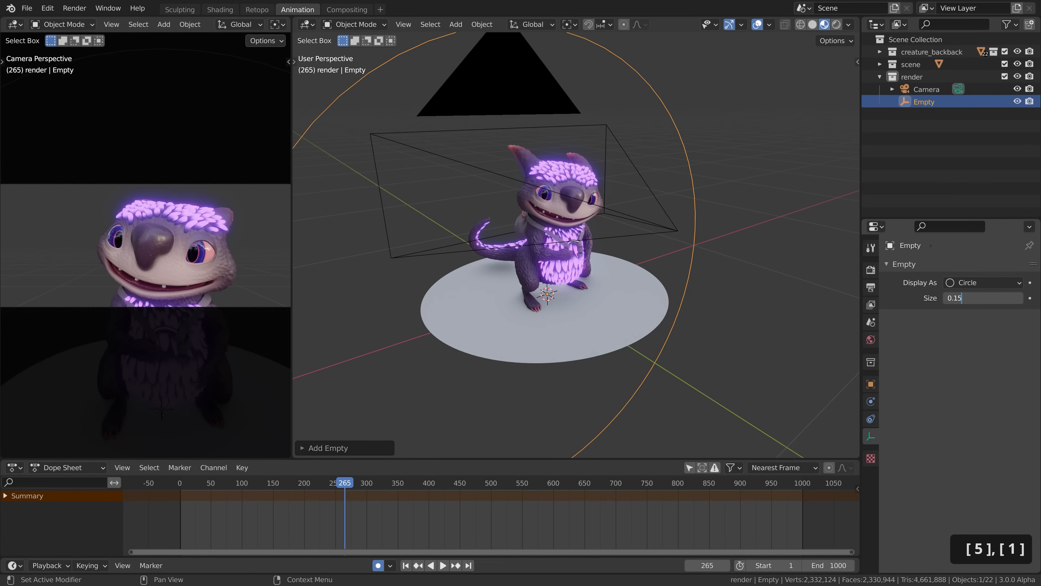
key(Return)
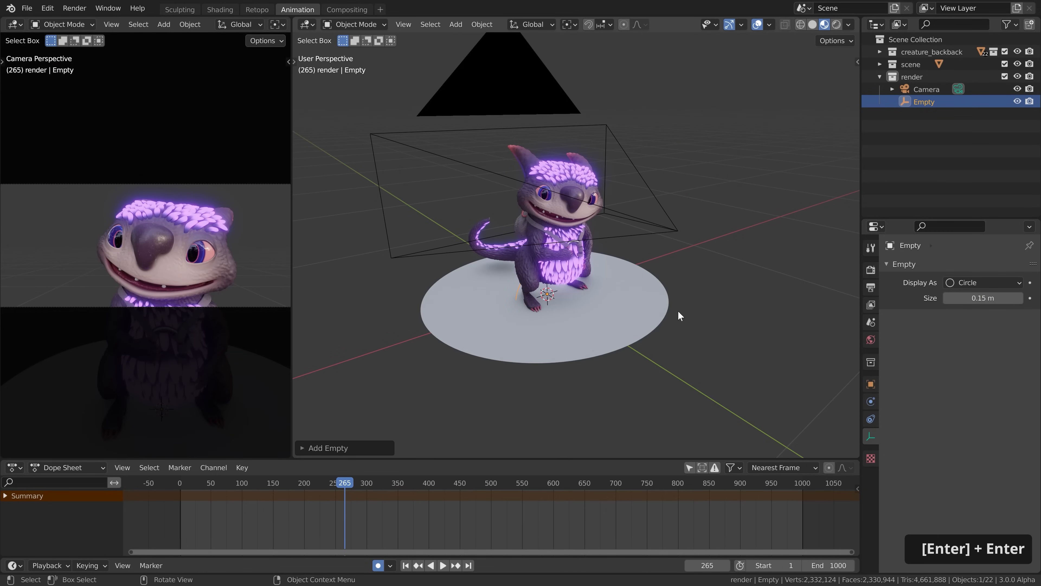
Enable In Front in the circle empty's viewport display so it draws over the creature.
click(871, 384)
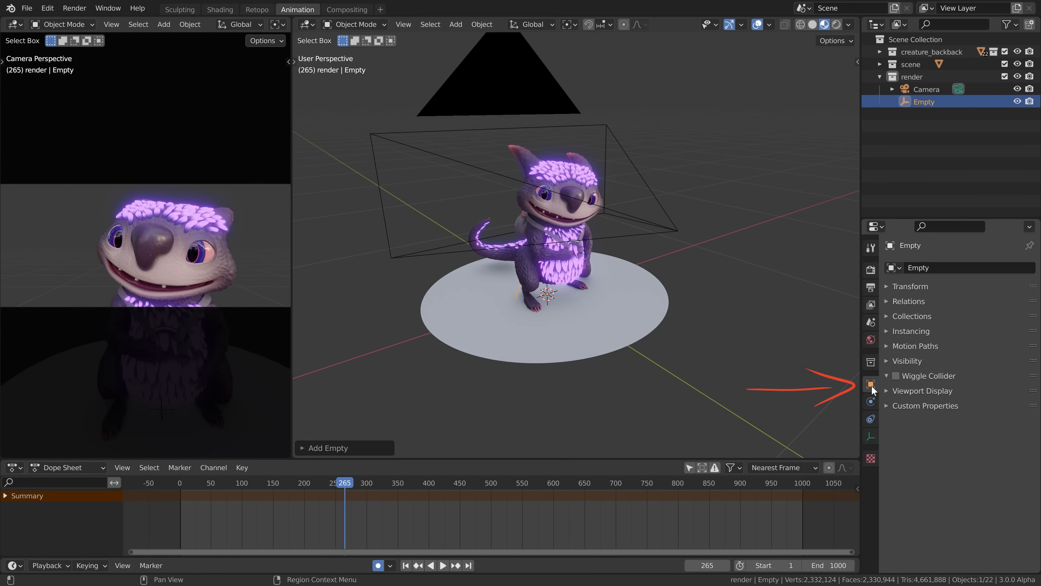
click(922, 391)
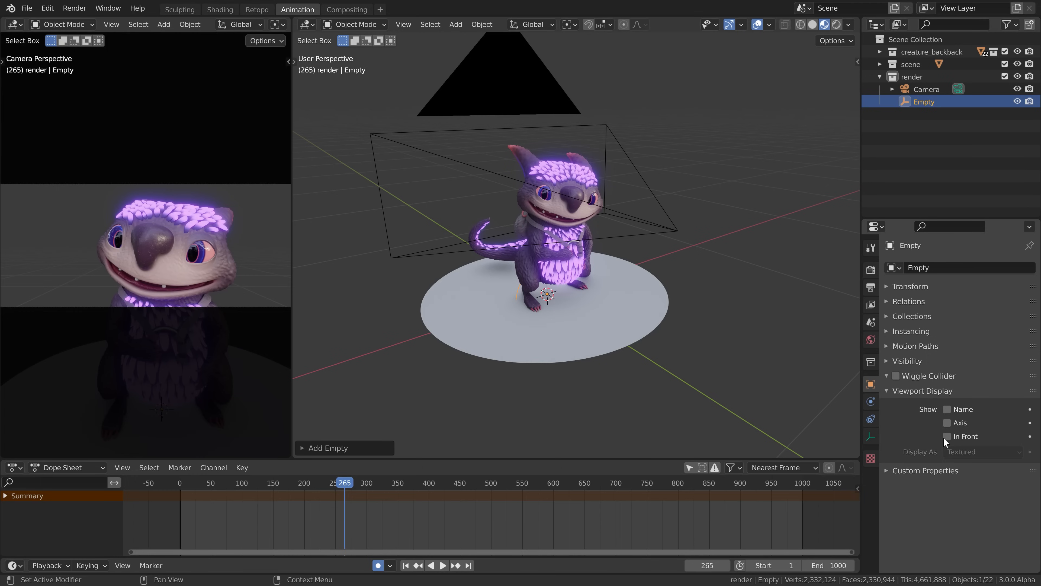
middle_drag(656, 369, 669, 345)
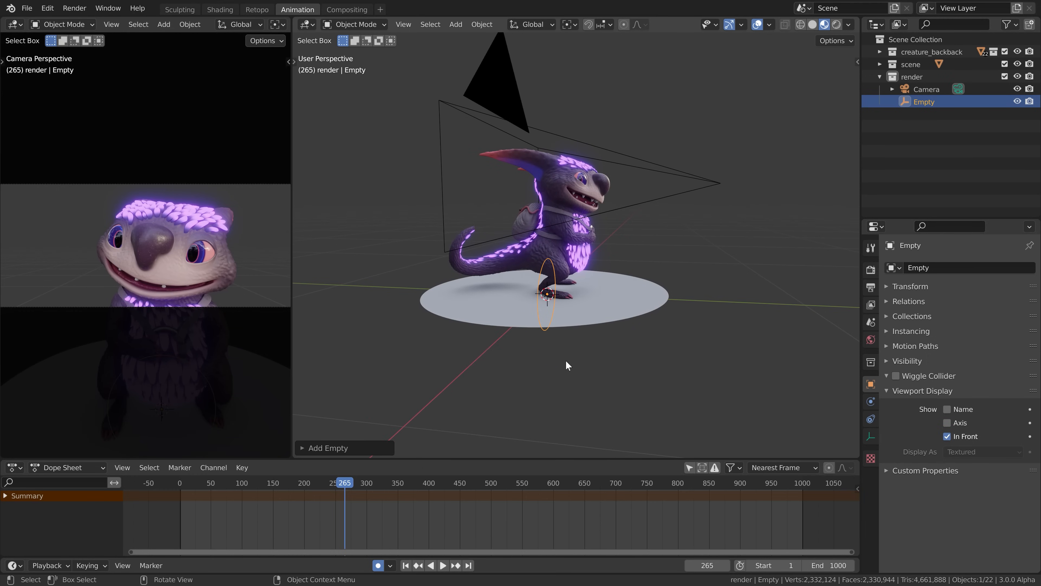
Move the circle empty up from the floor to a spot in front of the creature's face, adjusting its position several times.
middle_drag(568, 367, 581, 349)
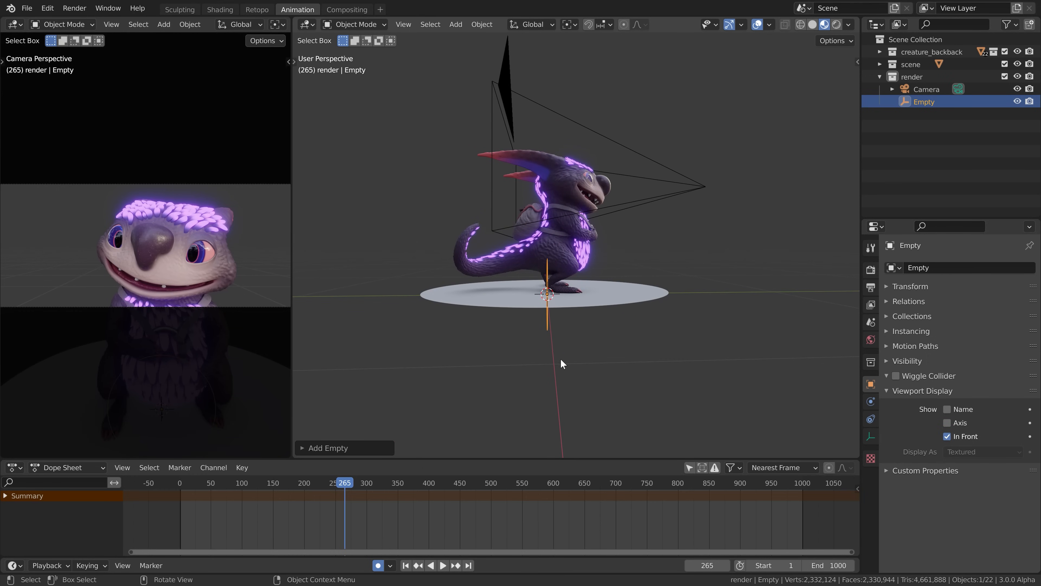
key(g)
click(642, 257)
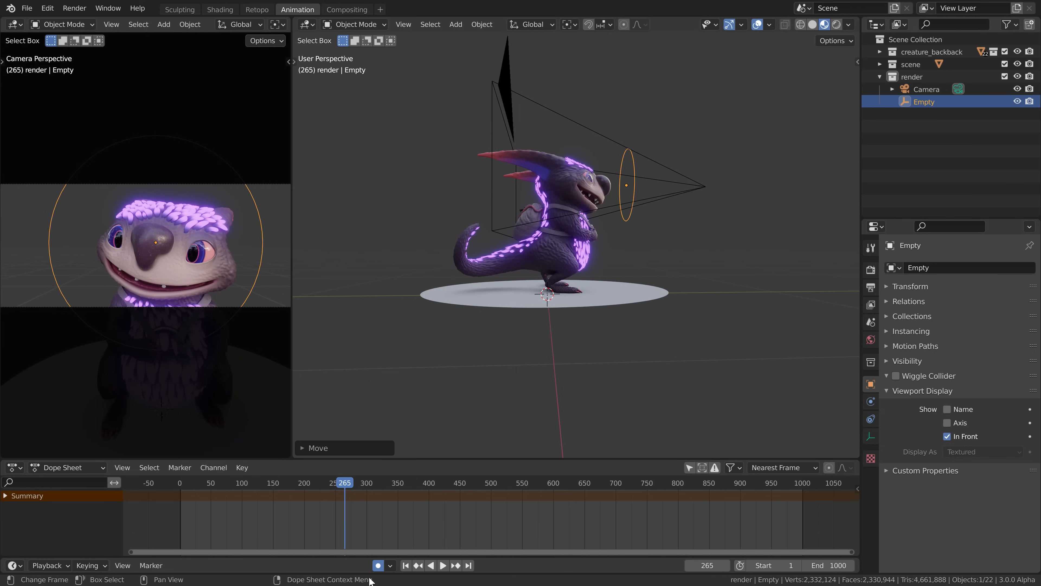
click(391, 567)
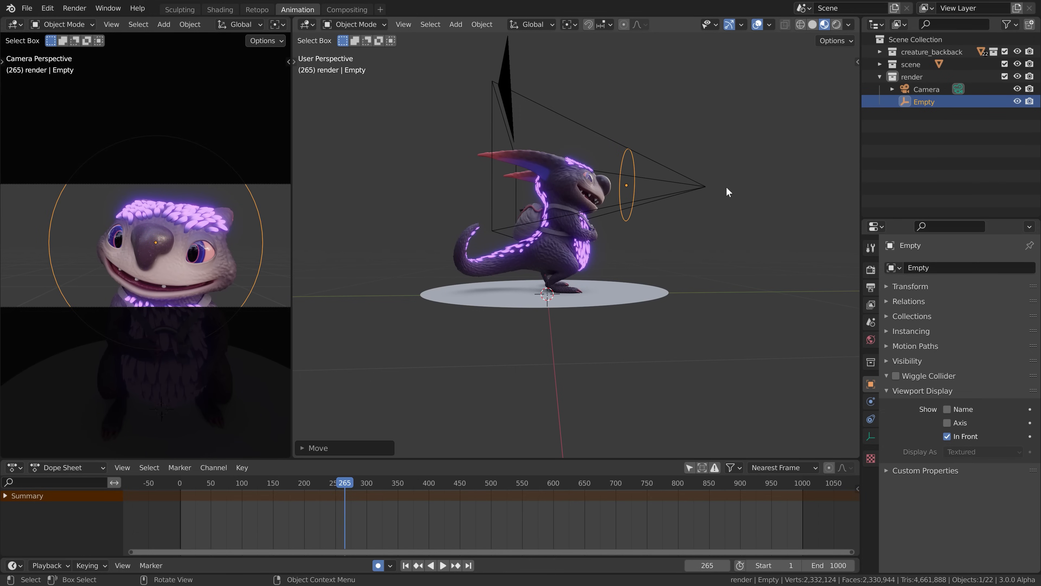
key(g)
click(675, 225)
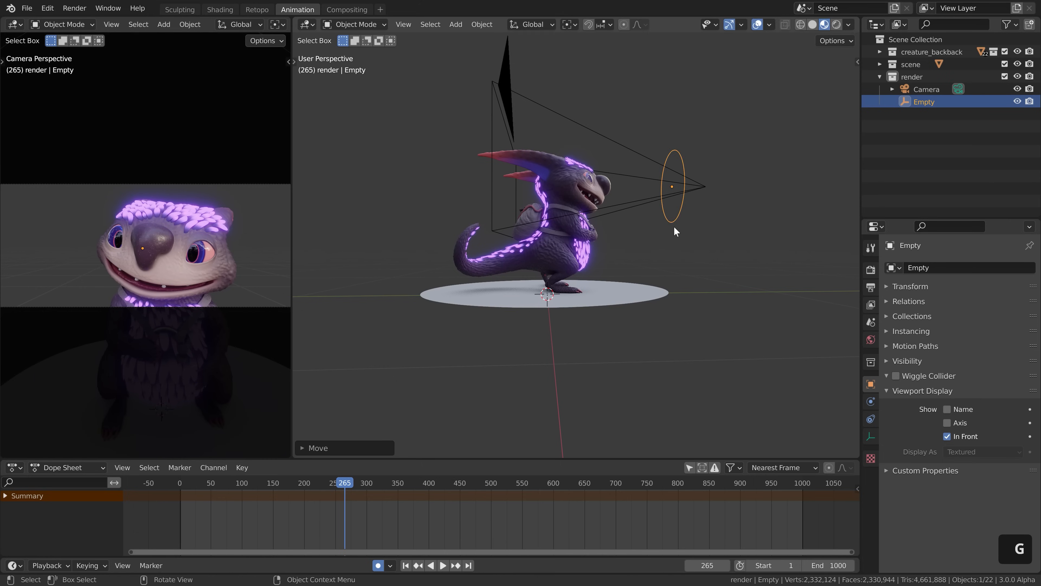
key(g)
click(666, 251)
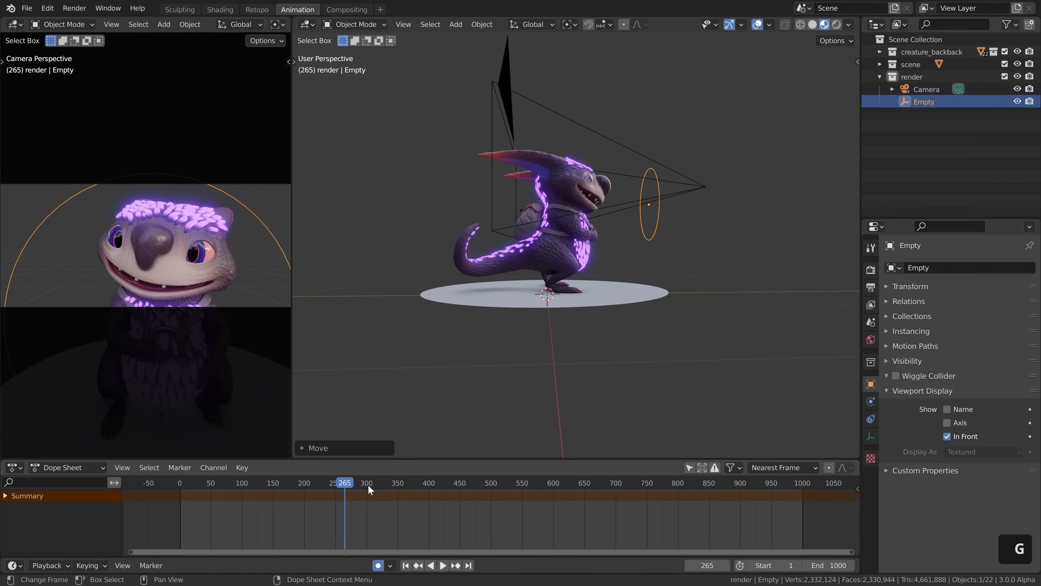
key(g)
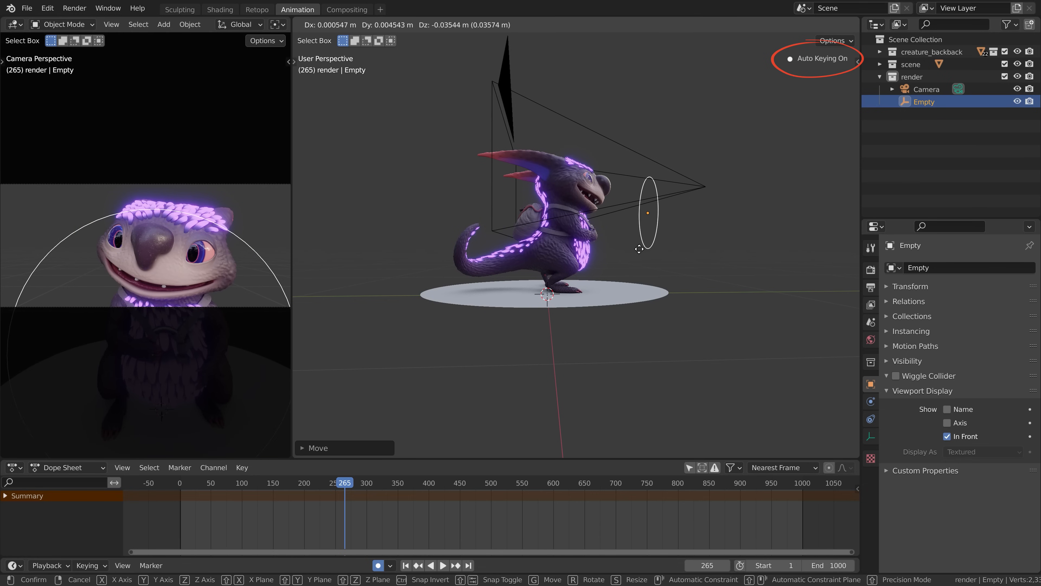
click(650, 232)
In top view, move the circle empty back along Y onto the front of the creature's head.
key(KP_7)
shift+middle_drag(650, 229, 640, 289)
key(g)
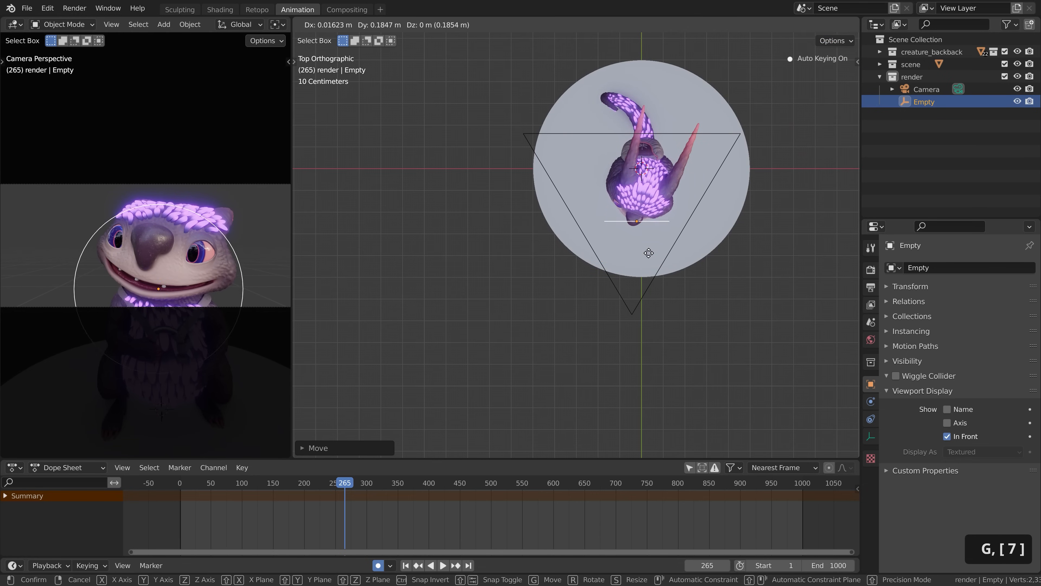
click(617, 323)
Add a Track To constraint to the camera.
click(631, 312)
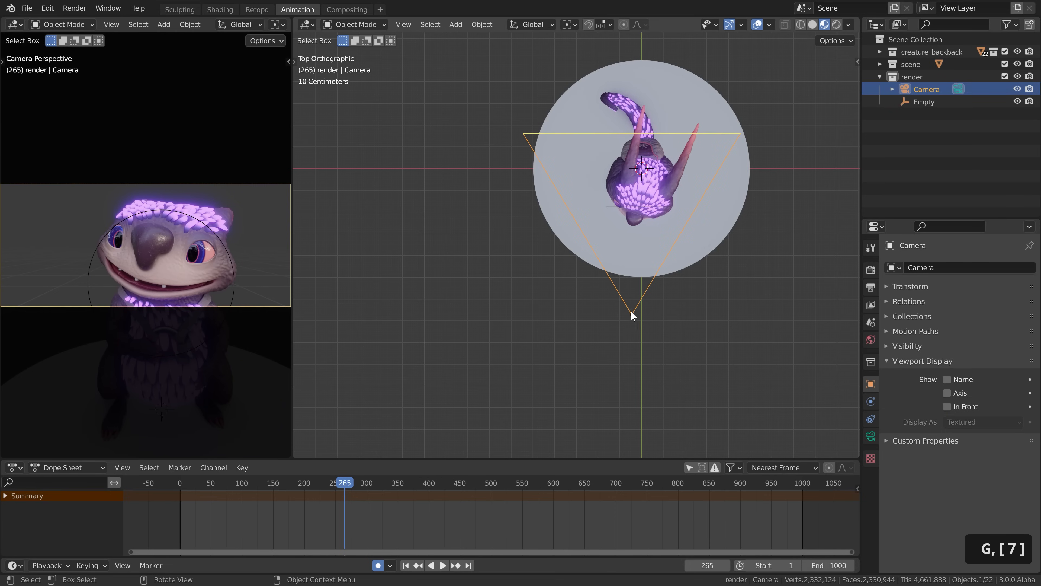
drag(748, 422, 832, 421)
click(871, 418)
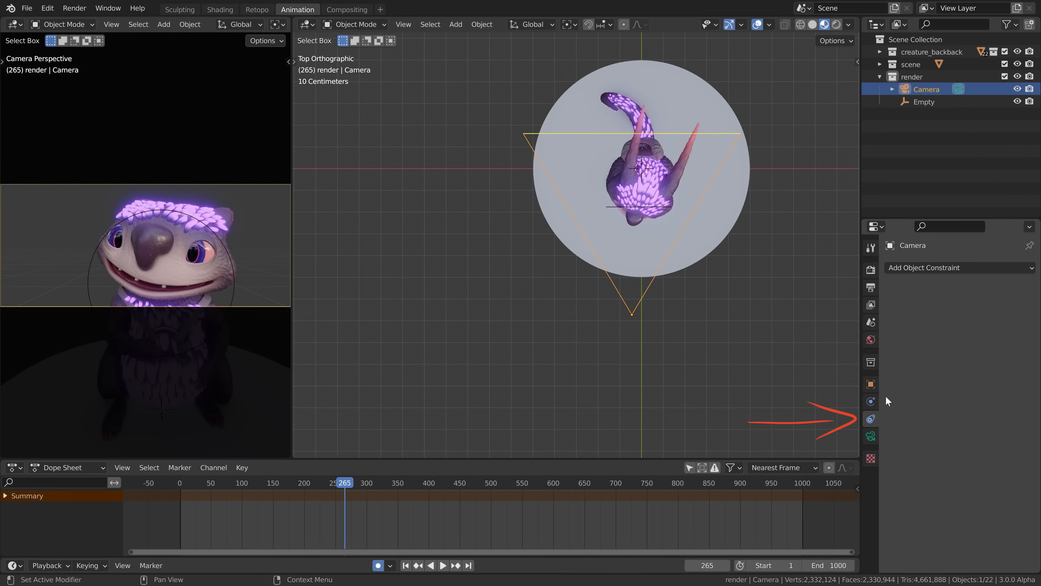
click(957, 267)
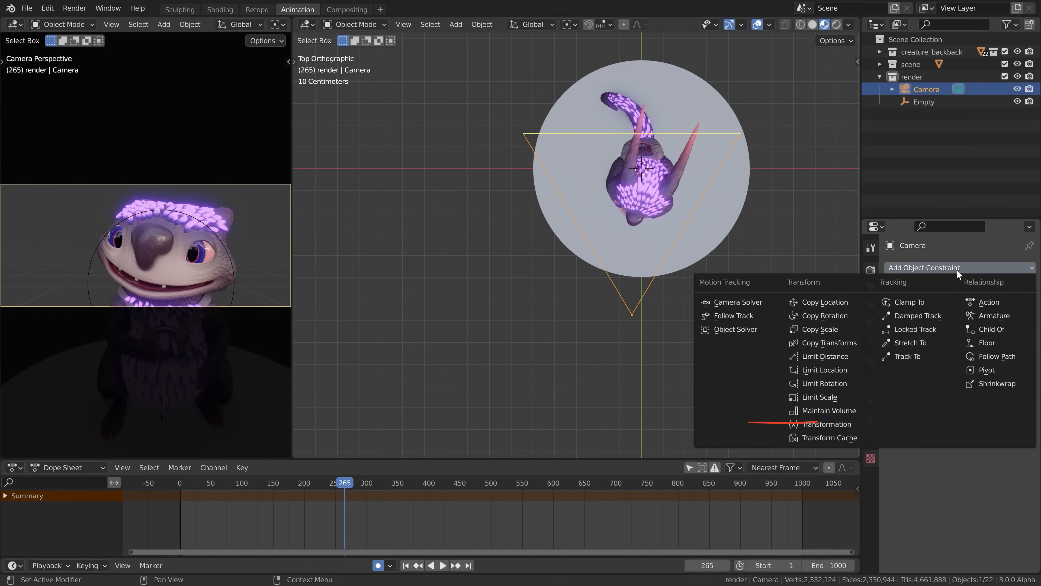
click(906, 357)
click(978, 307)
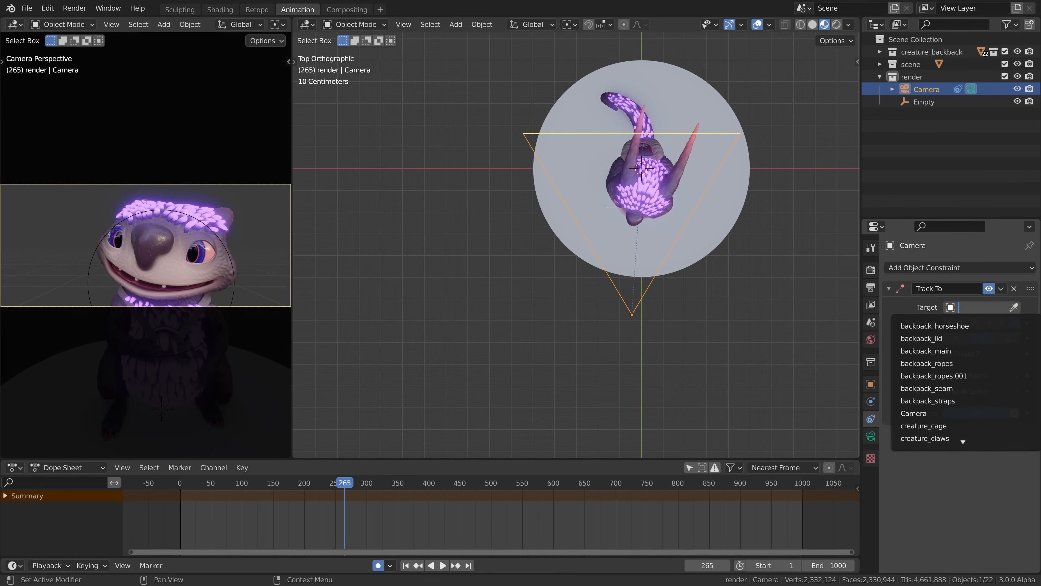
Rename the circle empty as Camera Target.
double_click(923, 101)
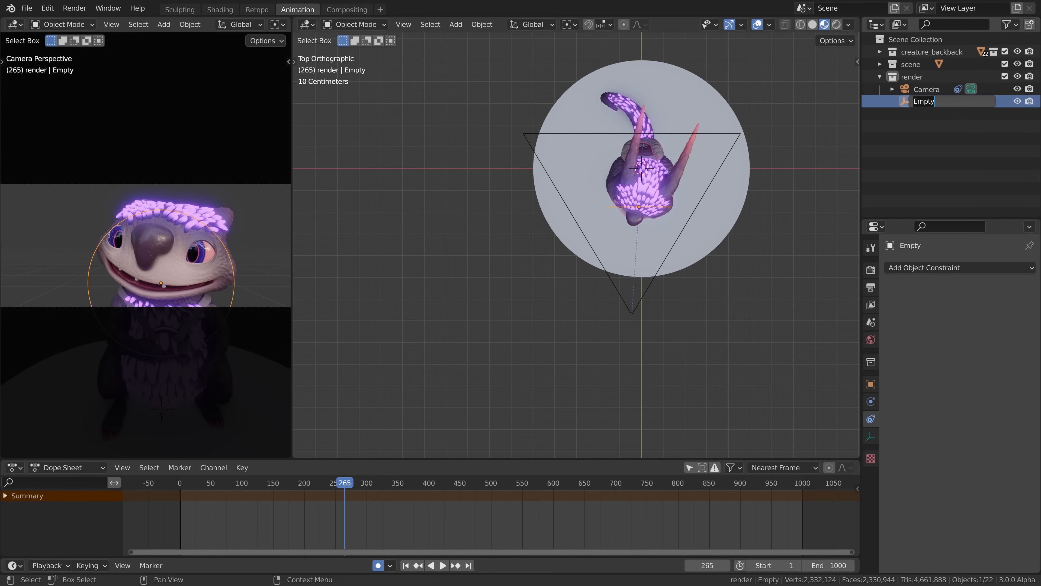
text(Camera Target)
key(Return)
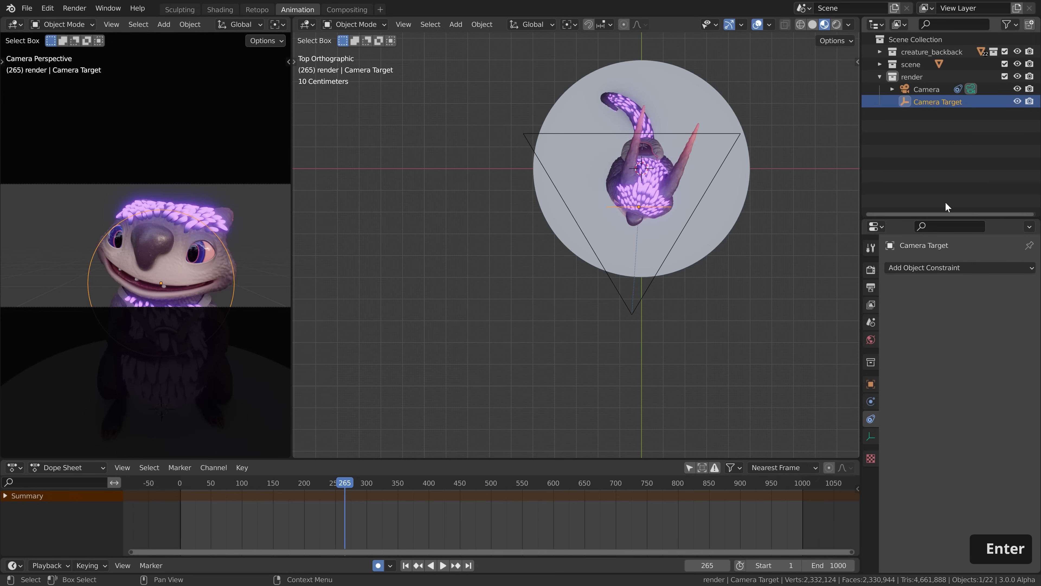
Set Camera Target as the target of the camera's Track To constraint.
click(643, 298)
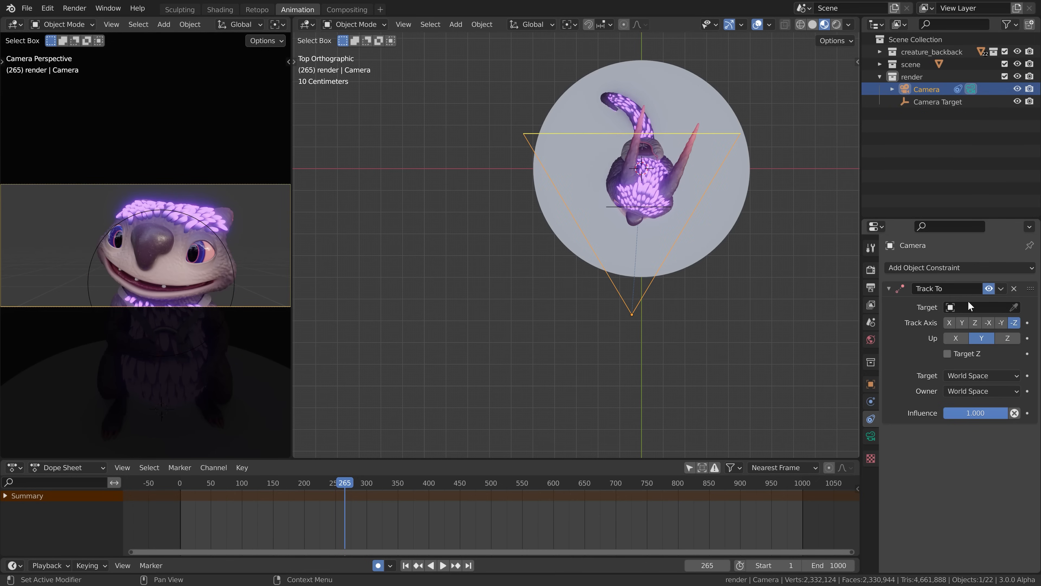
click(978, 307)
click(945, 425)
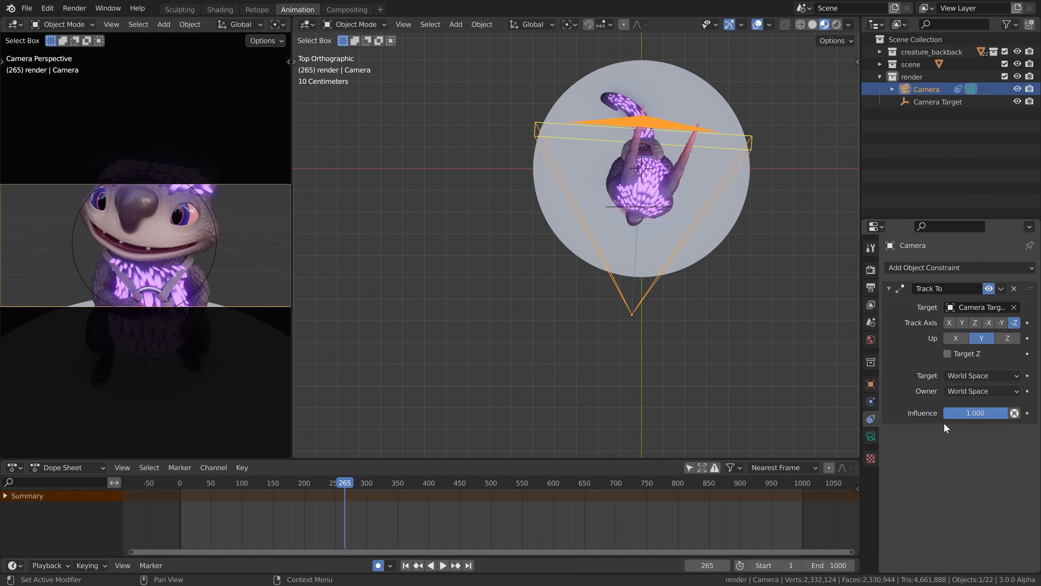
Try moving Camera Target around the creature's head to test how the camera tracks it.
middle_drag(571, 336, 620, 243)
click(616, 232)
key(g)
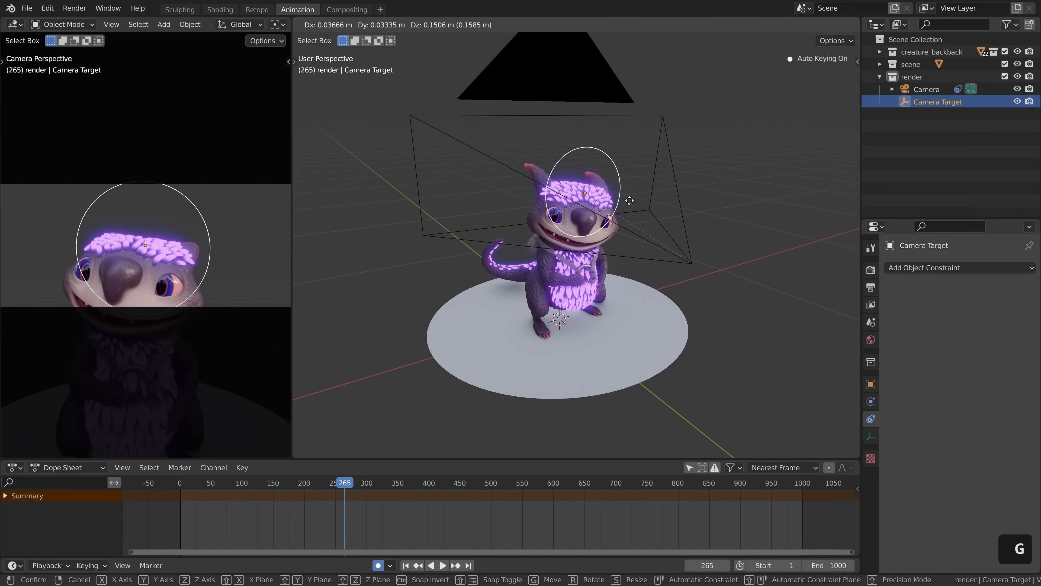
click(615, 252)
Try rotating the constrained camera directly to test whether it responds.
click(634, 237)
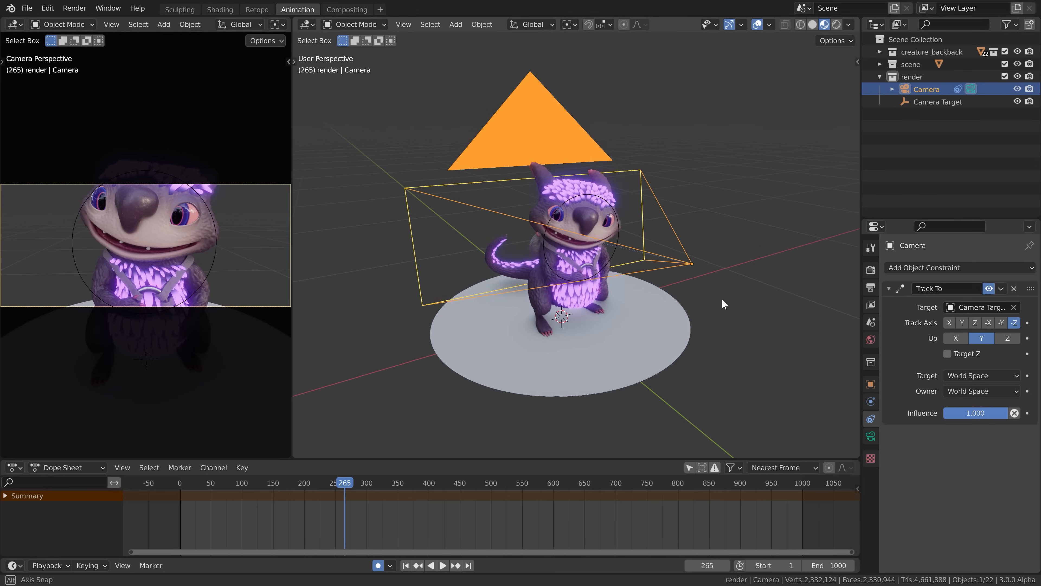
key(r)
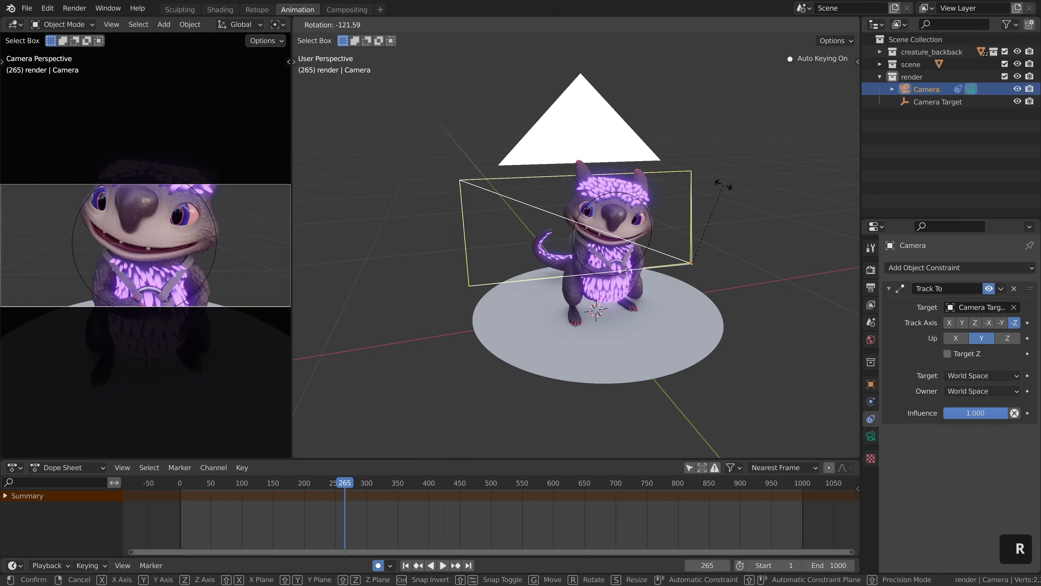
click(716, 334)
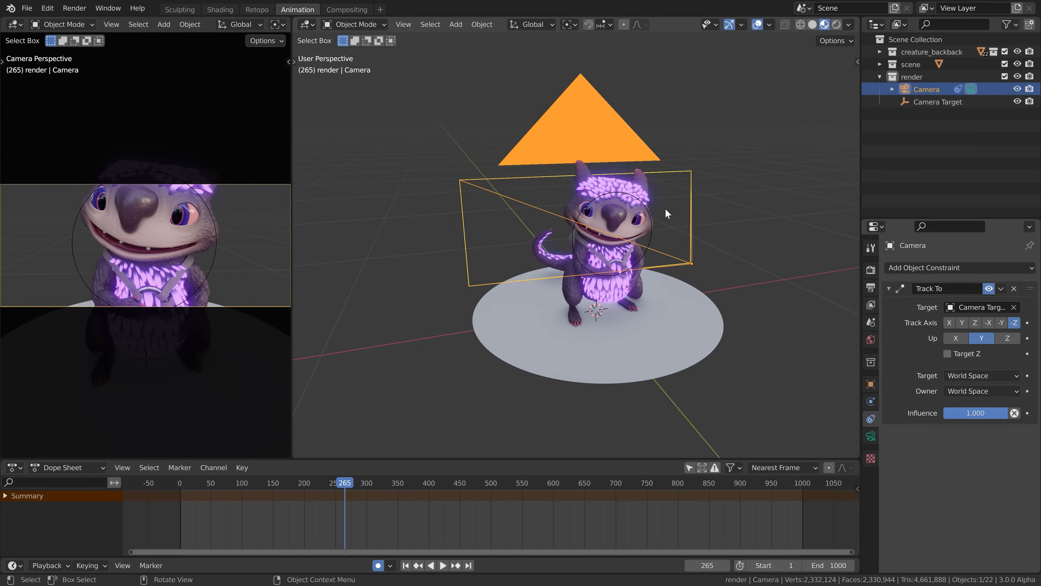
Enable Target Z on the camera's Track To constraint and test it by rotating Camera Target about the global Y axis.
scroll(665, 207, up, 2)
scroll(664, 208, up, 1)
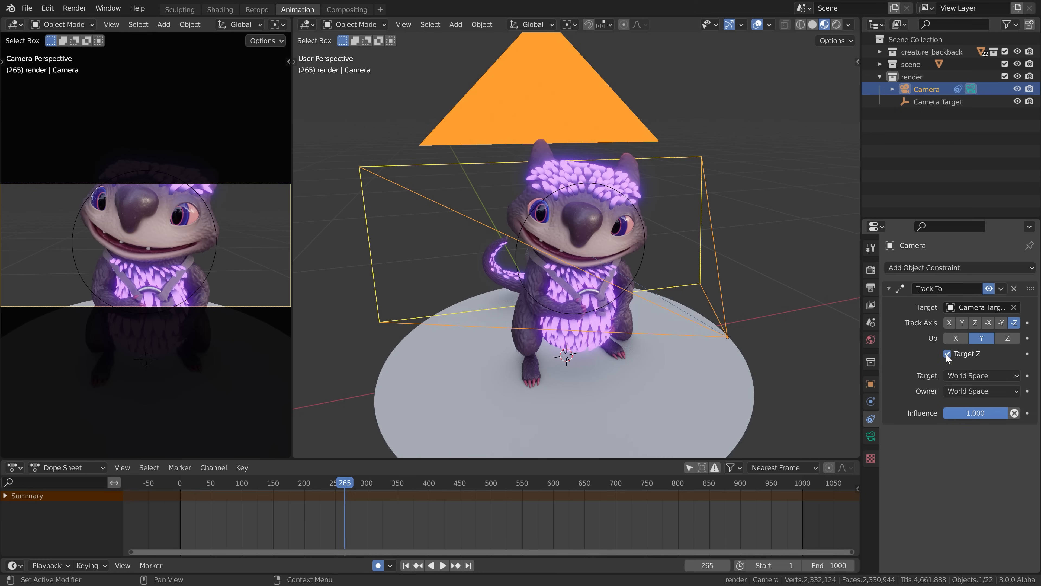
click(640, 262)
key(r)
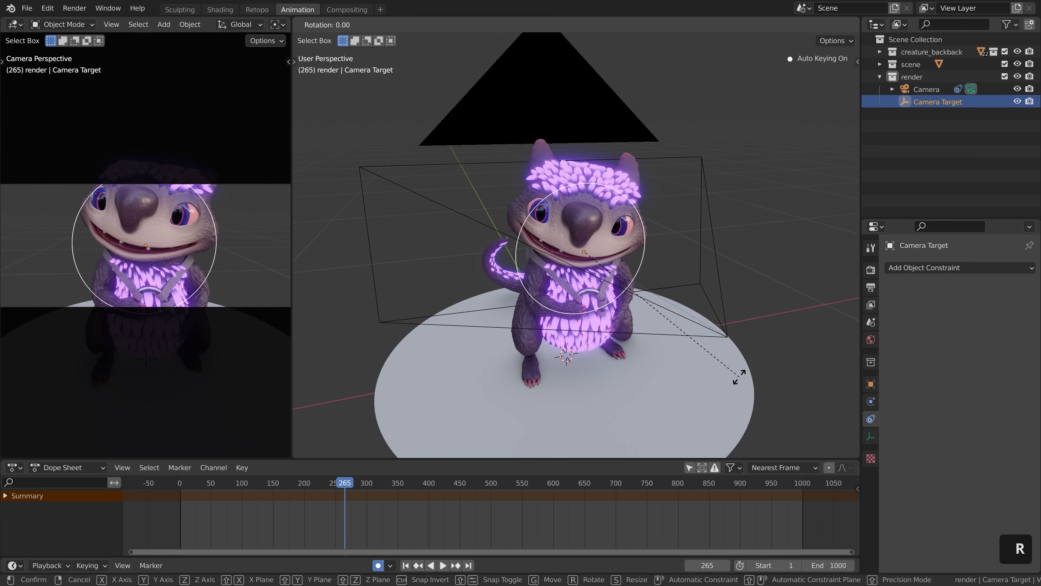
key(y)
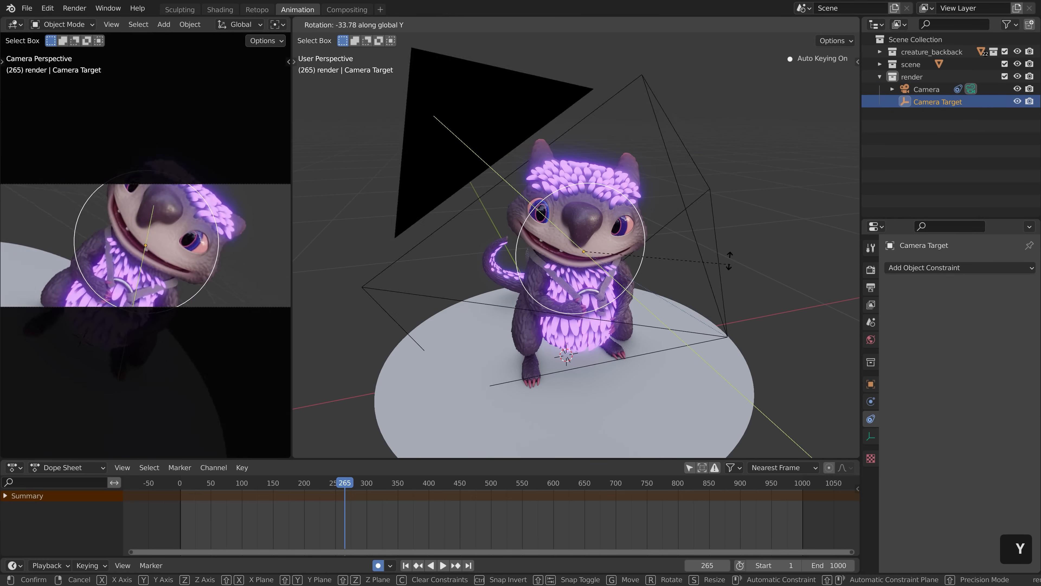
click(714, 292)
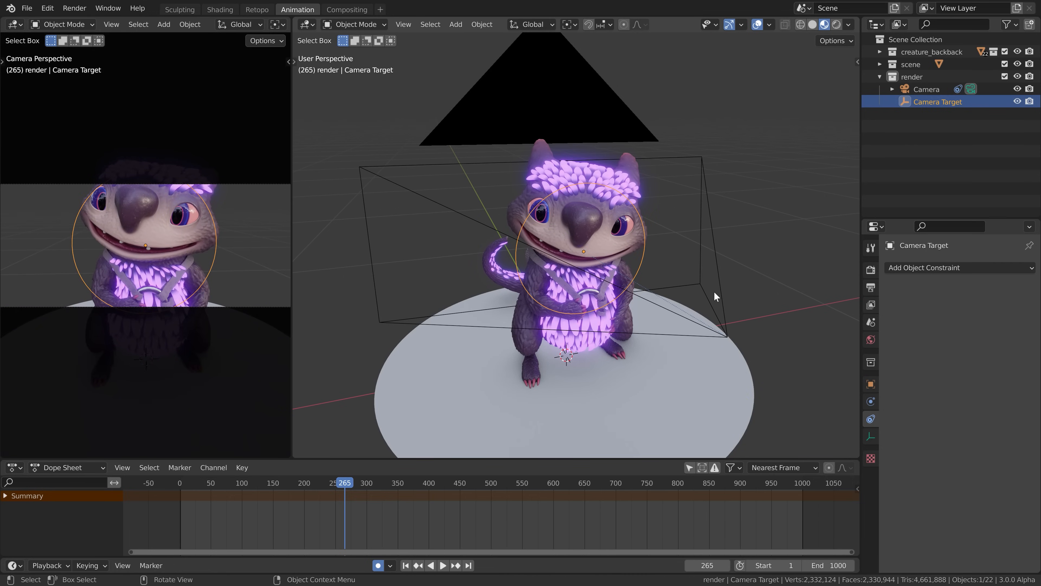
Try moving the camera around in front of the creature to test how it keeps facing Camera Target.
click(721, 323)
shift+middle_drag(718, 346, 644, 315)
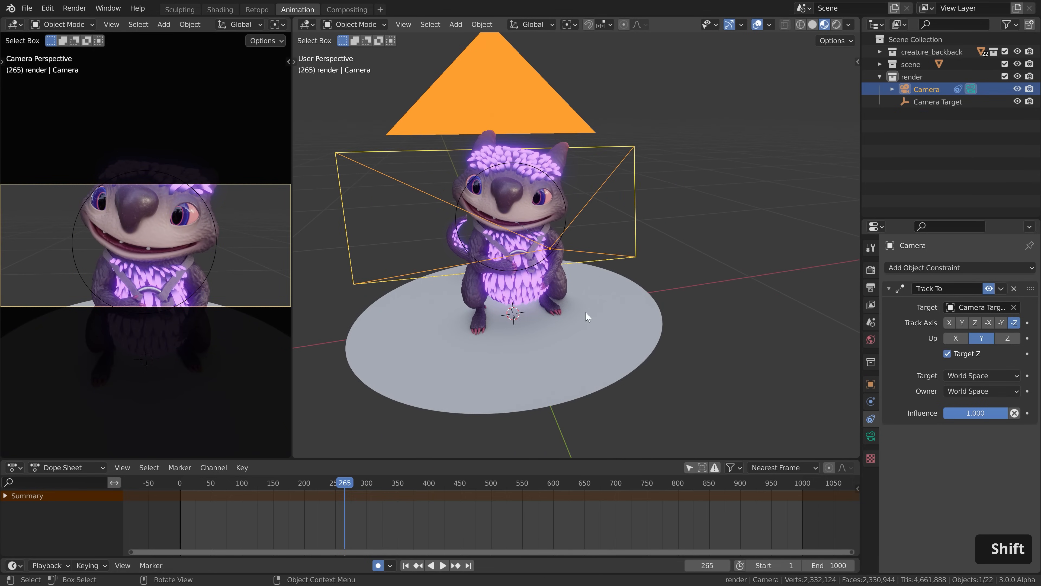
key(g)
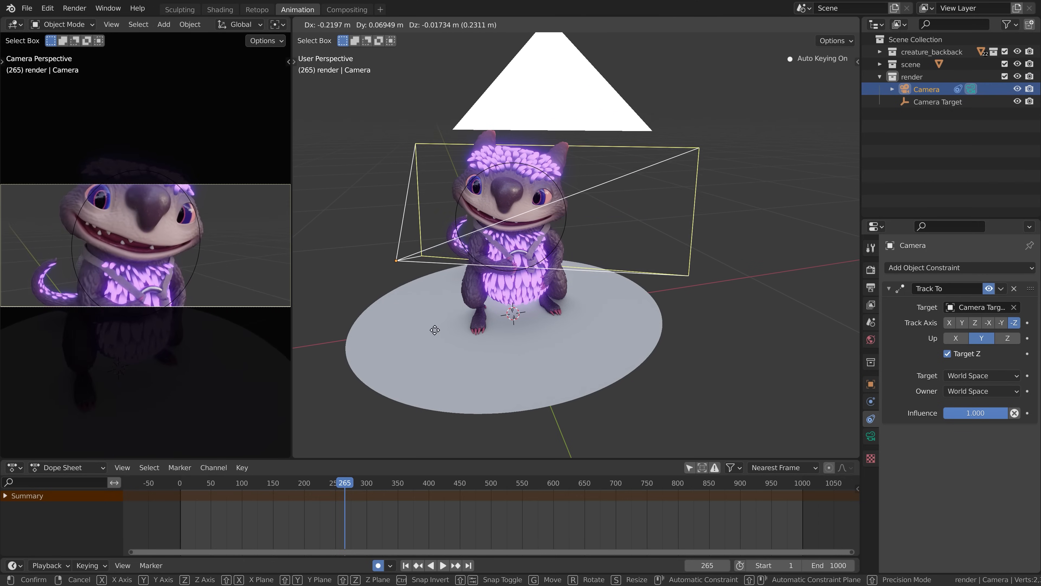
click(533, 322)
Add a Path curve to the scene and switch it to Edit Mode.
scroll(631, 299, down, 3)
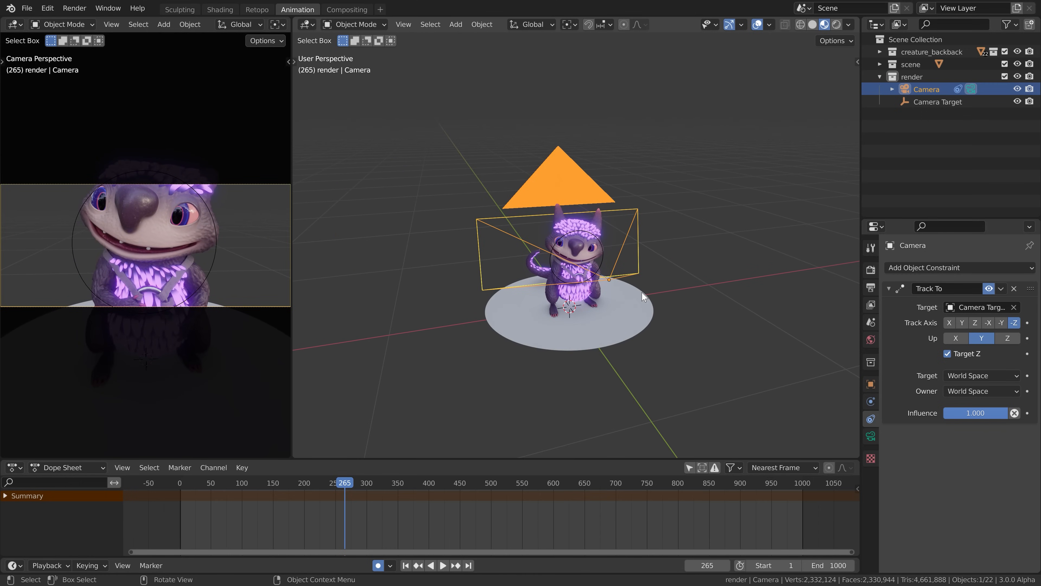
scroll(644, 296, up, 2)
click(693, 291)
key(shift+a)
mouse_move(693, 289)
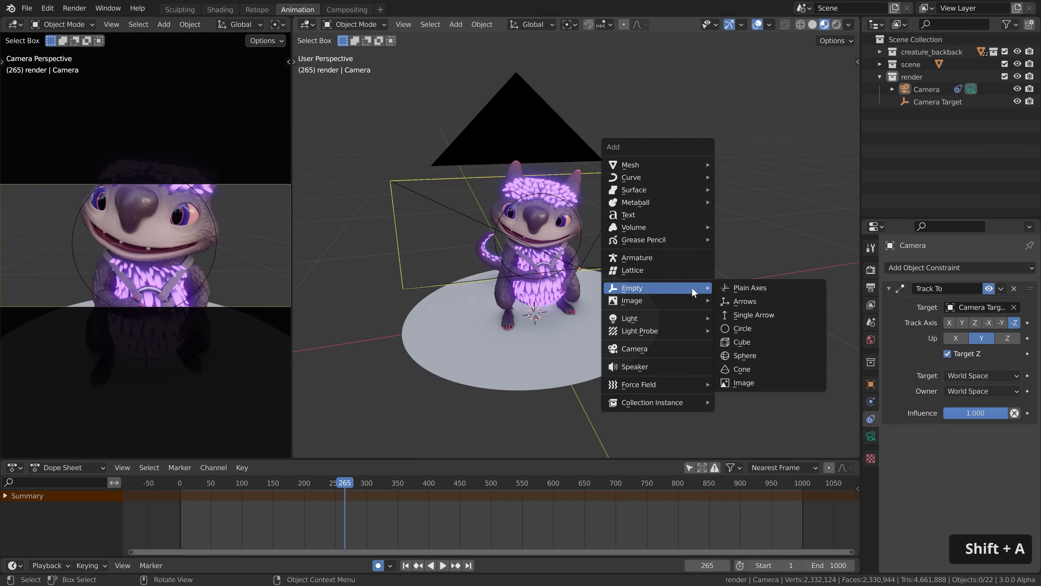
mouse_move(681, 177)
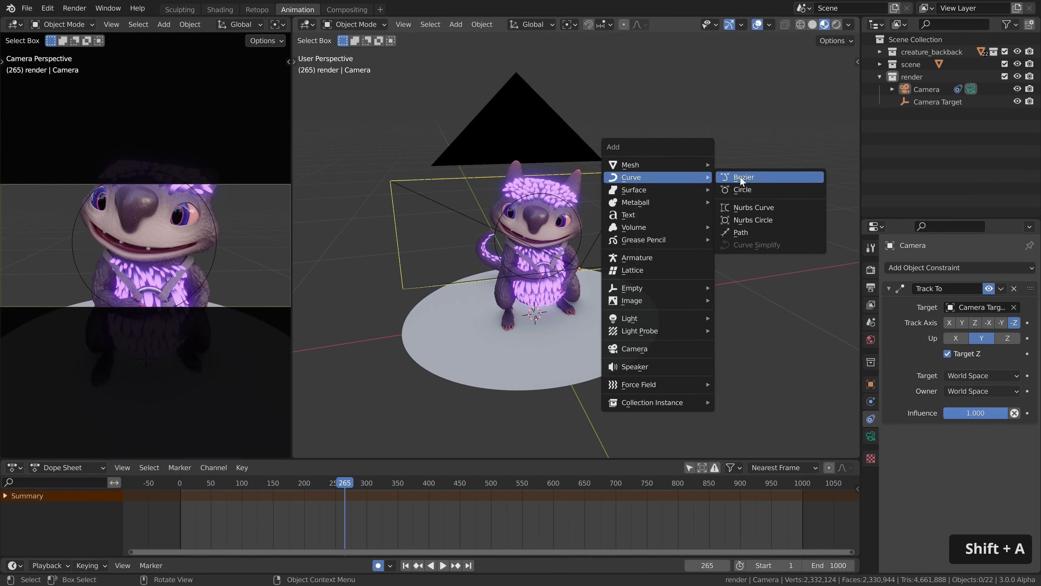
click(738, 233)
scroll(656, 312, down, 4)
key(g)
right_click(528, 274)
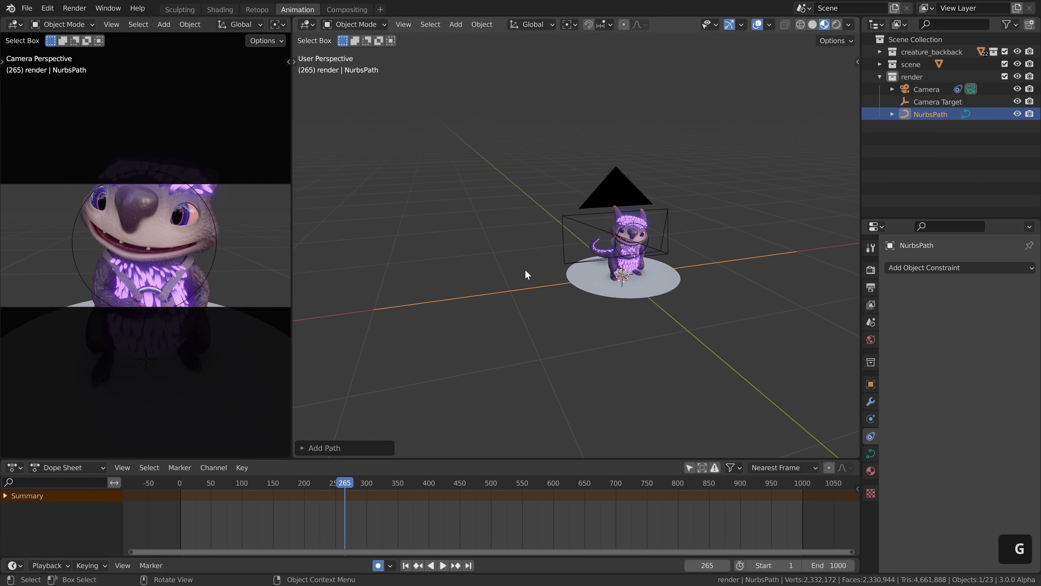
key(Tab)
scroll(758, 320, down, 2)
middle_drag(758, 320, 729, 344)
shift+middle_drag(730, 345, 678, 356)
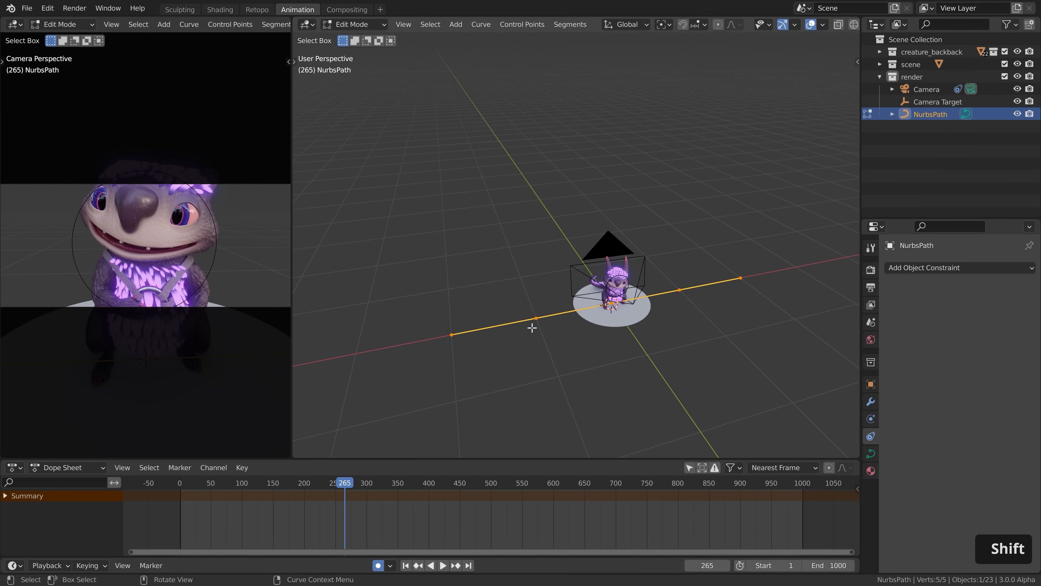
Try moving the path's intermediate control points one at a time.
click(533, 325)
key(g)
right_click(544, 326)
click(683, 300)
key(g)
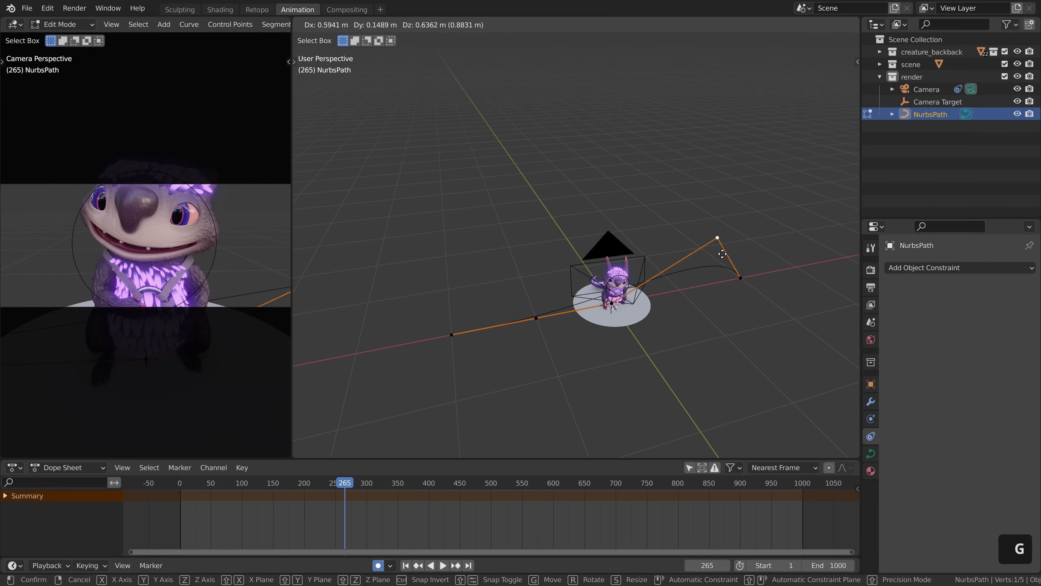
right_click(709, 283)
Delete the two control points lying between the path's centre point and its ends.
alt+middle_drag(709, 284, 646, 305)
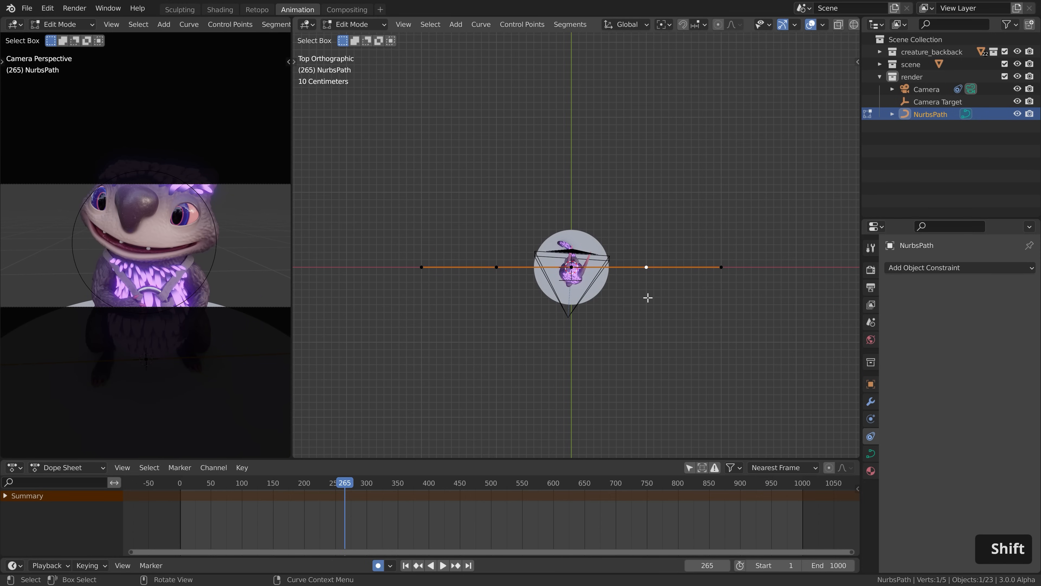
key(x)
click(650, 288)
click(496, 269)
key(x)
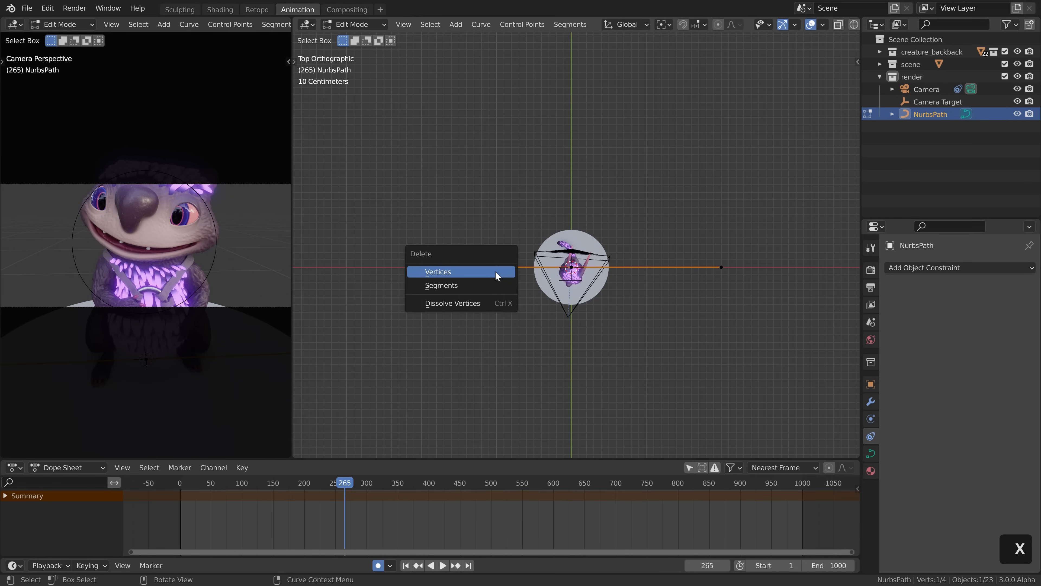
click(496, 274)
In top view, reposition the three remaining control points so the path curves around the creature's front and side.
click(426, 274)
key(g)
click(595, 378)
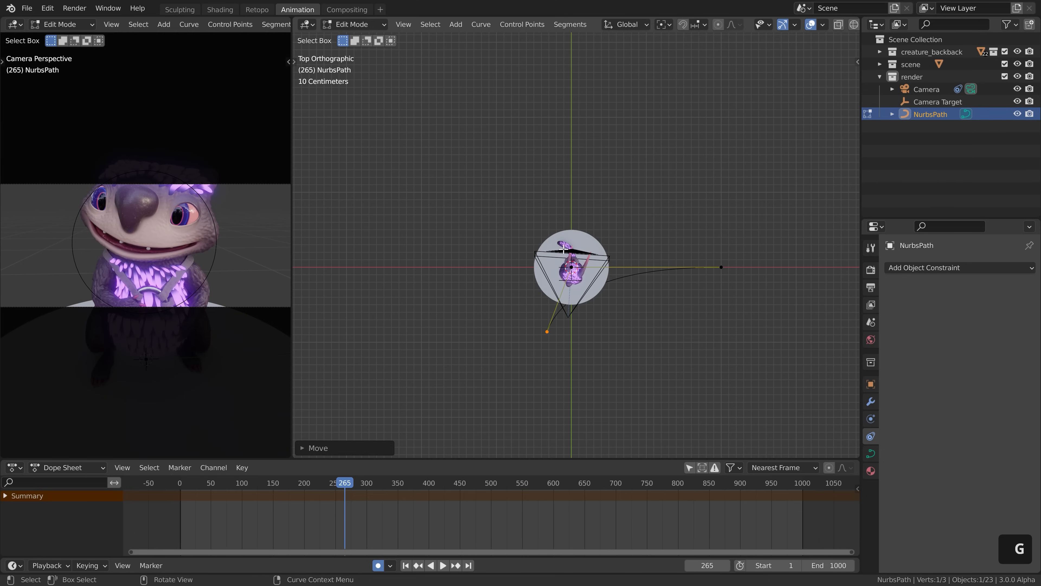
click(574, 264)
key(g)
click(628, 323)
click(727, 263)
key(g)
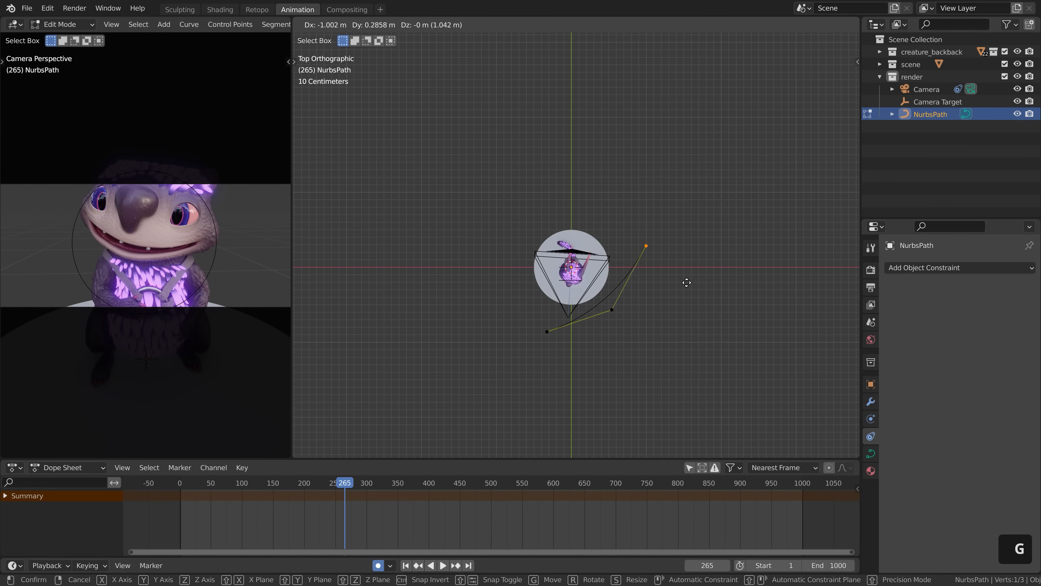
click(659, 295)
Move the path's front end point closer to the creature in top view.
click(581, 354)
scroll(578, 337, up, 4)
key(g)
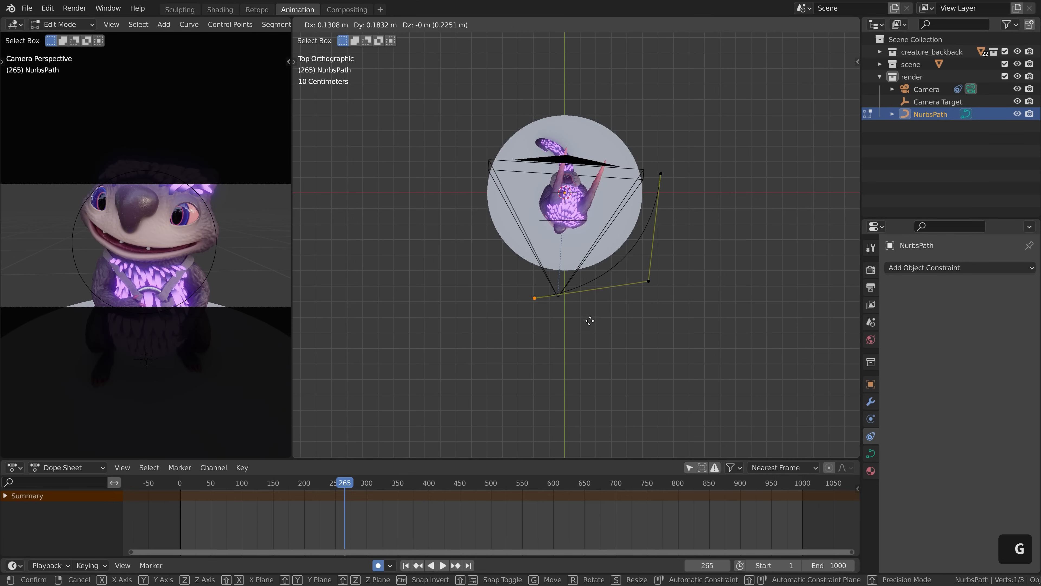
click(590, 308)
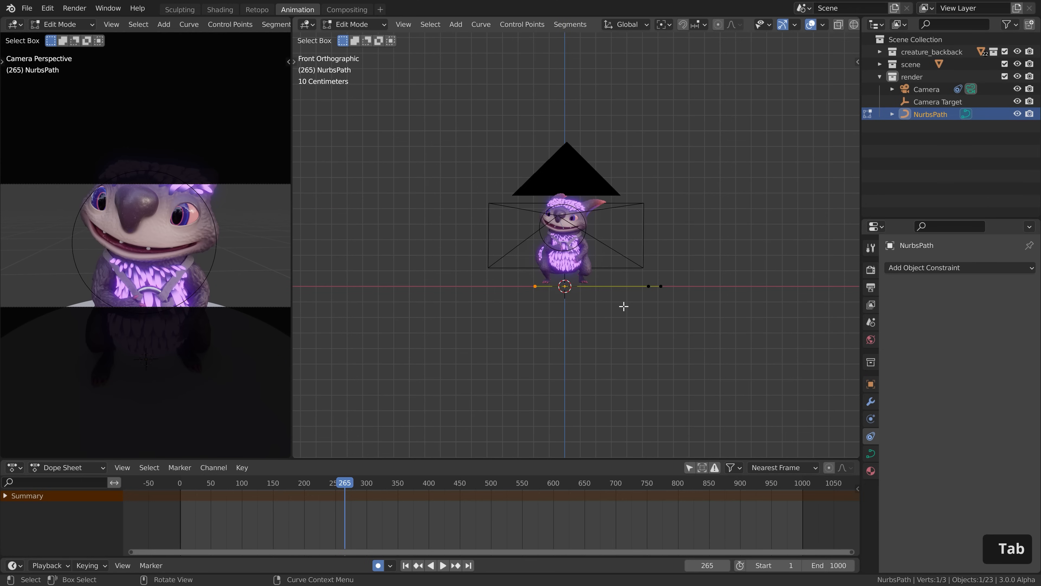
Raise all of the path's control points to about the creature's face height in front view and return to Object Mode.
key(a)
key(g)
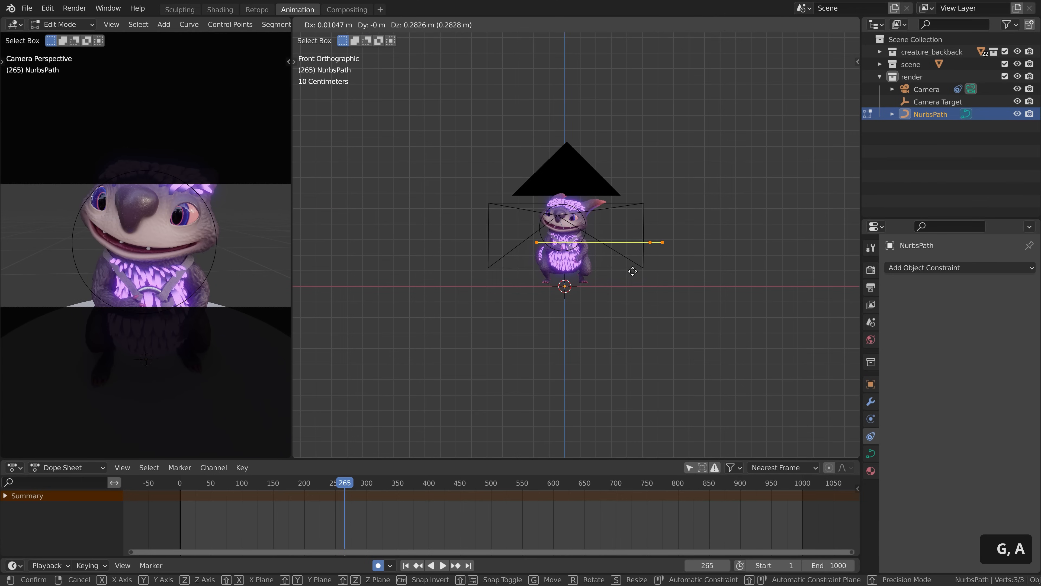
click(633, 250)
middle_drag(590, 175, 627, 215)
shift+middle_drag(619, 293, 678, 246)
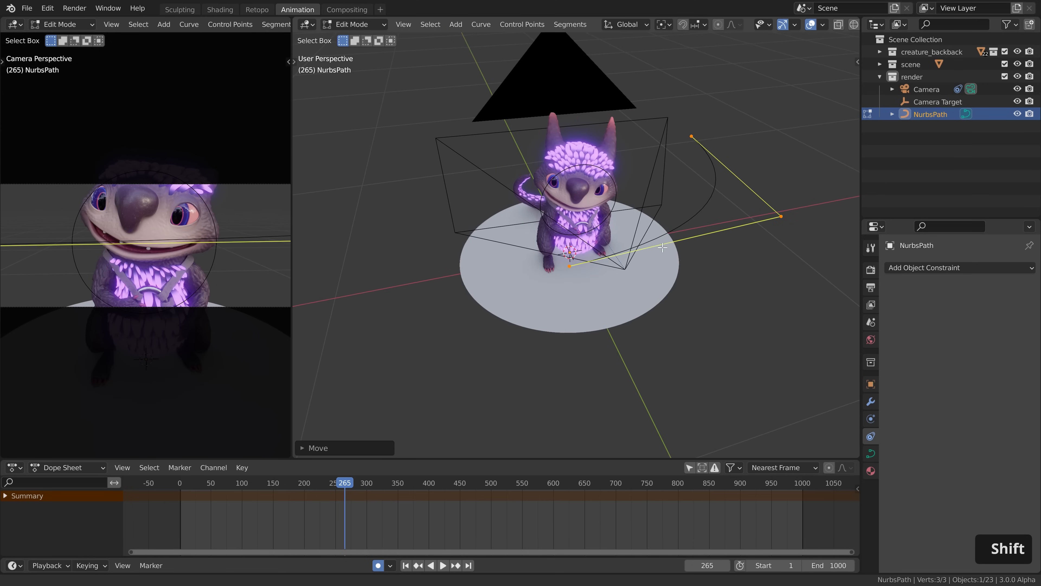
key(Tab)
Add a Follow Path constraint to the camera.
click(455, 269)
click(654, 137)
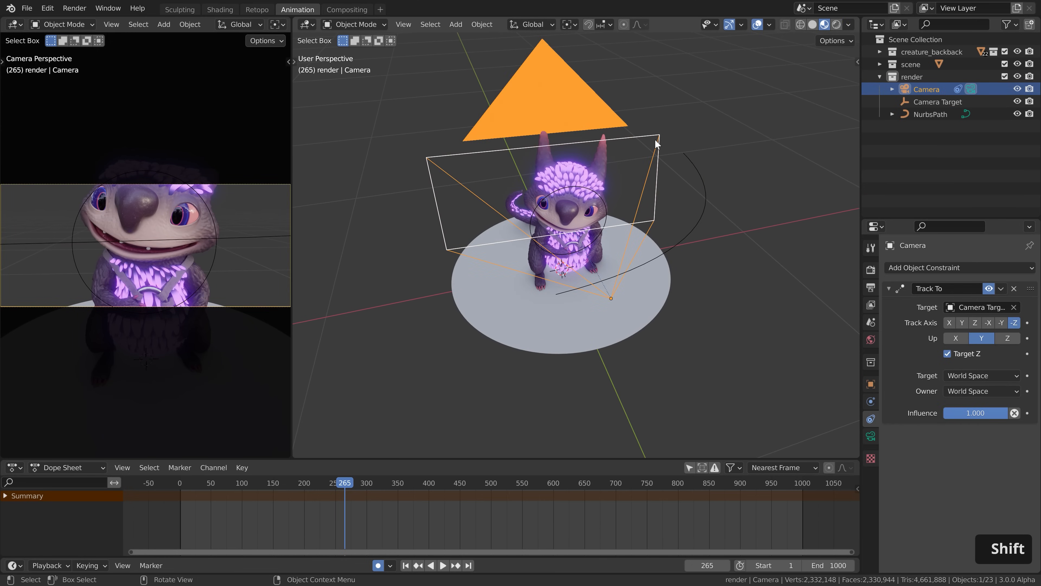
click(888, 288)
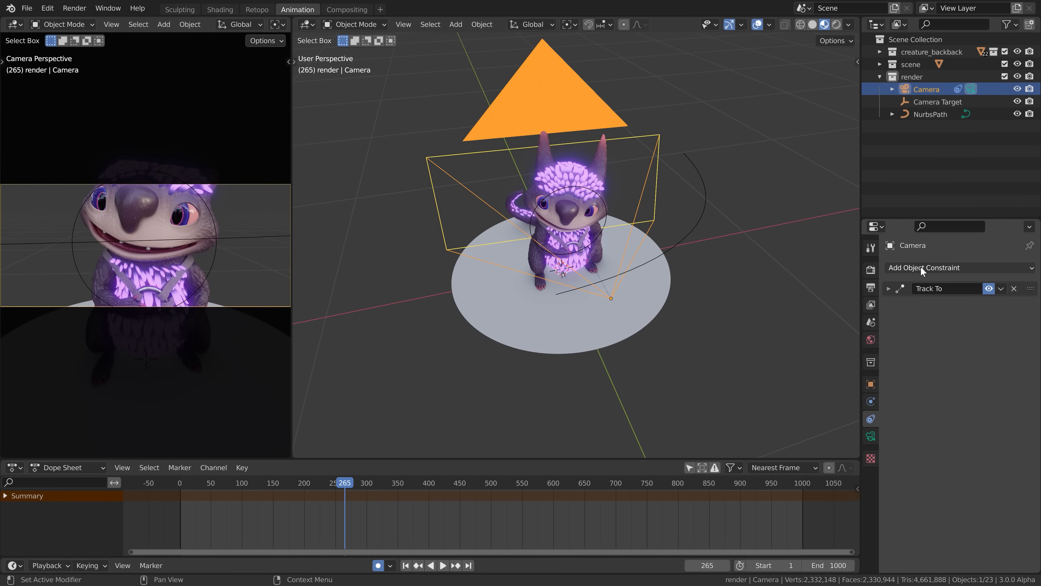
click(921, 266)
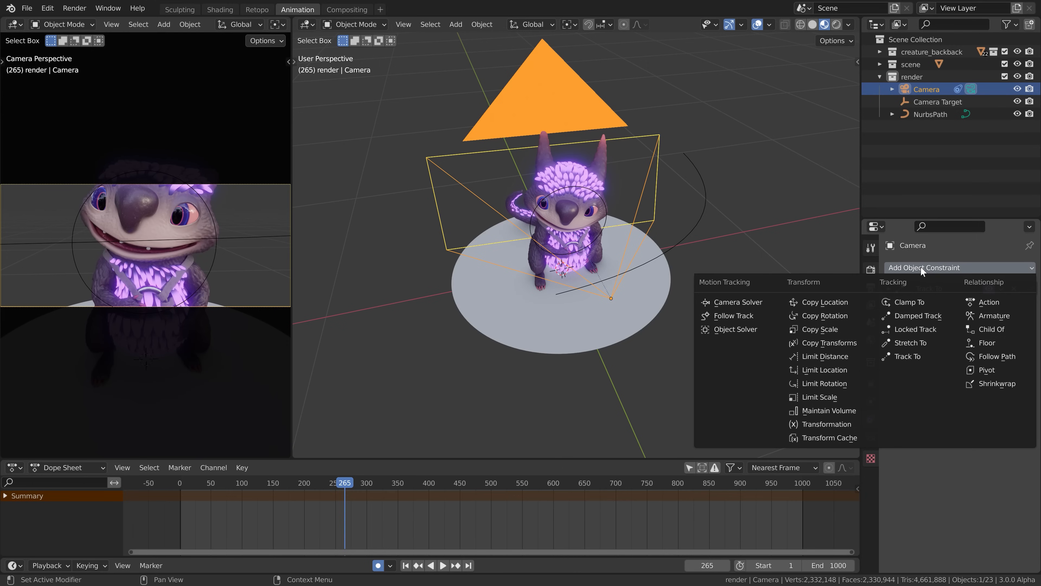
click(986, 355)
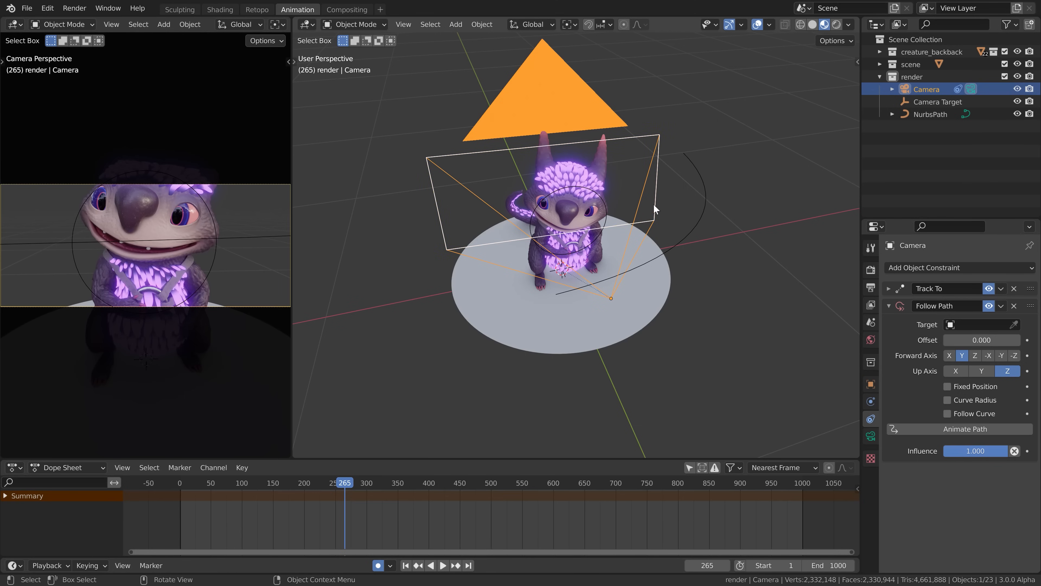
Review the parenting options for attaching the camera to the path, including Follow Path and Path Constraint.
key(shift)
shift+click(700, 180)
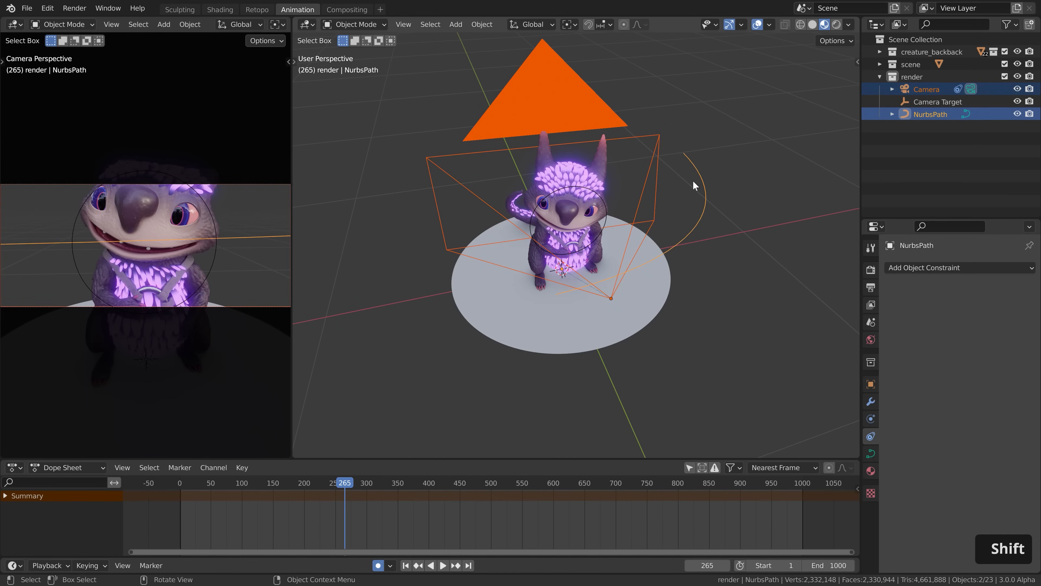
key(ctrl+p)
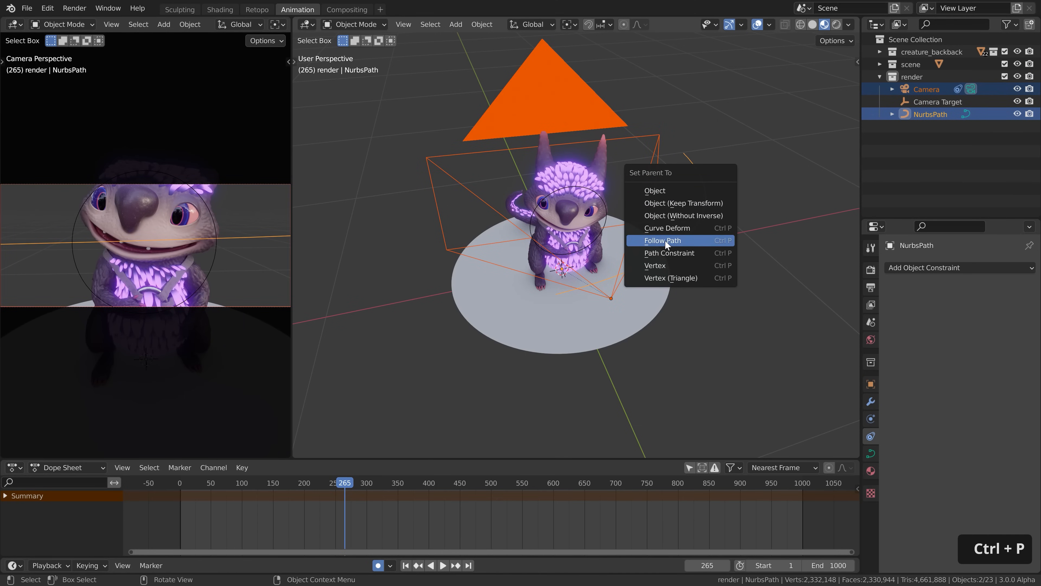
click(666, 251)
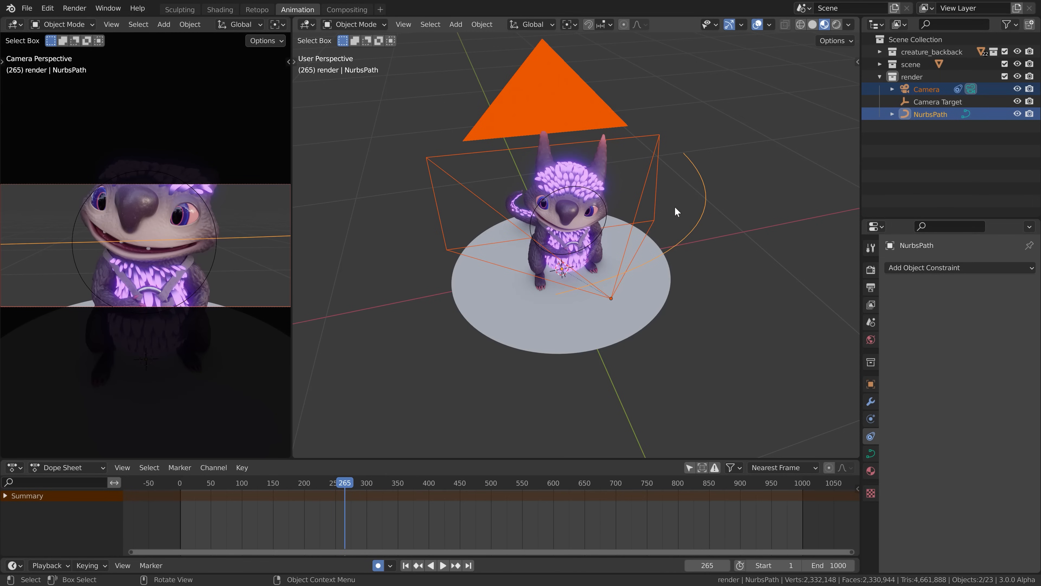
click(657, 170)
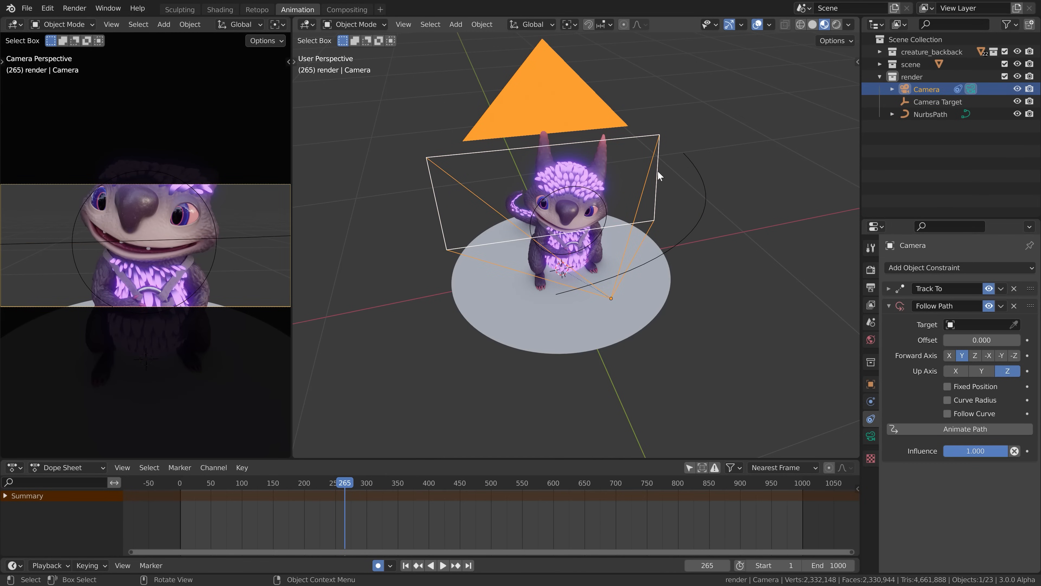
Rename the path curve as Camera Path.
click(930, 113)
double_click(930, 113)
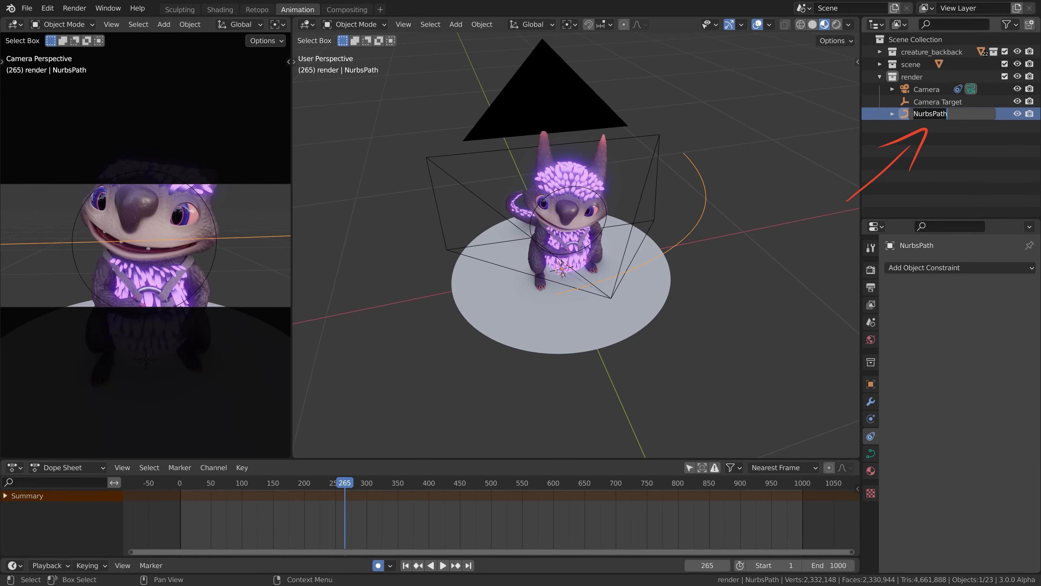
text(Camera Path)
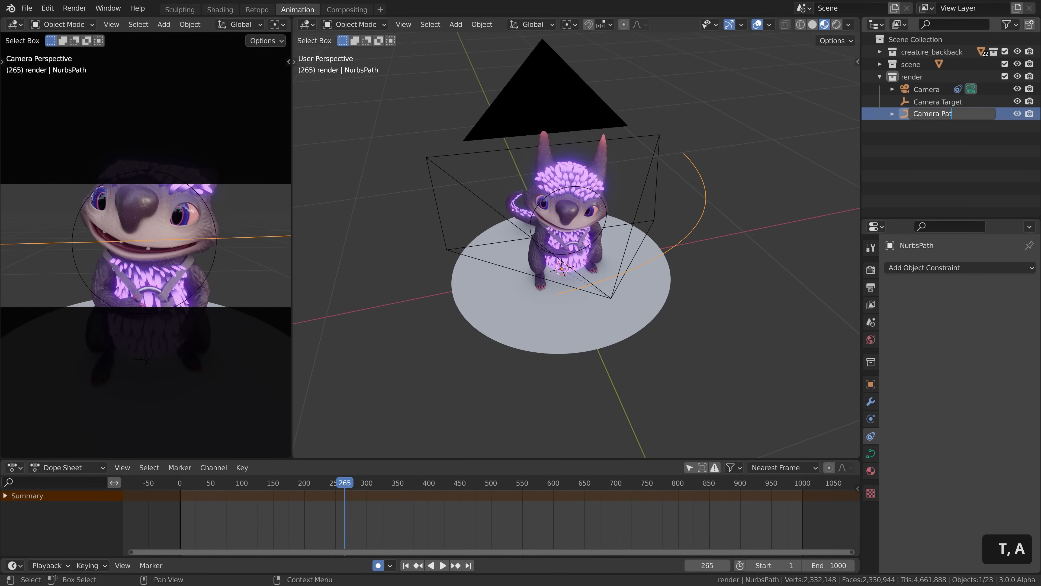
key(Return)
Set Camera Path as the target of the camera's Follow Path constraint.
click(657, 175)
click(970, 328)
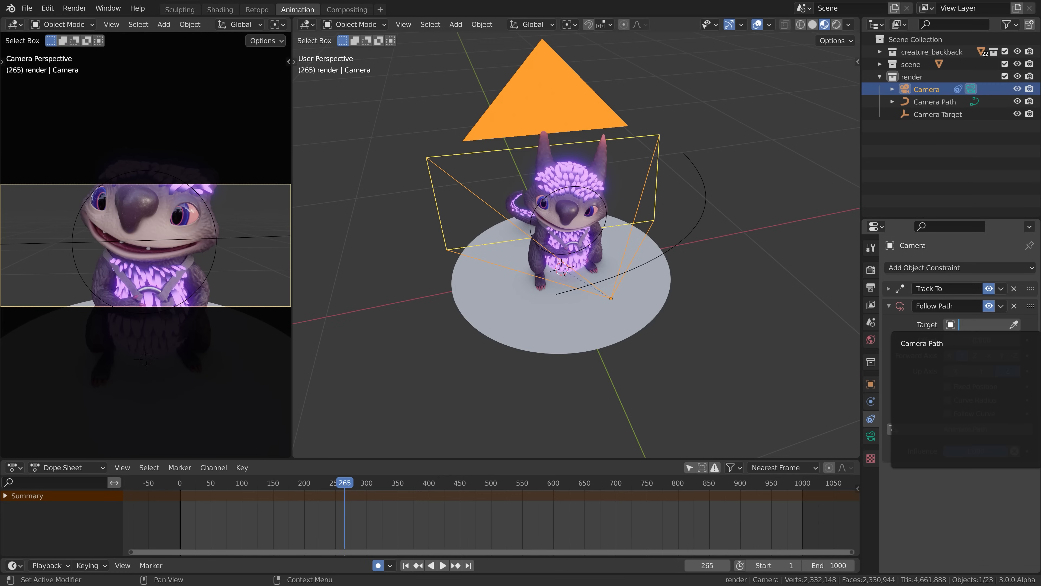
click(942, 340)
middle_drag(661, 300, 737, 239)
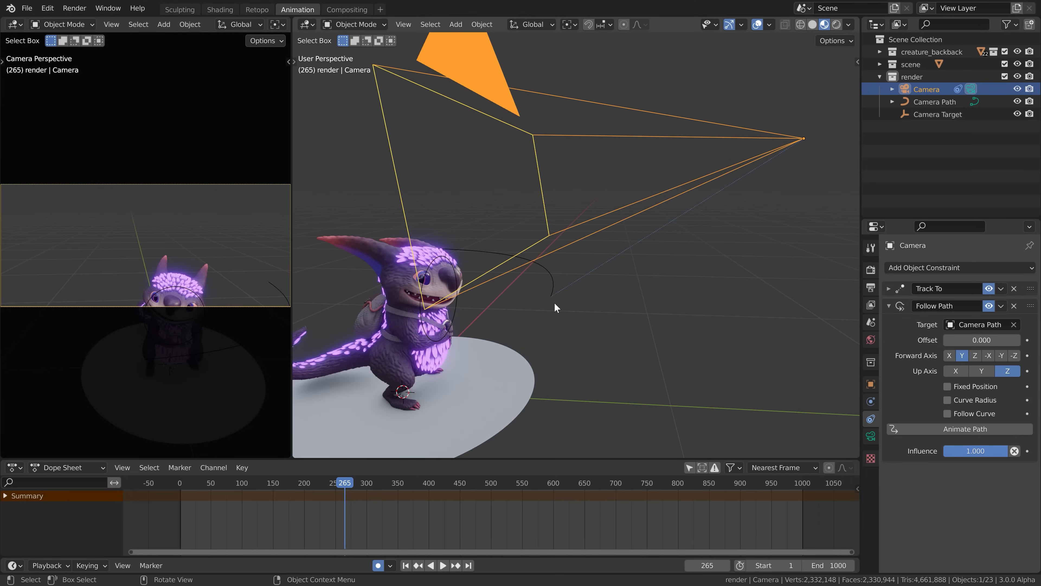
Snap the 3D cursor to the front end control point of Camera Path and return to Object Mode.
middle_drag(554, 302, 603, 289)
click(575, 255)
key(Tab)
click(646, 258)
key(shift+s)
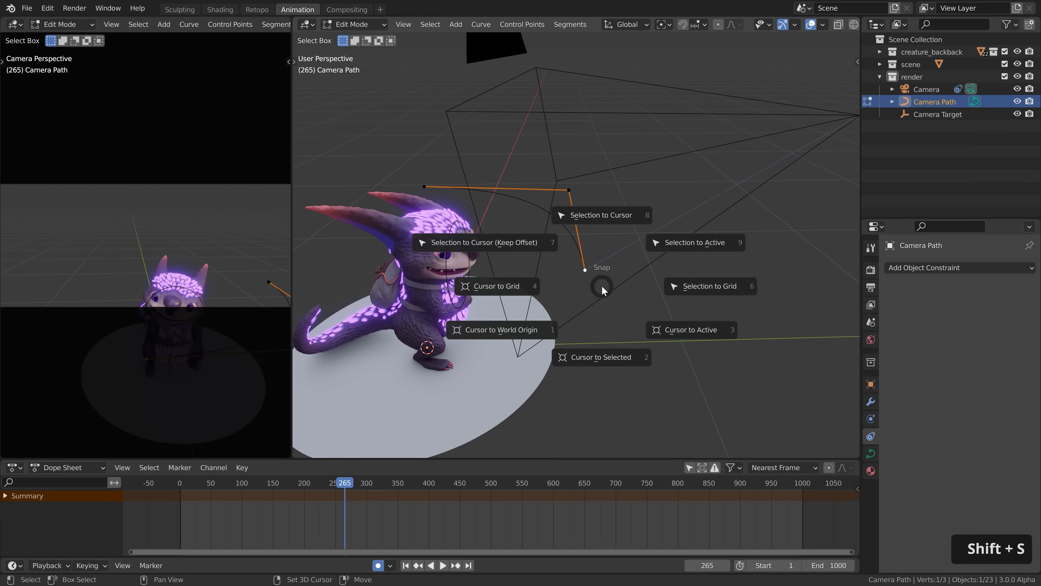
click(602, 356)
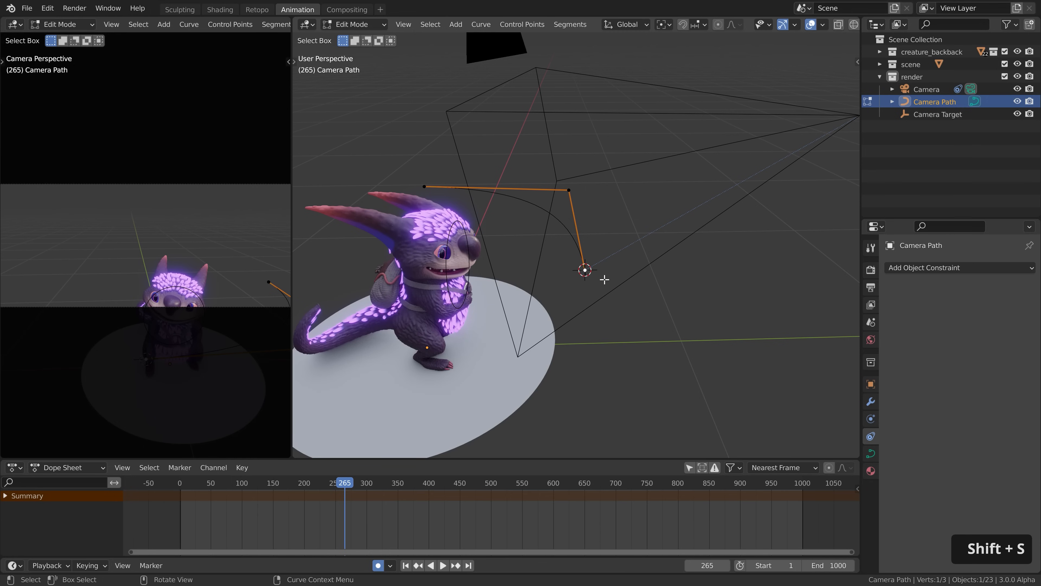
key(Tab)
scroll(613, 300, down, 4)
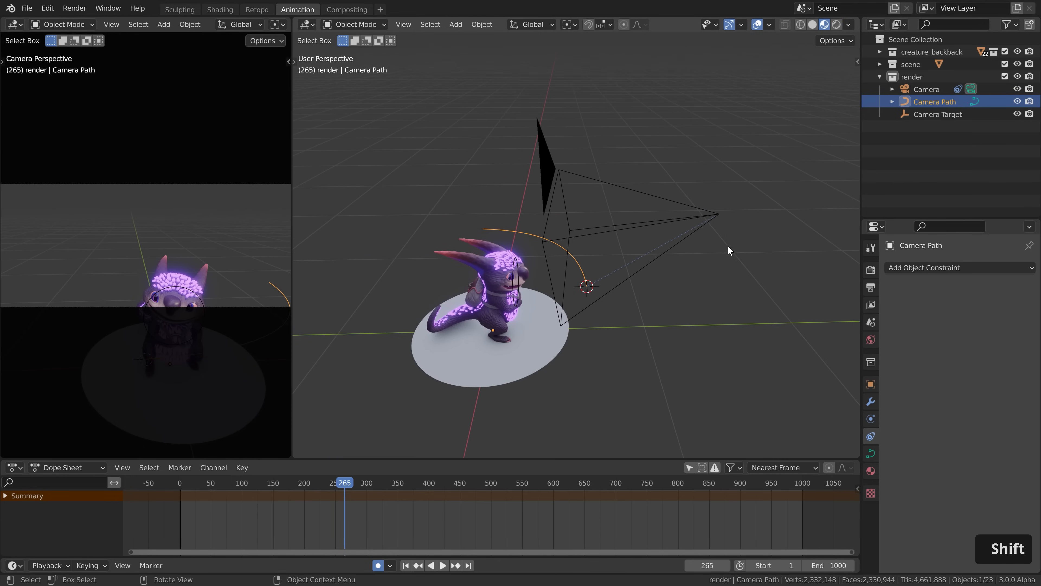
Snap the camera to the 3D cursor at the front end of Camera Path.
click(706, 214)
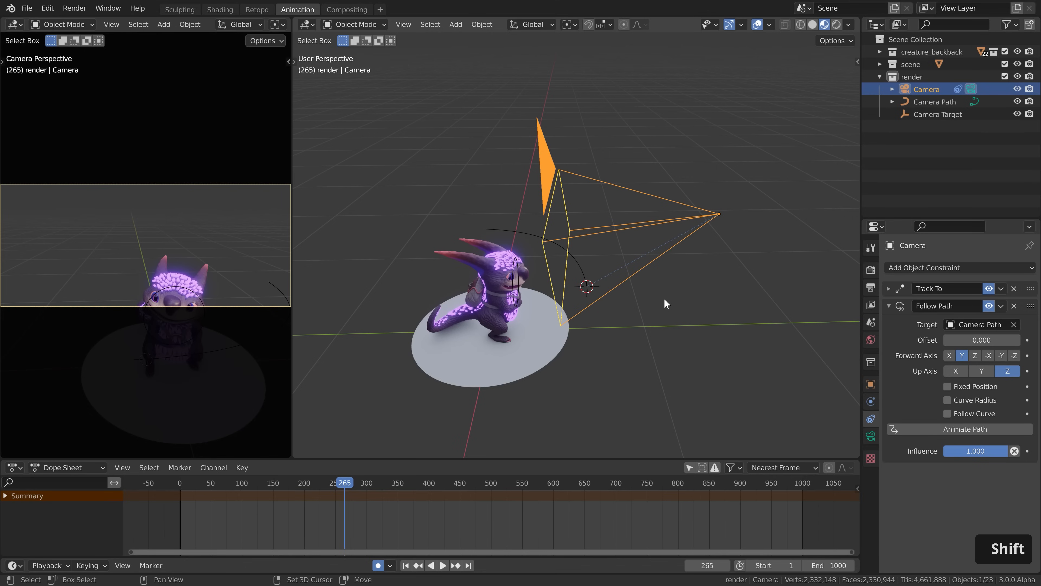
key(shift+s)
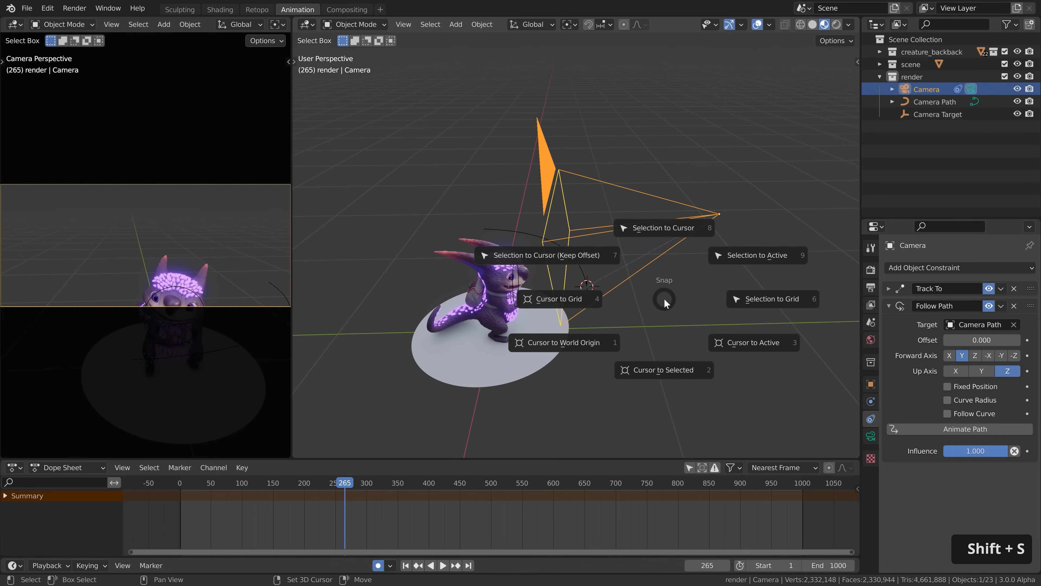
click(666, 234)
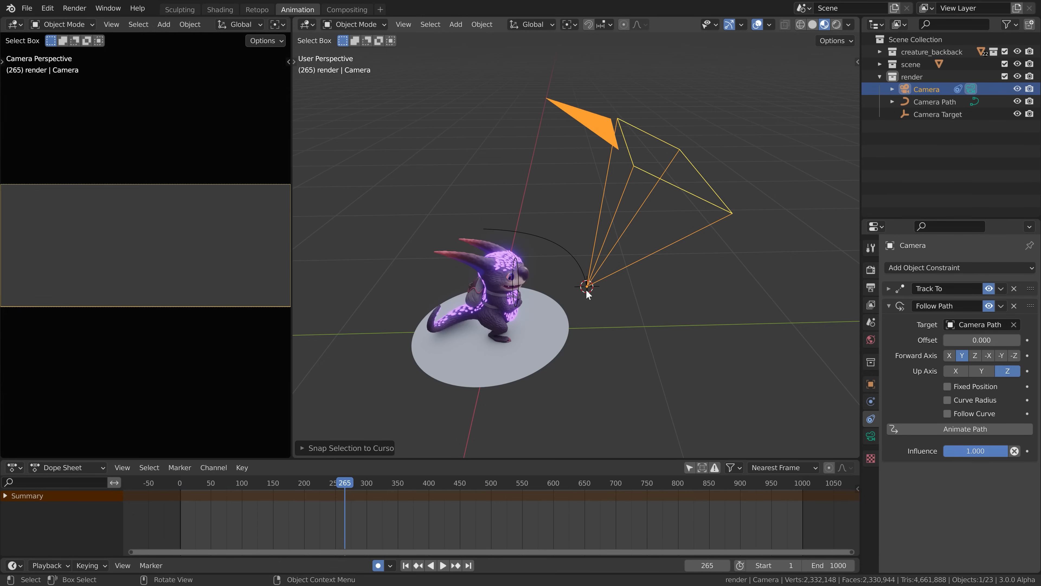
Try moving Camera Target to test how the camera tracks it.
click(519, 303)
key(g)
right_click(588, 317)
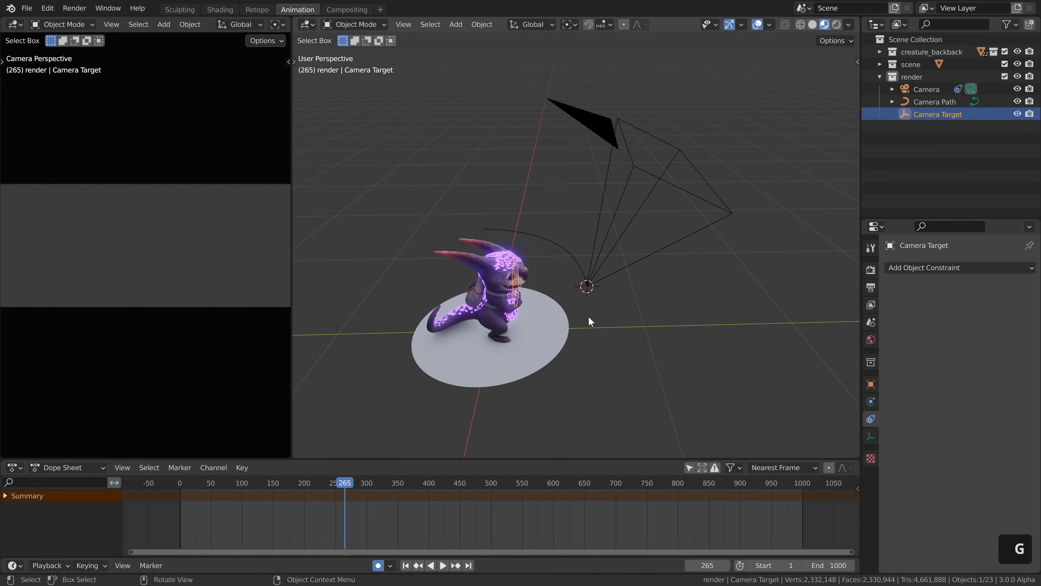
Move the camera's Follow Path constraint above Track To in the constraint stack.
click(596, 273)
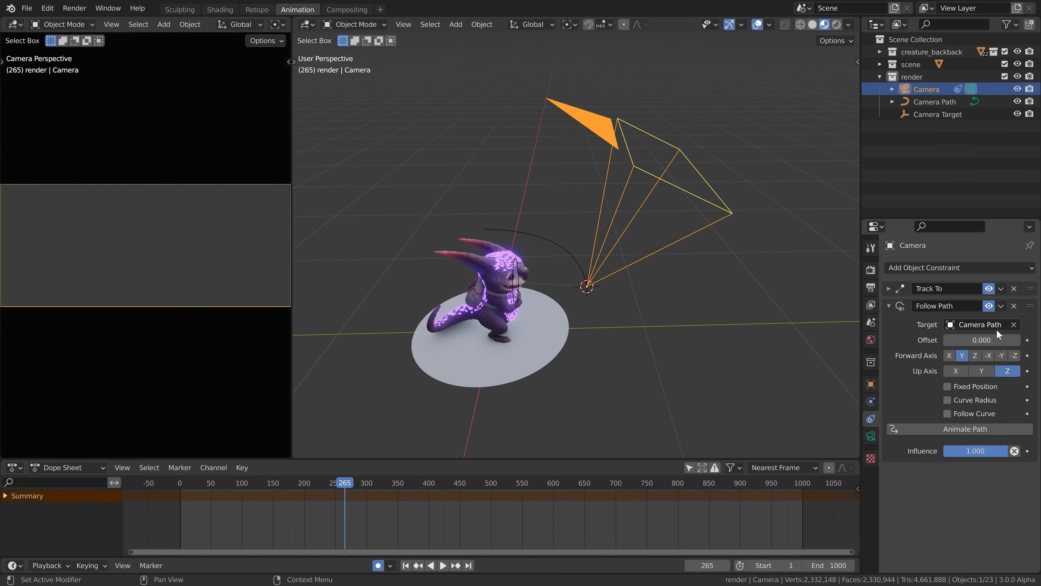
drag(1030, 306, 1032, 277)
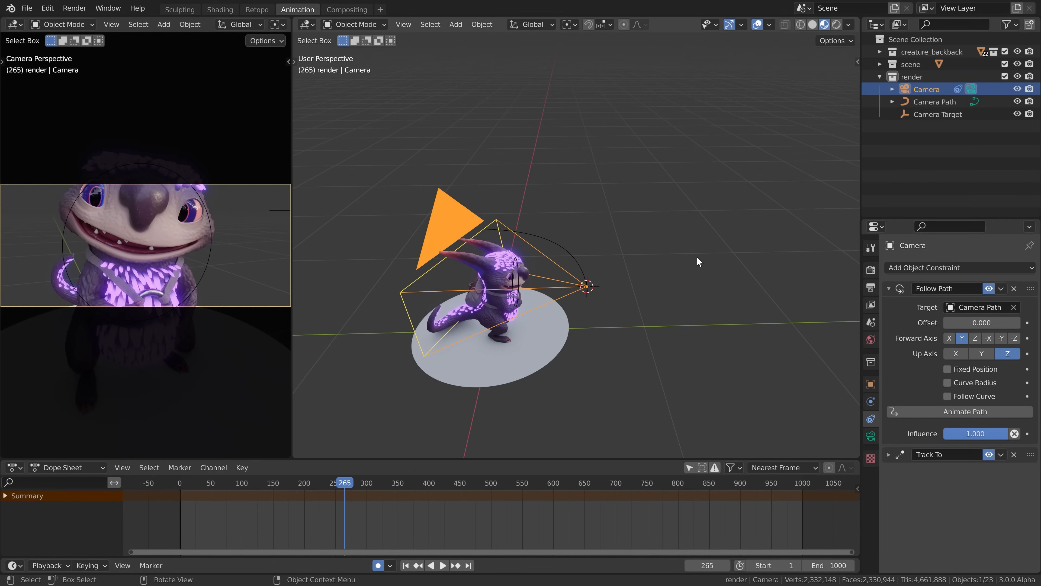
Keyframe the camera's Follow Path offset on frame 1 and set it to -100.
click(575, 256)
middle_drag(575, 256, 573, 194)
shift+middle_drag(584, 220, 567, 286)
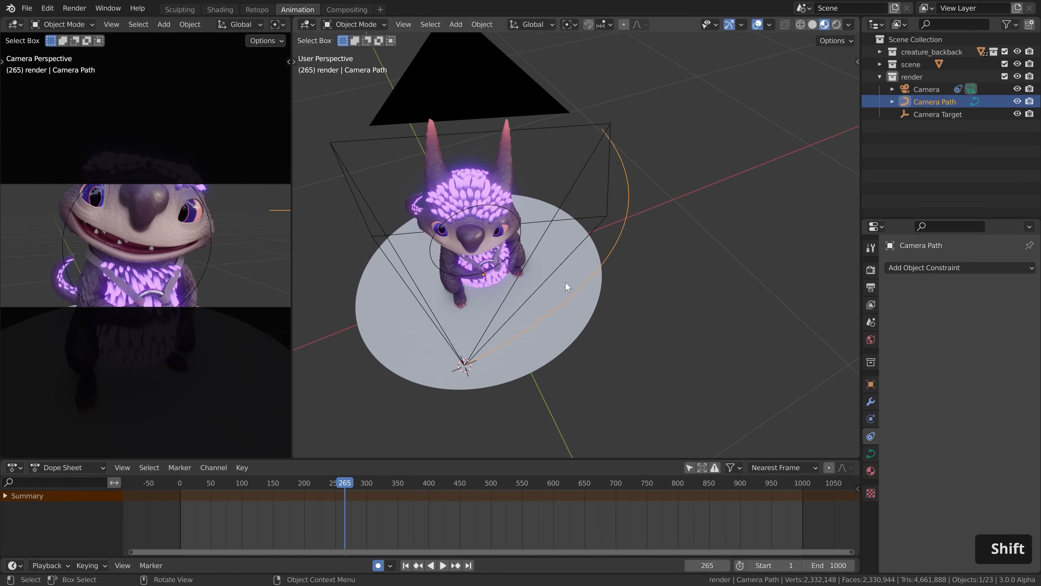
click(439, 151)
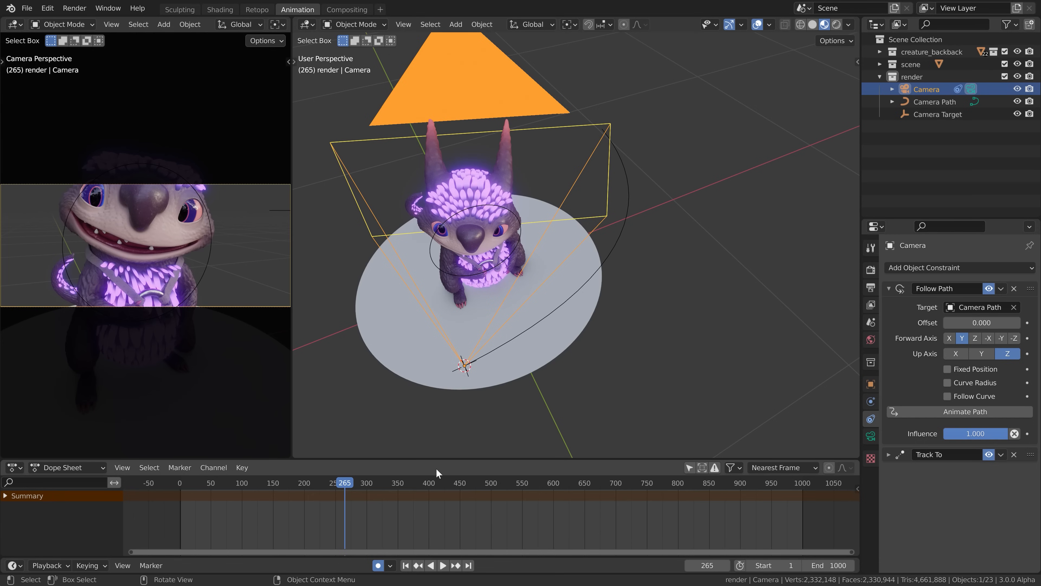
key(shift+Left)
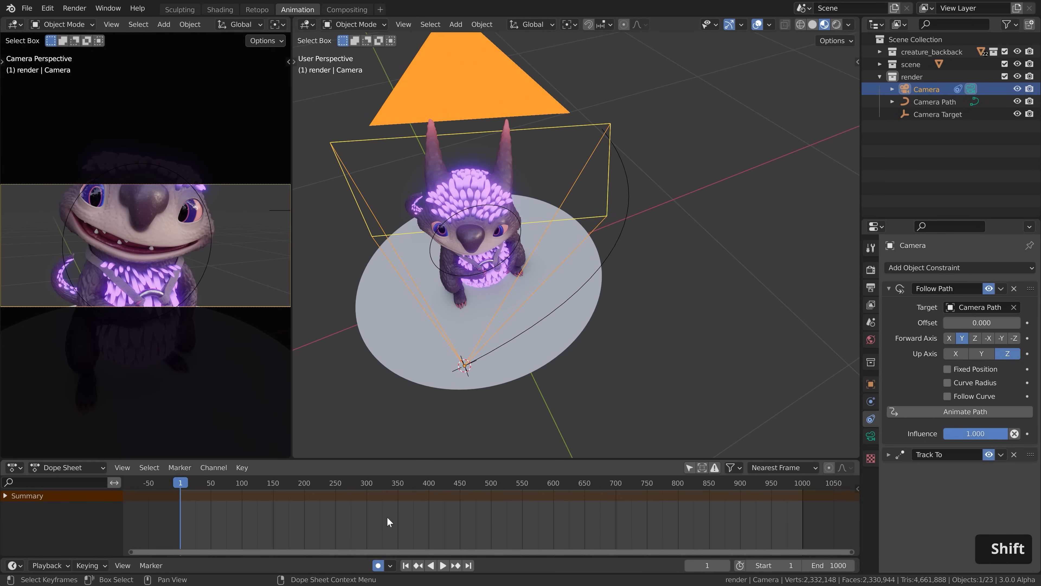
click(1027, 323)
drag(982, 323, 955, 324)
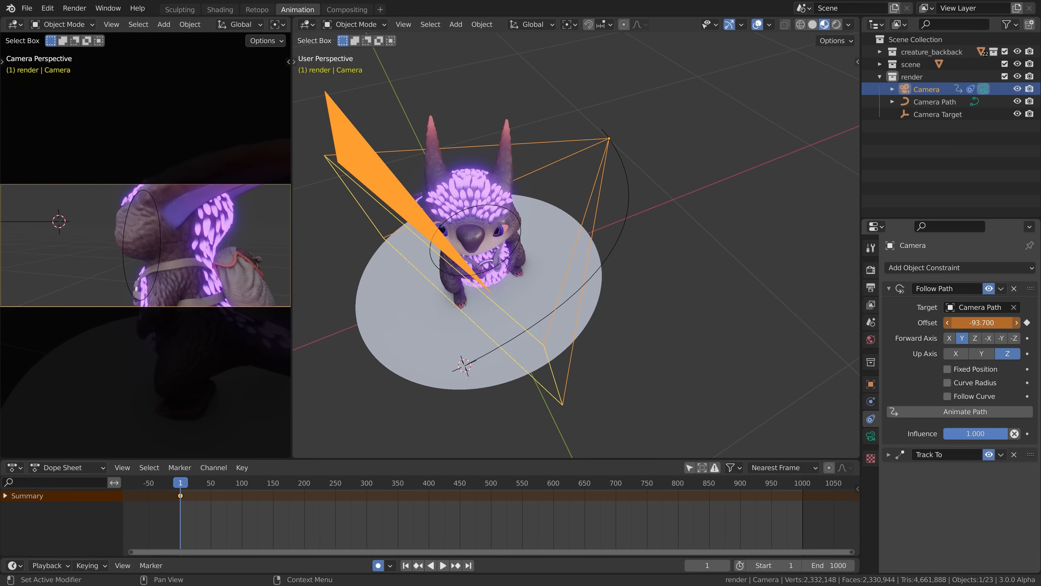
click(980, 324)
text(-100)
key(Return)
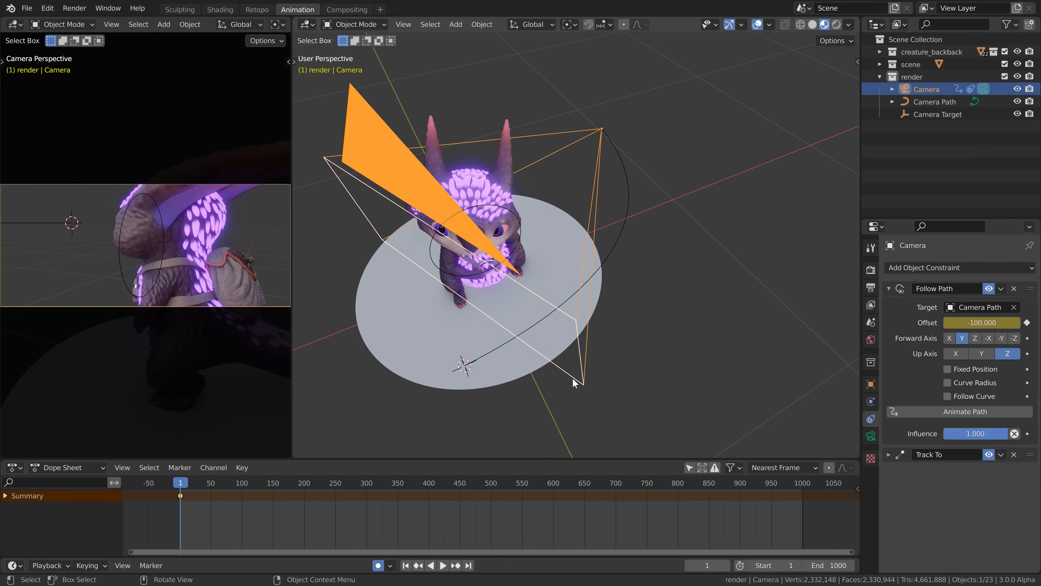
Set the camera's Follow Path offset to 0 on frame 355 as the end keyframe.
click(390, 565)
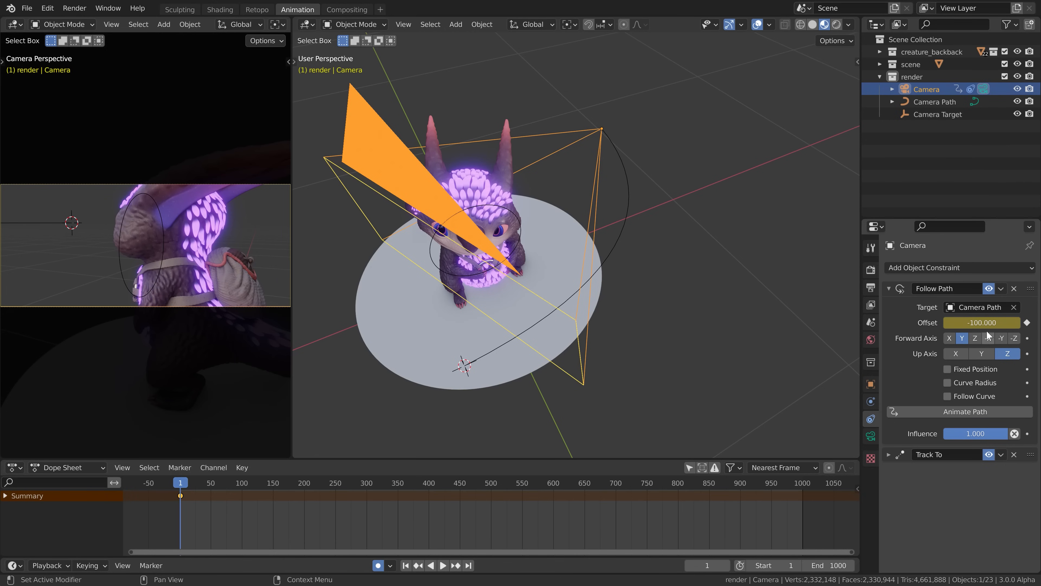
drag(299, 484, 303, 485)
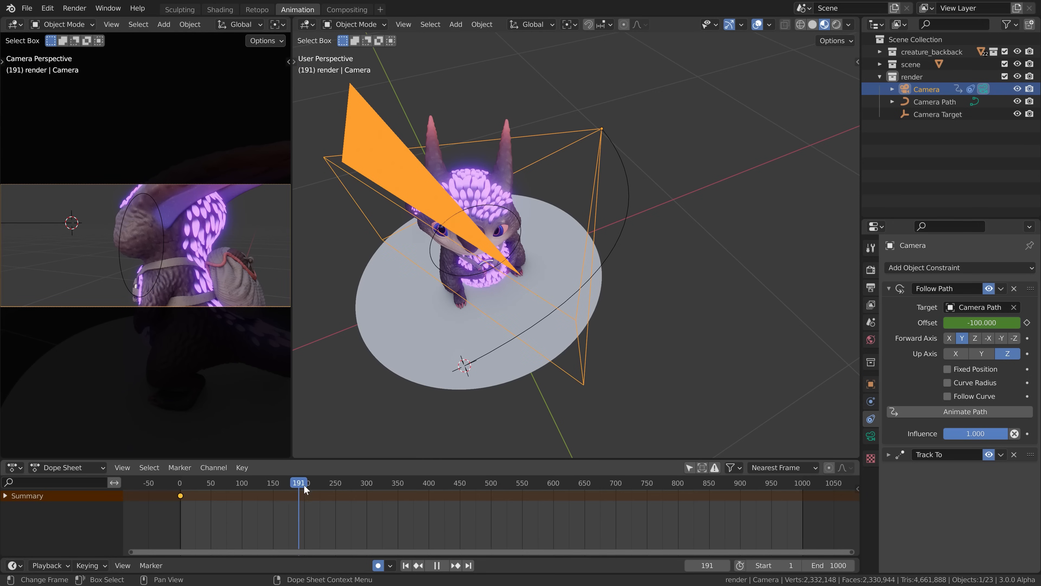
drag(403, 494, 403, 494)
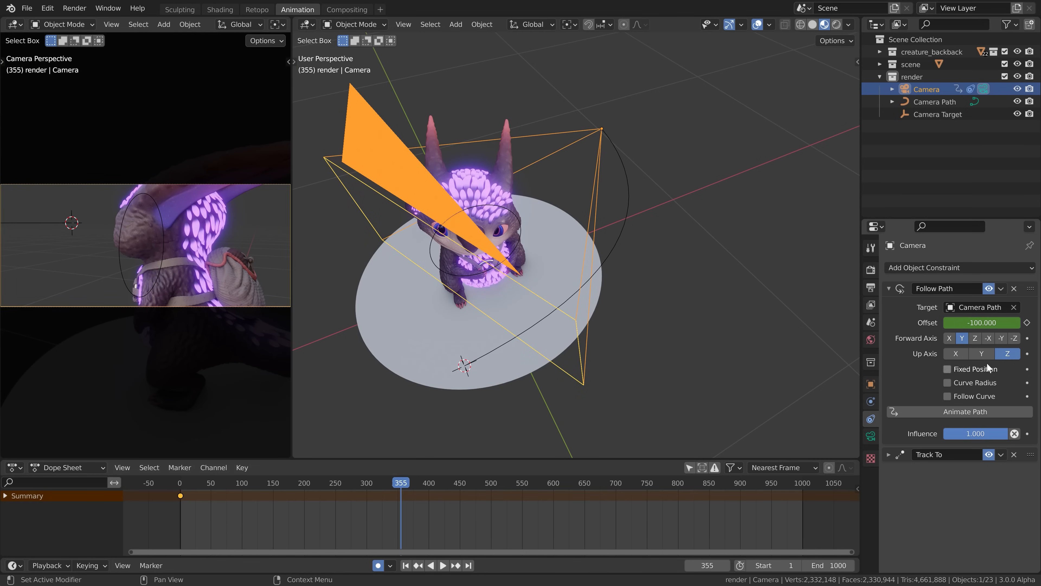
click(982, 322)
text(0)
key(Return)
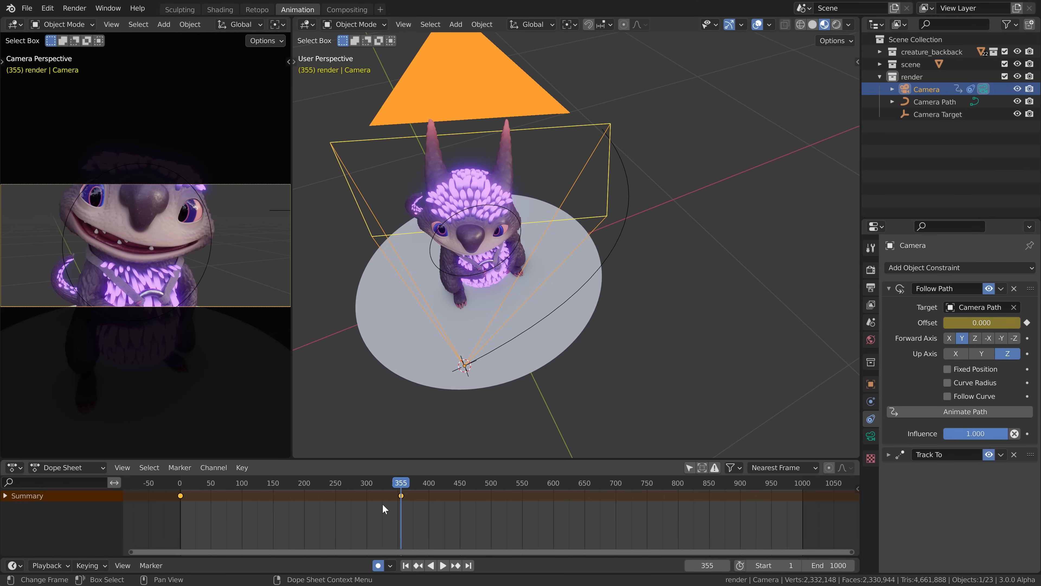
Play the camera animation from frame 0 to check its movement along the path.
drag(396, 482, 180, 483)
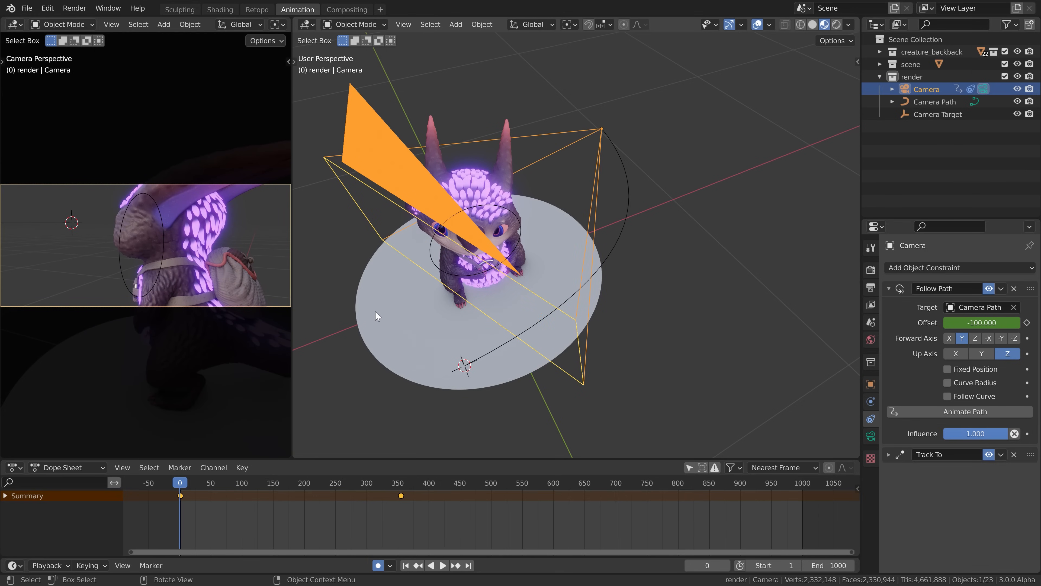
key(space)
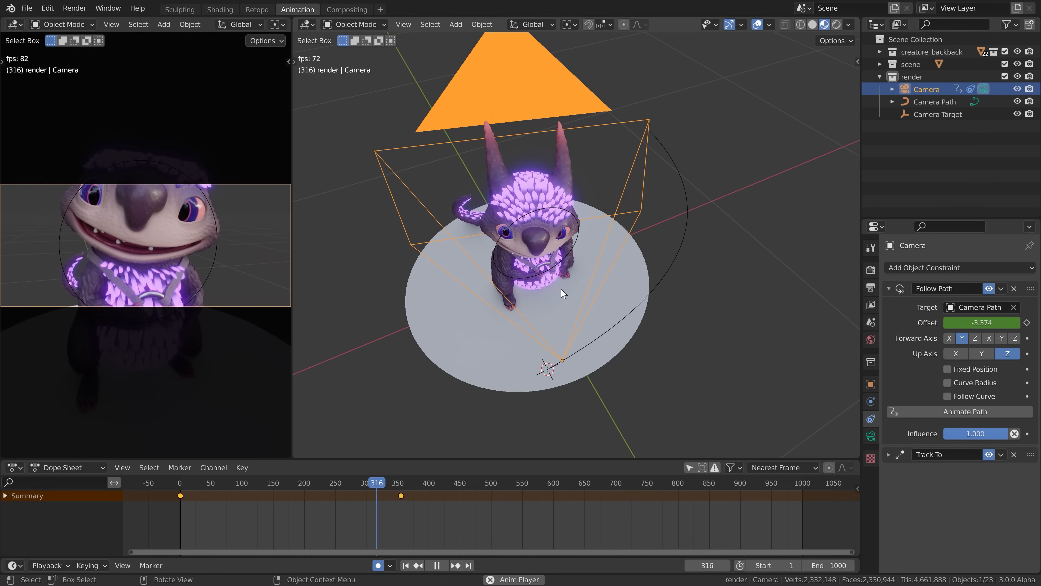
key(space)
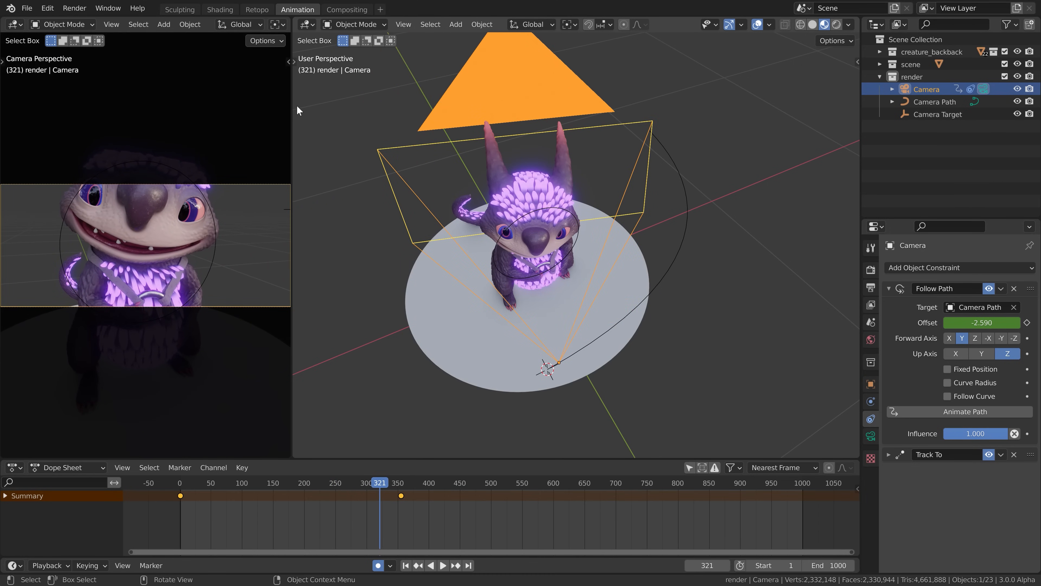
Hide the overlays in the camera view and scrub back to frame 14.
middle_drag(253, 21, 19, 30)
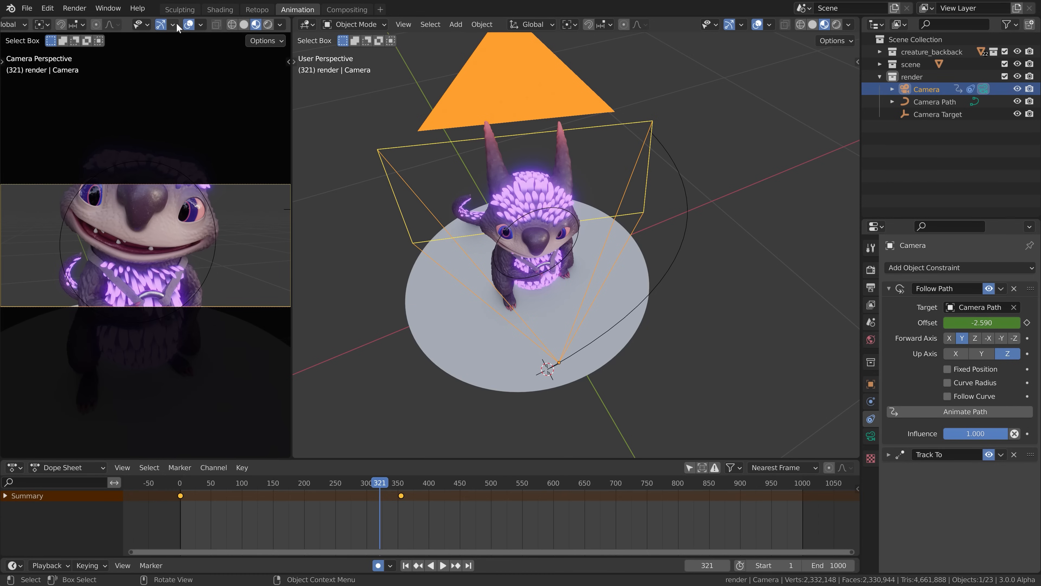
click(189, 25)
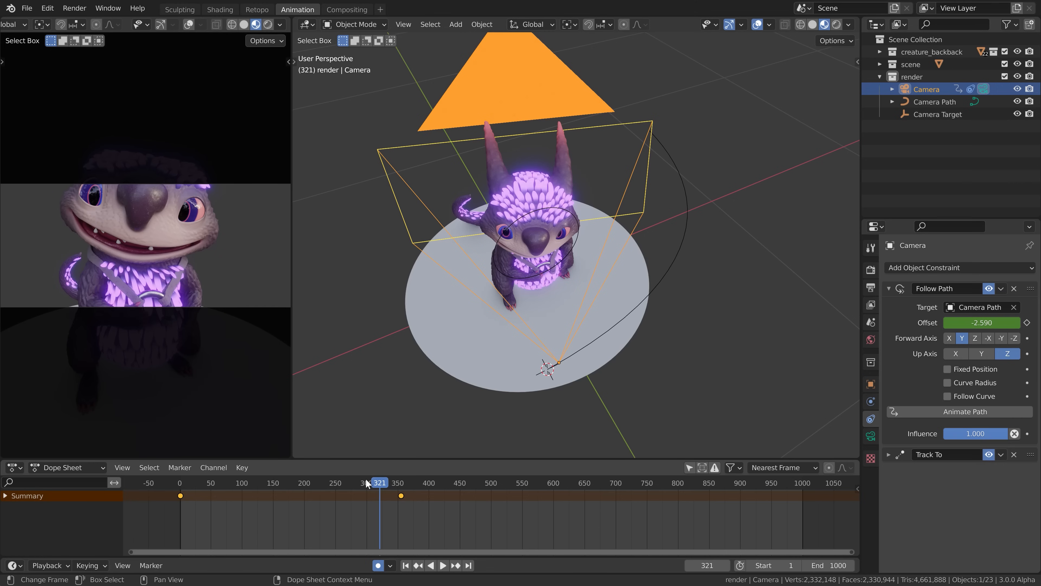
drag(328, 482, 190, 496)
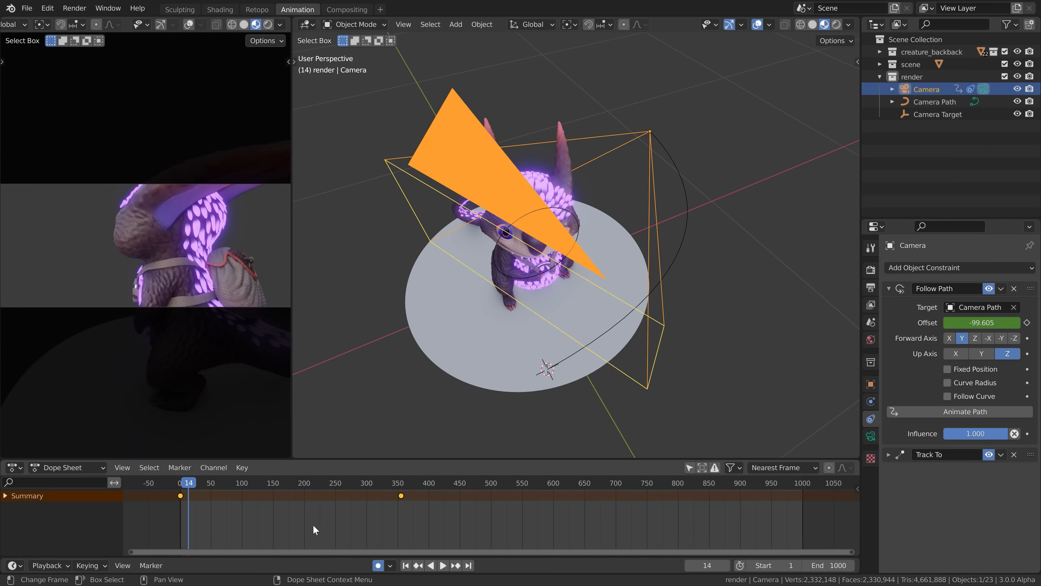
Change all the camera keyframes to linear interpolation and play back the animation.
key(a)
key(t)
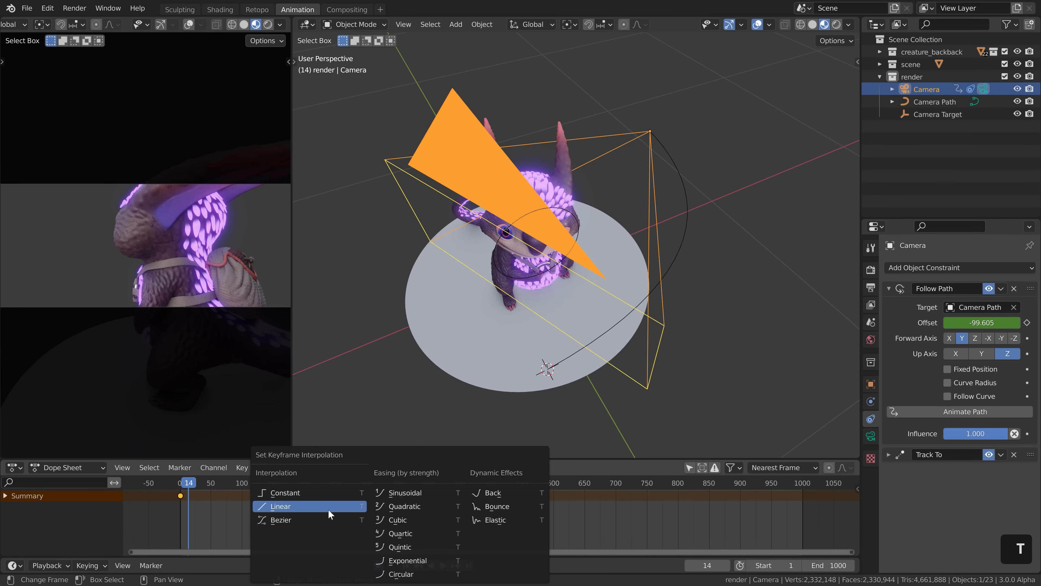
click(325, 509)
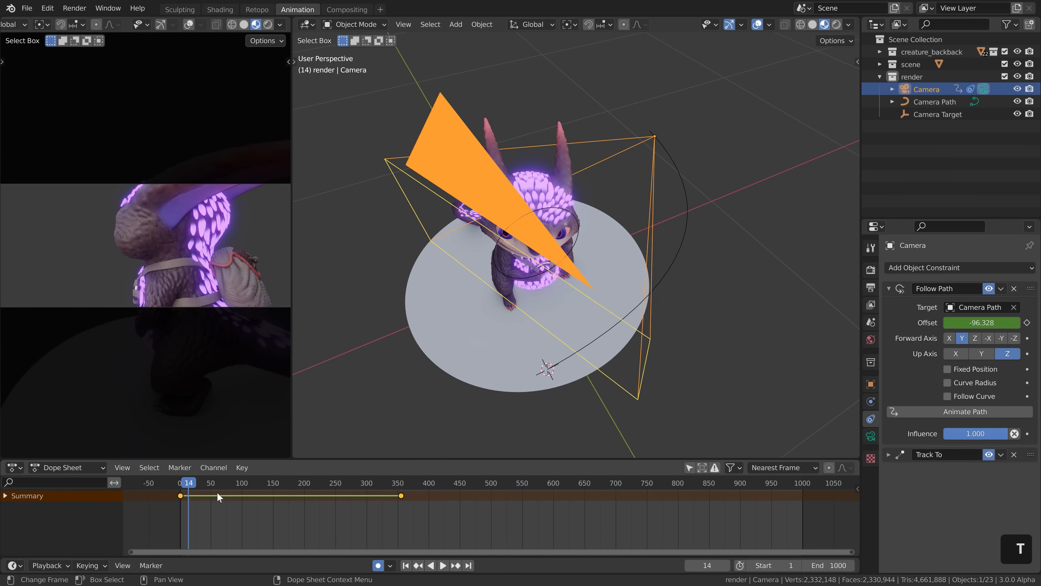
key(space)
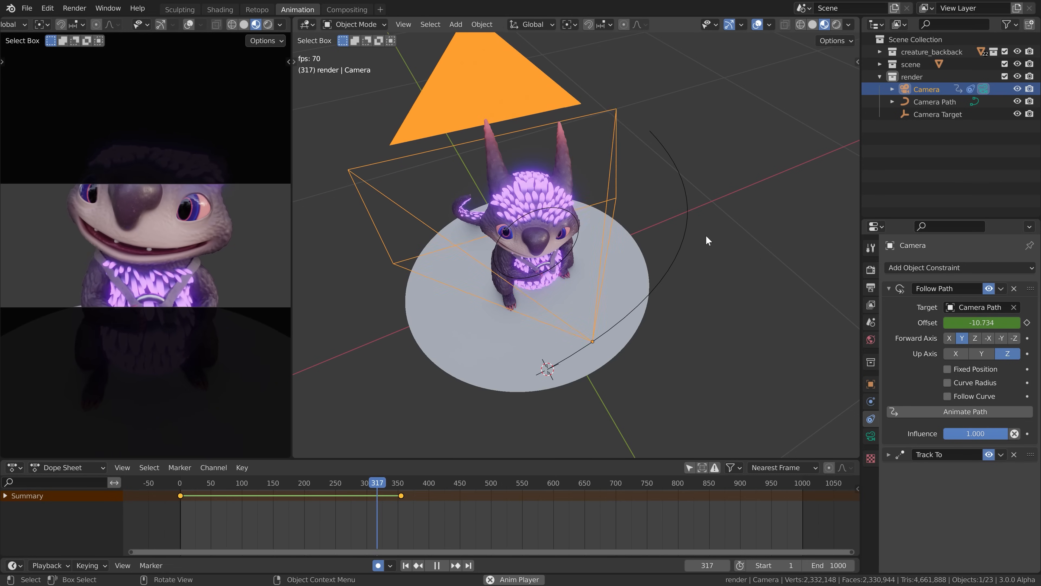
key(space)
Select Camera Path and open its curve data properties.
middle_drag(717, 214, 711, 251)
scroll(711, 250, up, 8)
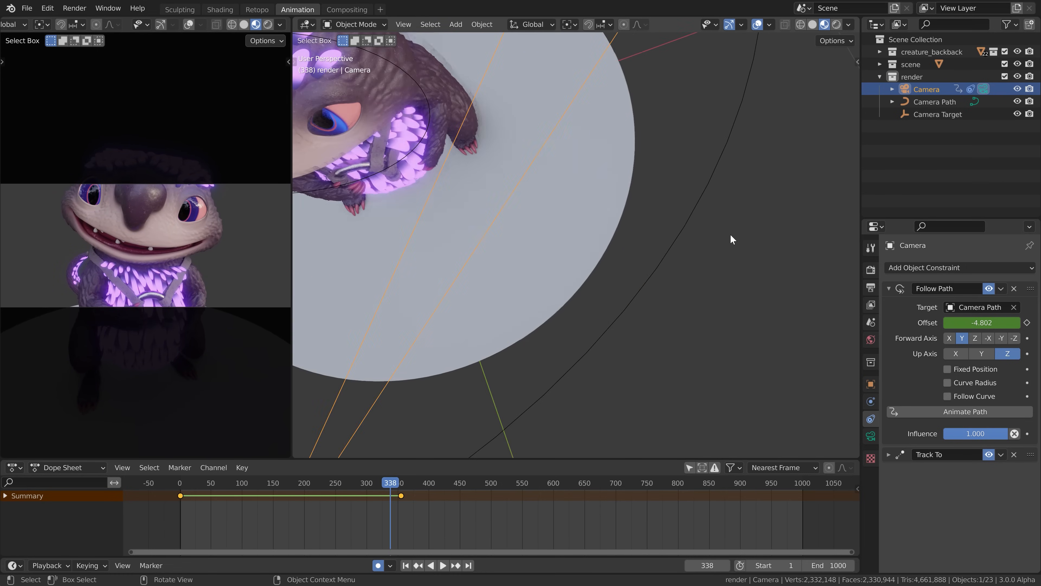
click(617, 272)
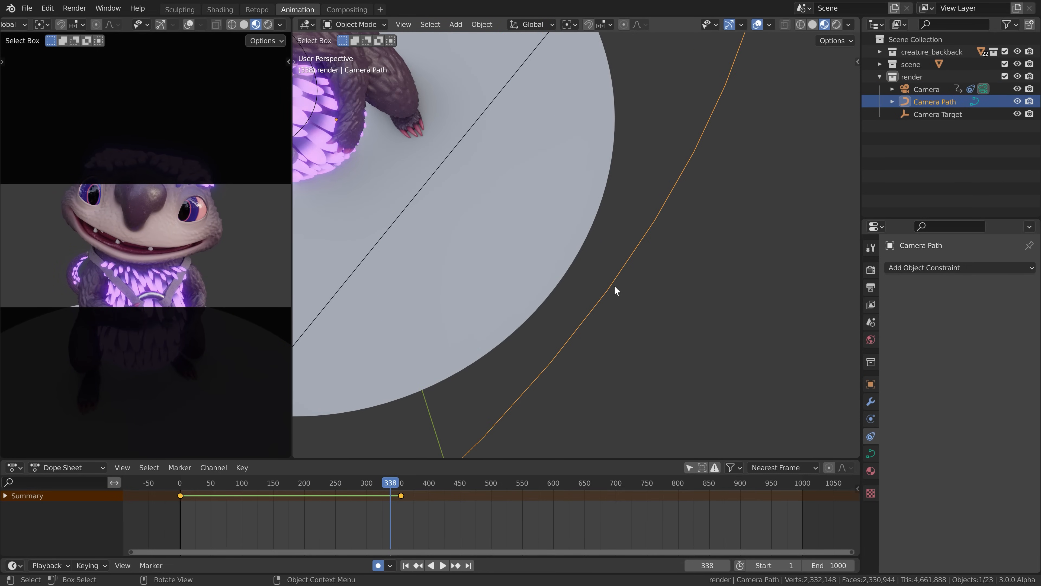
scroll(614, 285, down, 4)
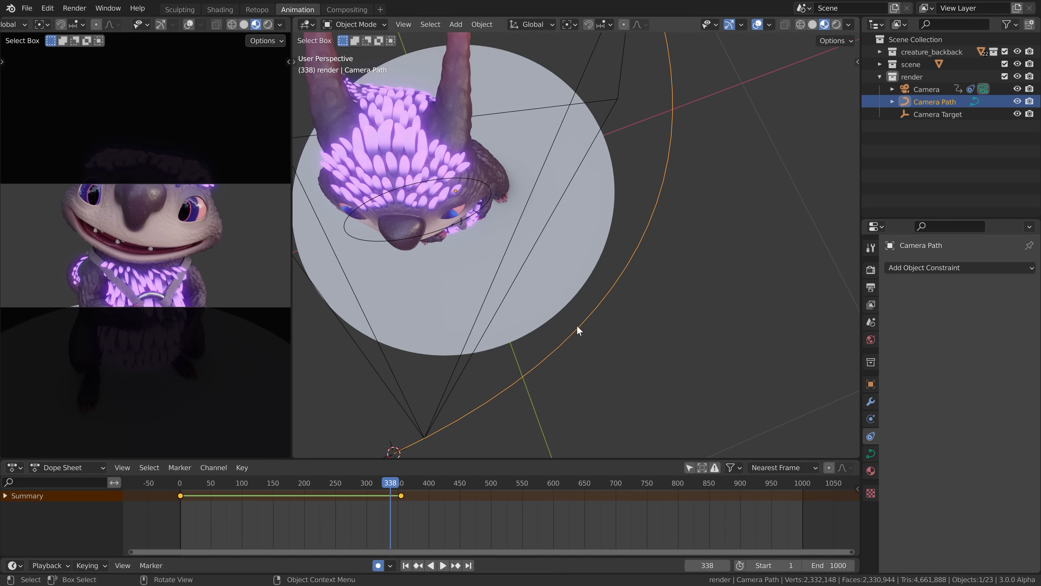
middle_drag(578, 329, 618, 250)
click(872, 454)
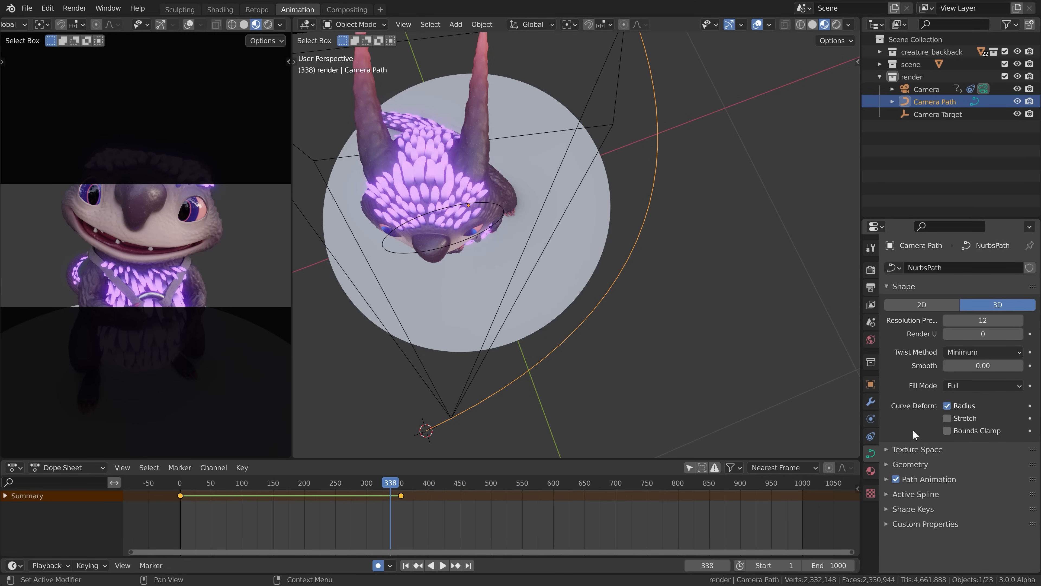
Lower Camera Path's preview resolution to 3 and play the animation to test the camera's movement.
drag(985, 321, 970, 322)
scroll(635, 327, down, 2)
drag(392, 483, 209, 482)
key(space)
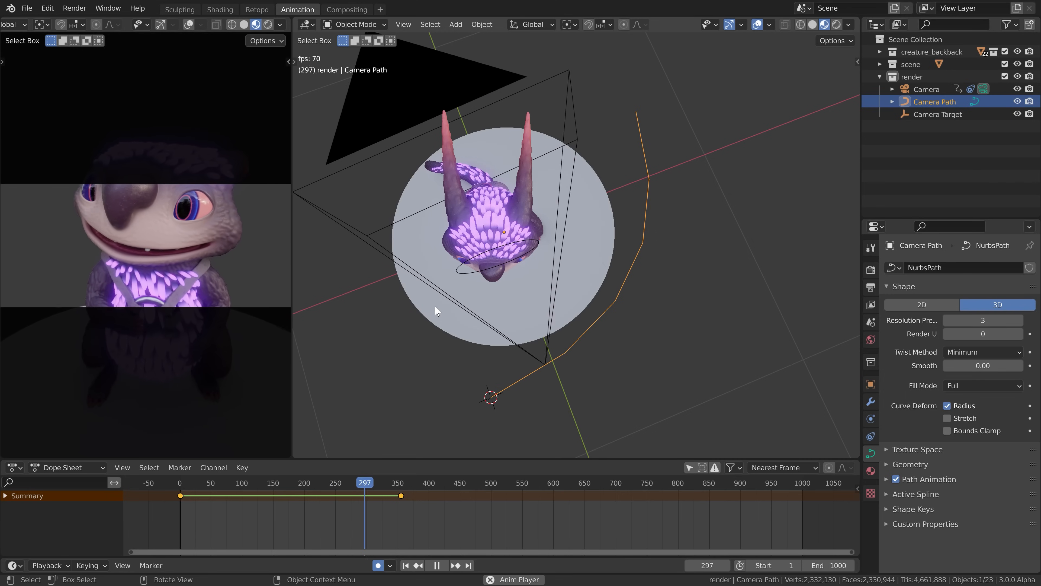
key(space)
Set Camera Path's preview resolution to 64 and play back the camera animation from the start.
drag(970, 324, 1021, 324)
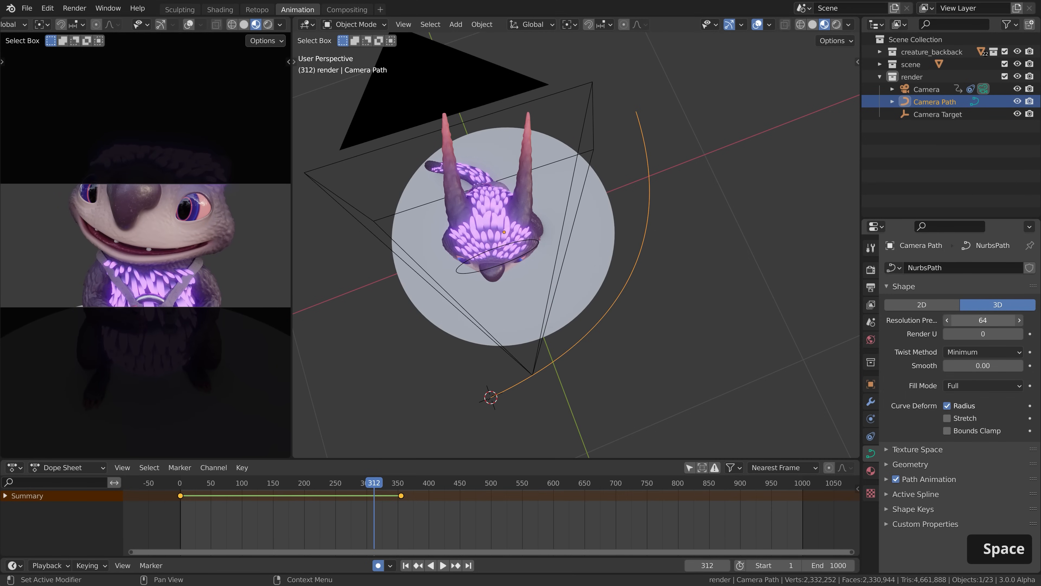
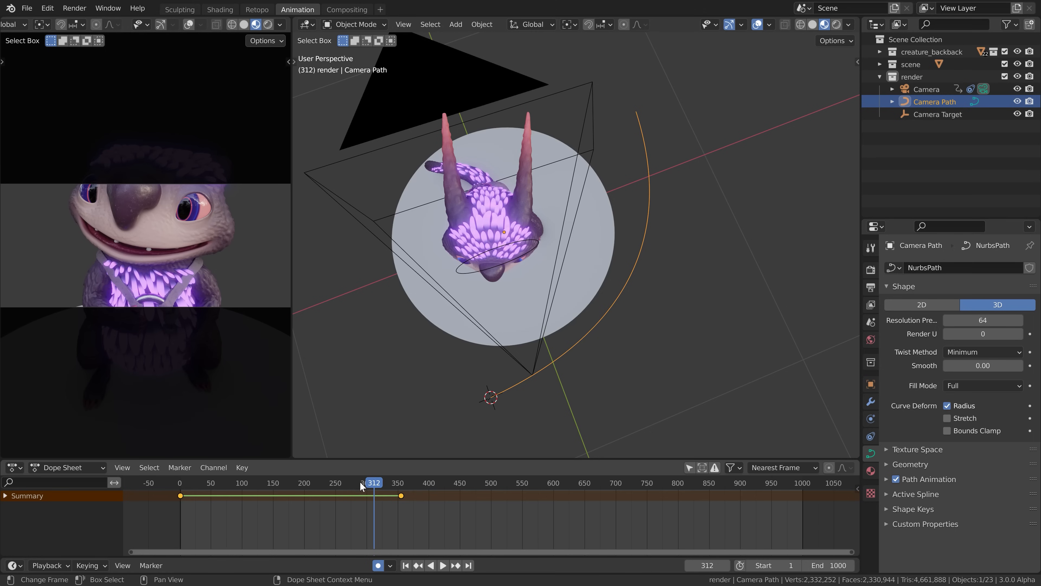
drag(362, 485, 156, 487)
key(space)
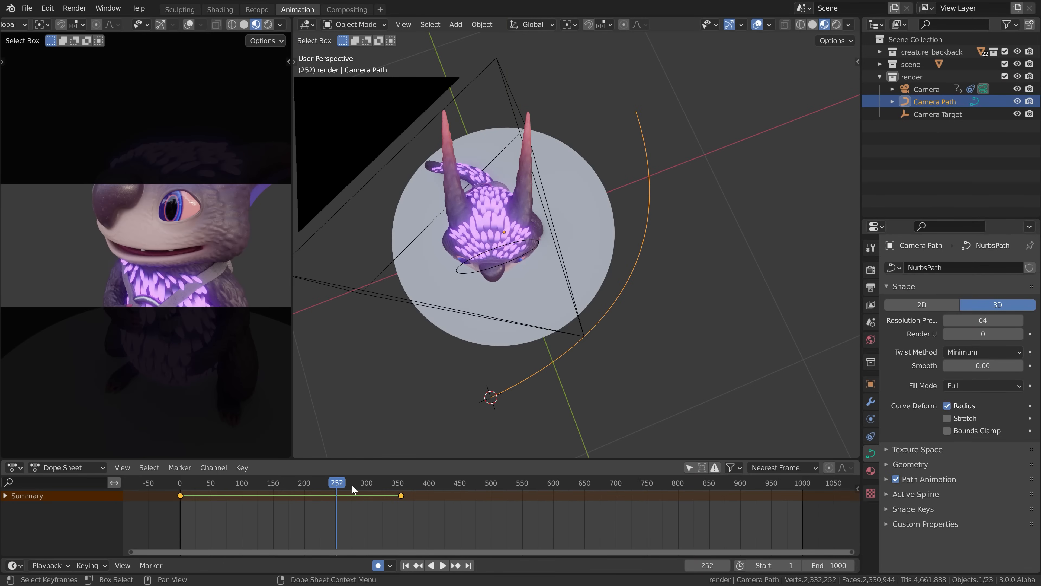
key(space)
drag(352, 485, 268, 486)
Return to frame 1 and select Camera Target.
key(Down)
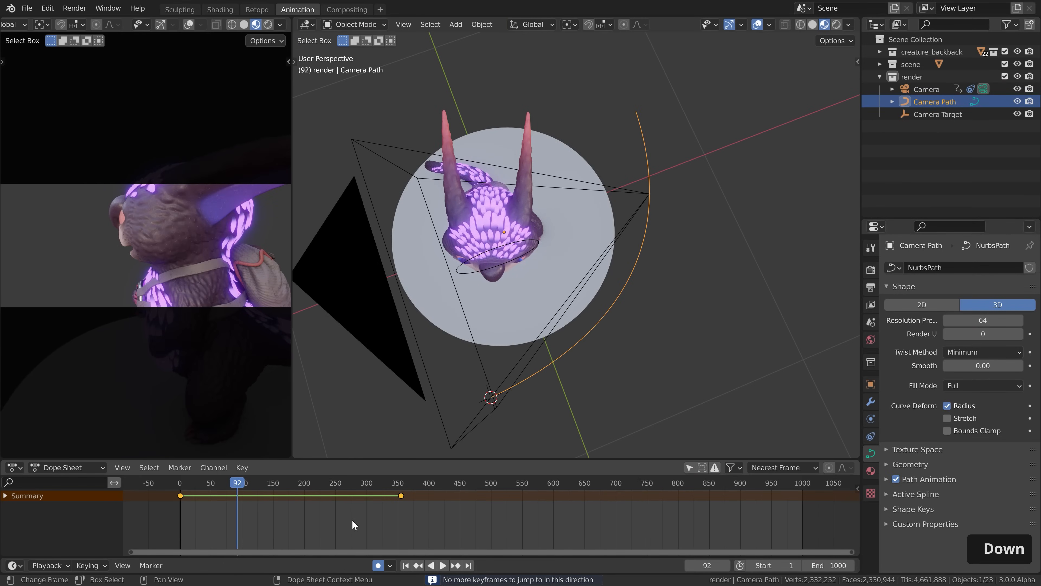
key(shift+Left)
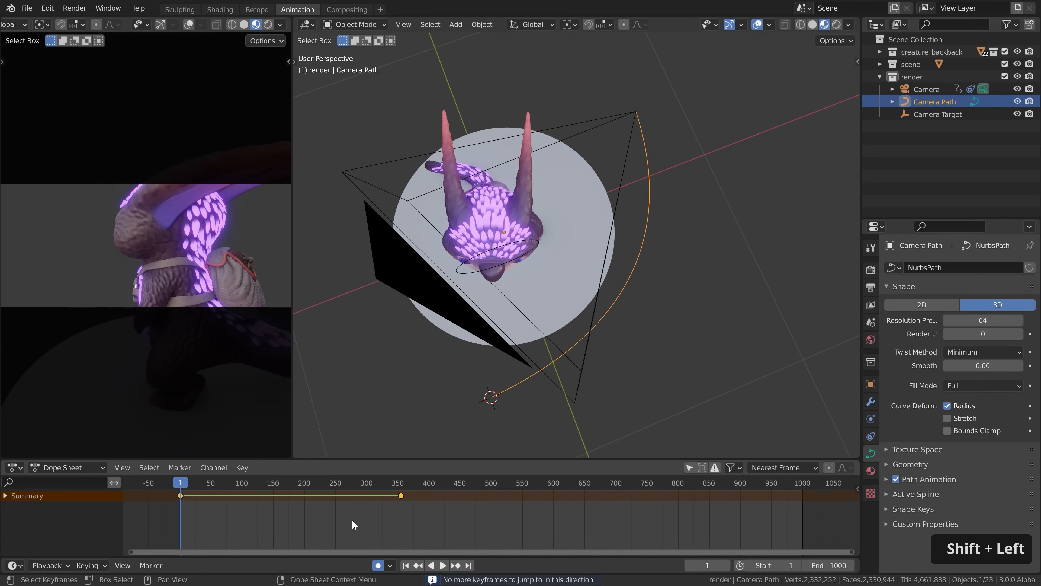
click(514, 256)
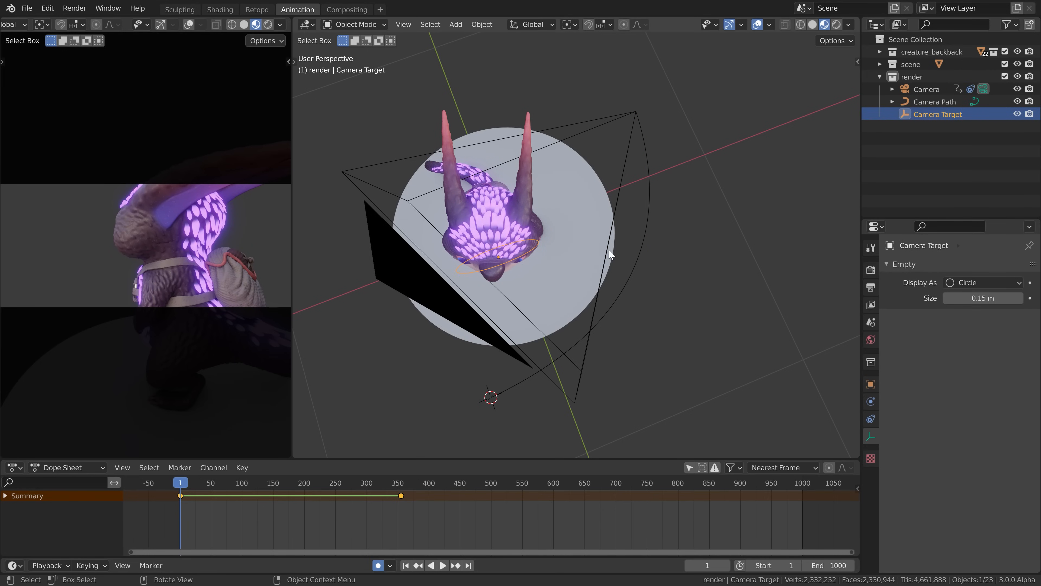
Show the selectability toggles in the outliner and make the creature_backback and scene collections unselectable.
click(1010, 26)
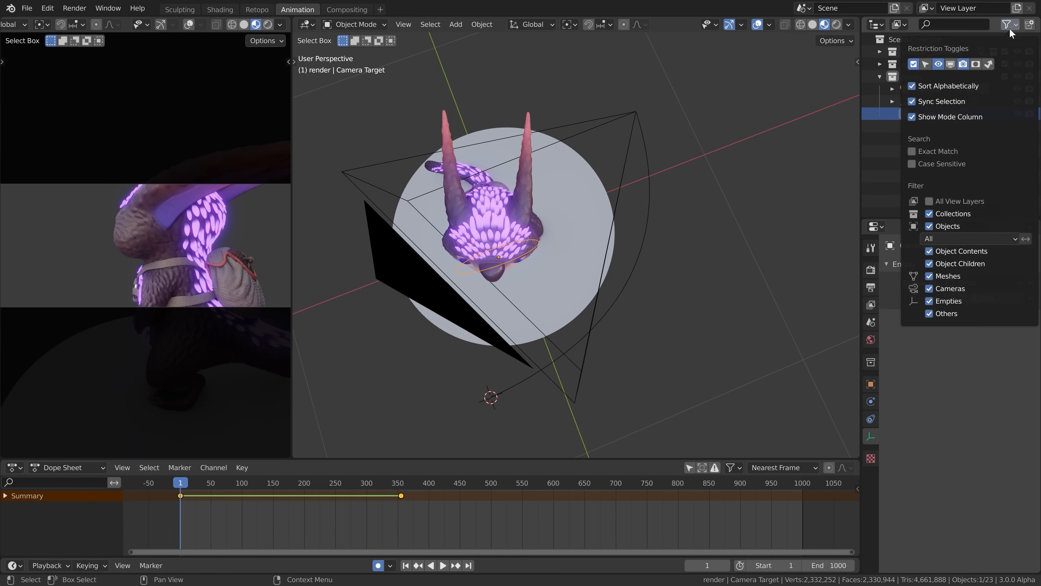
click(926, 65)
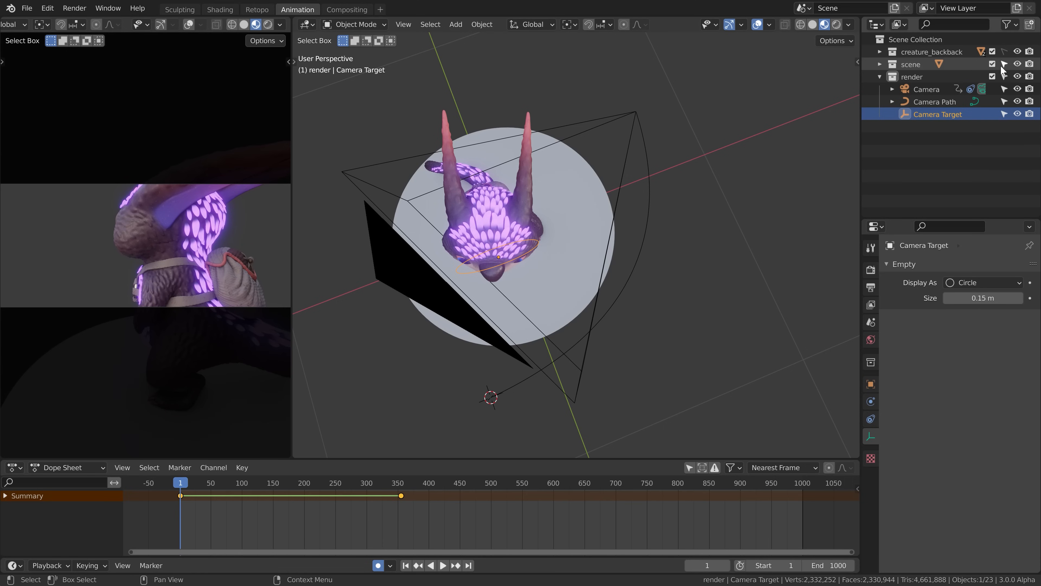
click(459, 268)
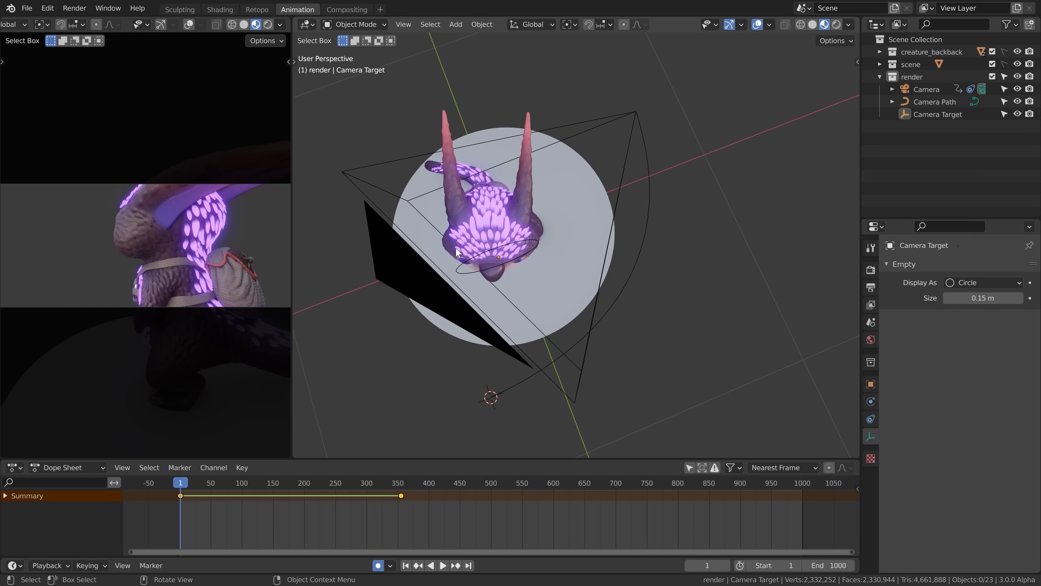
Select Camera Target, activate the Move tool and set the transform orientation to Local.
click(467, 279)
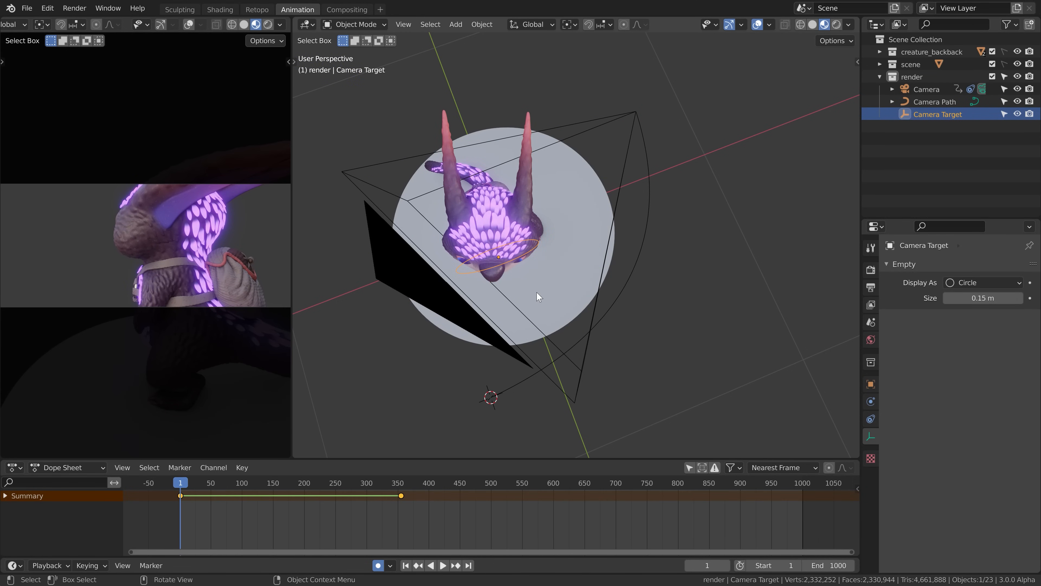
key(t)
click(309, 110)
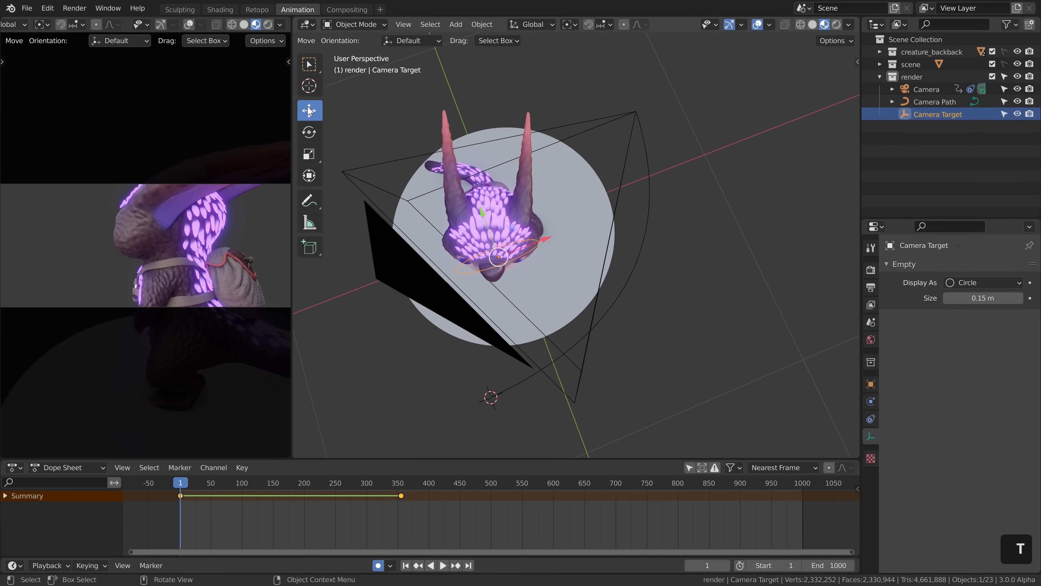
key(t)
click(537, 25)
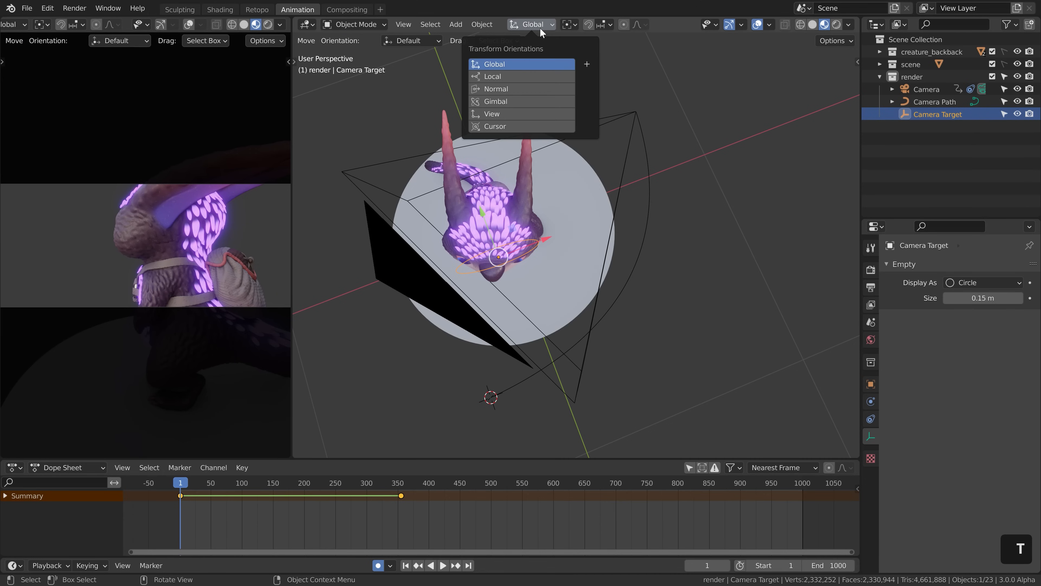
click(509, 76)
Rotate Camera Target clockwise in the top view so its local X axis points diagonally toward the creature's front.
middle_drag(479, 221, 565, 266)
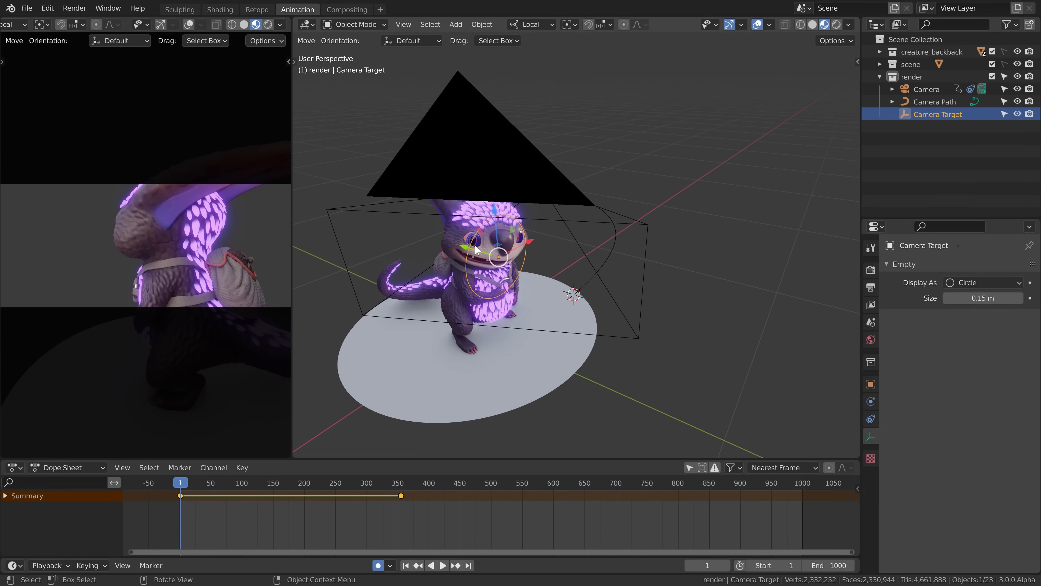
key(KP_7)
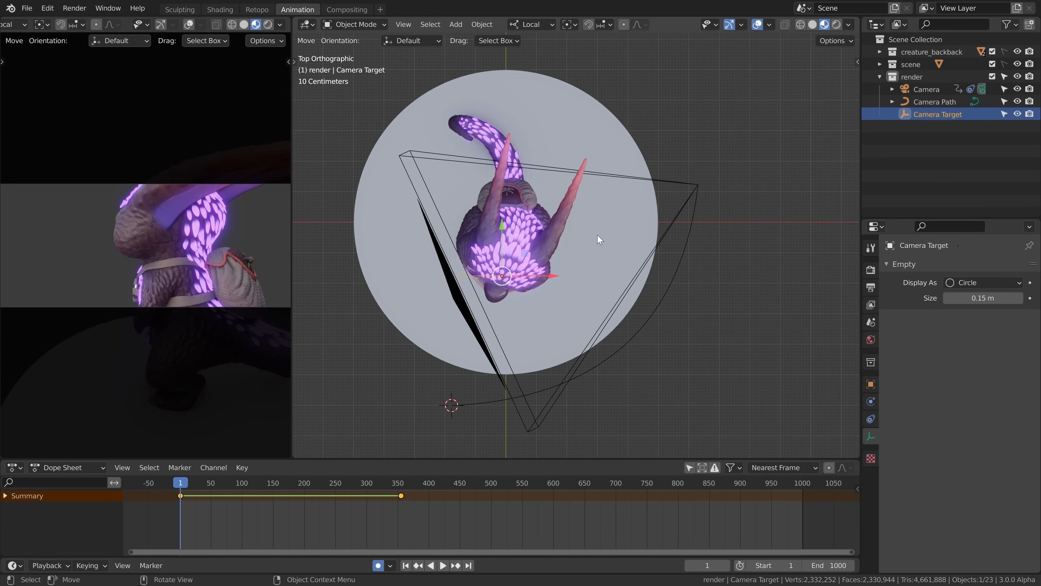
key(r)
click(593, 331)
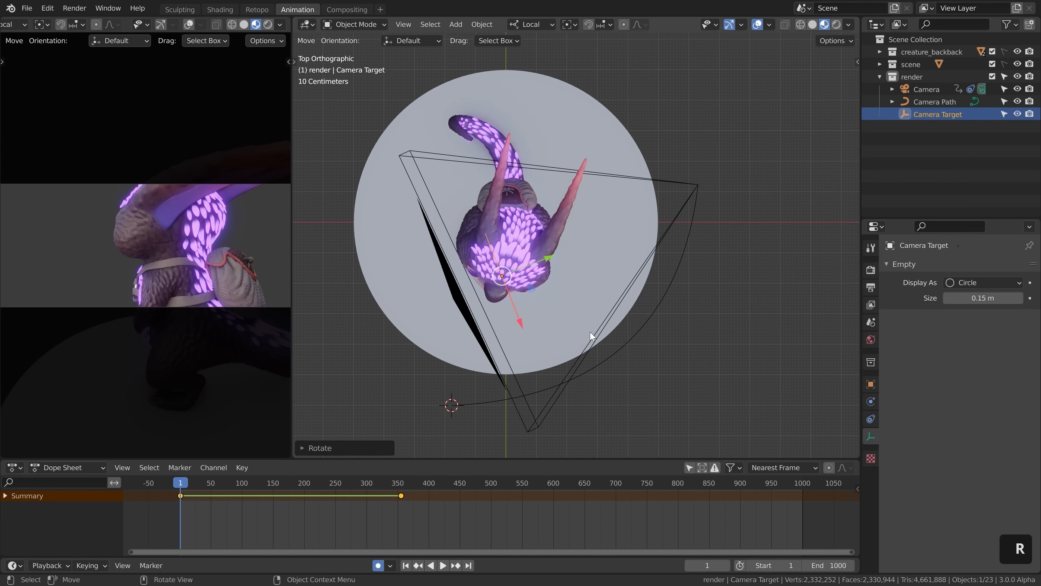
Raise Camera Target to the creature's eye level in the front view and shift it back over the head in the top view.
key(KP_1)
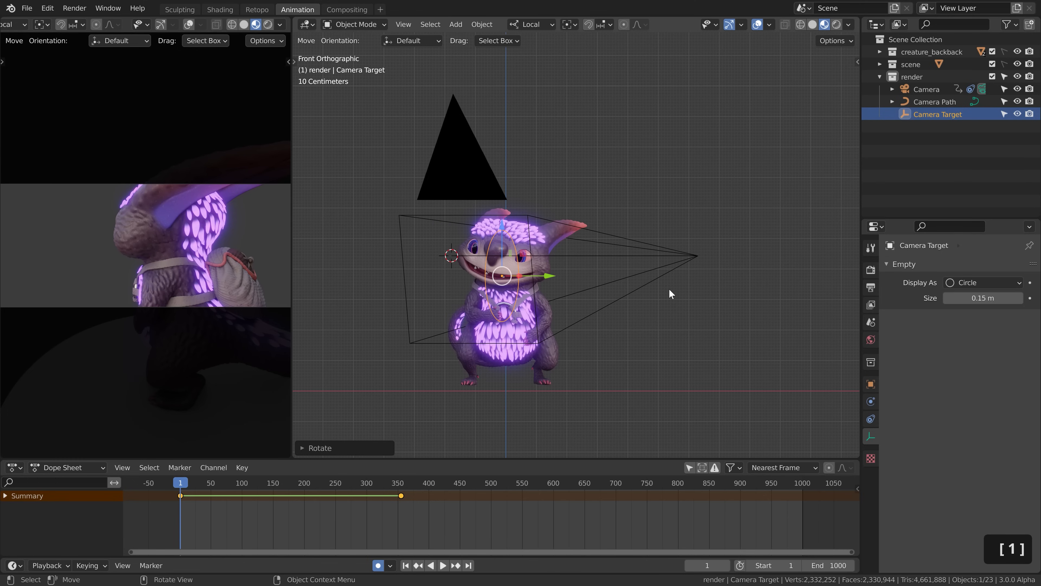
key(g)
click(584, 287)
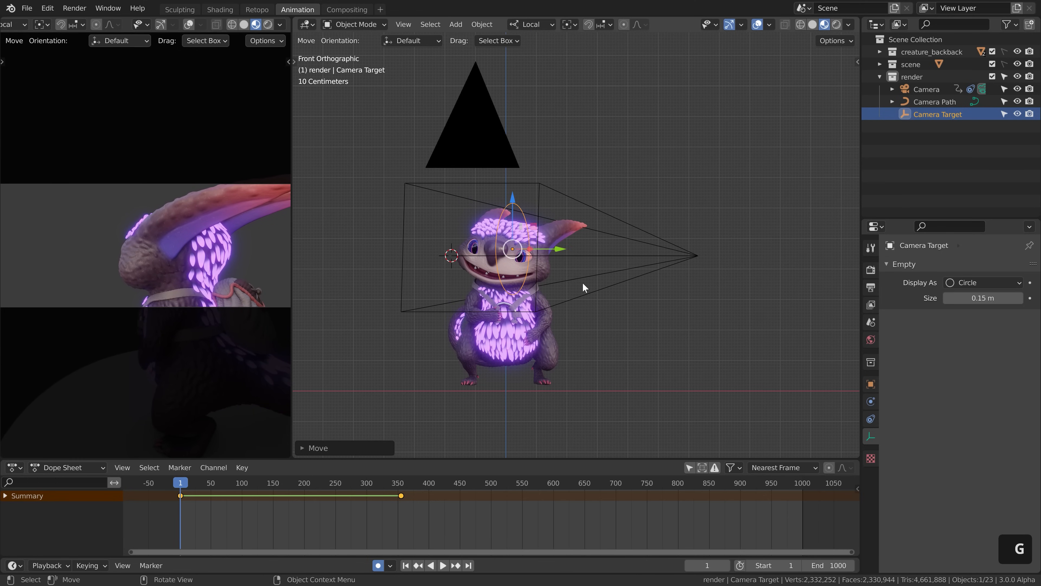
key(KP_7)
key(g)
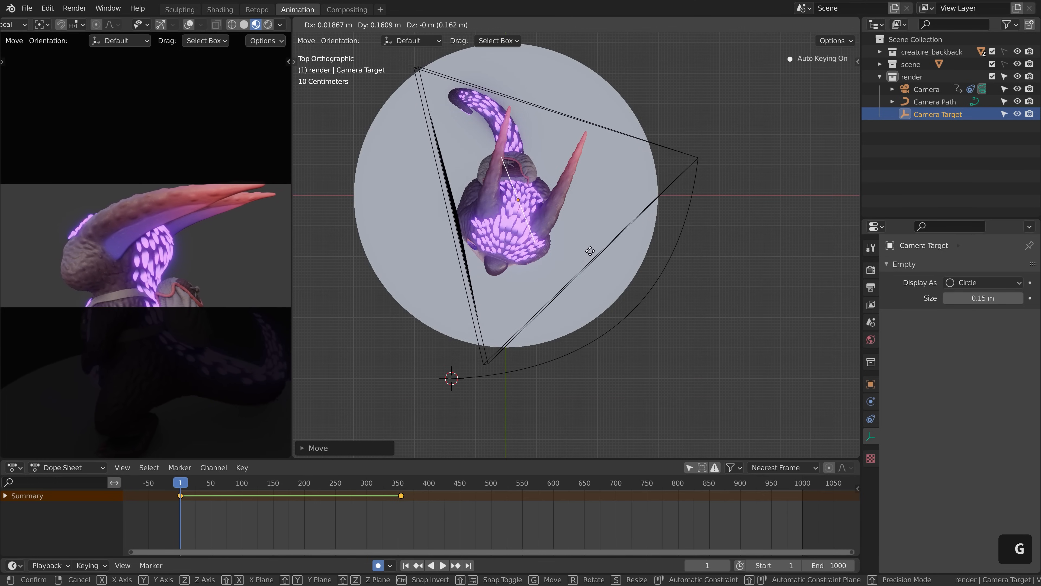
click(587, 252)
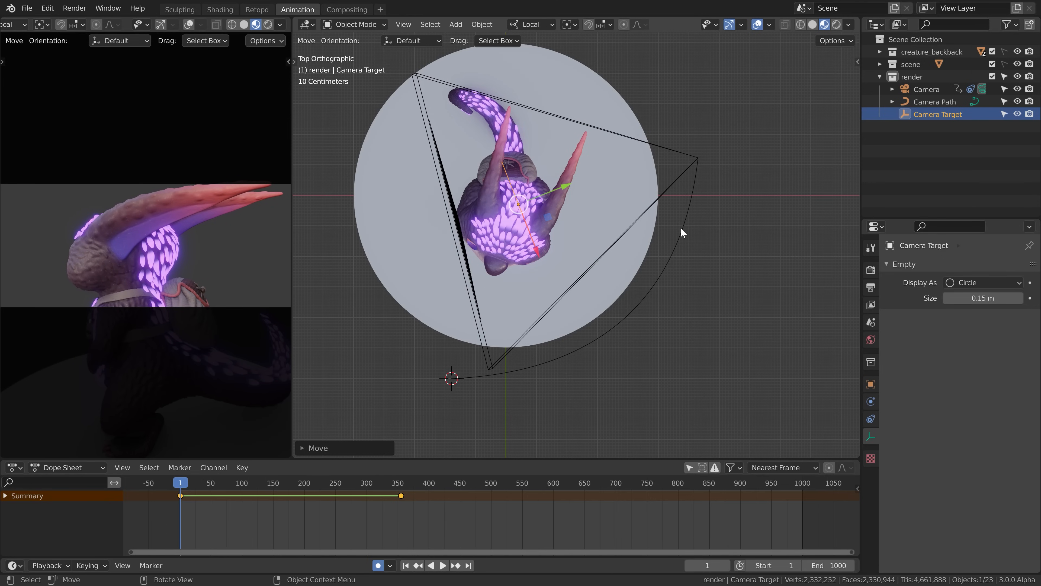
Edit Camera Path in the top view, pulling its start point toward the creature's front and its middle control point forward and inward.
click(682, 232)
key(Tab)
key(g)
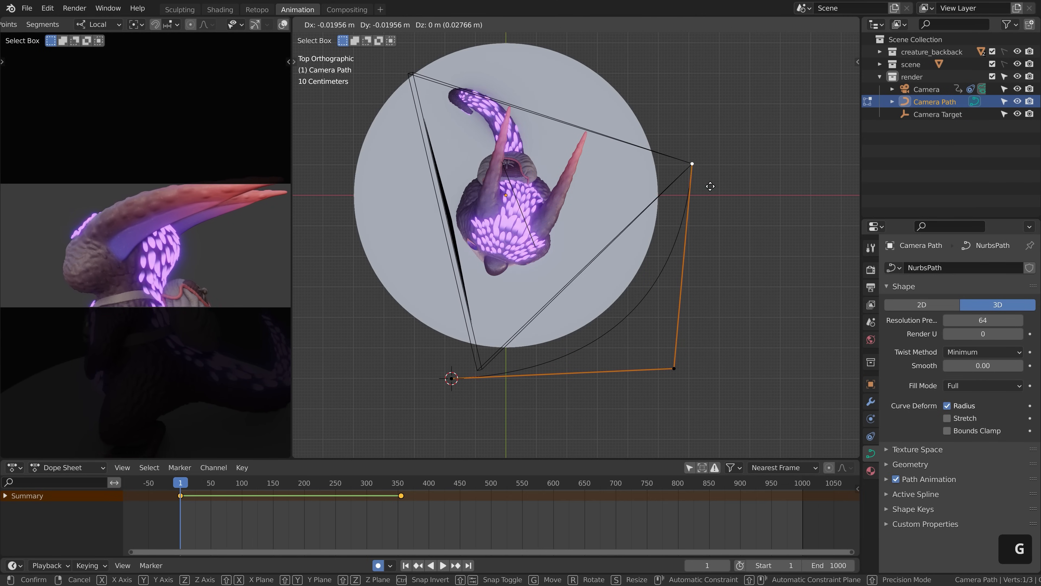
click(703, 246)
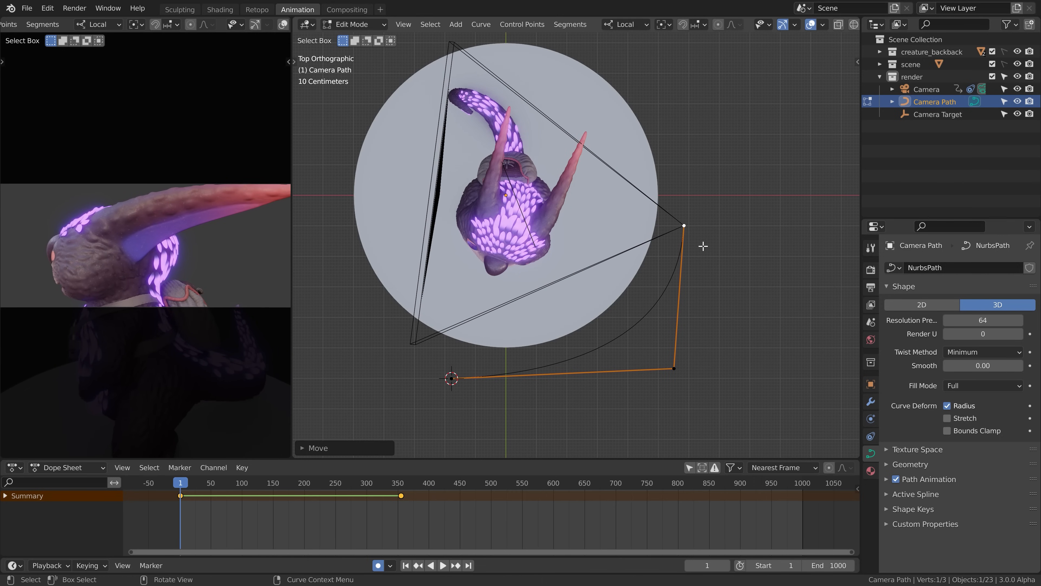
click(681, 375)
key(g)
click(649, 408)
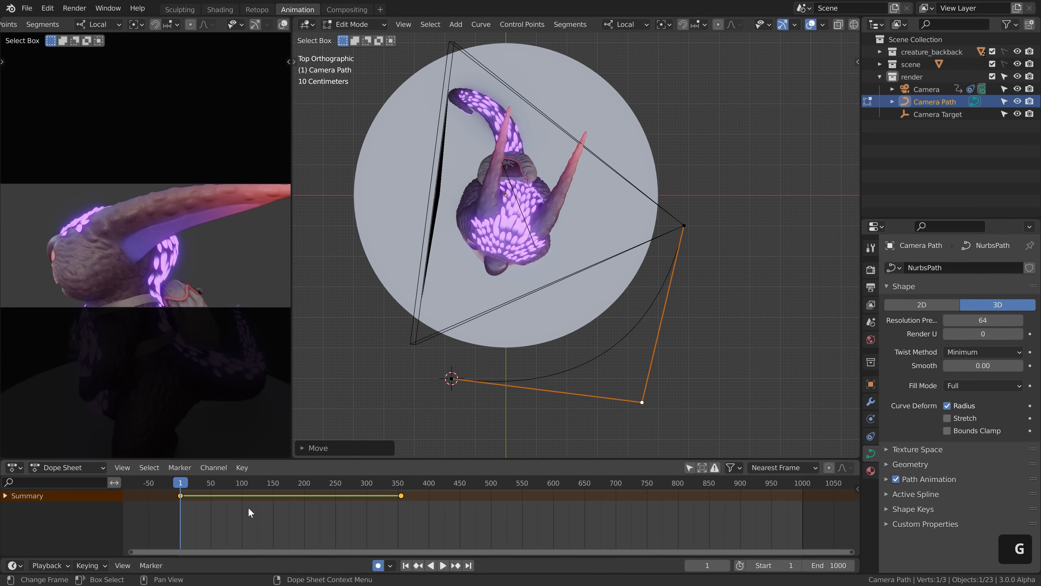
Go to frame 353 and move Camera Path's end point slightly away from the creature to adjust the final framing.
drag(186, 484, 399, 487)
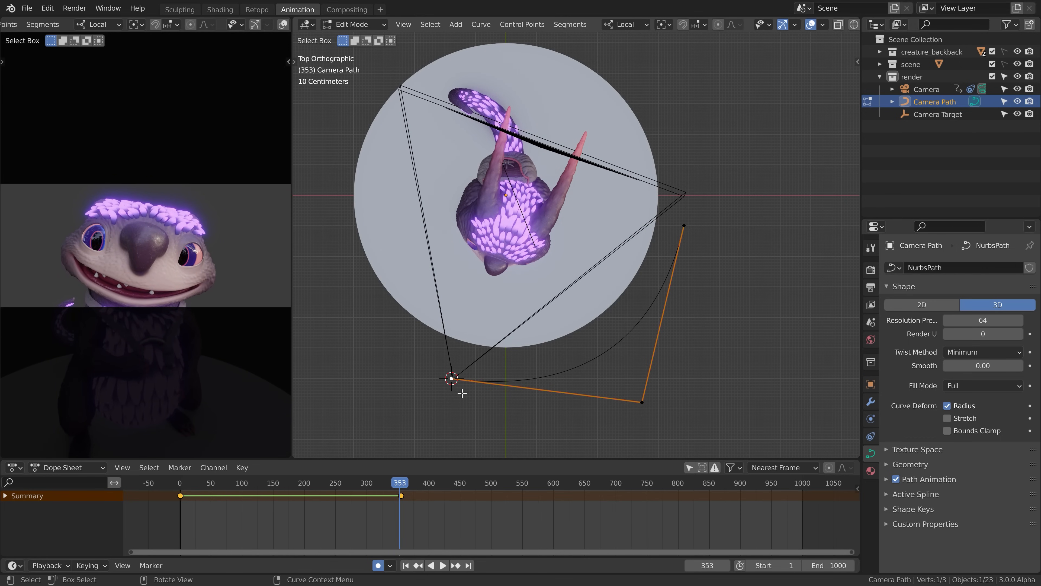
key(g)
click(468, 405)
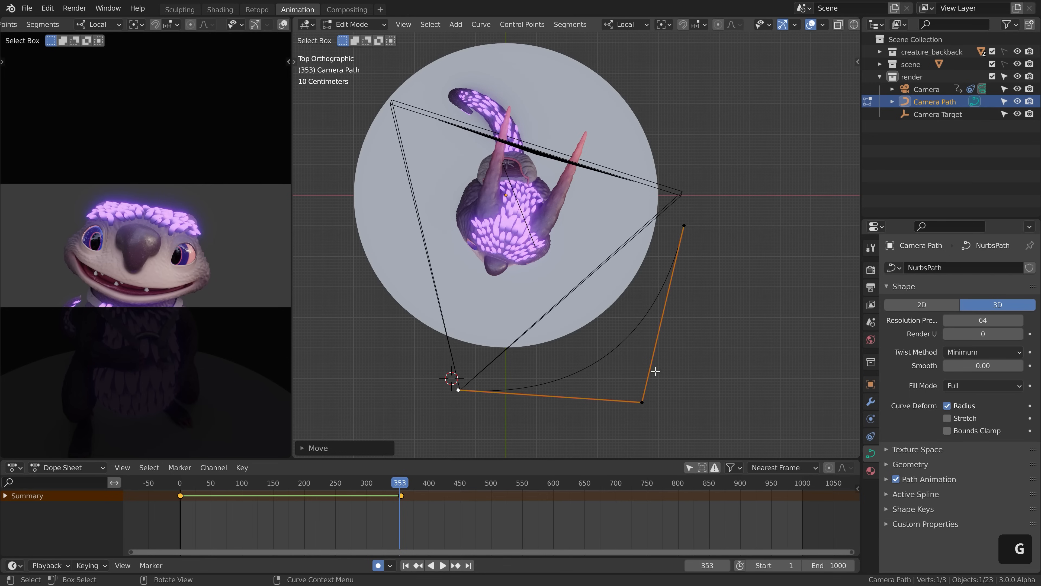
Move Camera Path's middle control point outward to round the arc, checking at frame 114, and leave Edit Mode.
click(651, 400)
key(g)
click(658, 416)
drag(361, 484, 251, 484)
key(g)
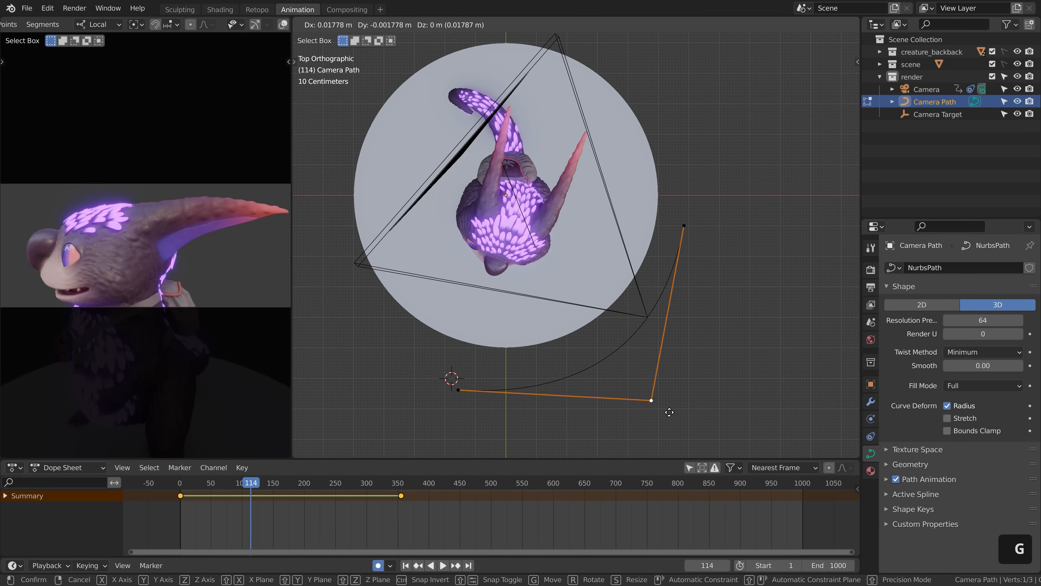
click(673, 427)
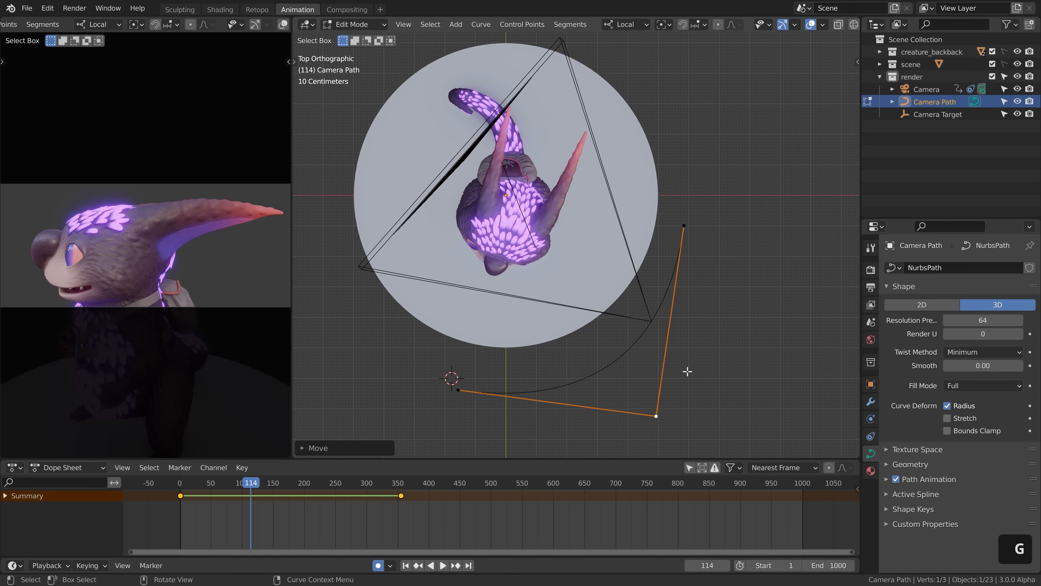
key(Tab)
Limit the Dope Sheet to selected objects and insert a Location & Rotation keyframe on Camera Target at frame 1.
click(514, 189)
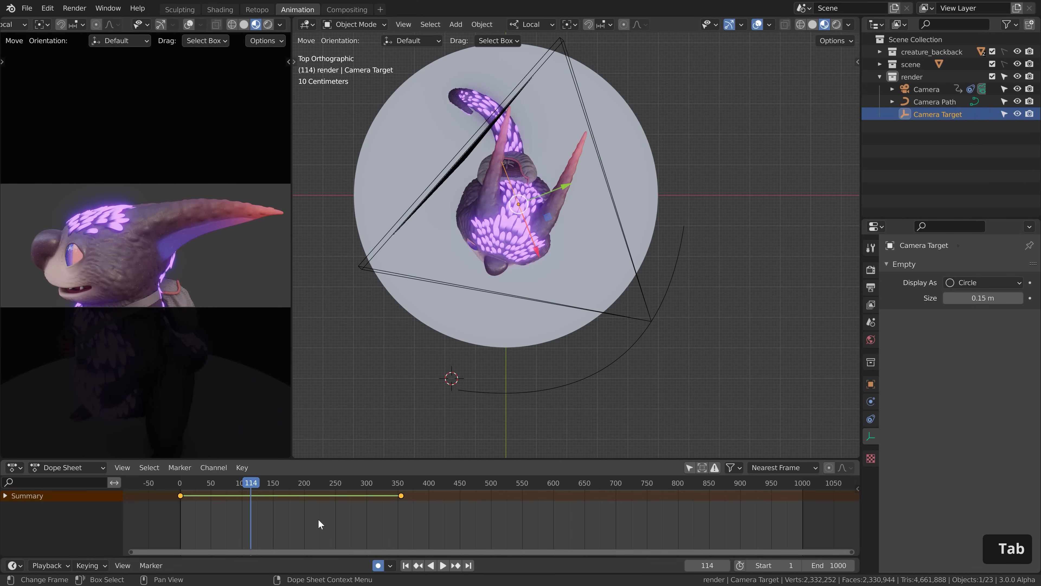
drag(245, 484, 285, 501)
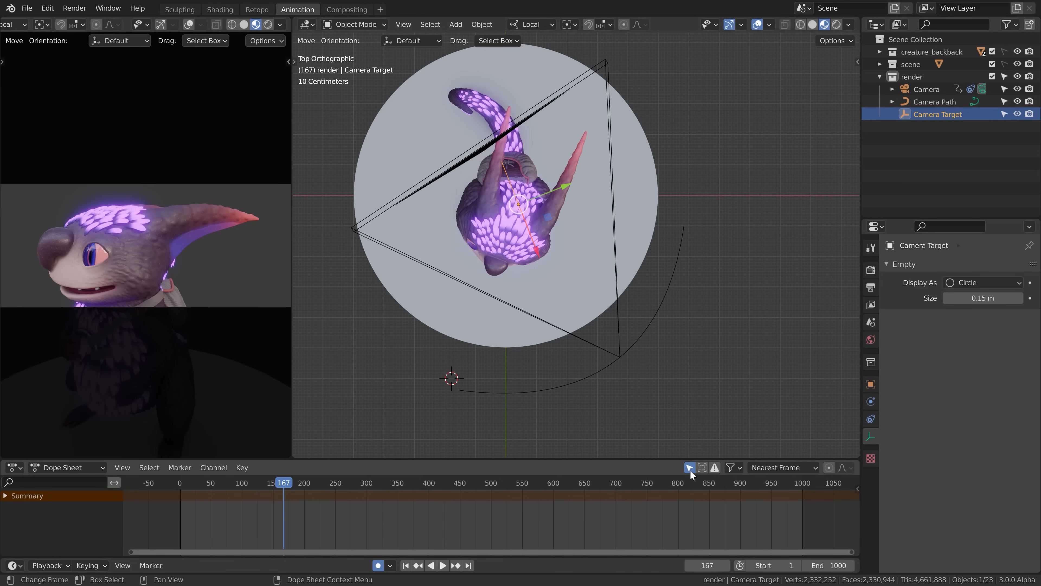
drag(364, 480, 194, 511)
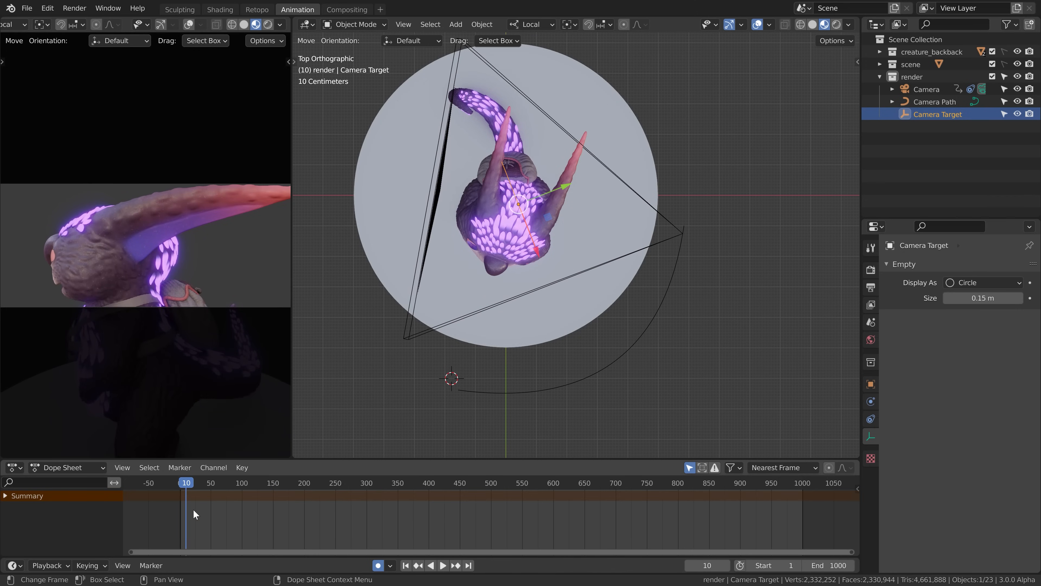
click(180, 483)
key(Right)
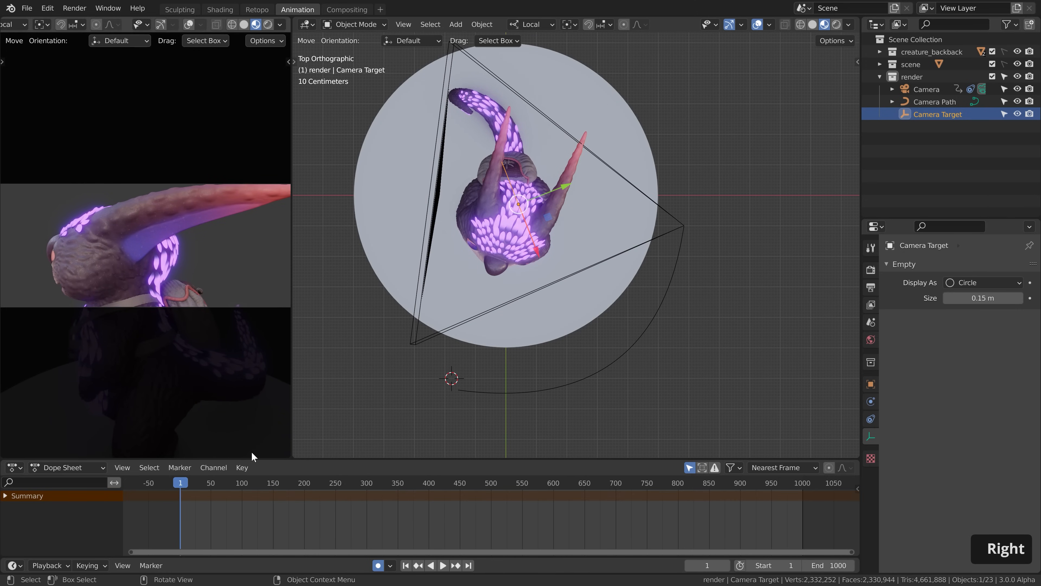
key(i)
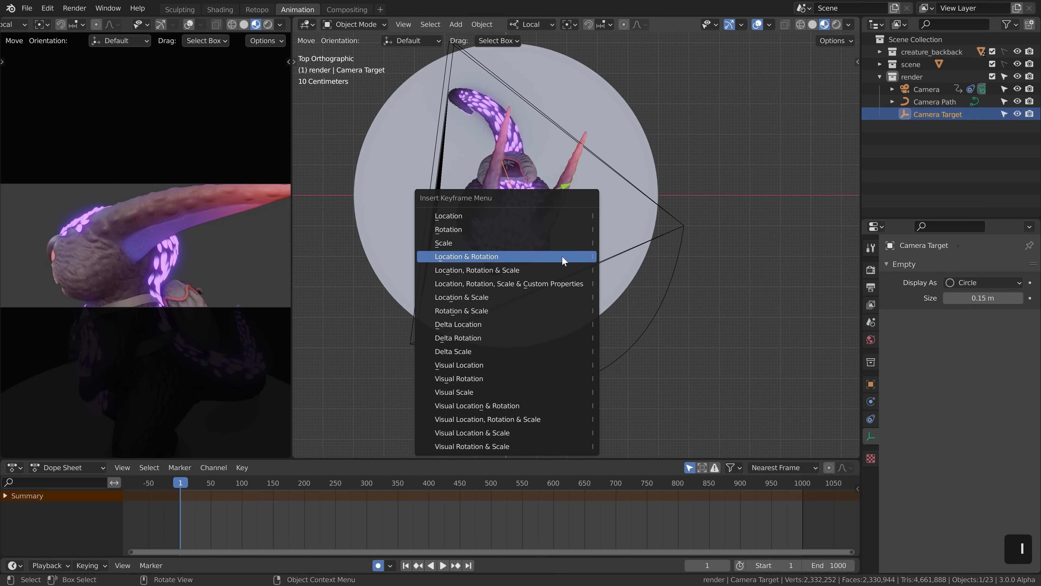
click(562, 256)
Rotate Camera Target in the top view to face the camera, and shift it slightly in a perspective side view.
key(r)
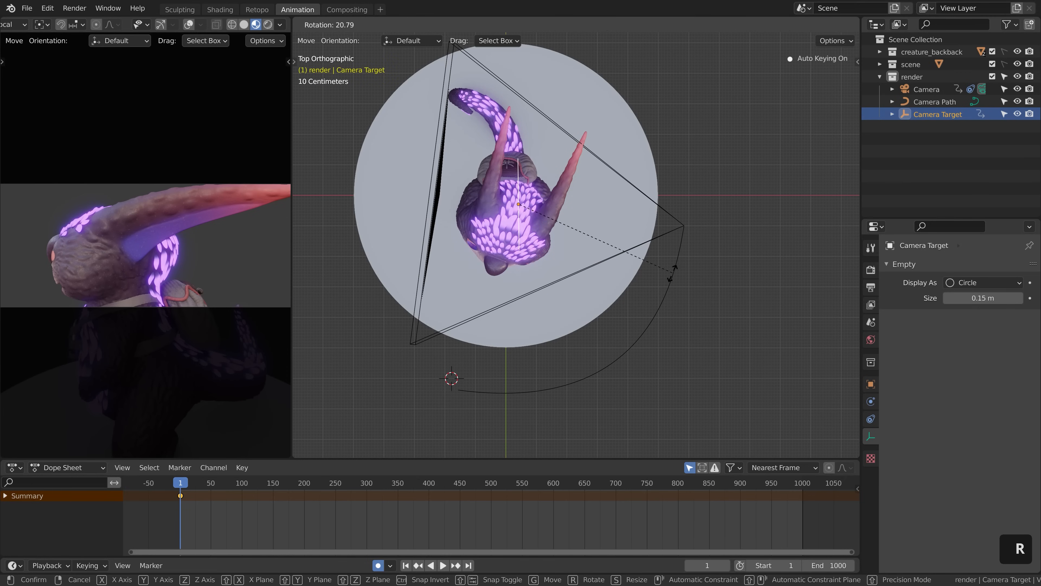
click(665, 289)
middle_drag(554, 210, 505, 189)
scroll(505, 190, up, 3)
key(g)
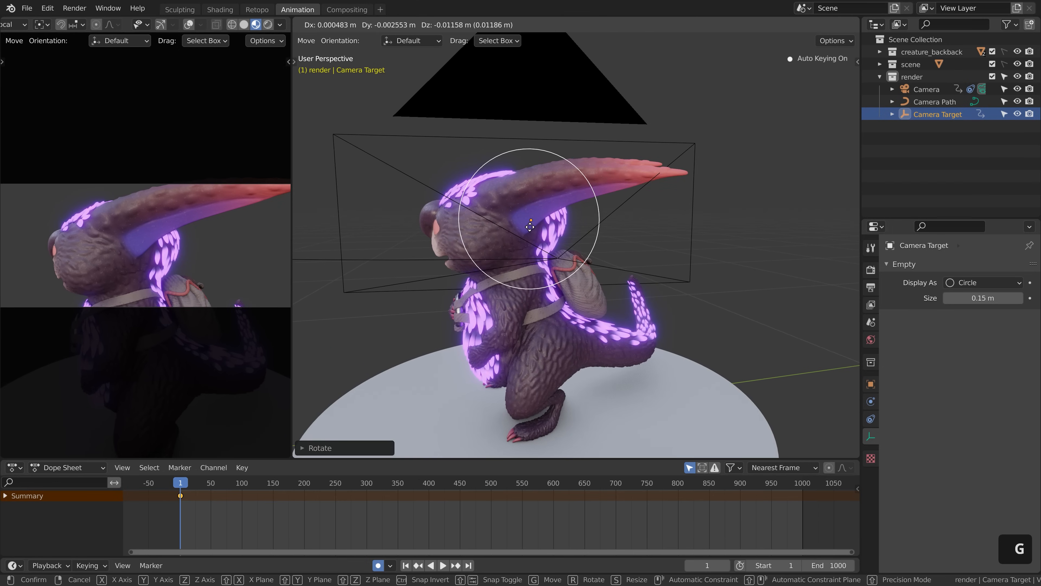
click(630, 248)
Tilt Camera Target about 15 degrees at frame 1 and nudge it slightly upward to refine the opening shot.
key(r)
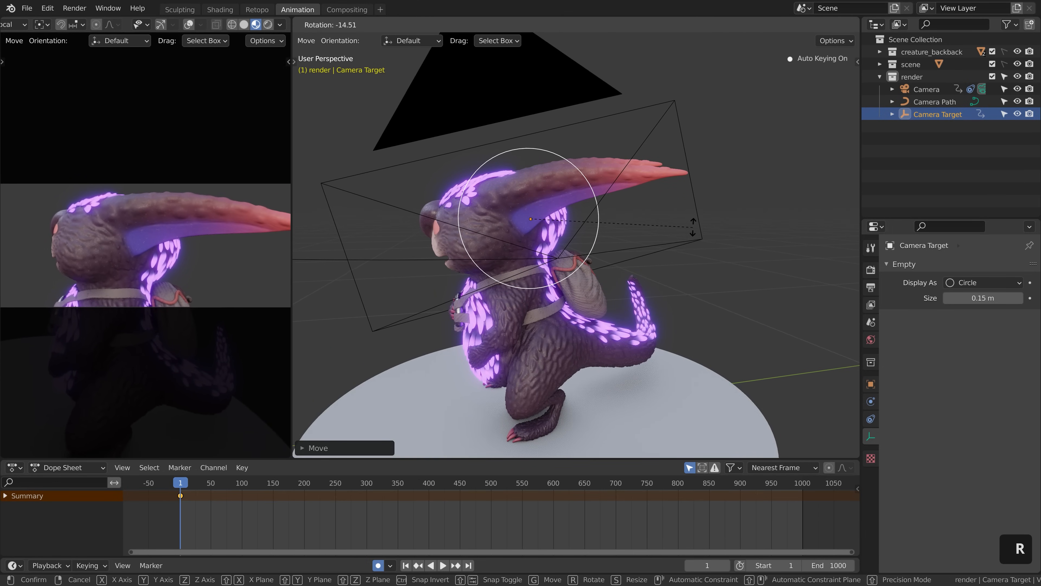
click(694, 234)
key(g)
click(593, 390)
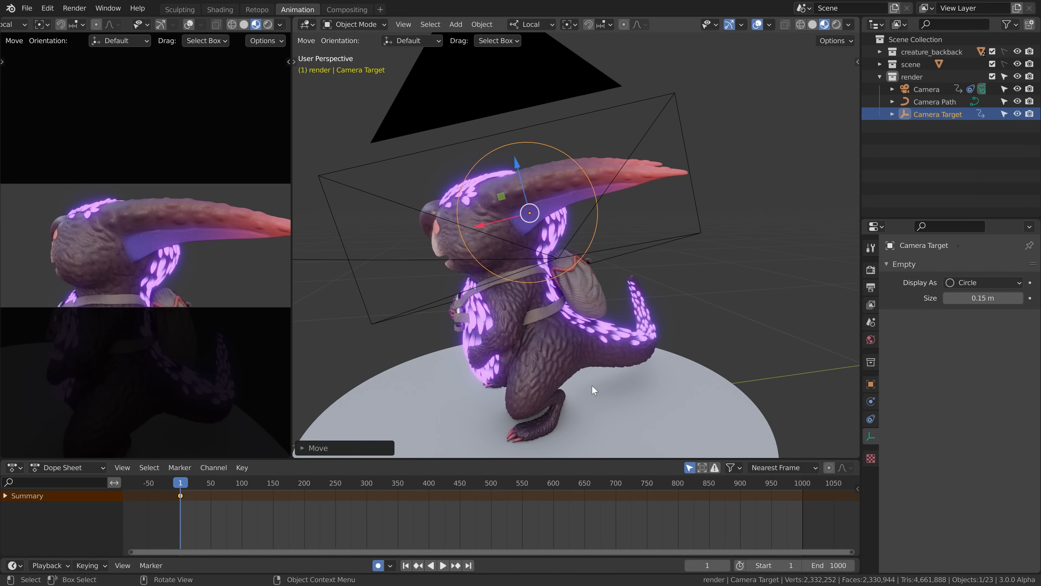
Select Camera and move the current frame to its last keyframe at frame 355.
drag(192, 487, 348, 484)
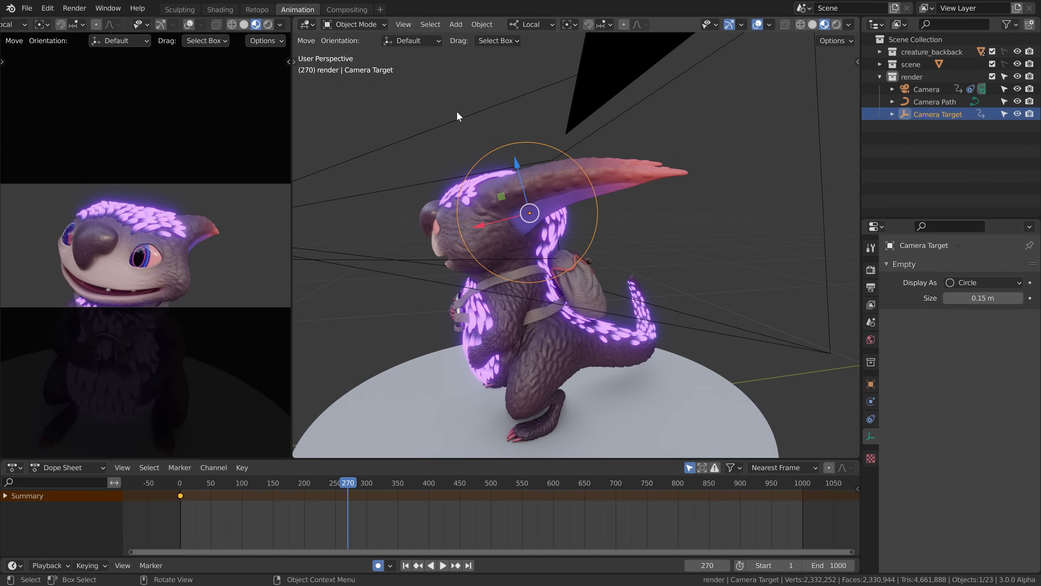
click(470, 120)
scroll(392, 510, up, 8)
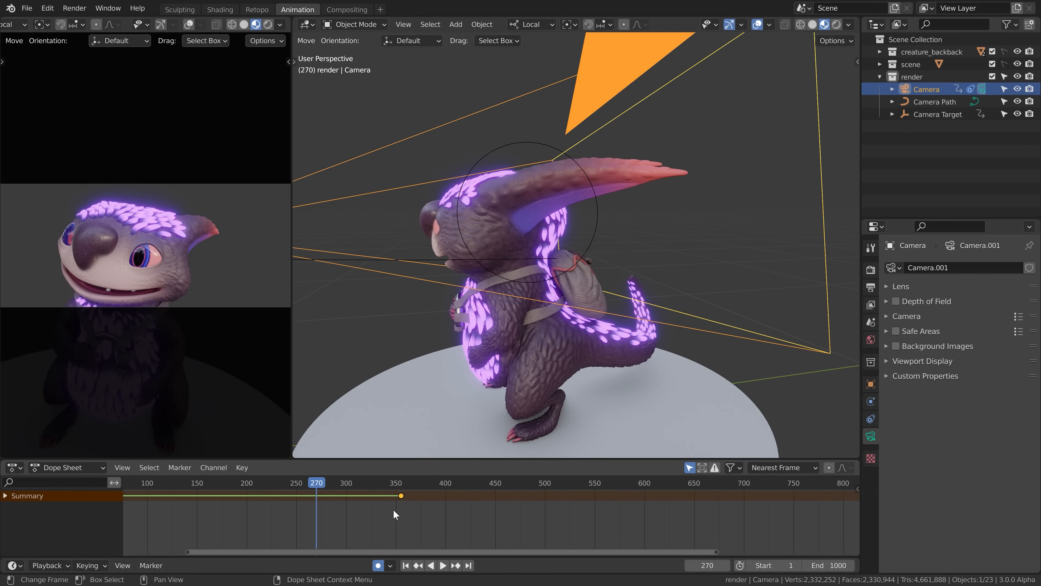
click(419, 483)
scroll(526, 205, down, 4)
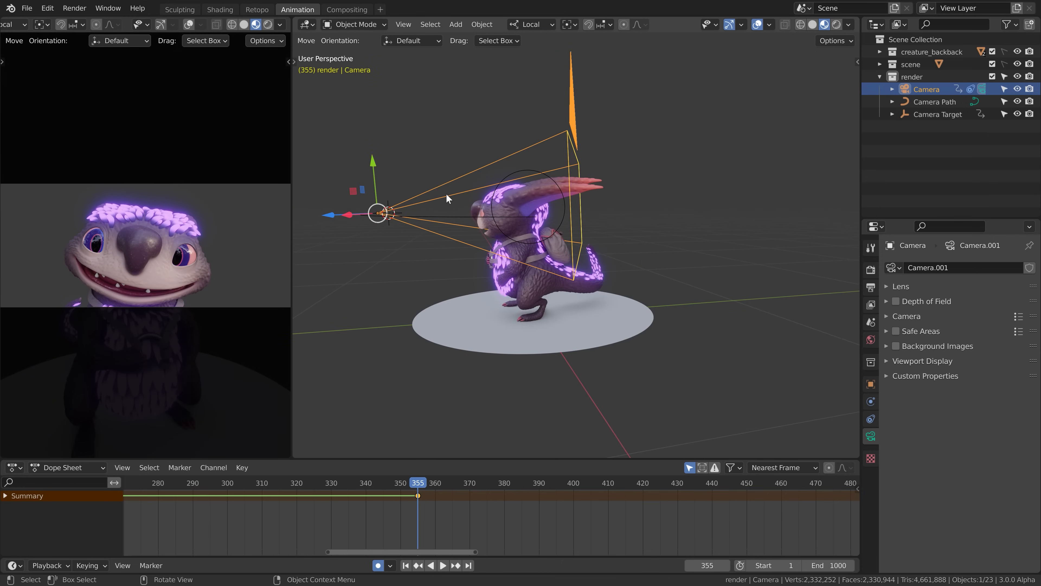
At frame 355, select Camera Target, rotate it in the top view to face the camera, and shift it slightly.
click(524, 169)
key(KP_7)
key(r)
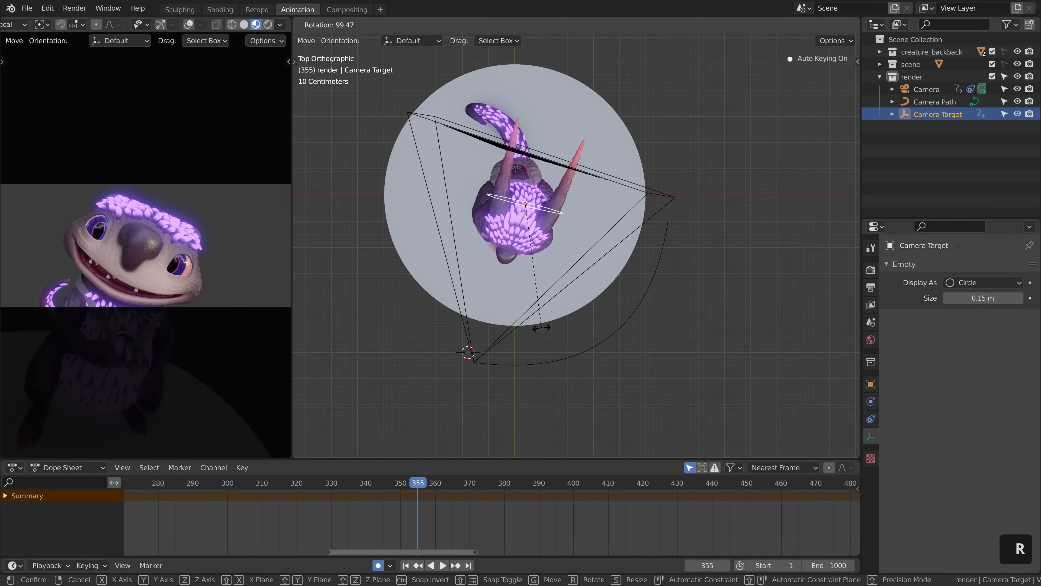
click(593, 209)
key(g)
click(583, 244)
Rotate Camera Target in the front view to level the closing shot at frame 355, and nudge its position slightly.
key(KP_1)
key(r)
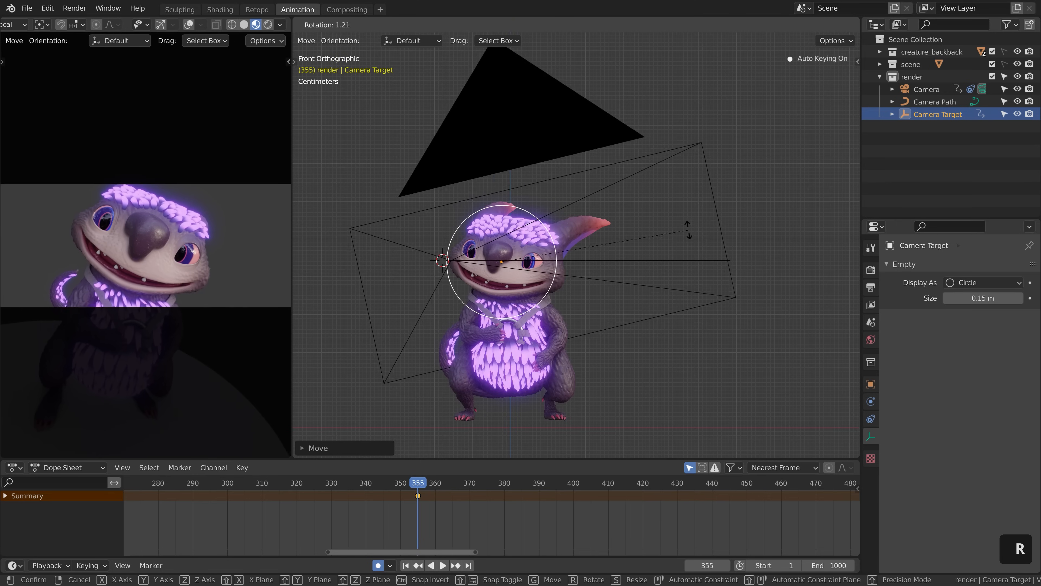
key(g)
click(665, 258)
key(g)
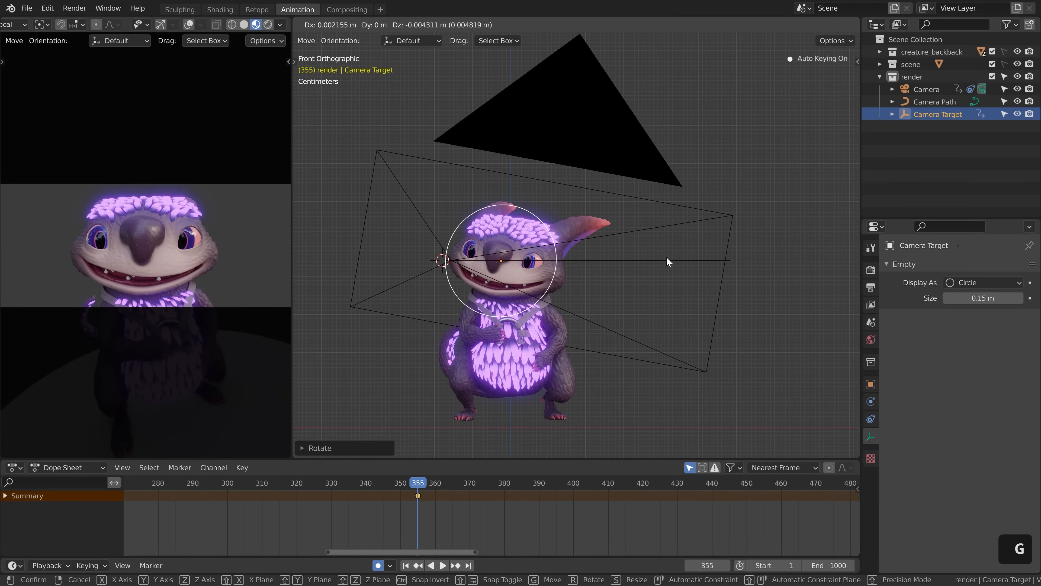
click(578, 290)
Play the camera animation from the first keyframe, and scrub back to frame 122 to check the framing.
scroll(436, 508, down, 10)
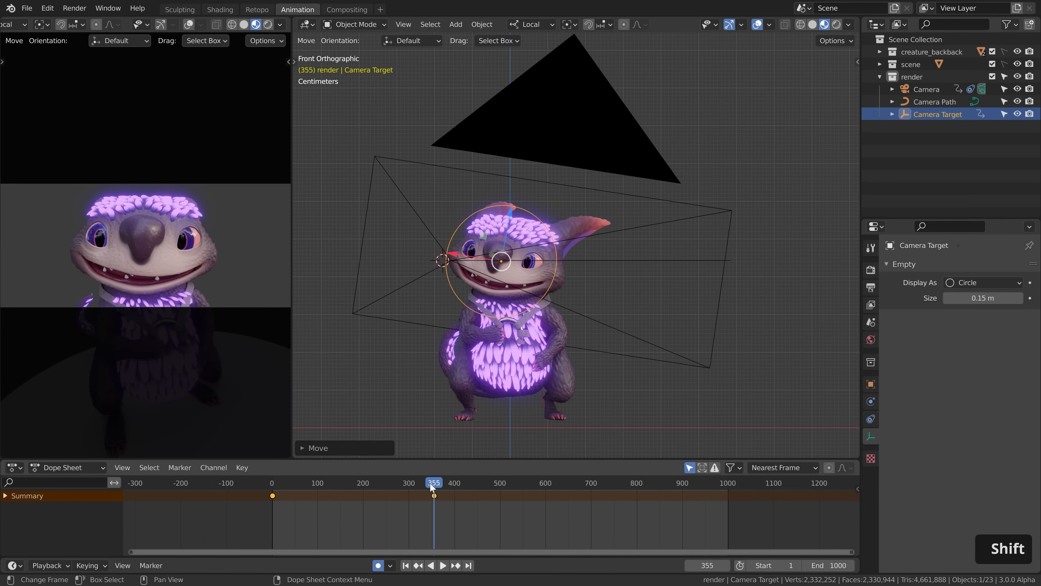
drag(430, 483, 272, 483)
key(space)
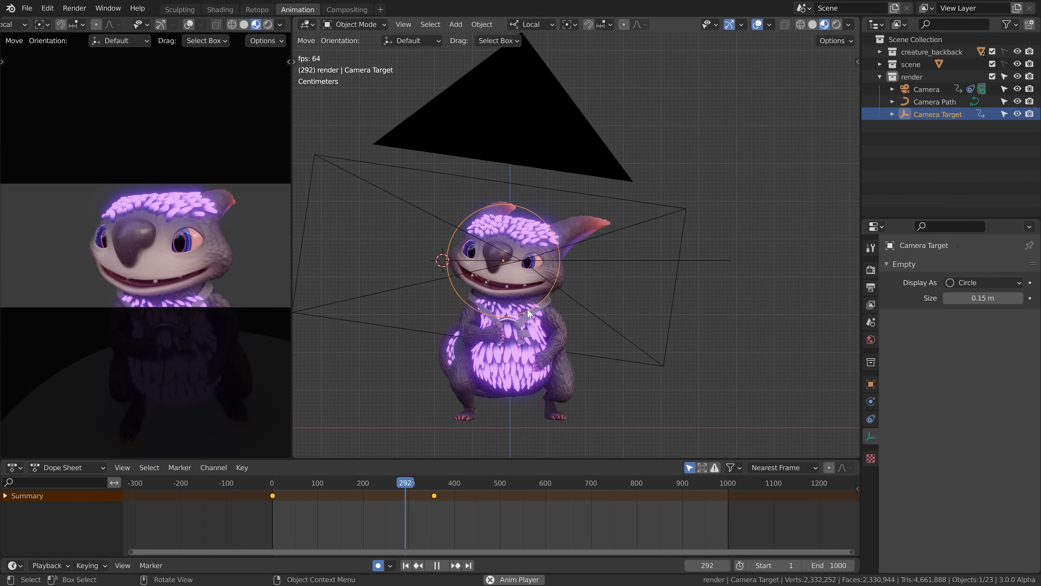
key(space)
drag(443, 480, 327, 486)
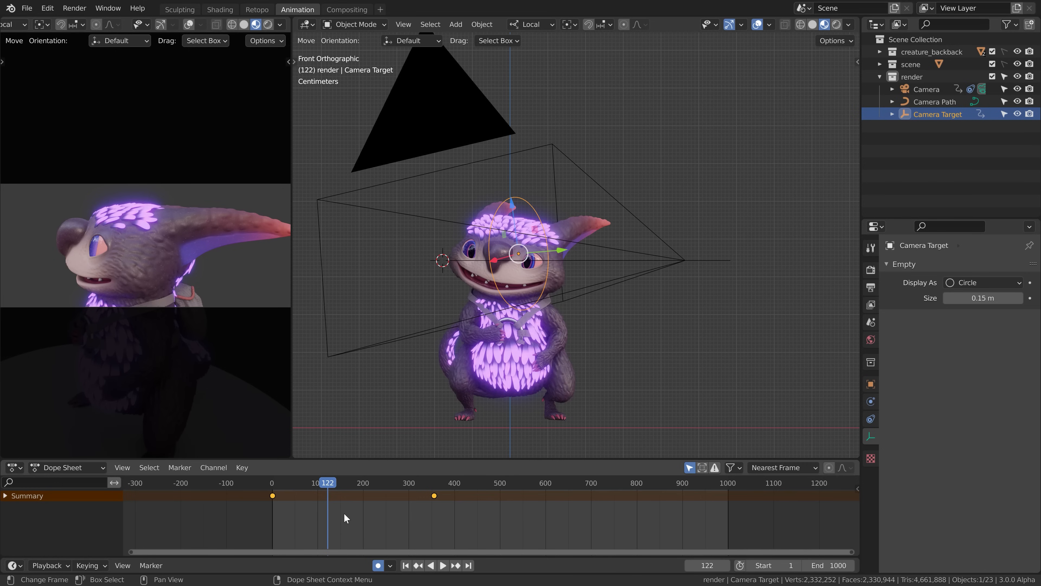
Set Camera Target's keyframe interpolation to Linear and define a preview range from frame 0 to 357.
key(t)
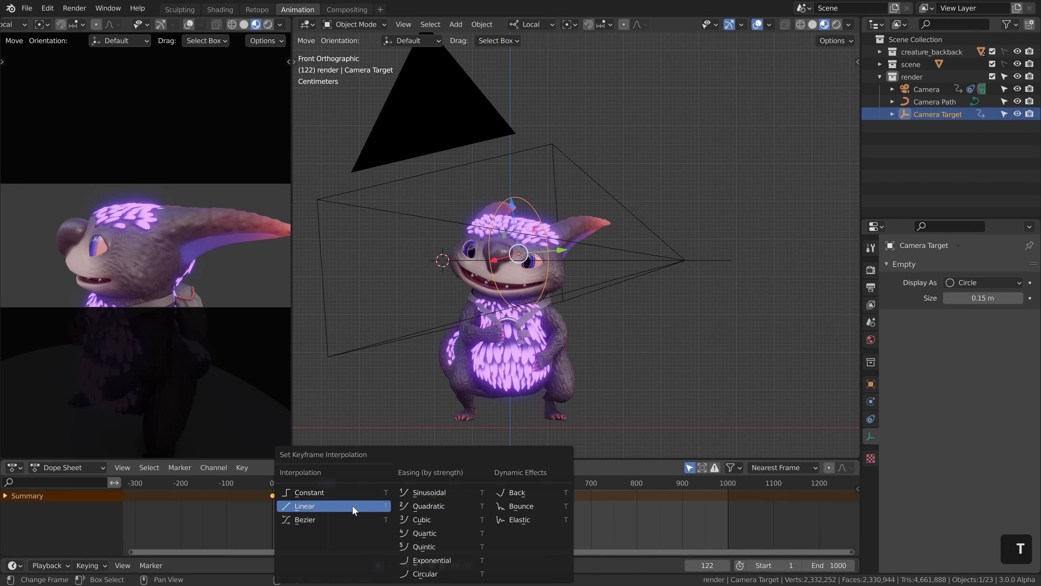
click(353, 510)
scroll(235, 493, up, 2)
key(p)
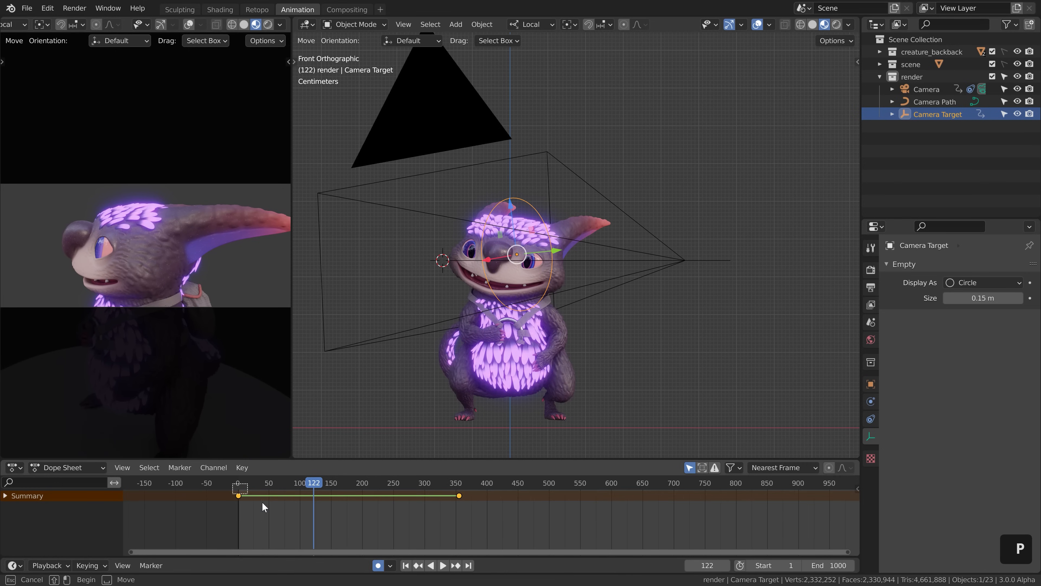
mouse_move(232, 484)
mouse_down()
mouse_move(471, 544)
mouse_move(460, 543)
mouse_up()
Play the preview range while watching the camera move from the top view, and scrub to frame 80.
key(space)
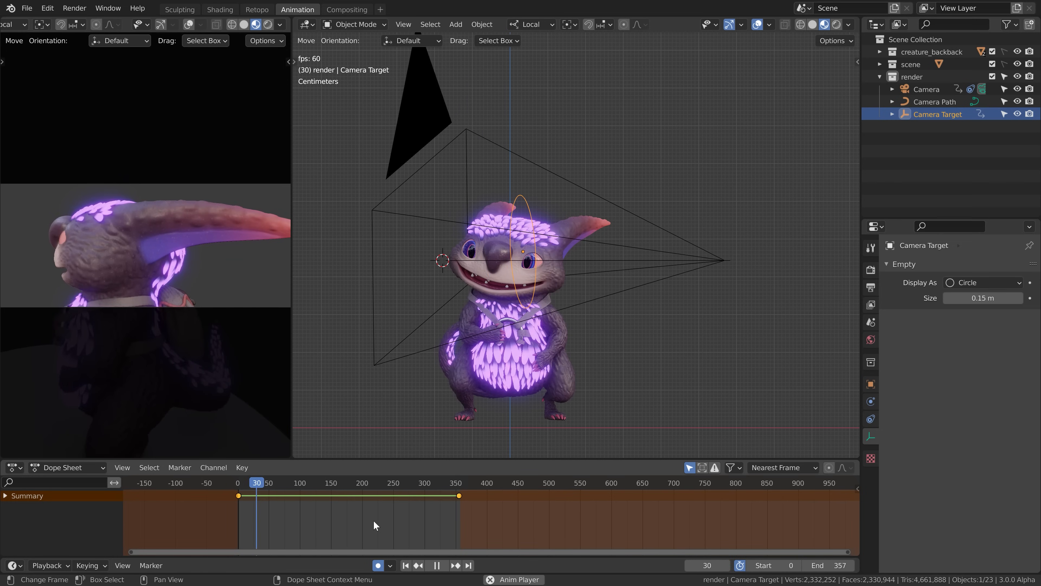
key(KP_7)
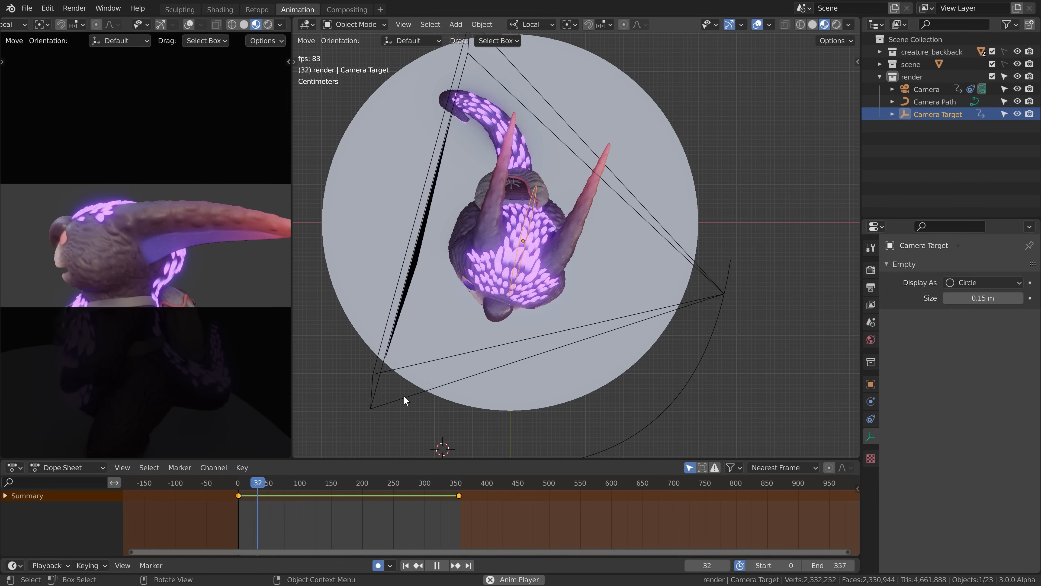
key(space)
mouse_move(298, 483)
mouse_down()
mouse_move(424, 485)
mouse_move(237, 491)
mouse_move(288, 491)
mouse_up()
Extrude an extra point from Camera Path's front end in the top view to extend the curve around the creature.
scroll(576, 276, down, 2)
shift+middle_drag(578, 279, 560, 243)
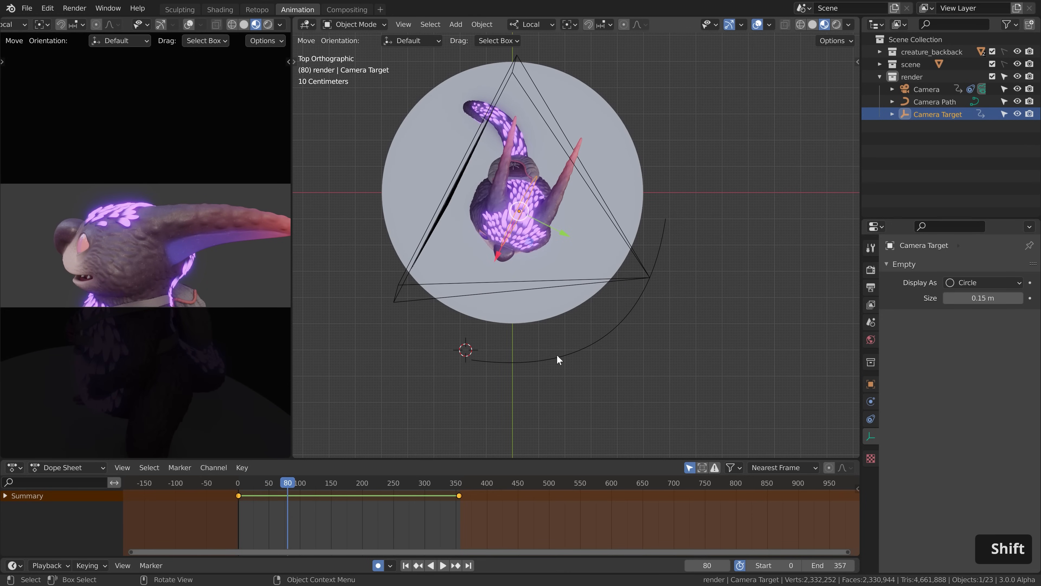
click(558, 359)
key(Tab)
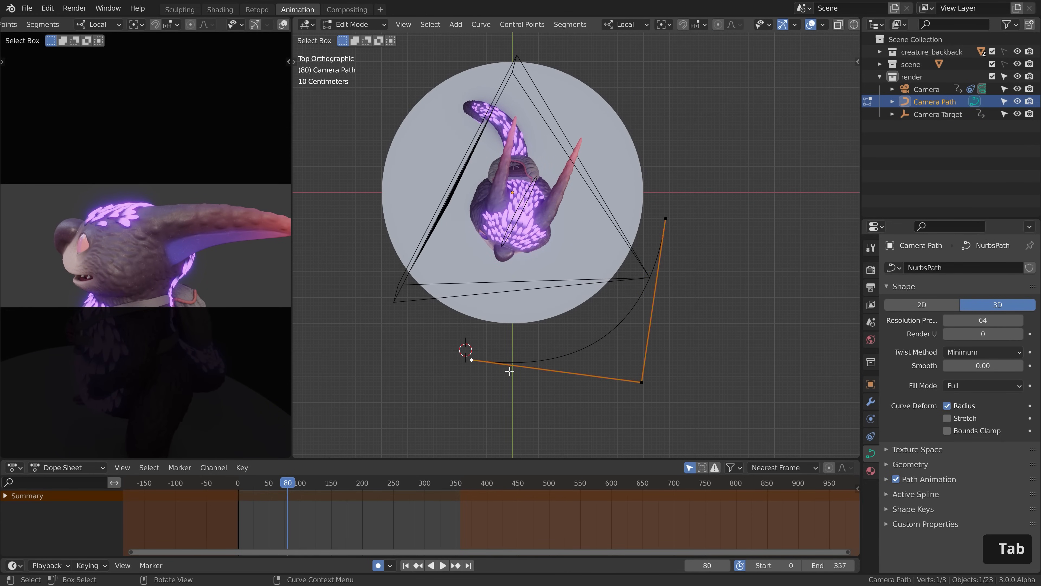
key(g)
key(Escape)
key(e)
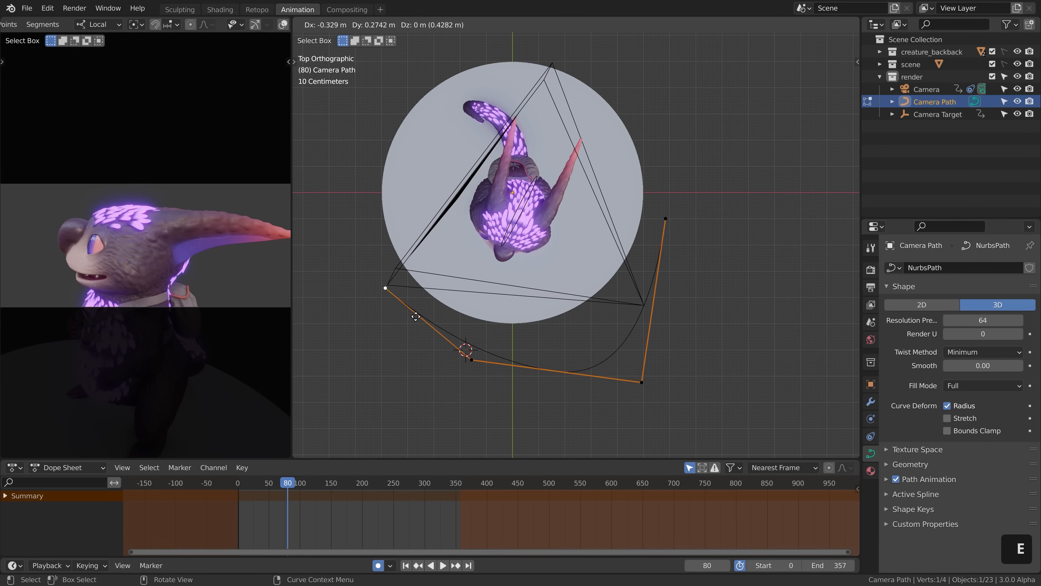
click(421, 328)
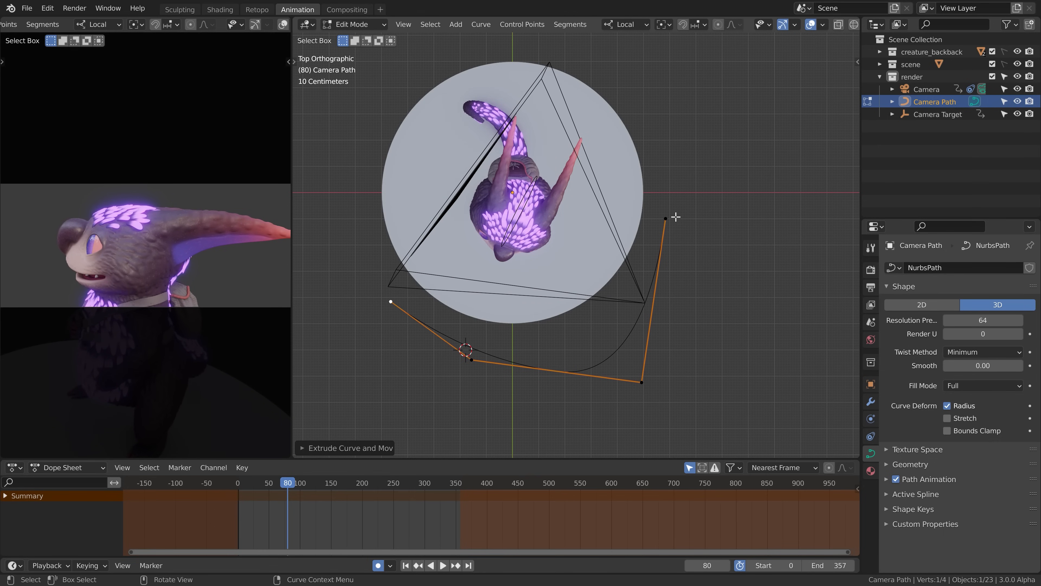
Play the animation along the extended path, and delete the extra end point from Camera Path.
key(space)
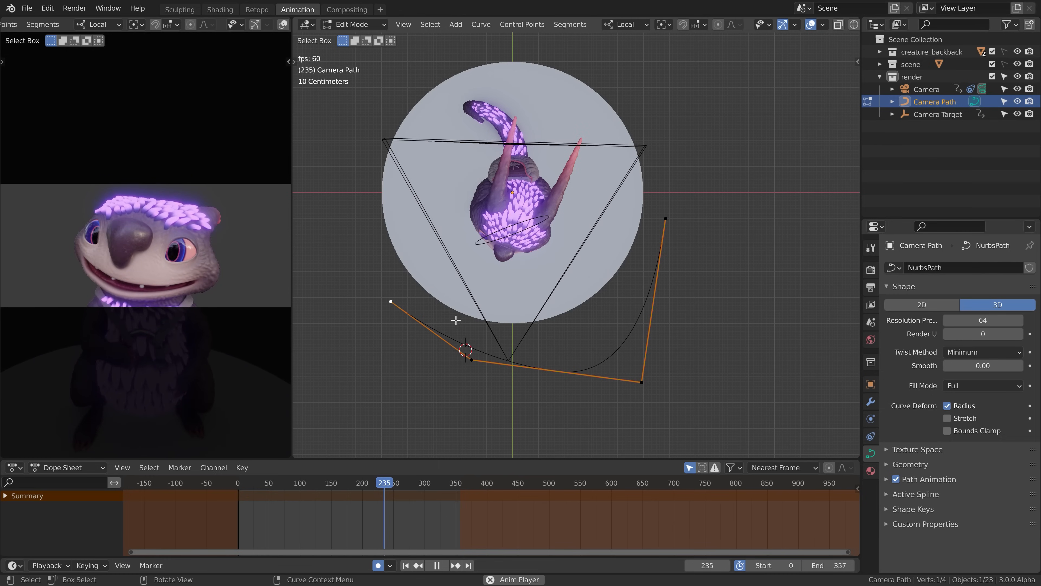
key(space)
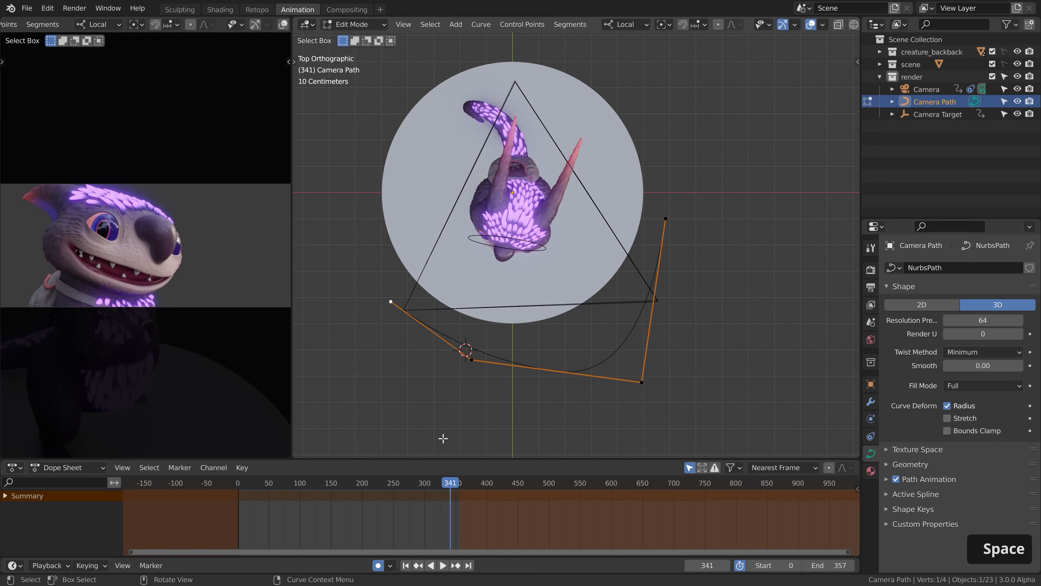
drag(437, 485, 400, 496)
key(x)
click(384, 293)
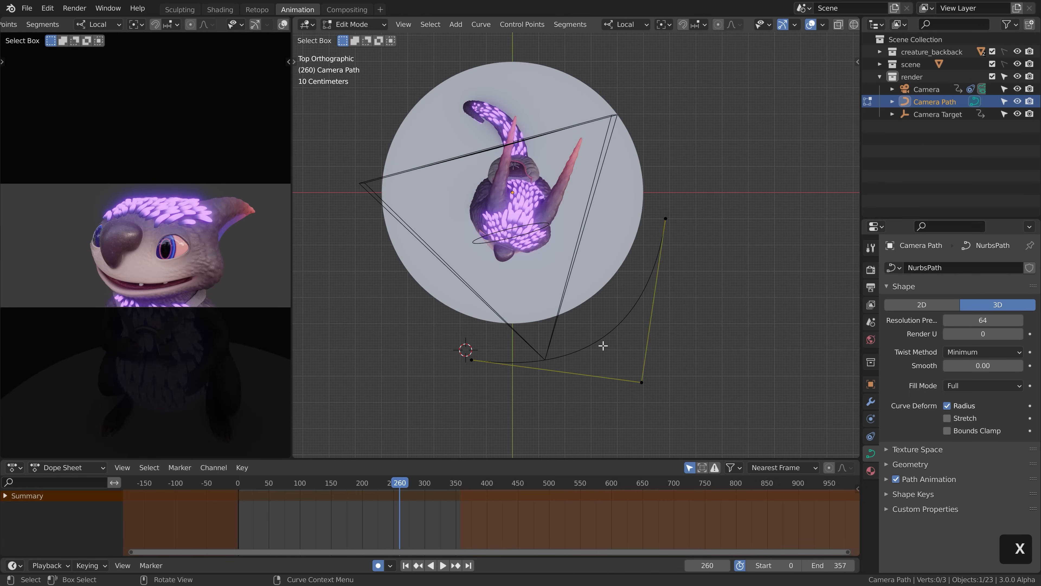
Reposition Camera Path's middle control point and lower its front end point by about 0.04 m.
mouse_move(330, 494)
mouse_down()
mouse_move(255, 494)
mouse_move(345, 486)
mouse_up()
click(641, 382)
middle_drag(641, 383, 640, 274)
key(g)
click(640, 420)
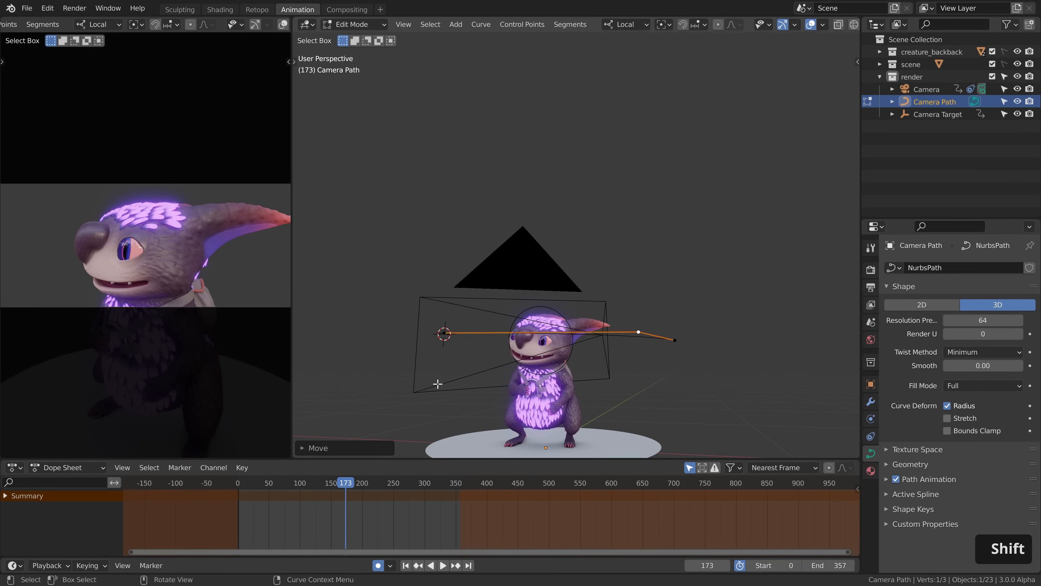
click(446, 334)
key(g)
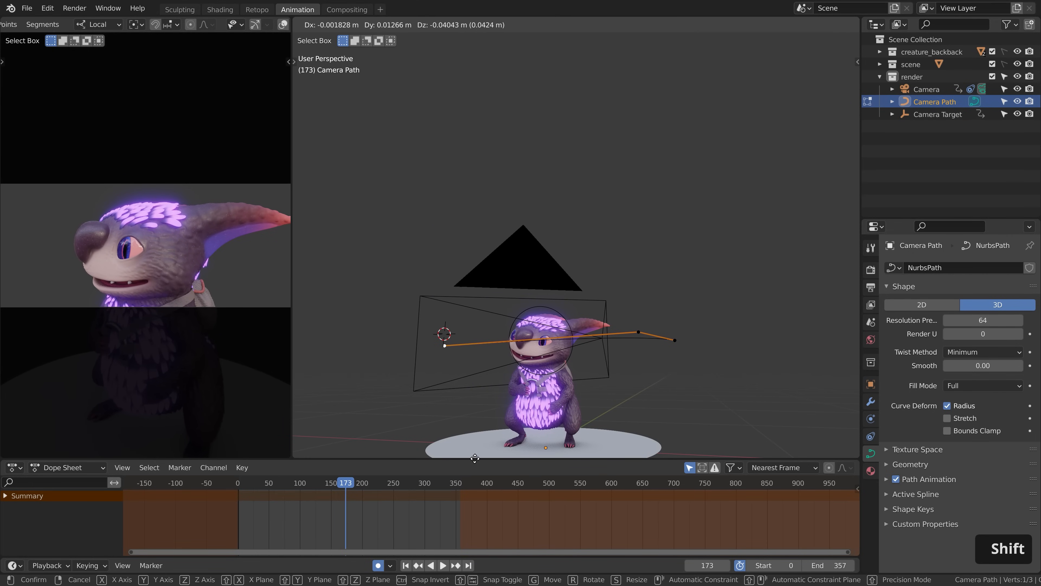
click(445, 348)
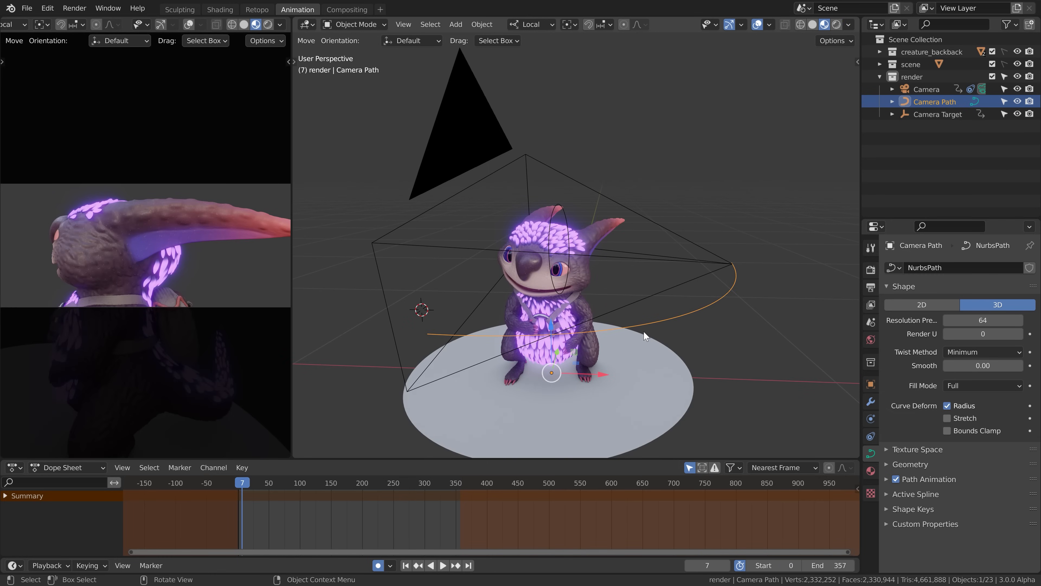
Move Camera Target's last keyframe to about frame 200 and play the animation to check the timing.
scroll(584, 306, up, 5)
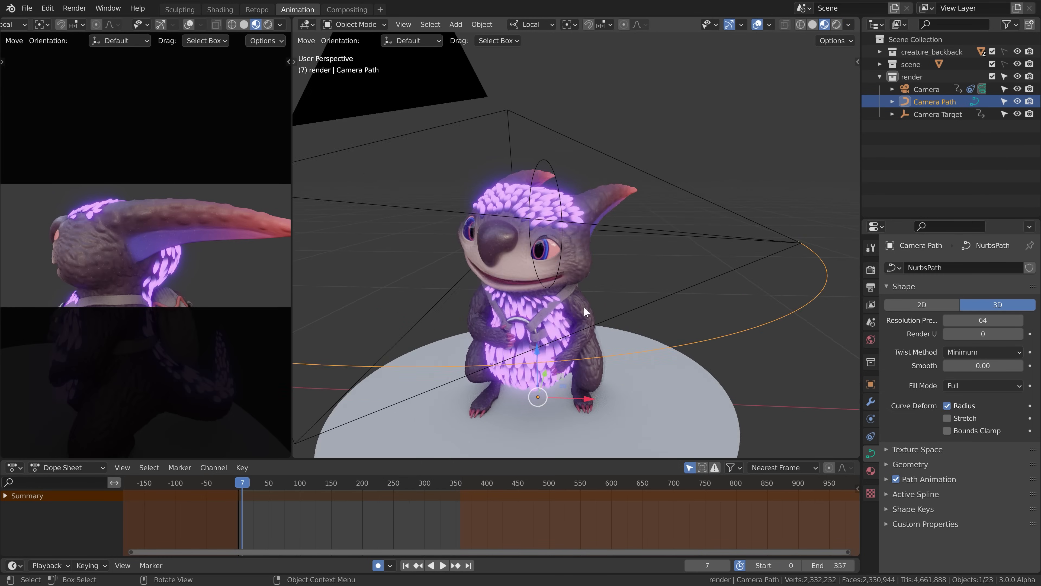
shift+click(542, 119)
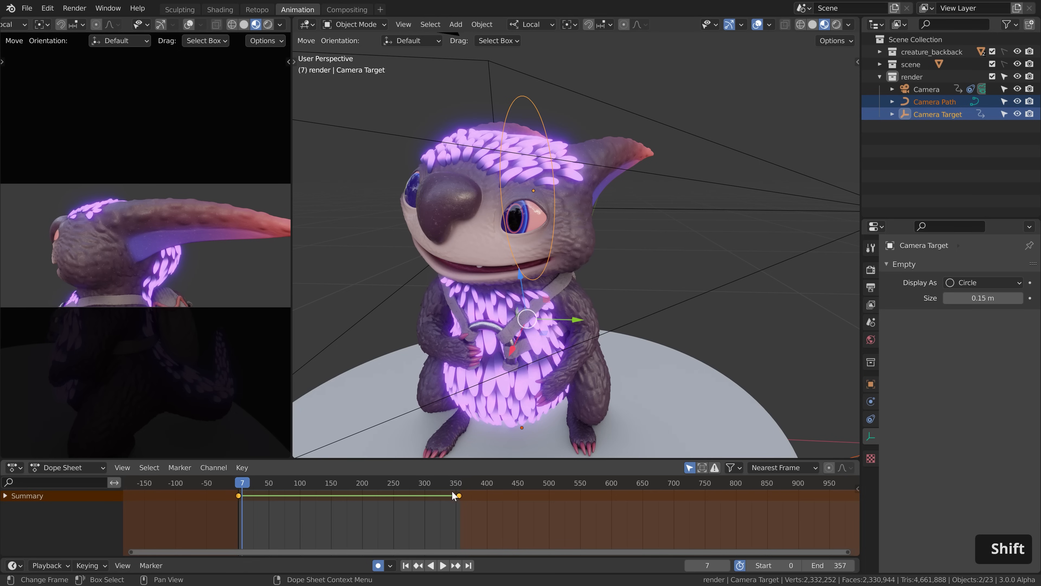
drag(453, 493, 465, 497)
click(459, 495)
key(g)
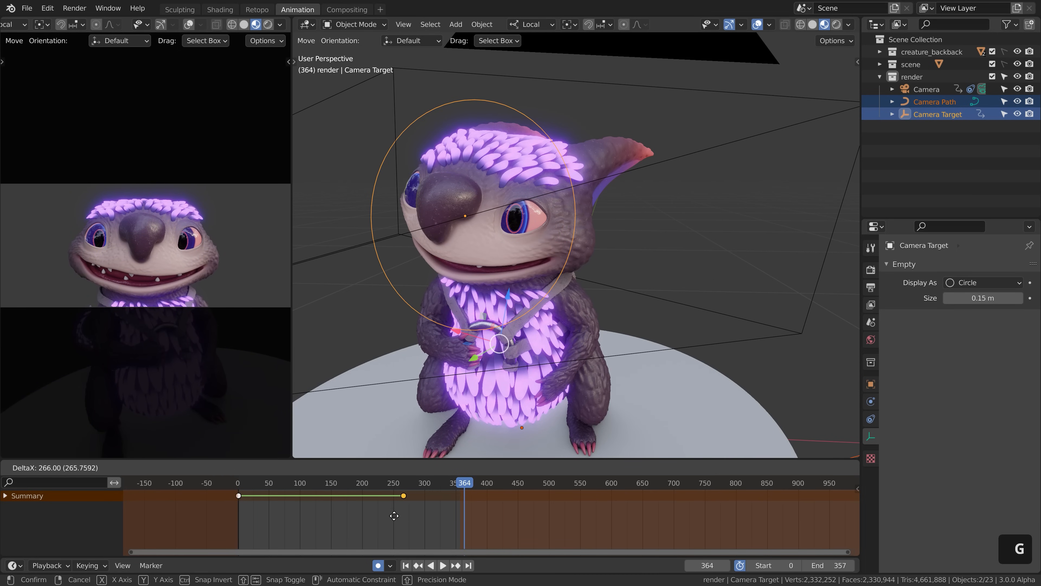
click(351, 511)
key(space)
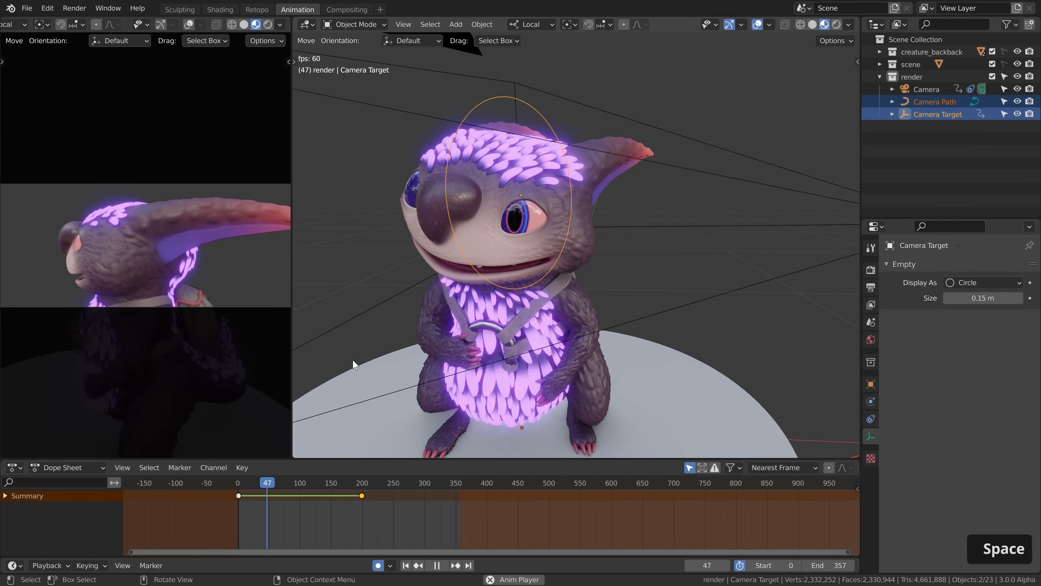
key(space)
Move Camera Target's last keyframe out to about frame 400 and preview the slower target motion.
key(g)
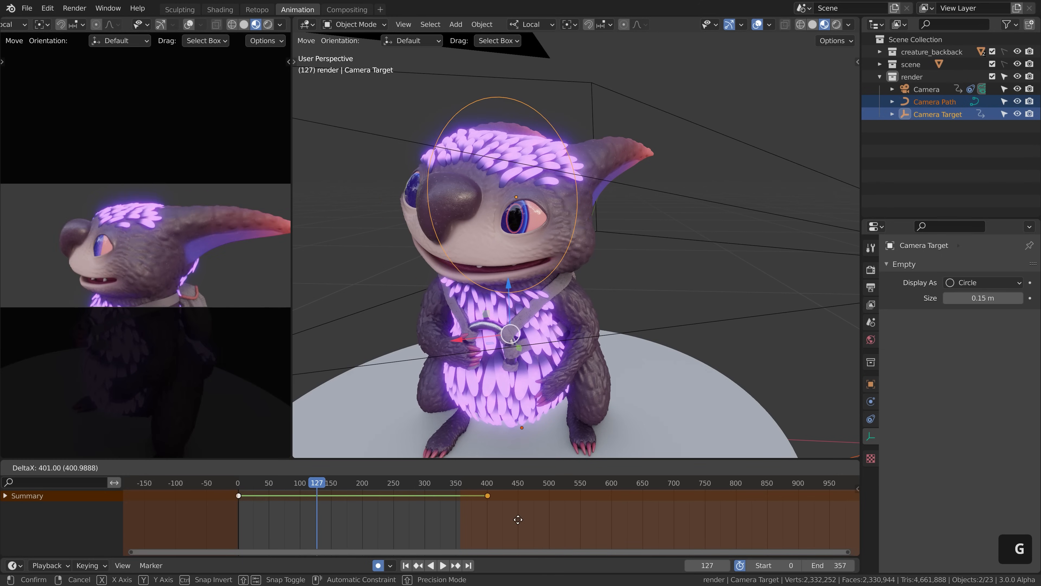
click(520, 520)
key(space)
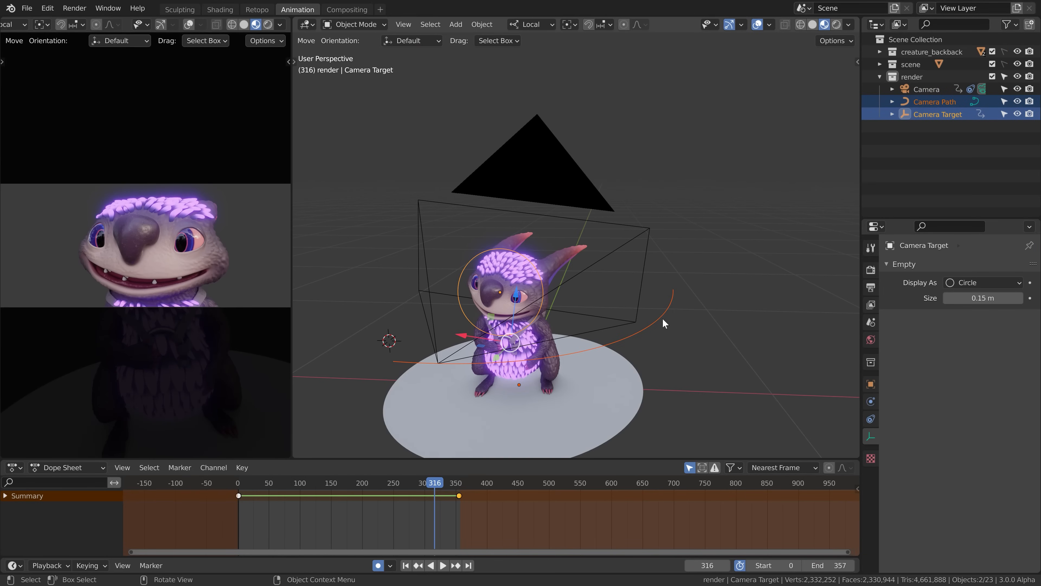
Turn off the preview range to restore the scene's full frame range of 1 to 1000.
middle_drag(542, 384, 567, 361)
shift+middle_drag(523, 401, 602, 344)
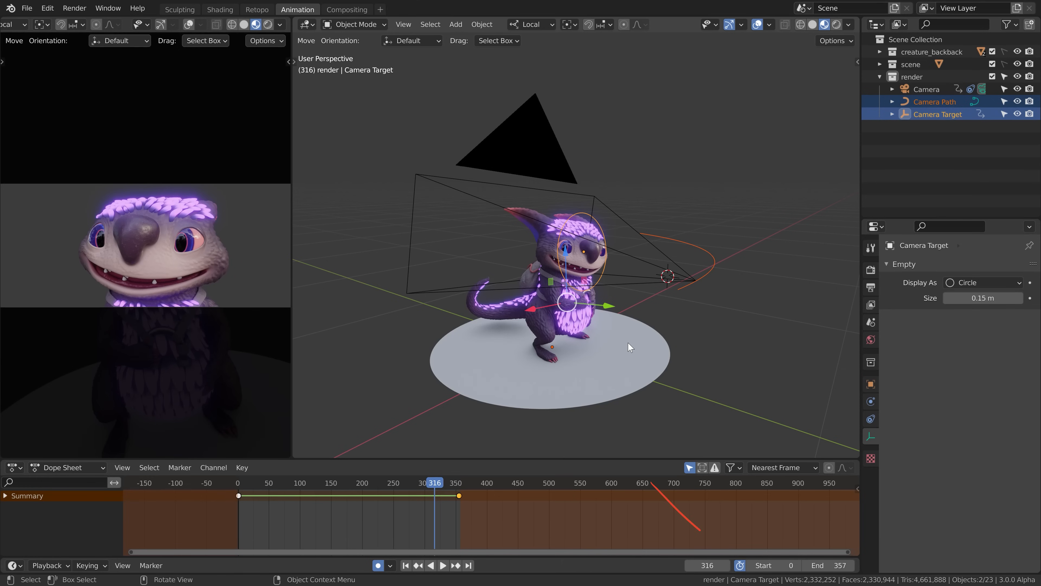
click(741, 566)
scroll(512, 500, down, 3)
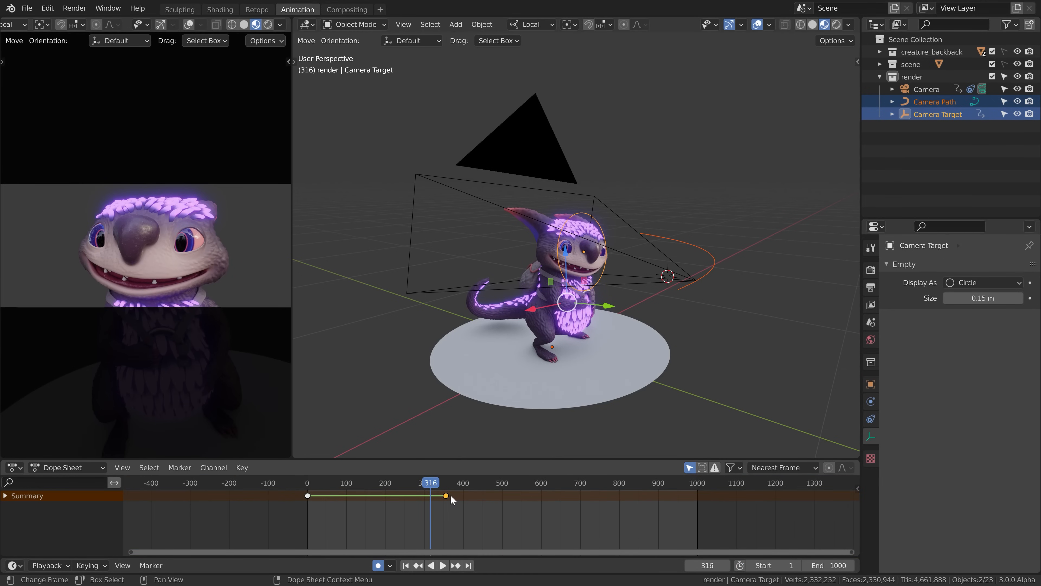
Add a timeline marker at frame 383 and try to bind the camera to it.
drag(448, 486, 456, 490)
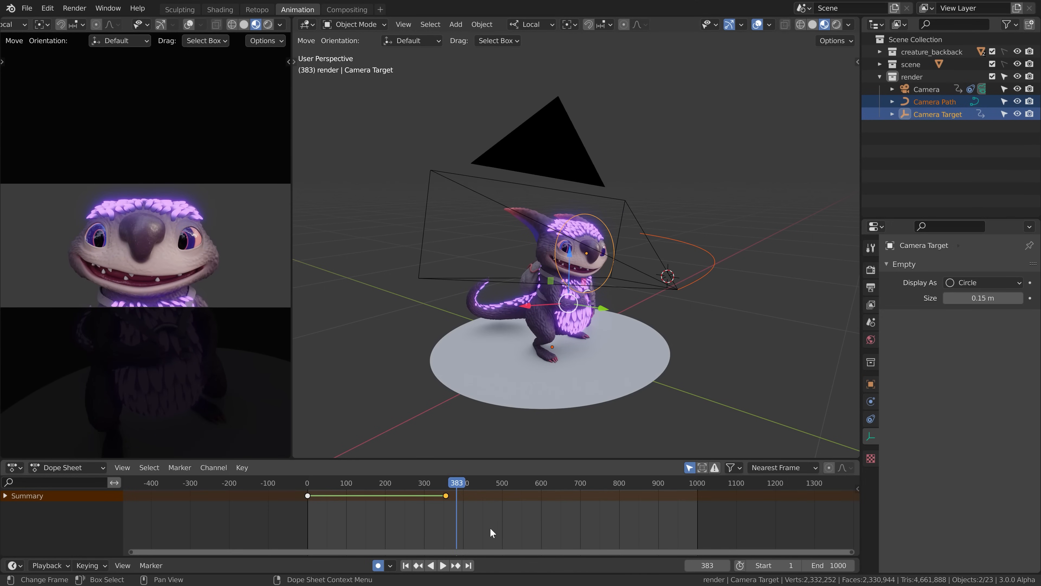
key(m)
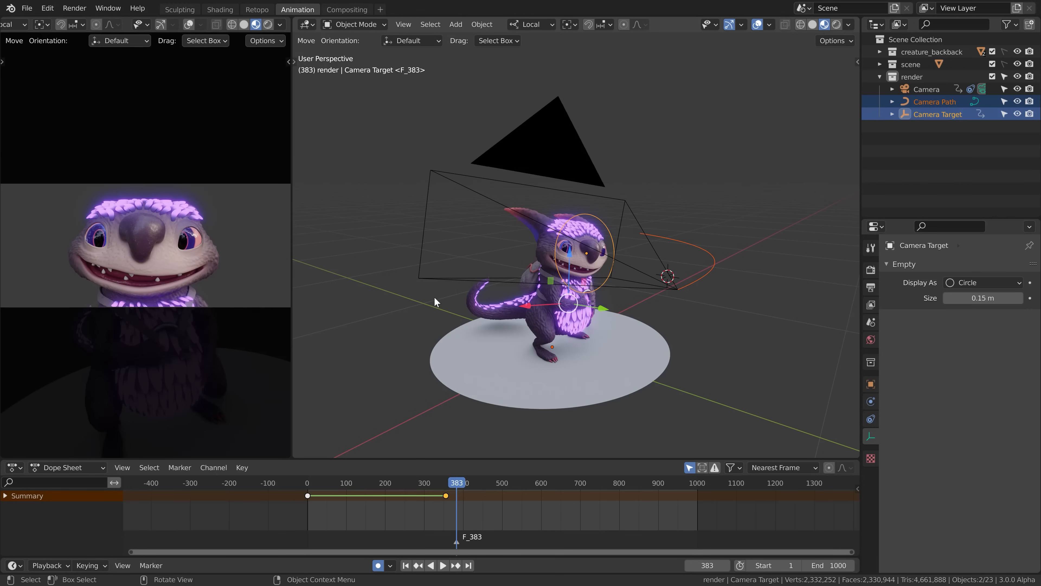
click(169, 469)
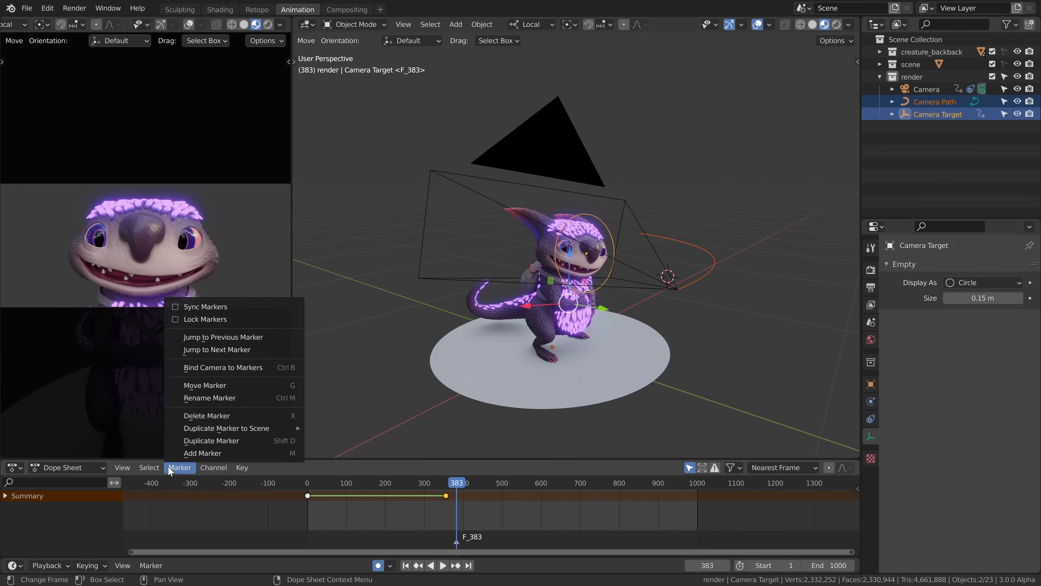
click(257, 366)
Scrub to frame 369 to check the marker, and undo adding the marker at frame 383.
drag(456, 483, 451, 485)
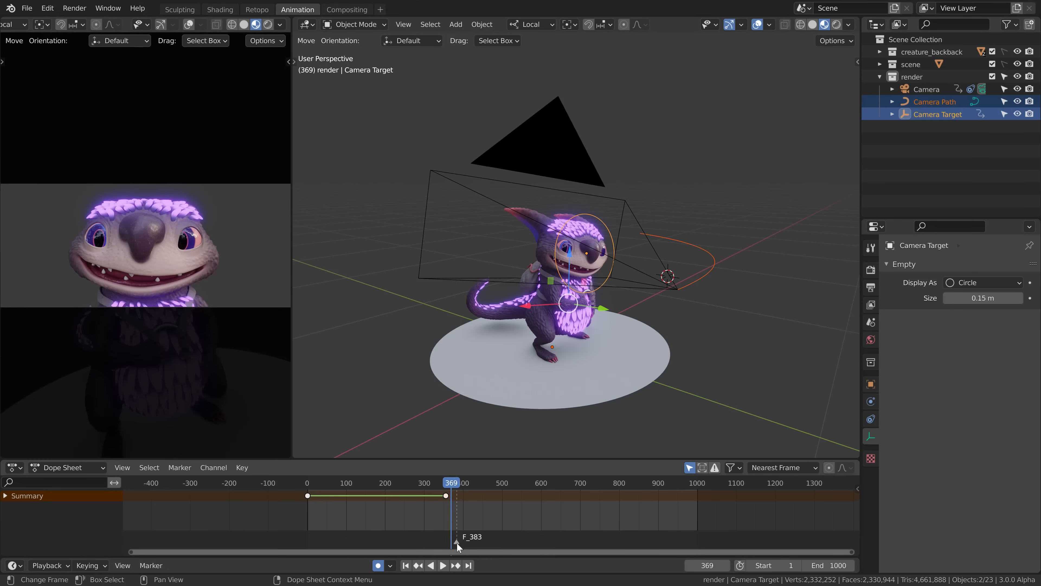
key(ctrl+z)
key(ctrl+z)
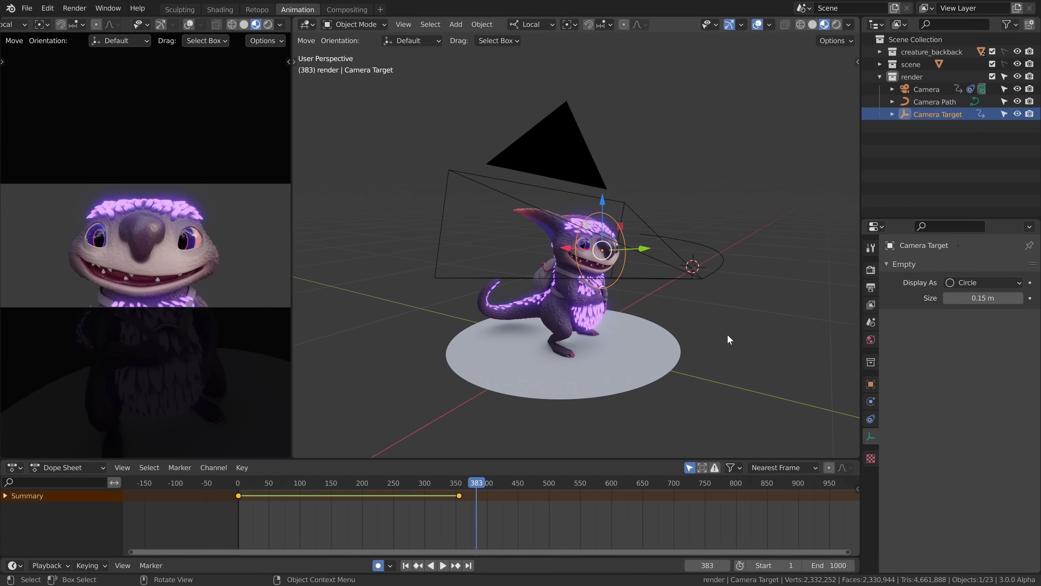
Select Camera Path, scrub to frame 319, and examine the path and creature from above and behind.
middle_drag(738, 299, 704, 337)
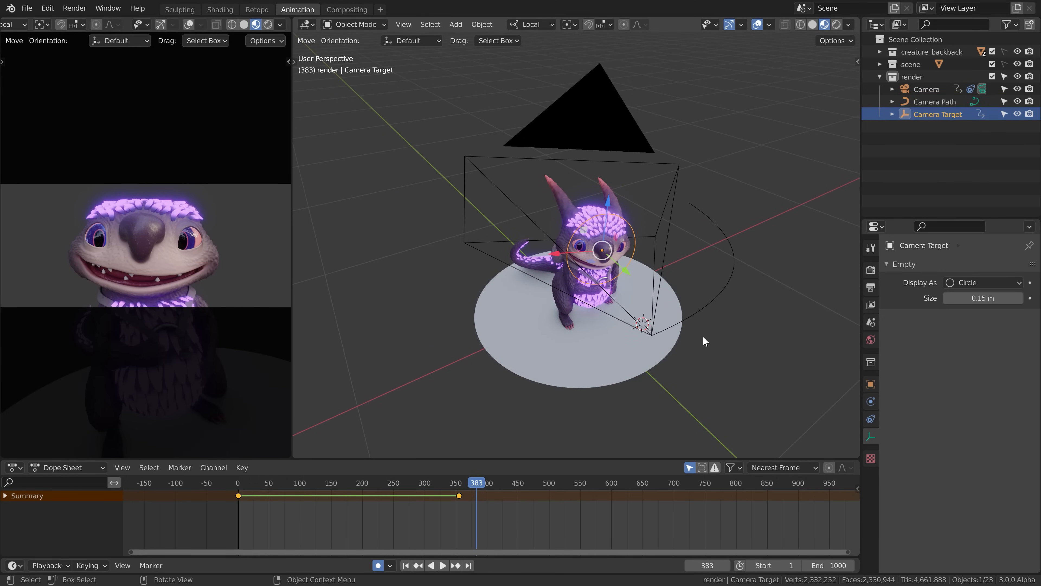
click(713, 301)
key(KP_7)
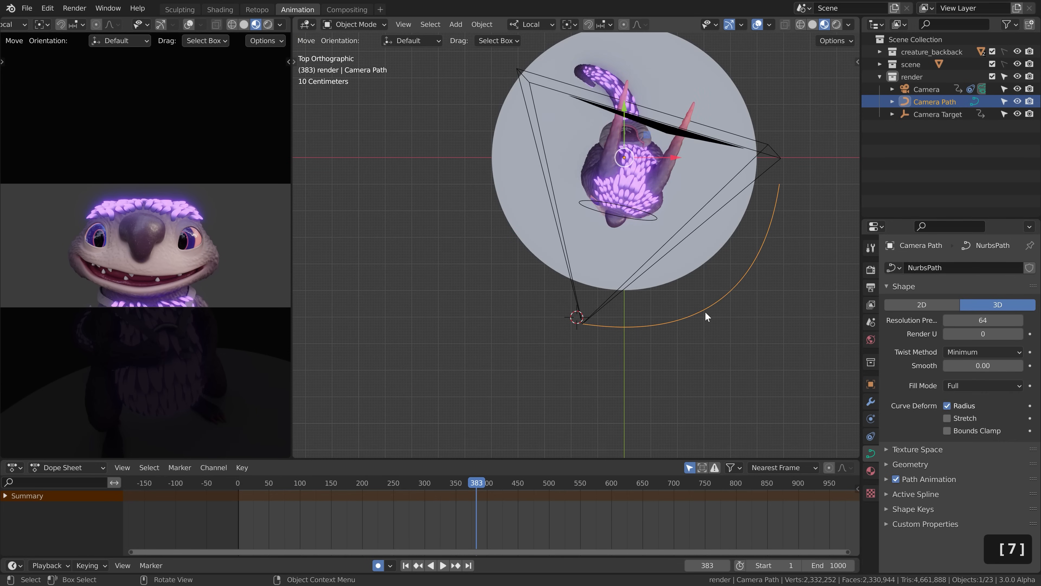
shift+middle_drag(700, 319, 655, 367)
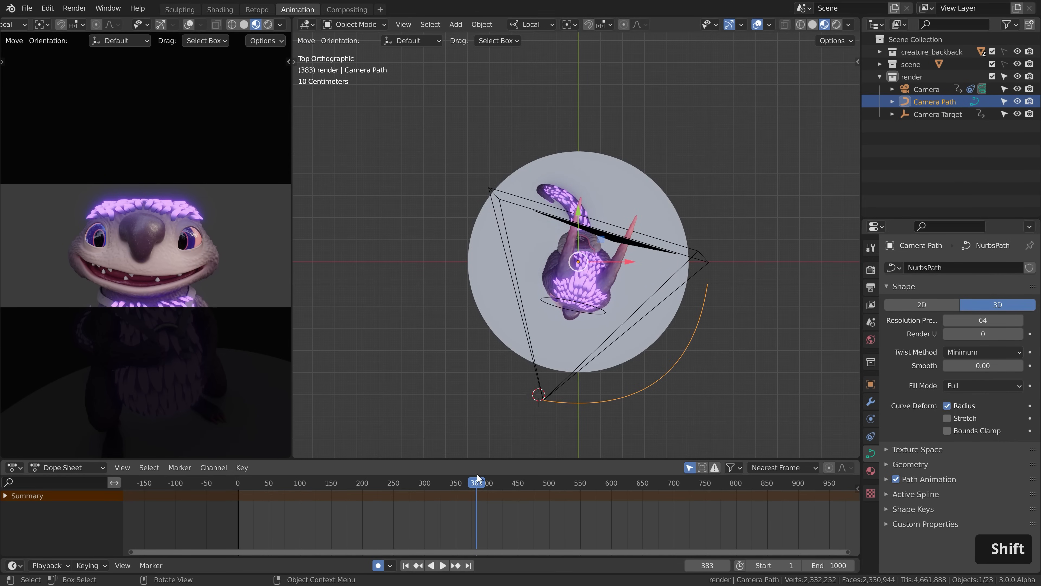
drag(477, 473, 436, 490)
middle_drag(574, 402, 611, 230)
middle_drag(611, 230, 648, 185)
scroll(629, 246, up, 5)
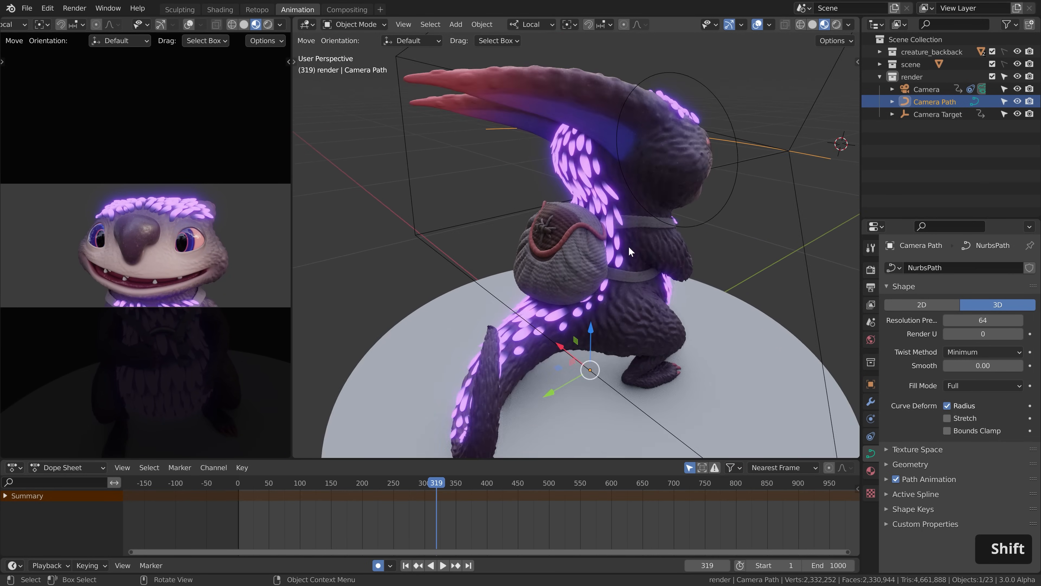
middle_drag(597, 278, 640, 339)
Duplicate Camera Path in place and rename the copy Camera Path 2.
key(KP_7)
scroll(579, 245, down, 3)
key(shift+d)
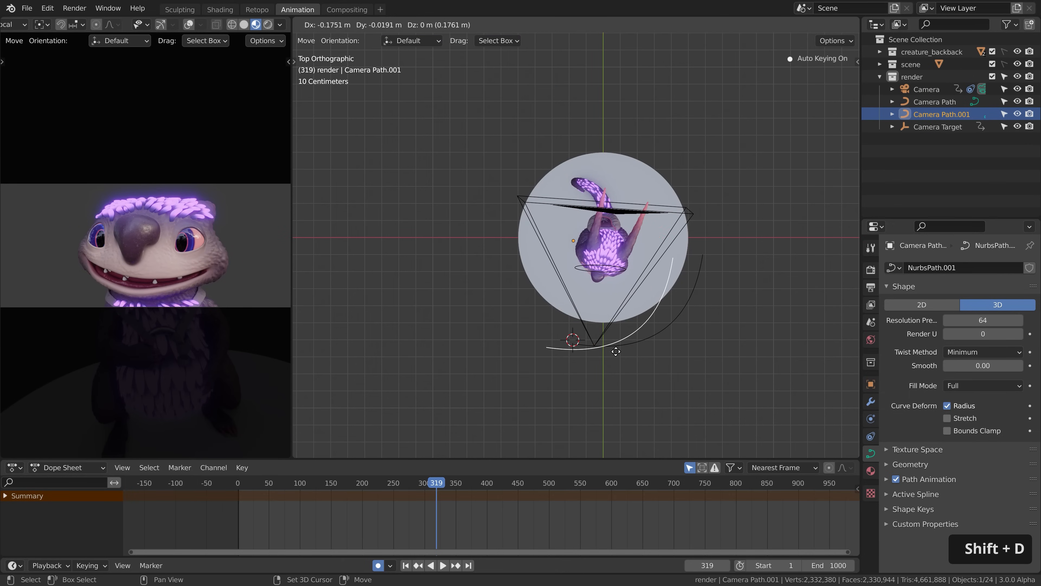
right_click(653, 279)
double_click(946, 115)
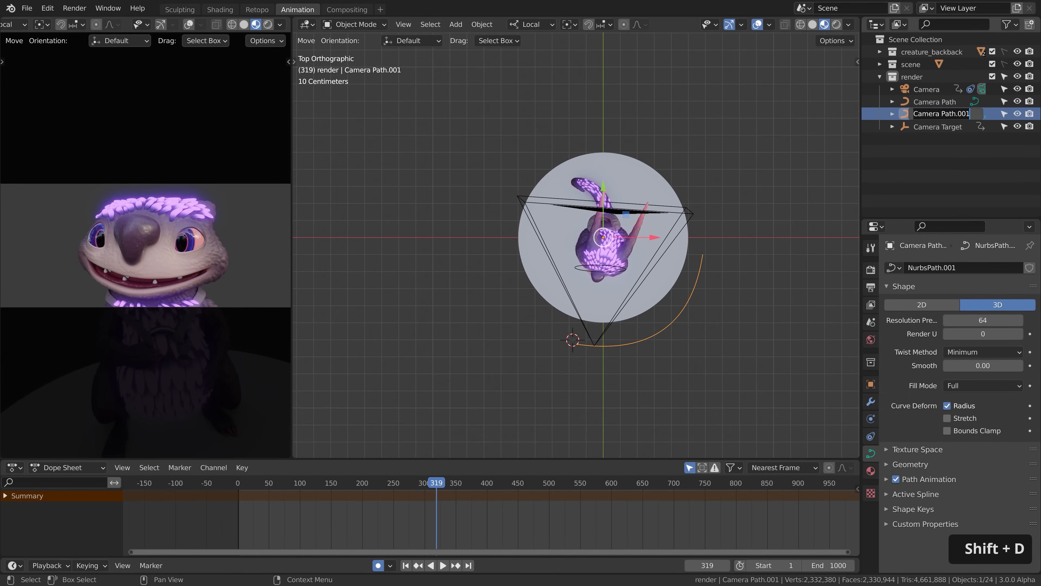
drag(956, 114, 971, 114)
text(2)
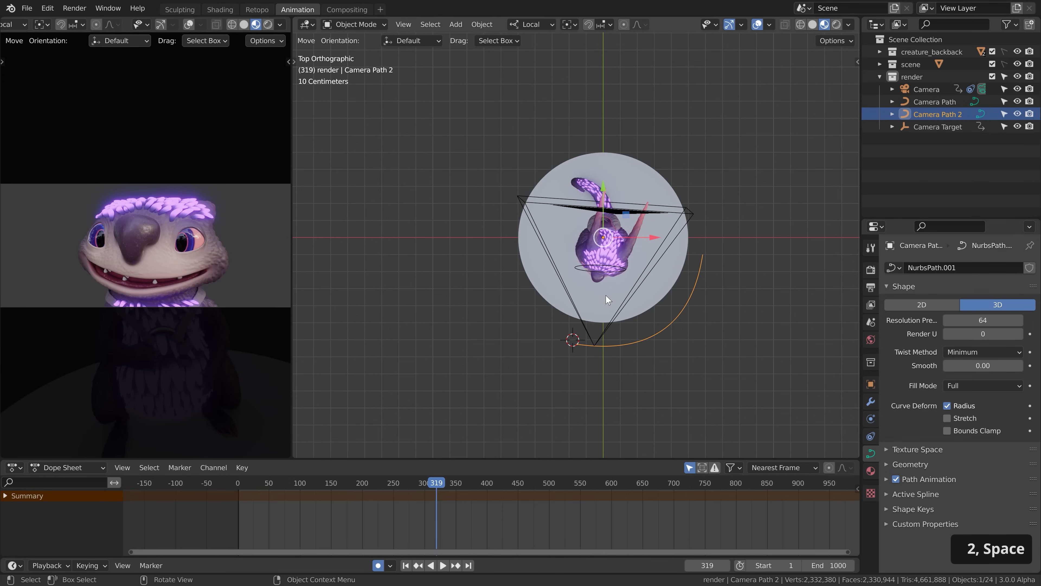
Move Camera Path 2's control points so the curve arcs around behind the creature, along the rear edge of the disc.
key(Tab)
key(g)
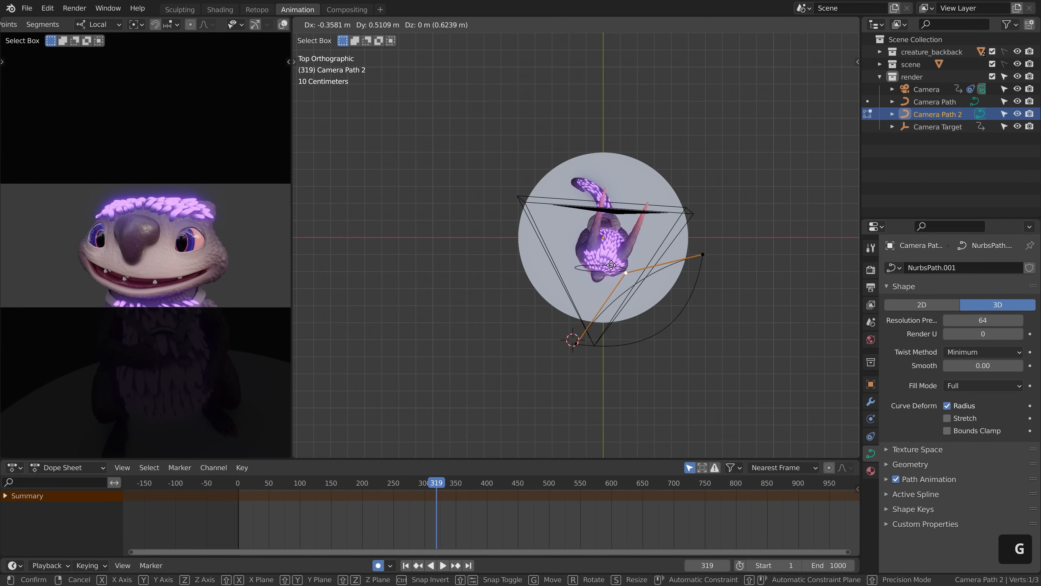
click(695, 250)
key(g)
click(529, 280)
key(g)
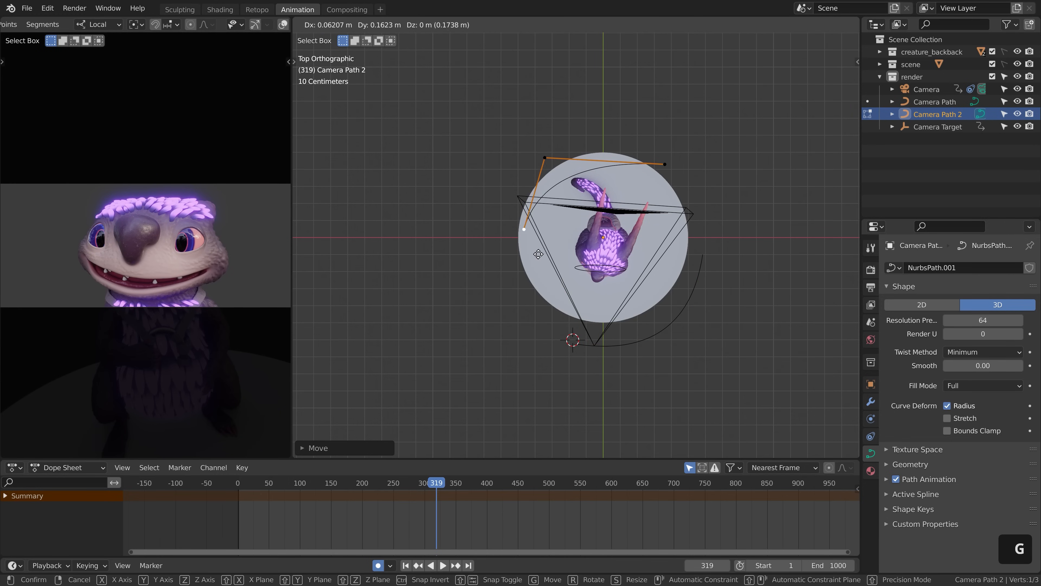
click(534, 255)
click(563, 185)
key(g)
click(577, 174)
key(Tab)
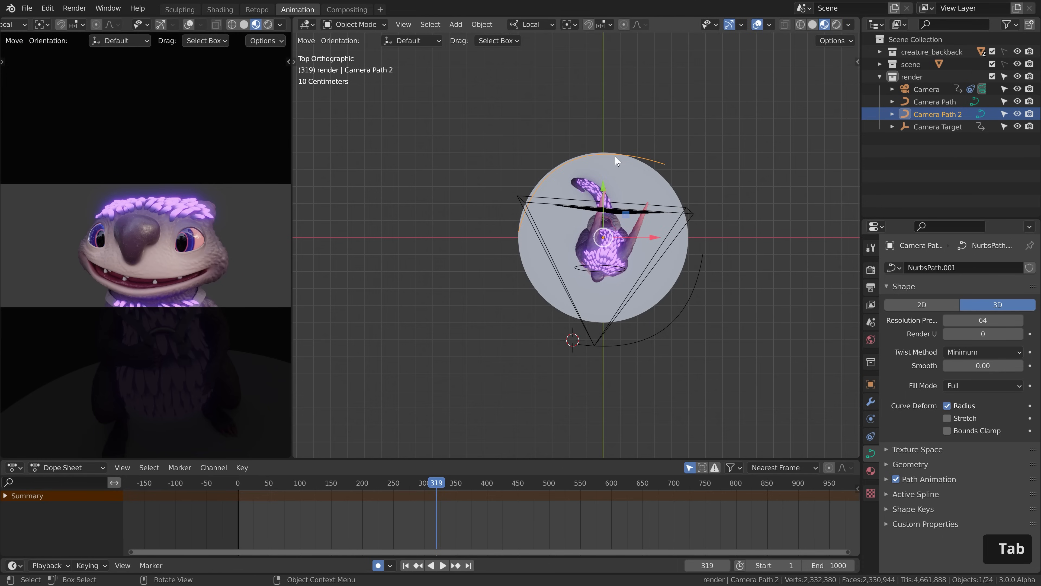
middle_drag(579, 107, 588, 269)
Duplicate the Follow Path constraint on Camera.
click(561, 169)
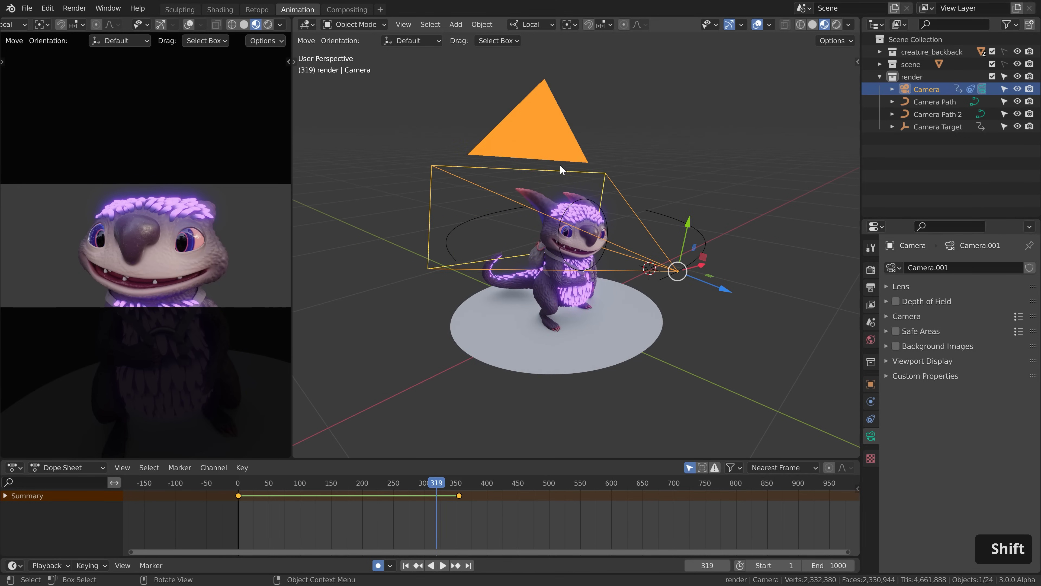
click(871, 419)
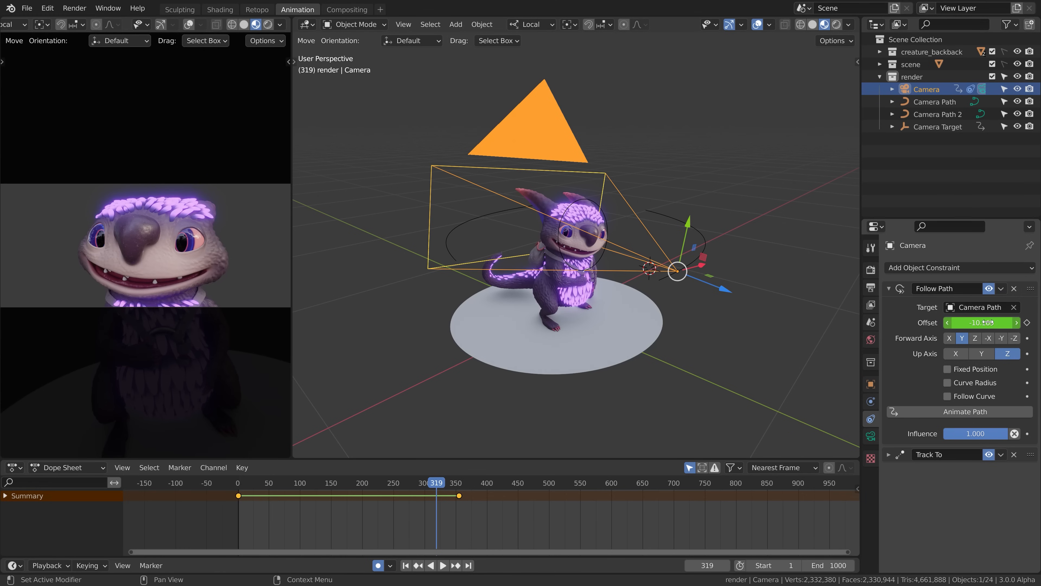
click(1001, 288)
click(961, 315)
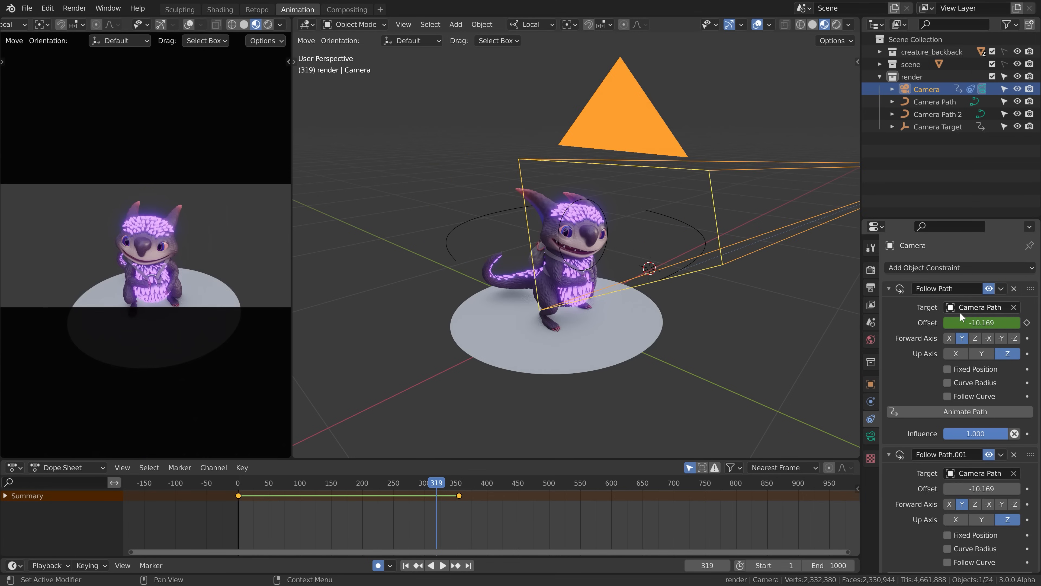
Rename the duplicated constraint Follow Path 2 and set its target to Camera Path 2.
double_click(960, 454)
text(2)
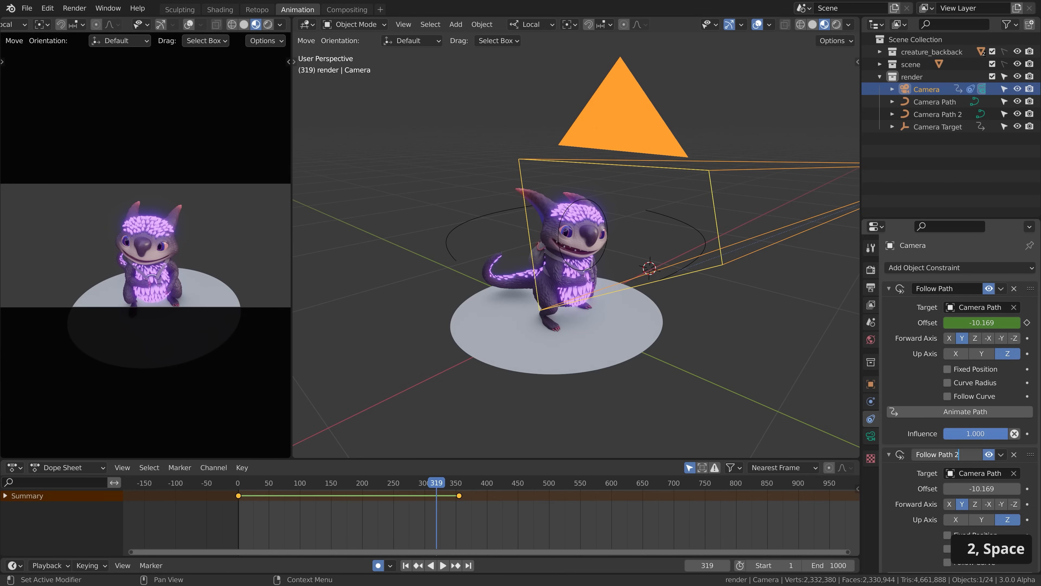
key(Return)
click(980, 473)
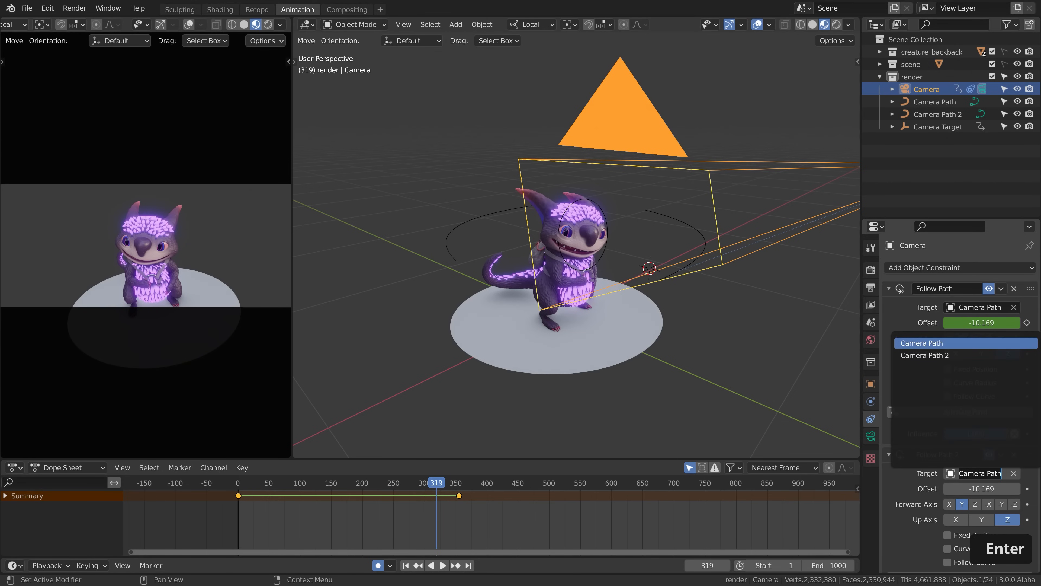
click(933, 355)
At frame 355, keyframe the influence of Follow Path at 1 and of Follow Path 2 at 0.
scroll(462, 511, up, 6)
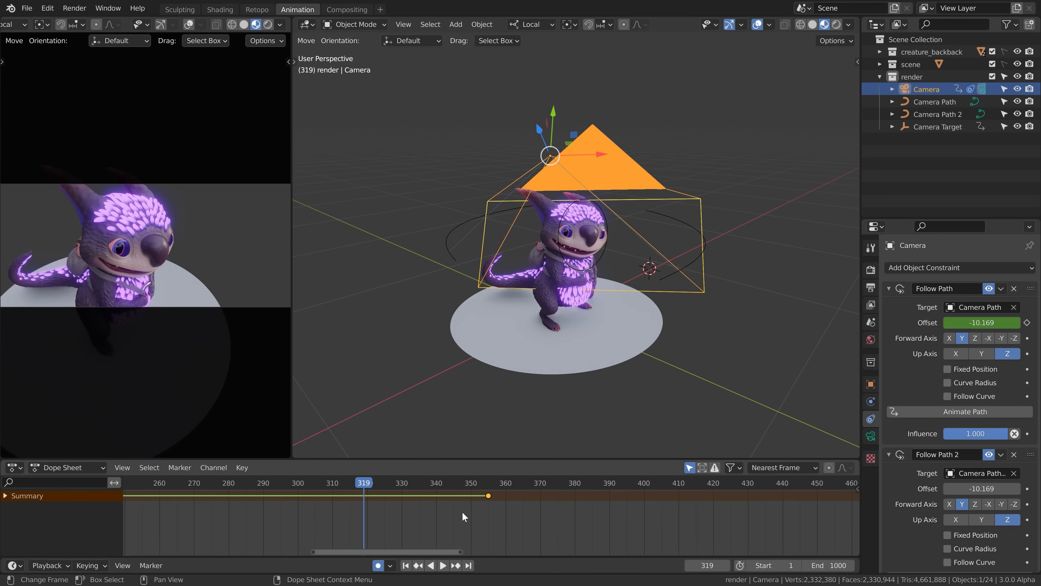
scroll(462, 512, up, 3)
click(495, 484)
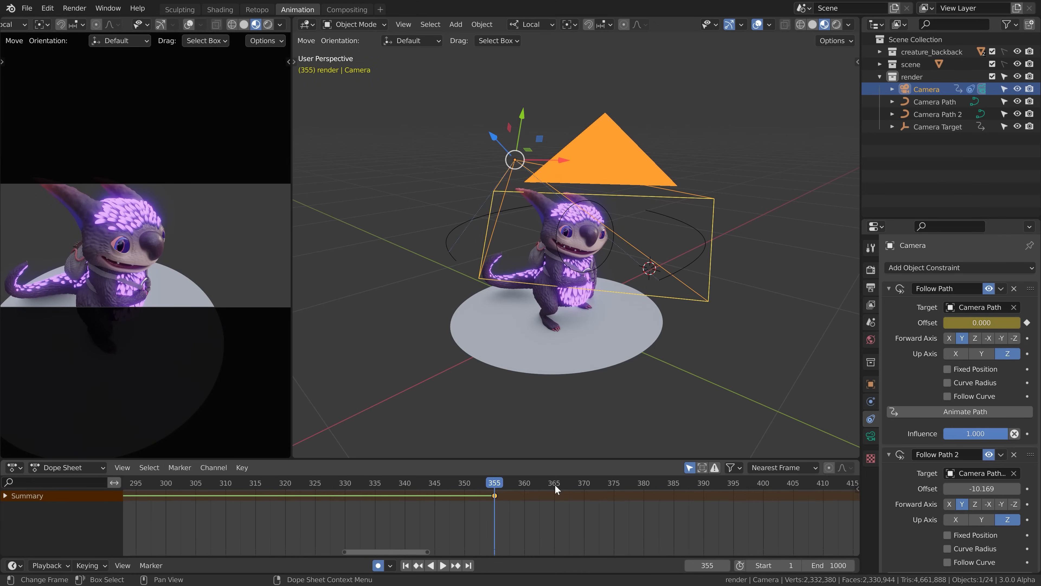
middle_drag(997, 443, 997, 388)
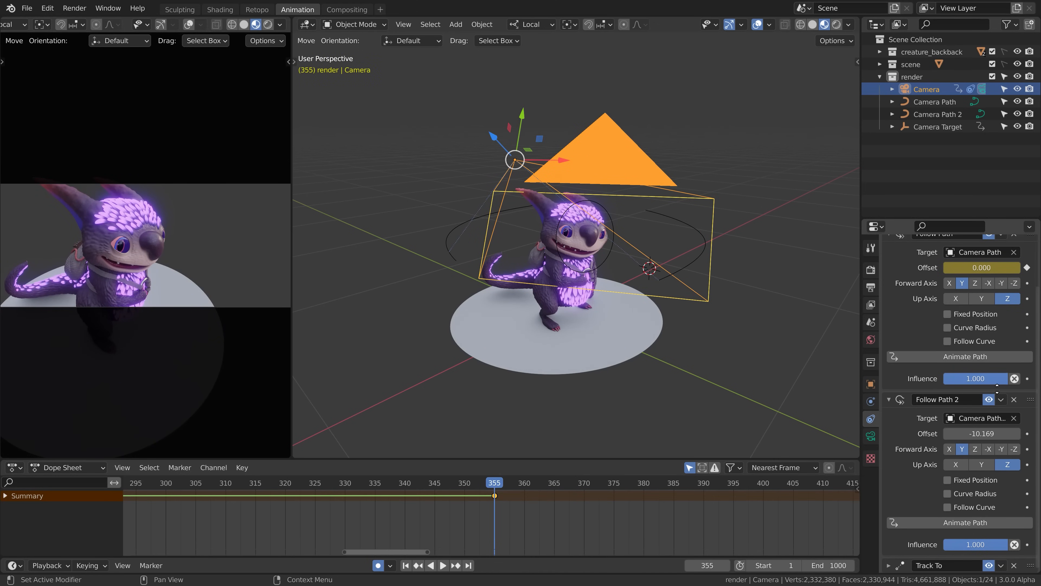
click(1028, 378)
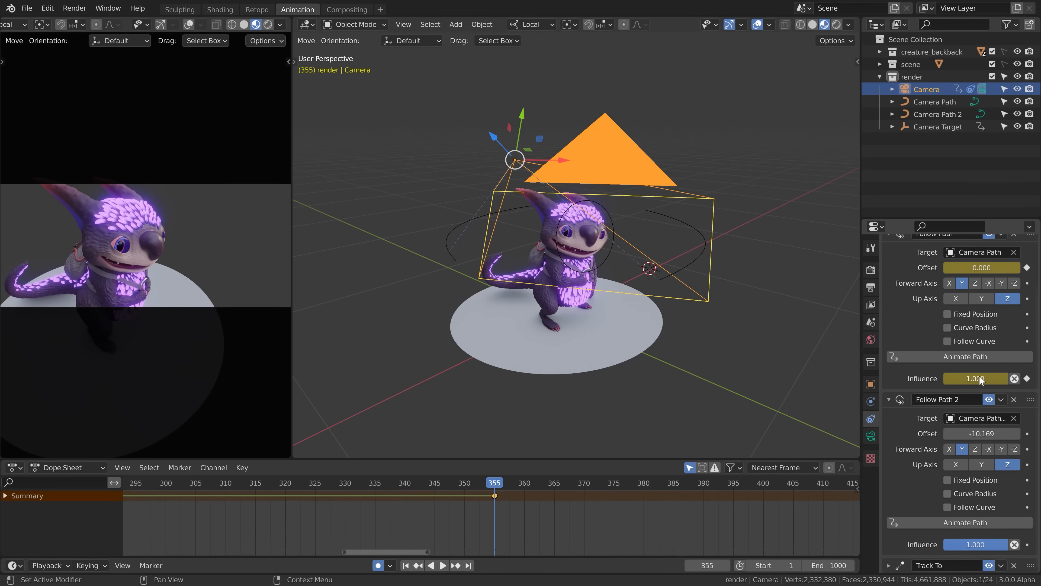
drag(998, 546, 945, 546)
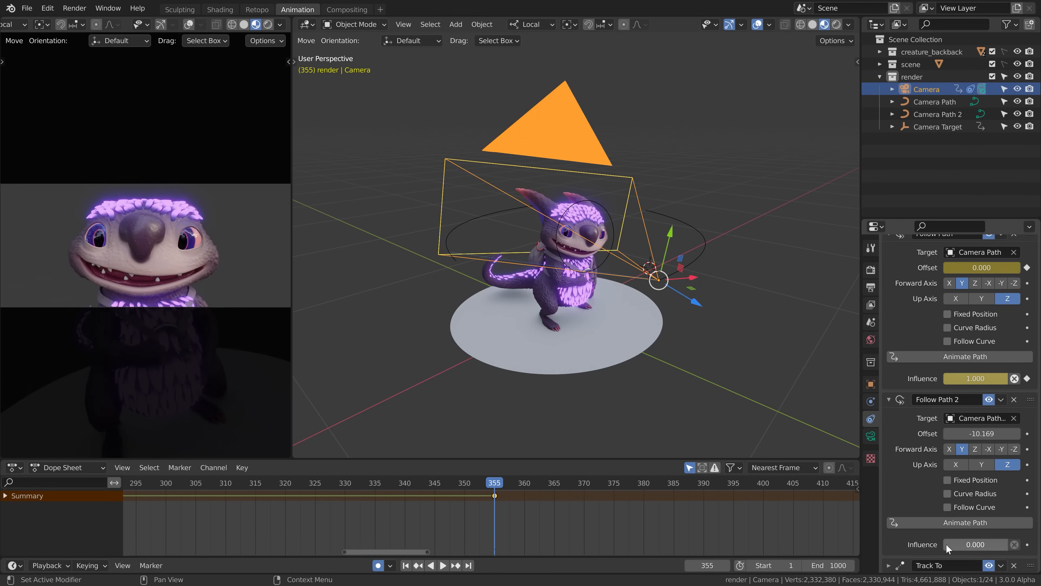
click(1027, 544)
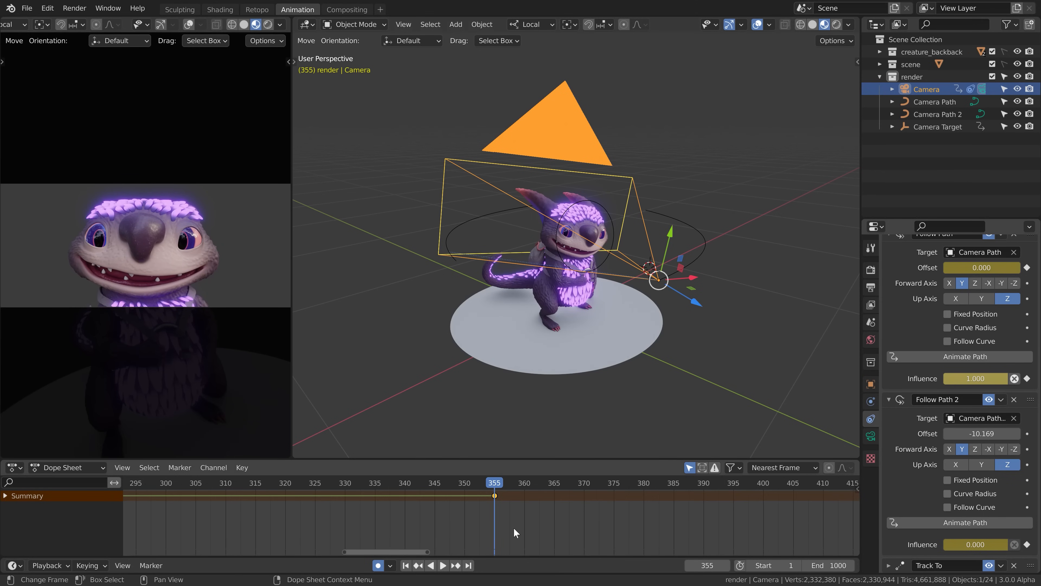
At frame 356, set the influence of Follow Path to 0 and of Follow Path 2 to 1.
scroll(506, 520, up, 5)
key(Right)
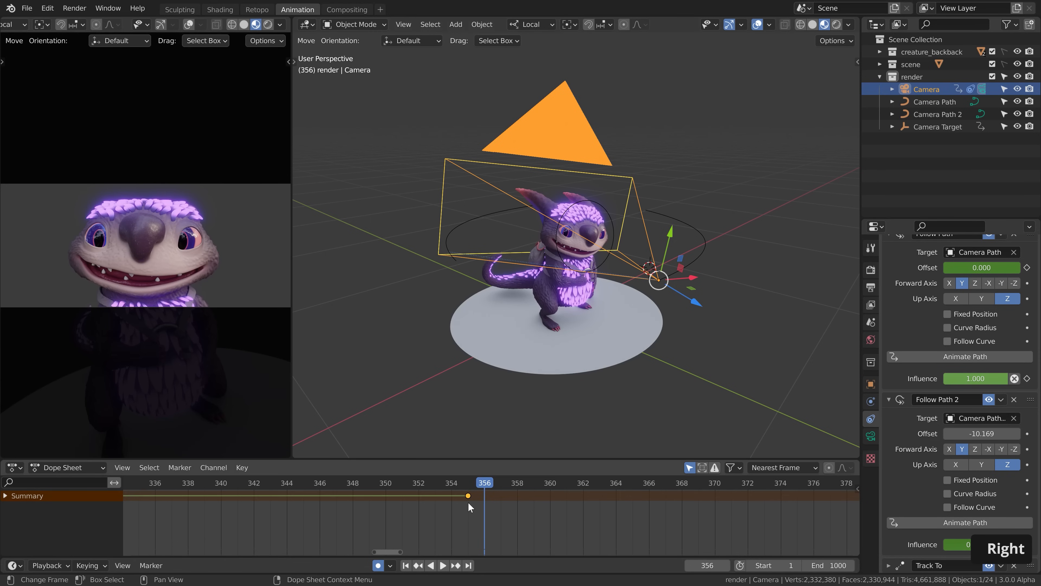
drag(996, 378, 957, 377)
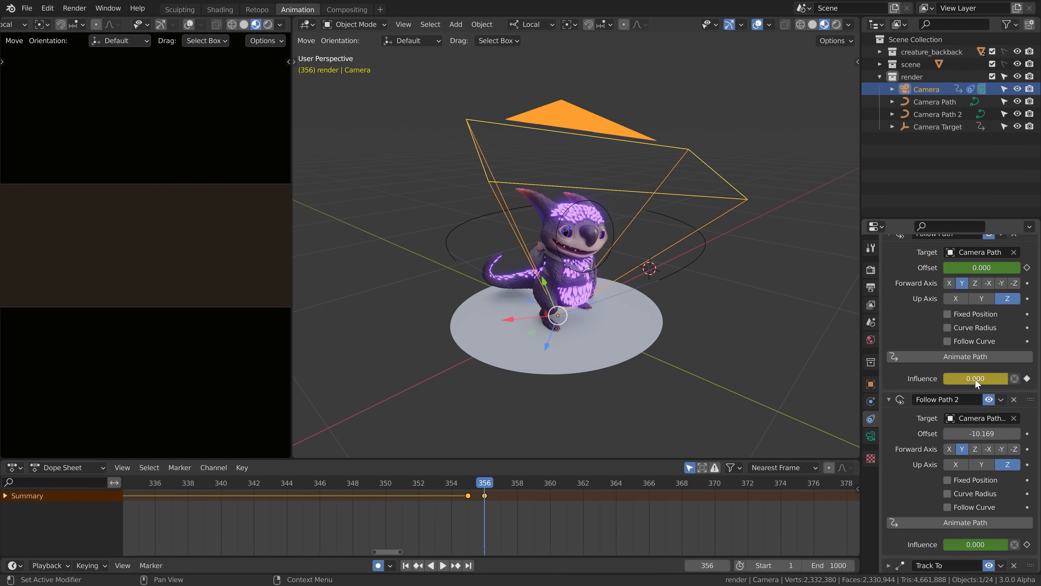
drag(971, 544, 1005, 544)
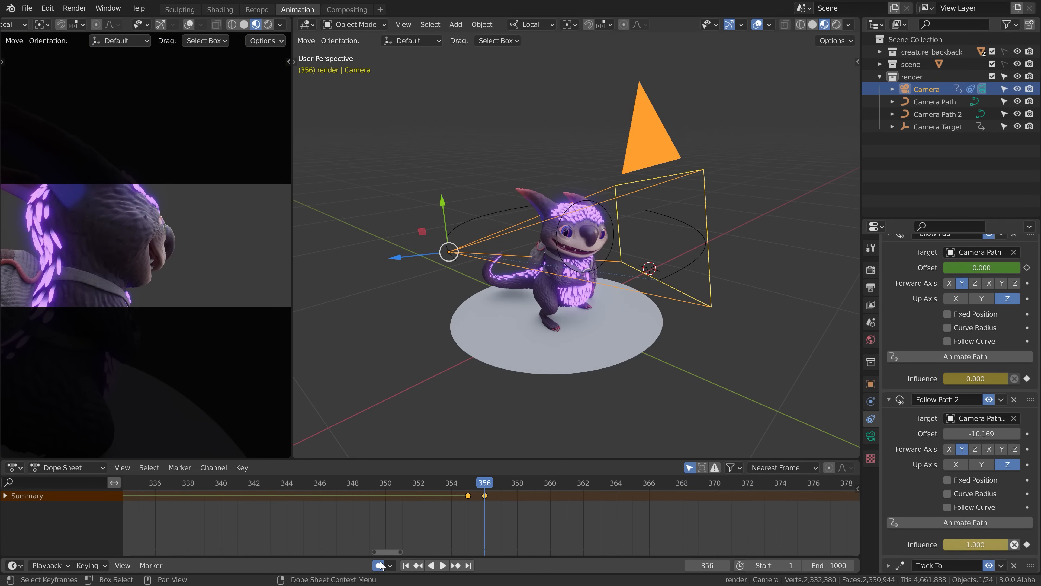
Step between frames 355 and 356 to check the camera's switch from one path to the other.
key(Left)
key(Right)
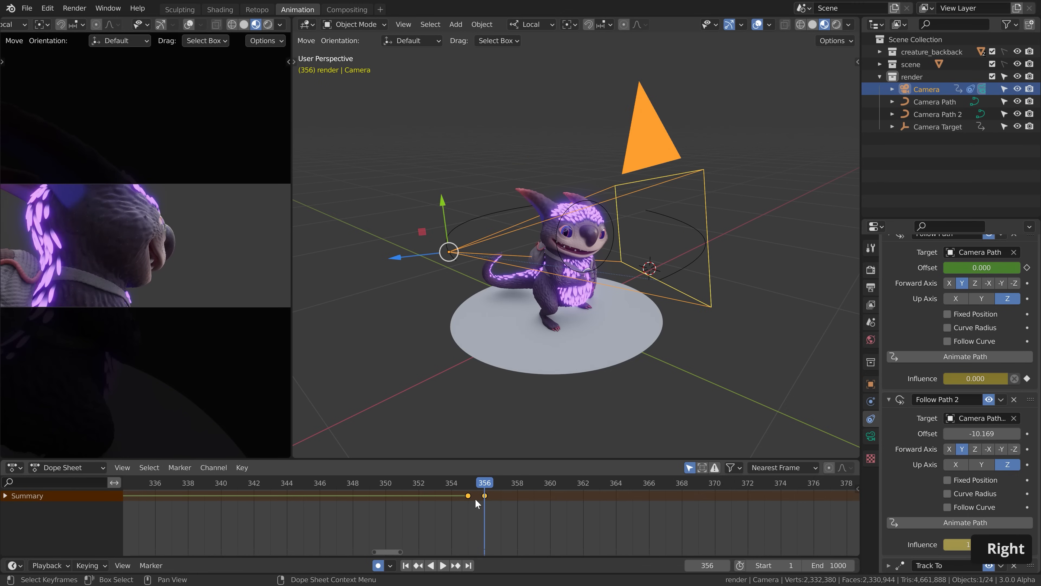
key(Left)
mouse_move(478, 483)
mouse_down()
mouse_move(454, 481)
mouse_move(481, 484)
mouse_up()
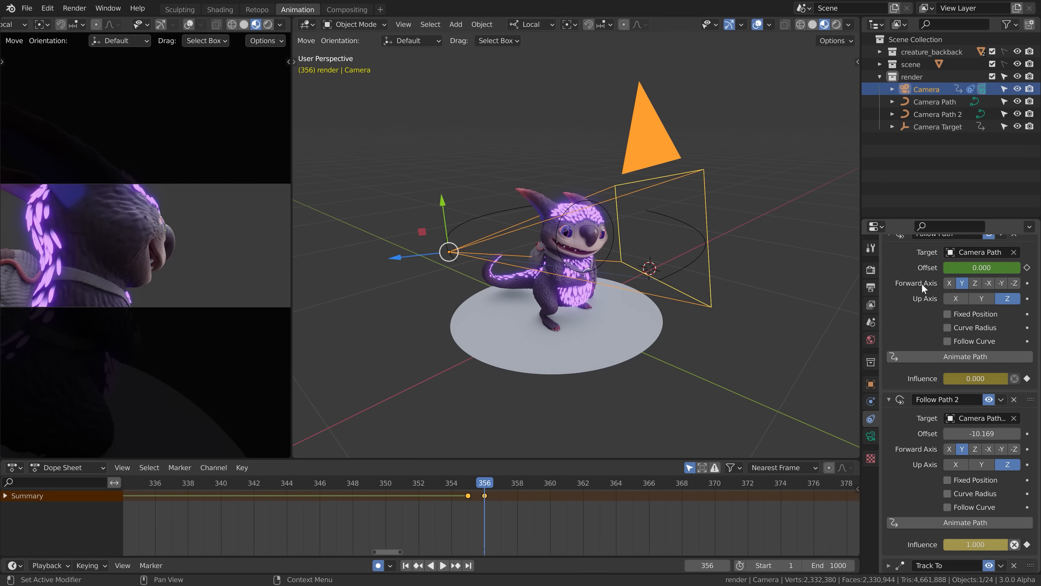
Collapse Follow Path and keyframe Follow Path 2's offset at -100 on frame 356.
scroll(922, 284, up, 3)
click(889, 289)
key(KP_7)
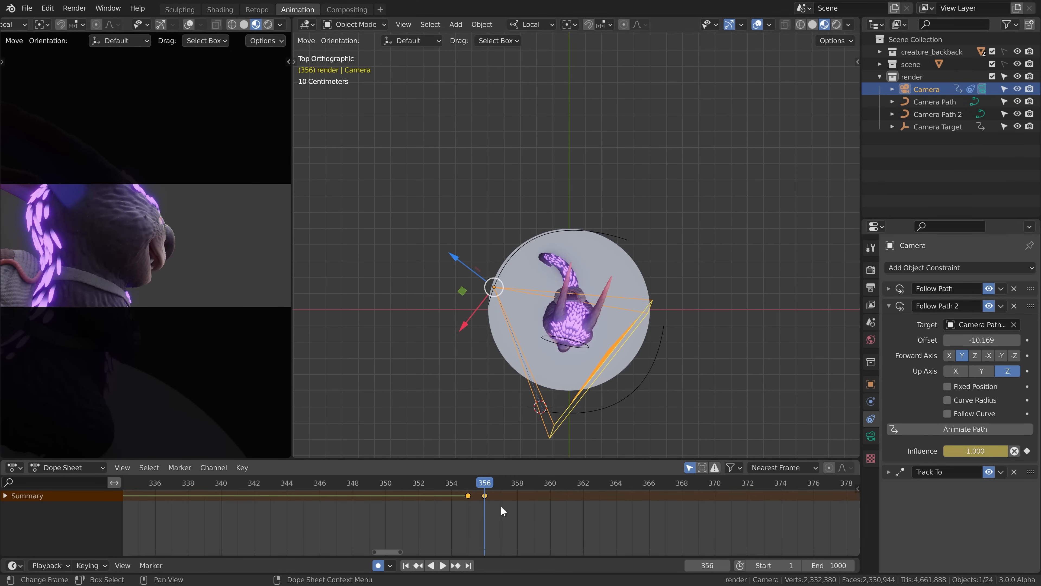
drag(992, 340, 951, 340)
click(991, 340)
text(-100)
key(Return)
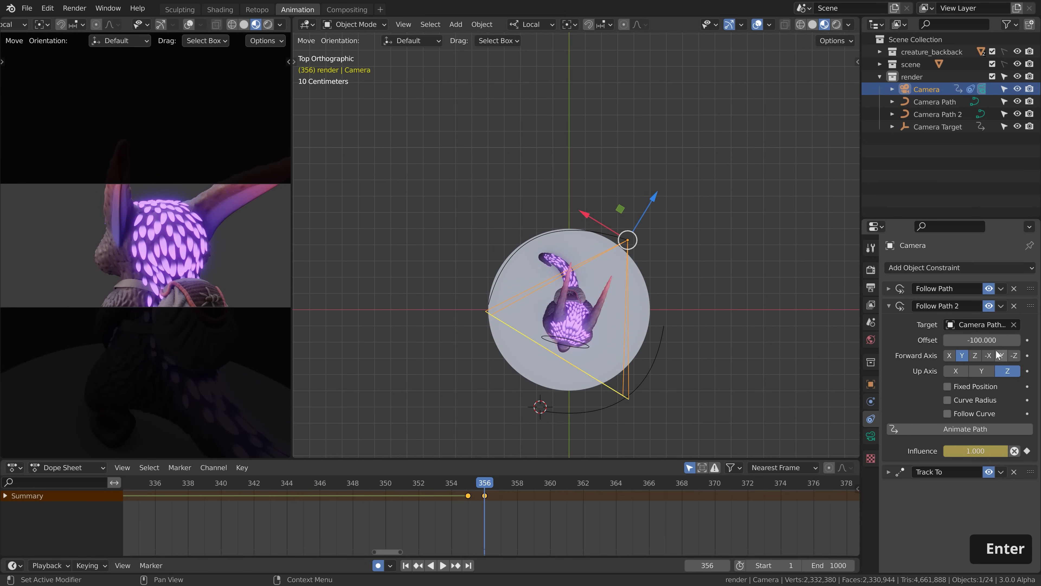
Keyframe Follow Path 2's offset at about frame 700 and set the keyframes to linear interpolation.
scroll(526, 519, down, 15)
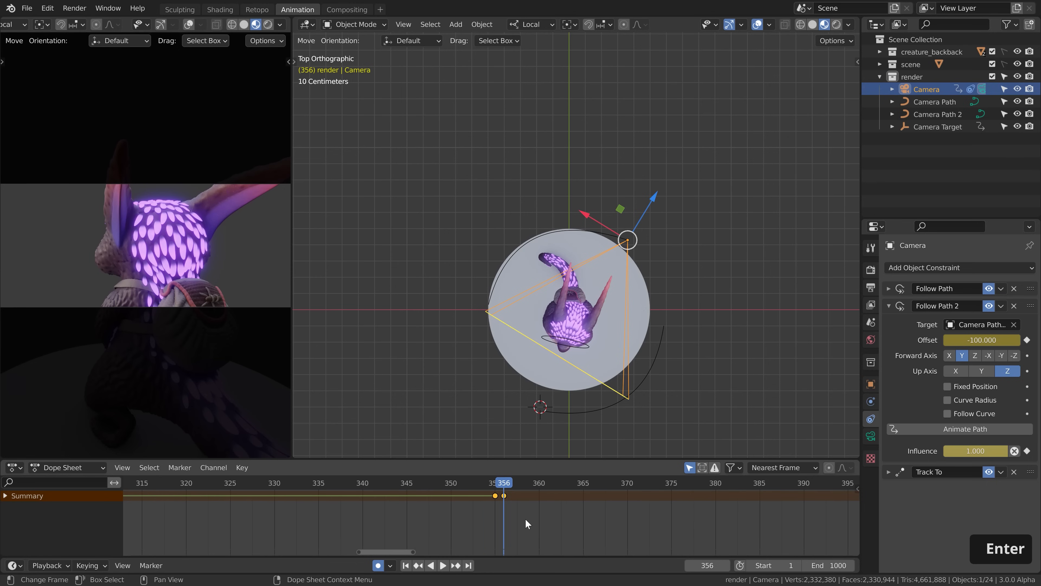
scroll(476, 527, down, 3)
mouse_move(508, 487)
mouse_down()
mouse_move(606, 487)
mouse_move(465, 487)
mouse_move(560, 488)
mouse_move(513, 488)
mouse_up()
key(Return)
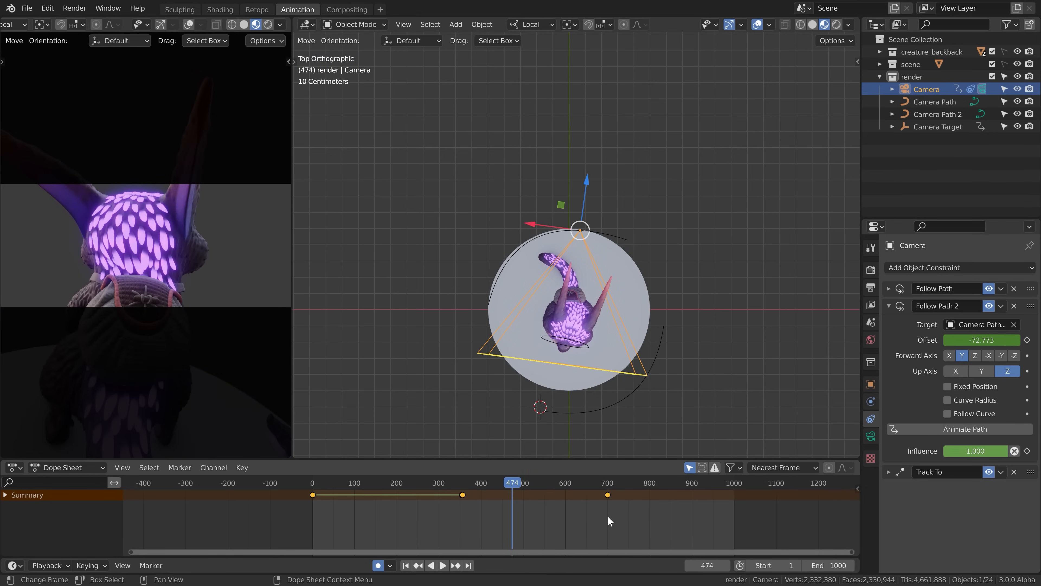
key(t)
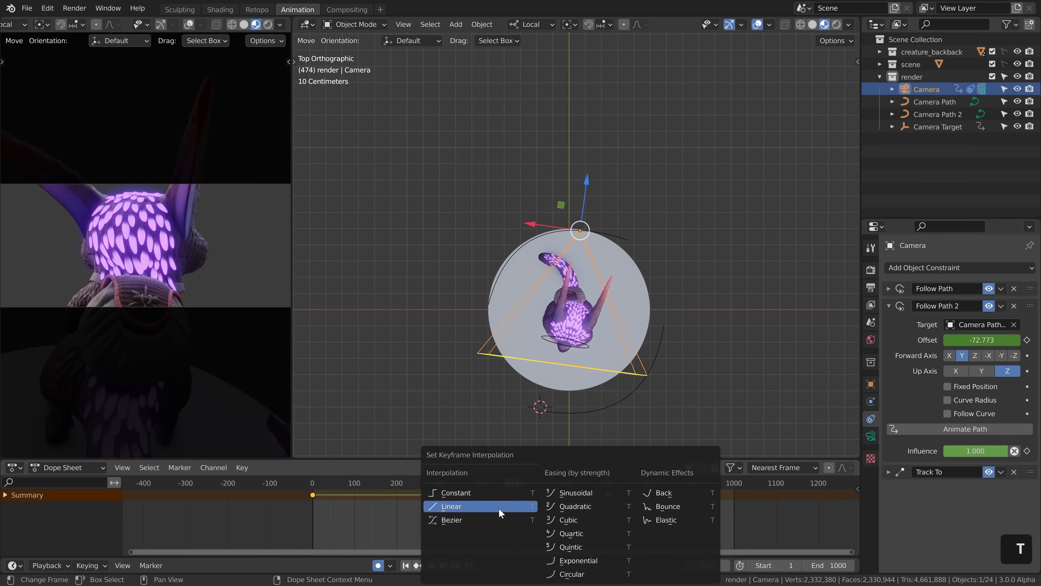
click(498, 508)
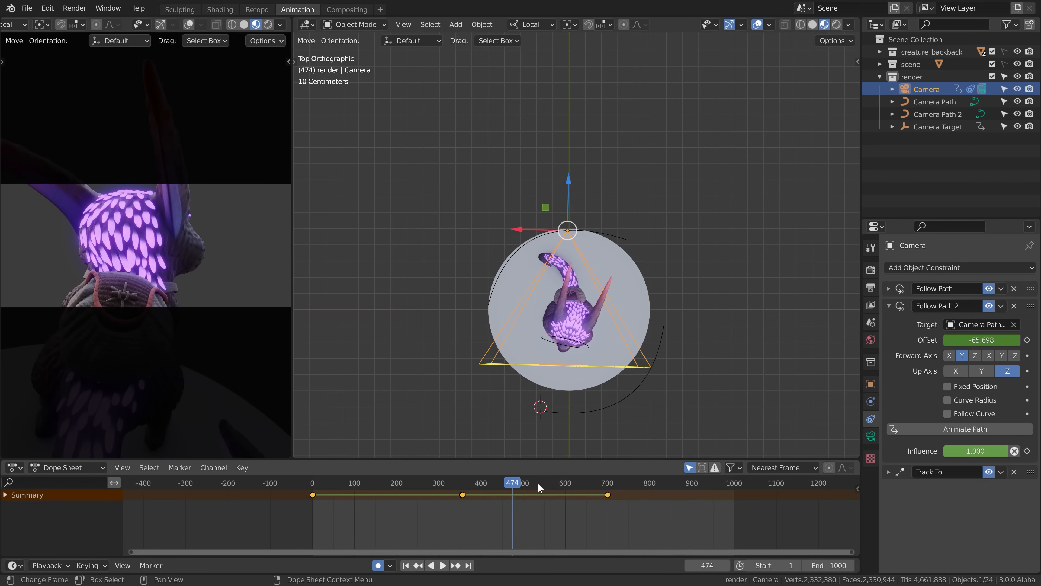
Play the animation from before the path switch to preview the camera's motion along both paths.
drag(538, 482, 421, 492)
key(space)
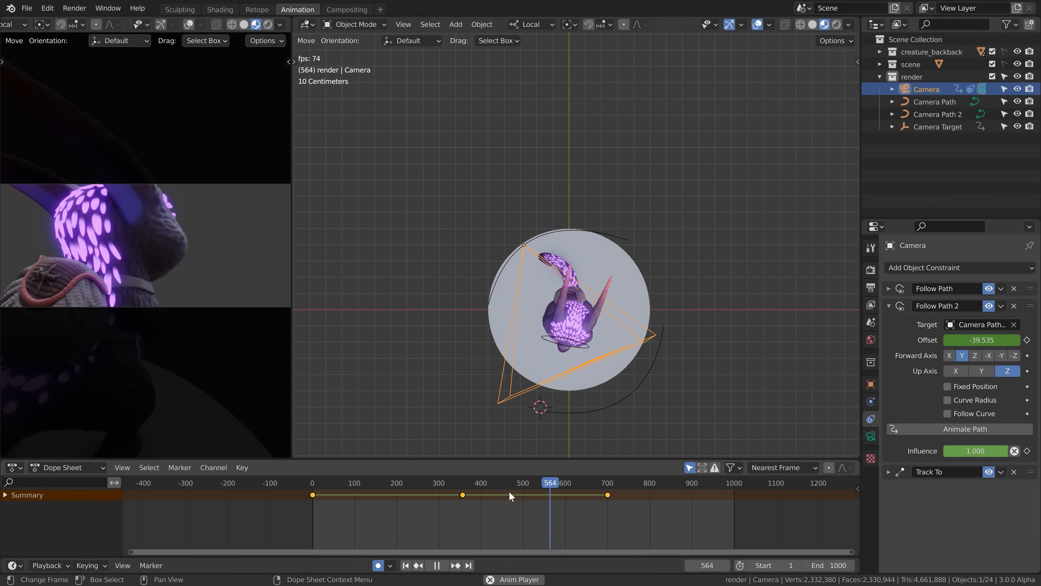
key(space)
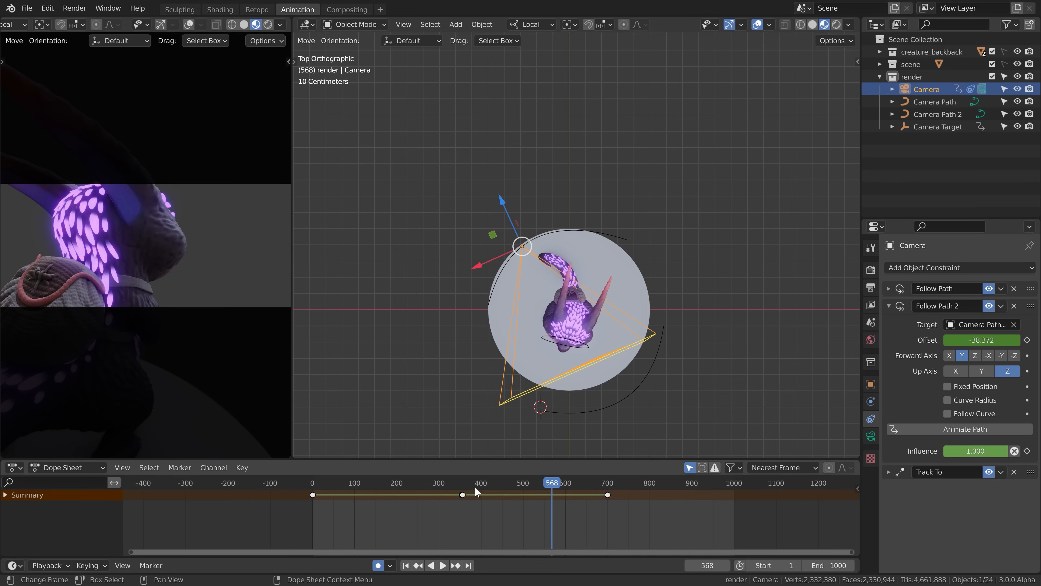
mouse_move(475, 486)
mouse_down()
mouse_move(455, 489)
mouse_move(470, 506)
mouse_up()
key(g)
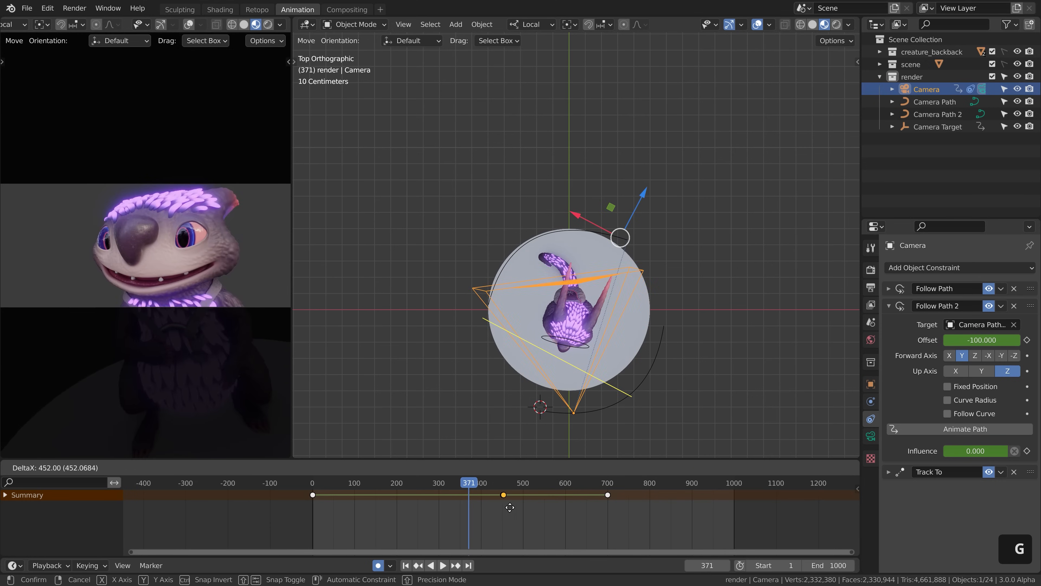
key(Escape)
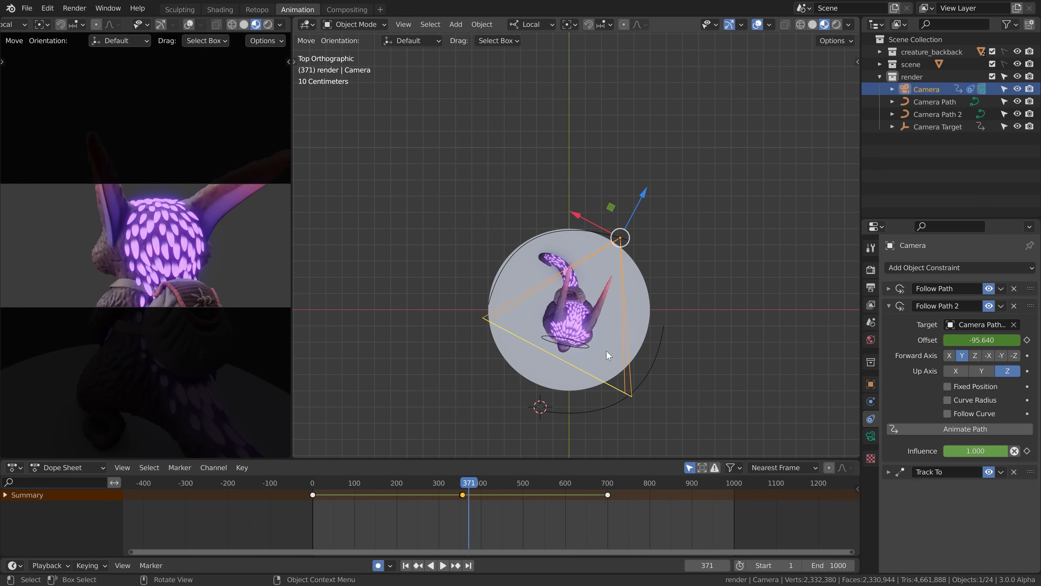
At frame 356, move the Camera Target down onto the creature's backpack so its position is auto-keyframed.
click(587, 349)
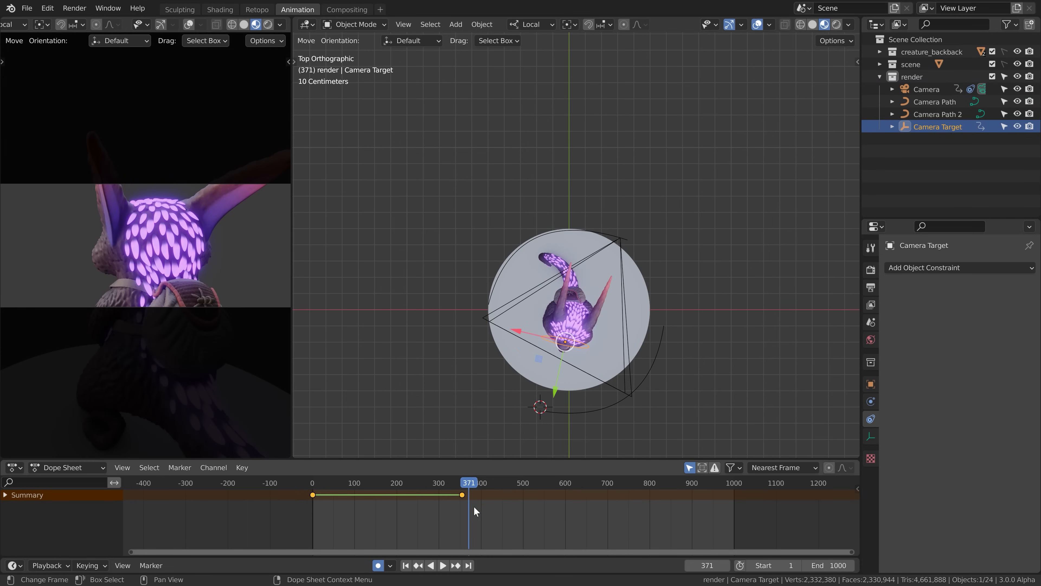
ctrl+middle_drag(474, 509, 557, 490)
drag(414, 483, 423, 483)
middle_drag(582, 353, 543, 237)
shift+middle_drag(616, 341, 572, 283)
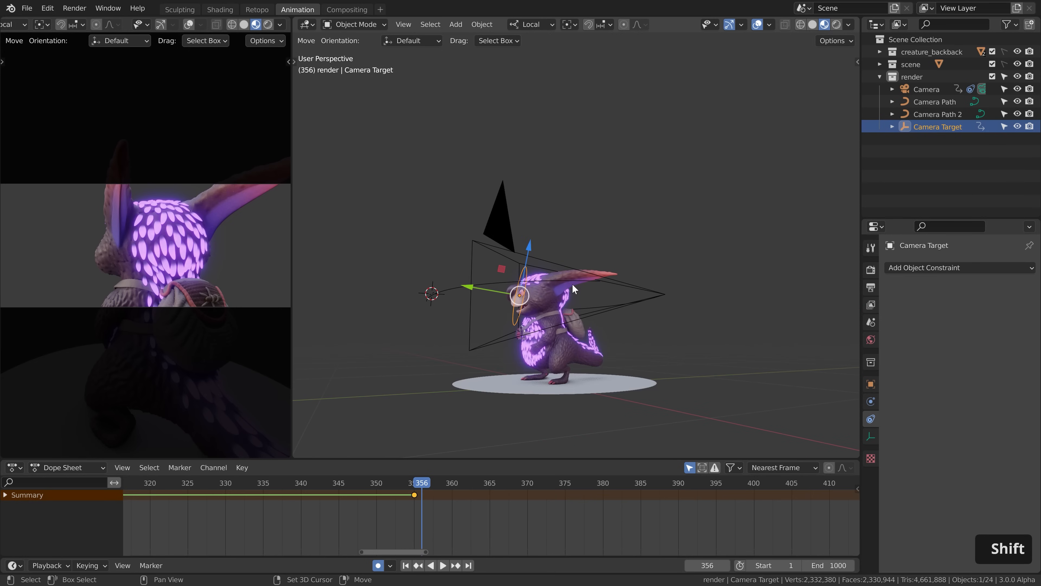
scroll(572, 284, up, 4)
shift+middle_drag(573, 361, 571, 290)
key(g)
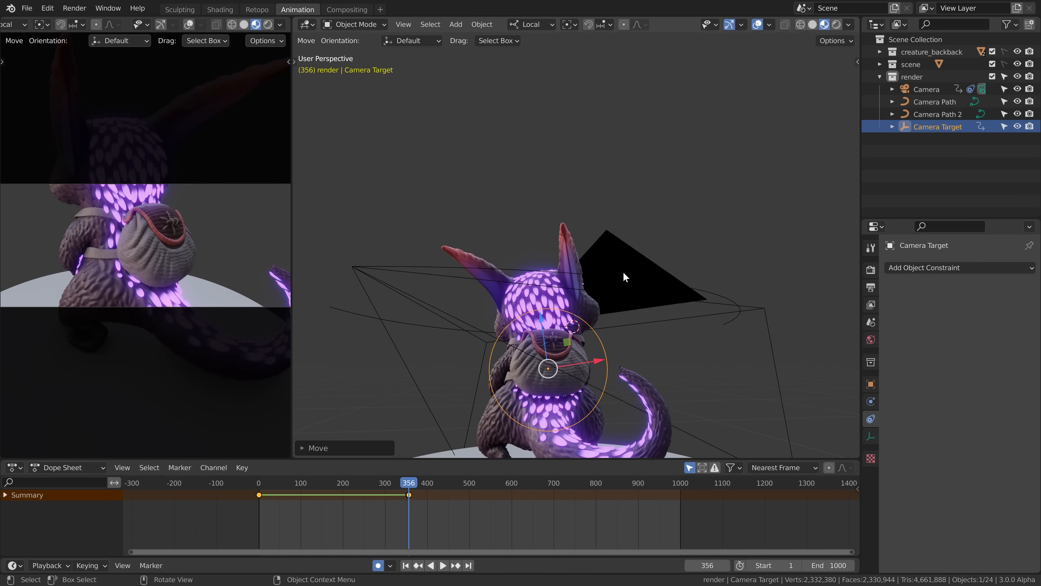
At frame 700, nudge the Camera Target slightly and rotate it to tilt the shot, letting auto keying record both.
click(623, 274)
scroll(561, 499, down, 8)
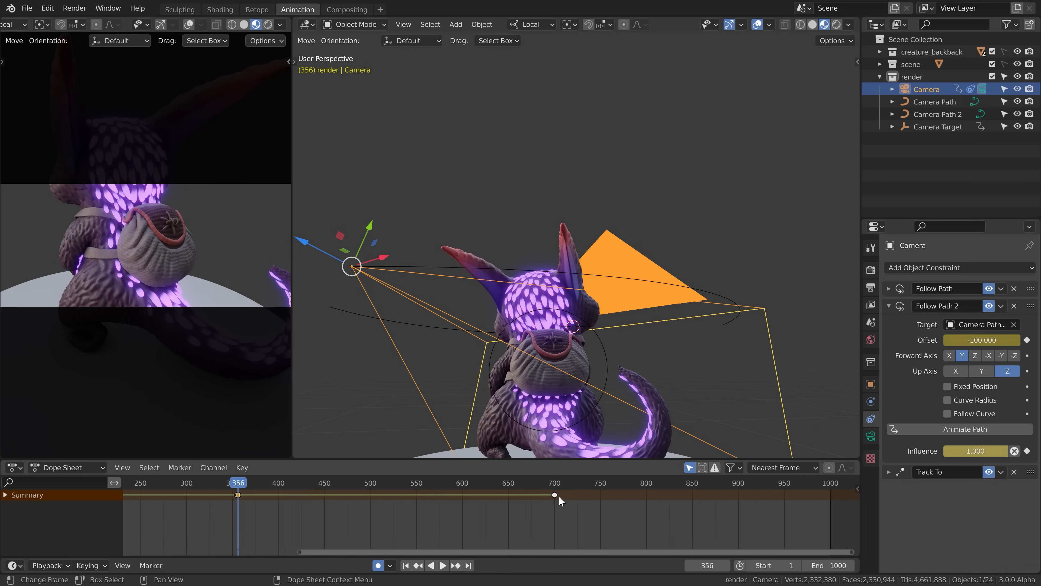
click(553, 484)
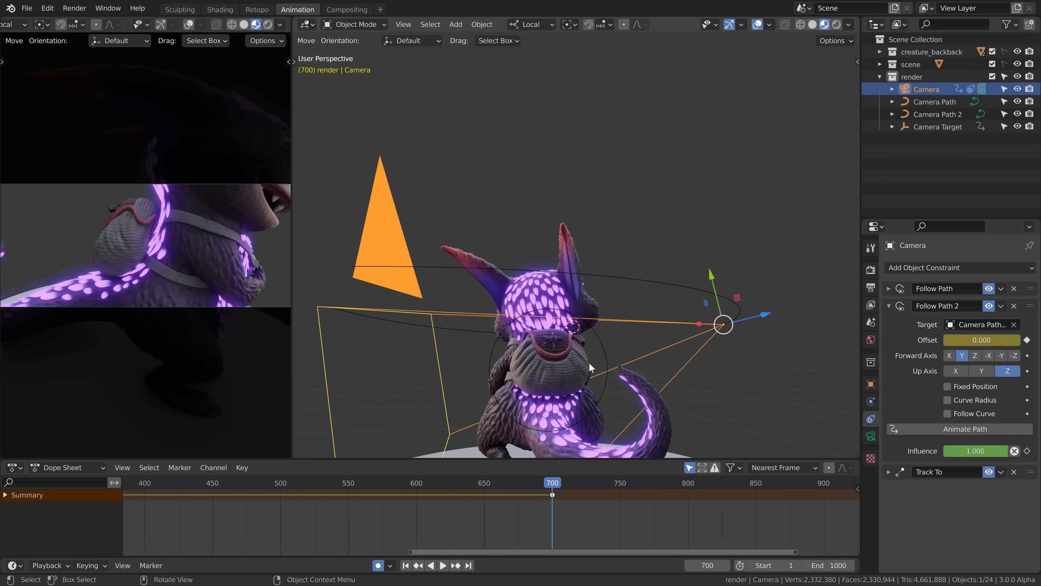
click(602, 343)
key(g)
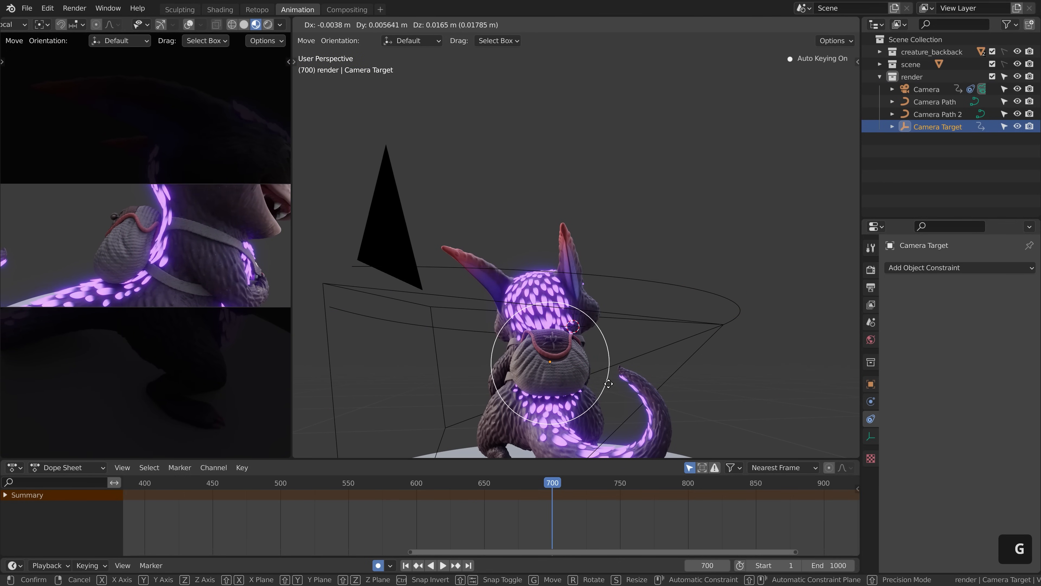
click(605, 383)
key(r)
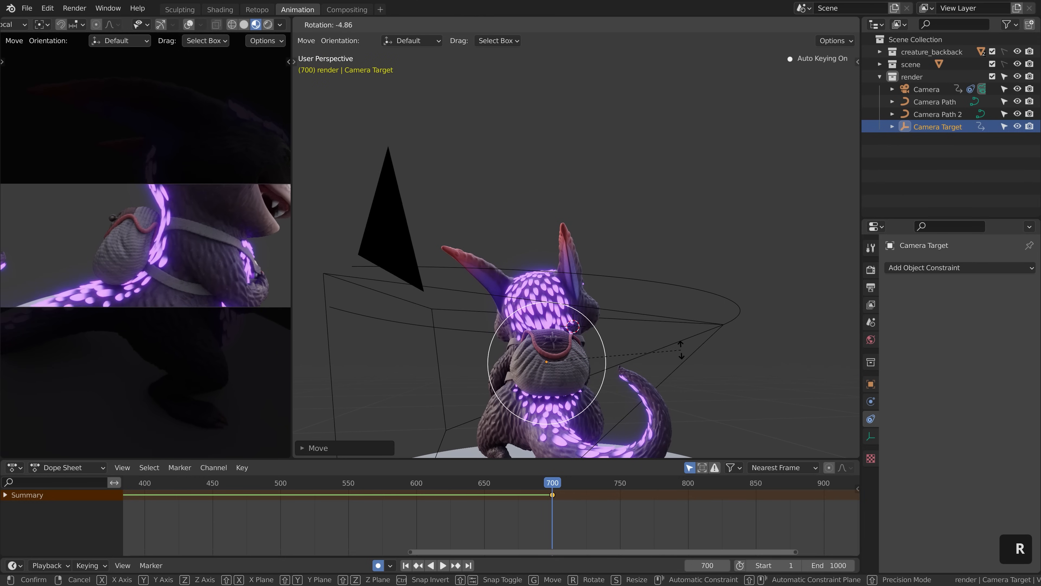
click(662, 285)
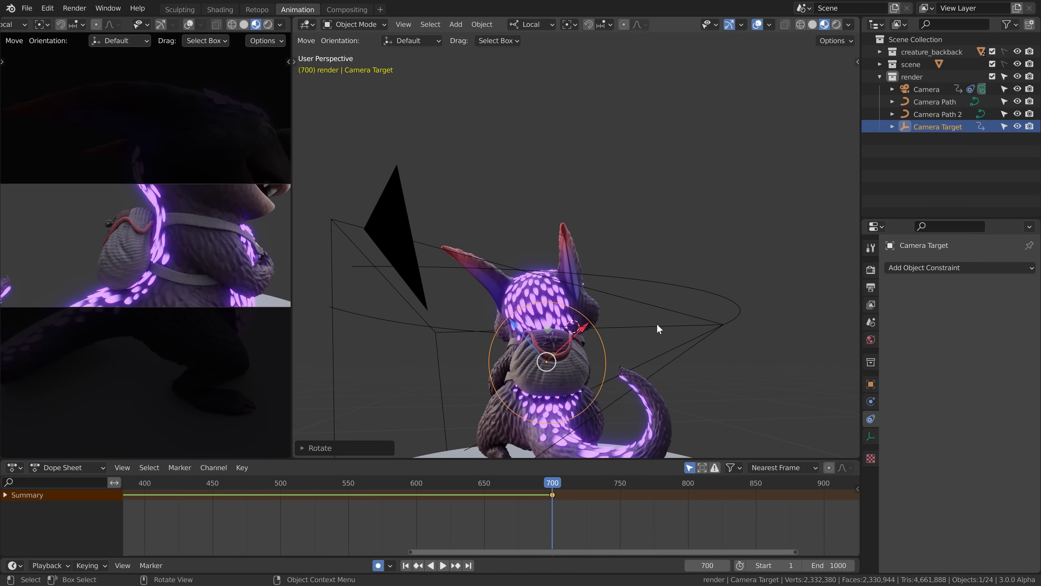
Edit Camera Path 2 and lower its end control point beside the creature.
key(KP_7)
click(618, 245)
key(Tab)
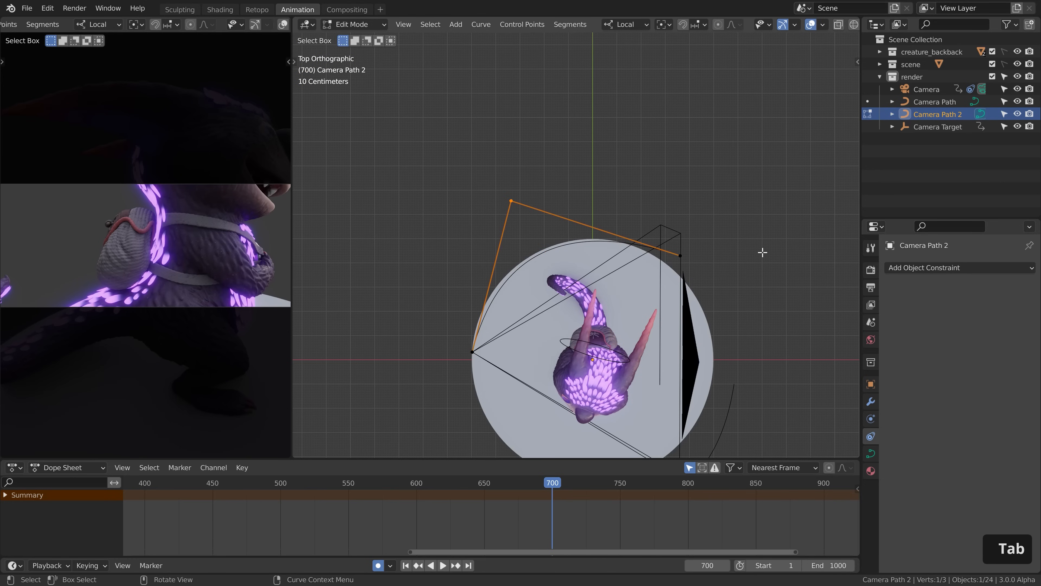
middle_drag(480, 381, 665, 196)
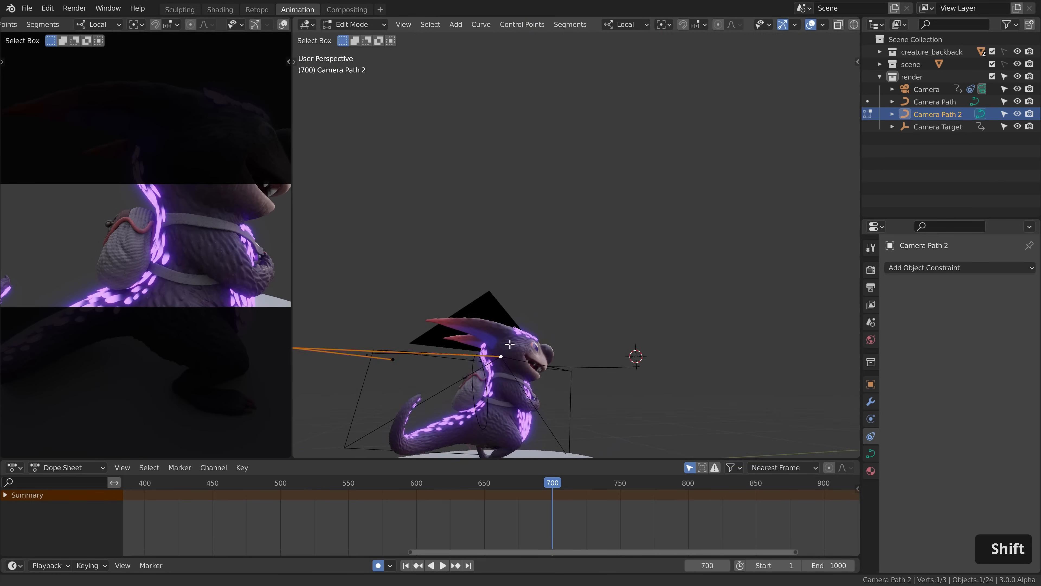
shift+middle_drag(501, 355, 634, 318)
key(g)
click(433, 295)
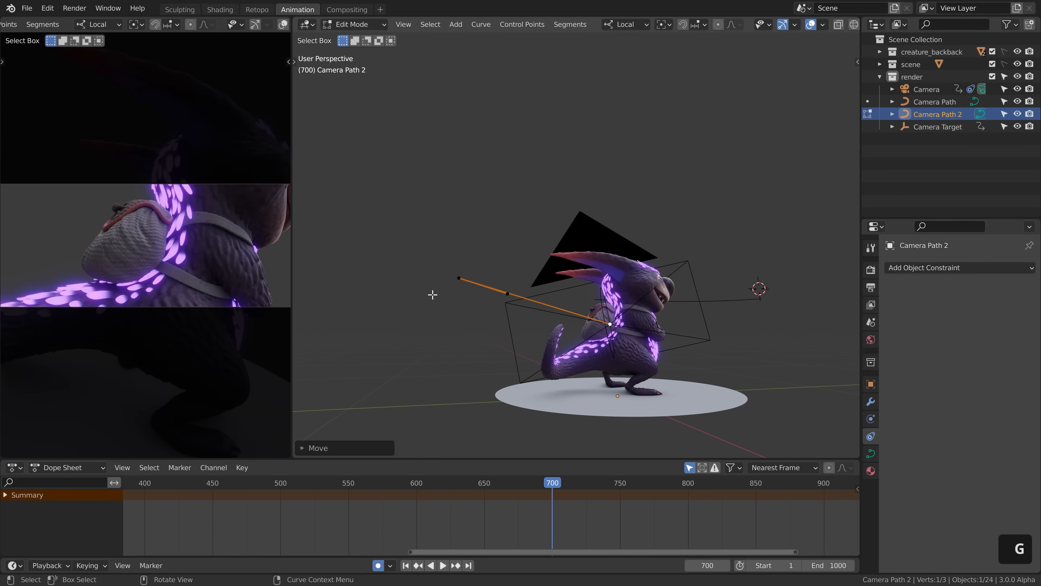
Check frame 530, lower Camera Path 2's middle control point behind the creature, and leave Edit Mode.
scroll(554, 484, down, 8)
drag(559, 484, 511, 485)
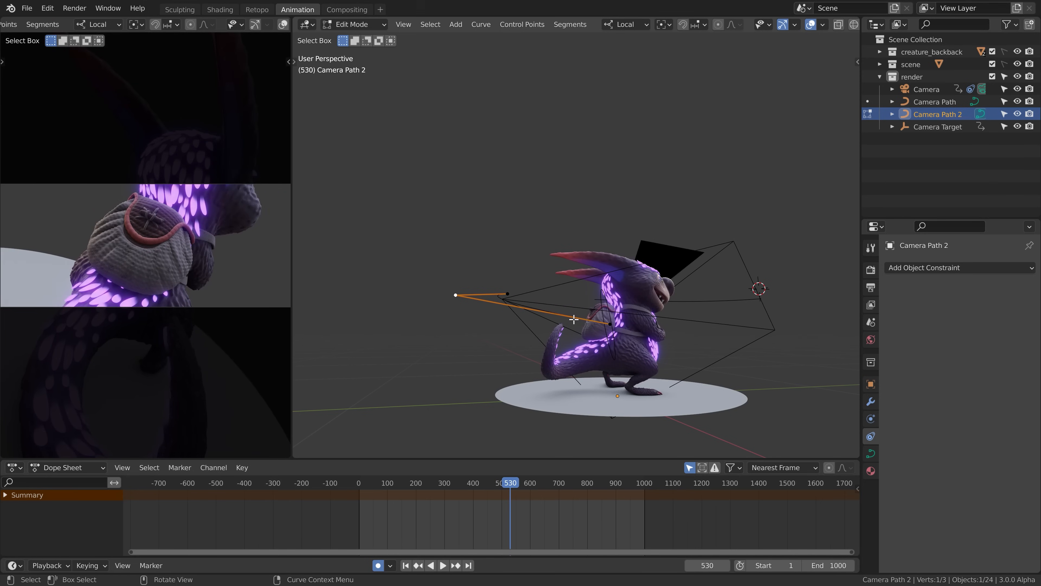
key(g)
middle_drag(550, 301, 614, 343)
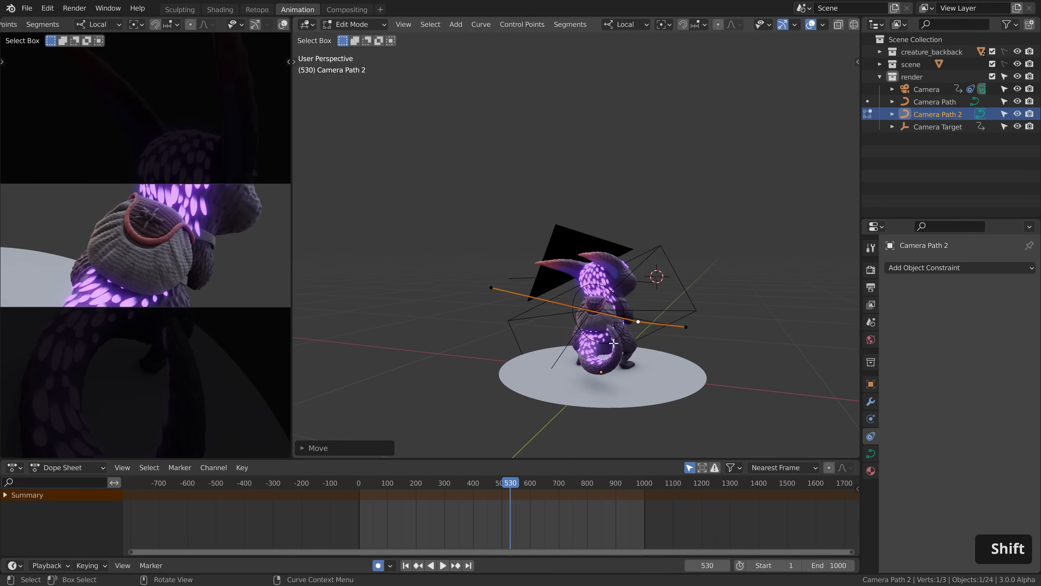
key(Tab)
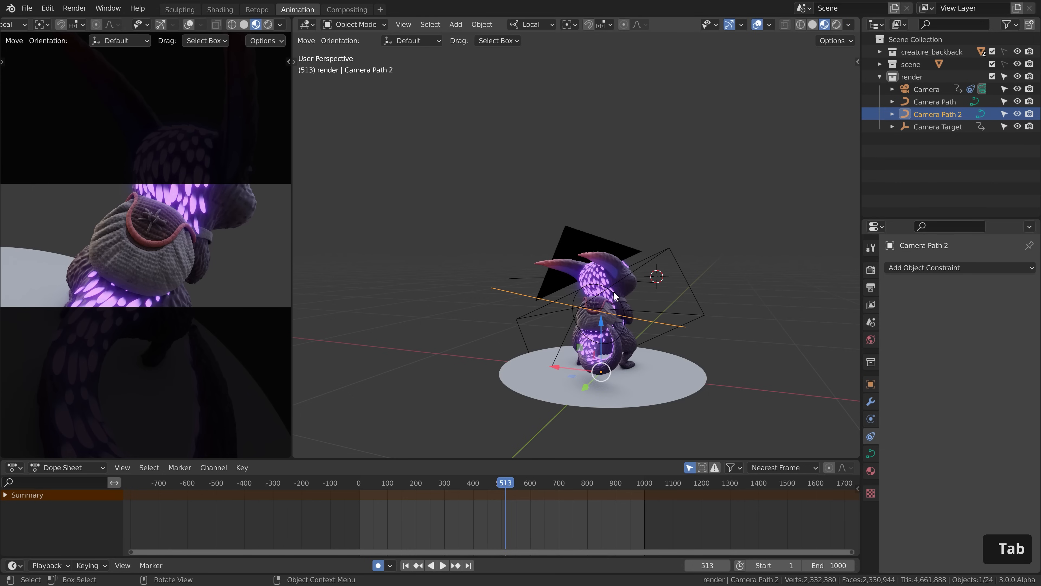
At frame 700, rotate the Camera Target from top view and then about its local Y axis to re-tilt the camera.
click(613, 292)
scroll(454, 495, up, 5)
key(KP_7)
scroll(617, 306, up, 4)
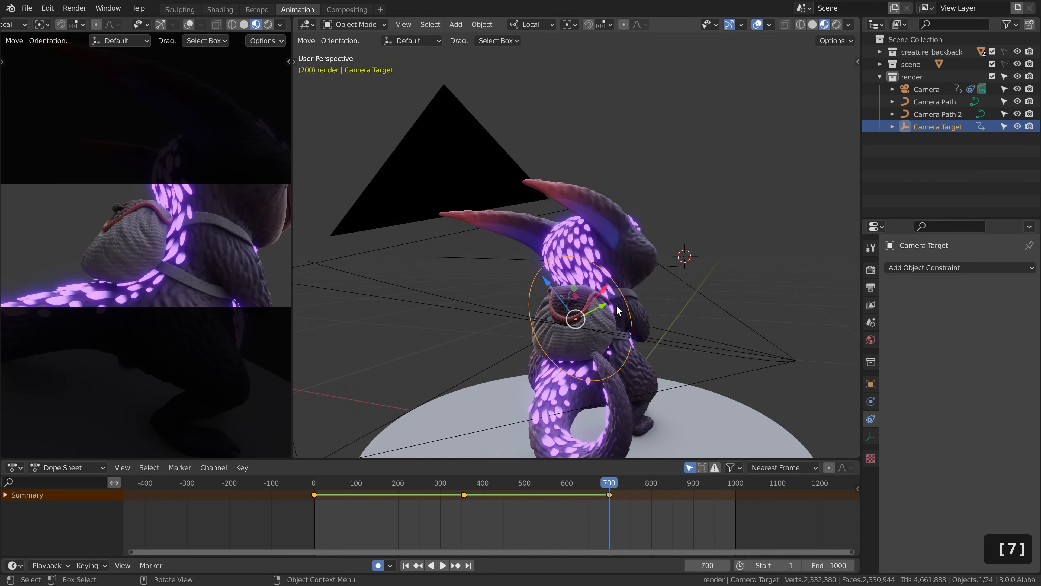
key(r)
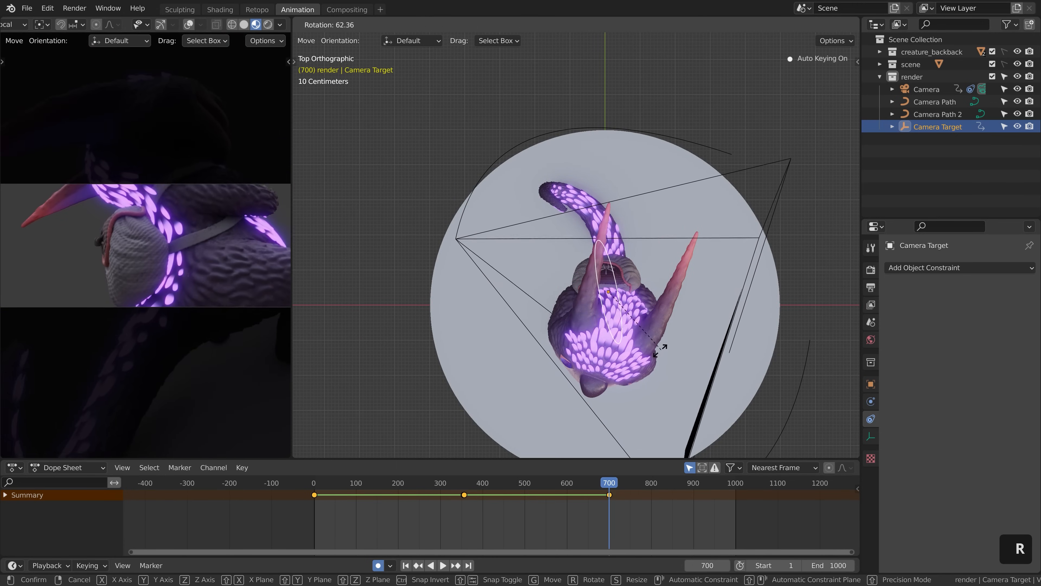
click(611, 369)
middle_drag(546, 373, 689, 232)
key(r)
key(y)
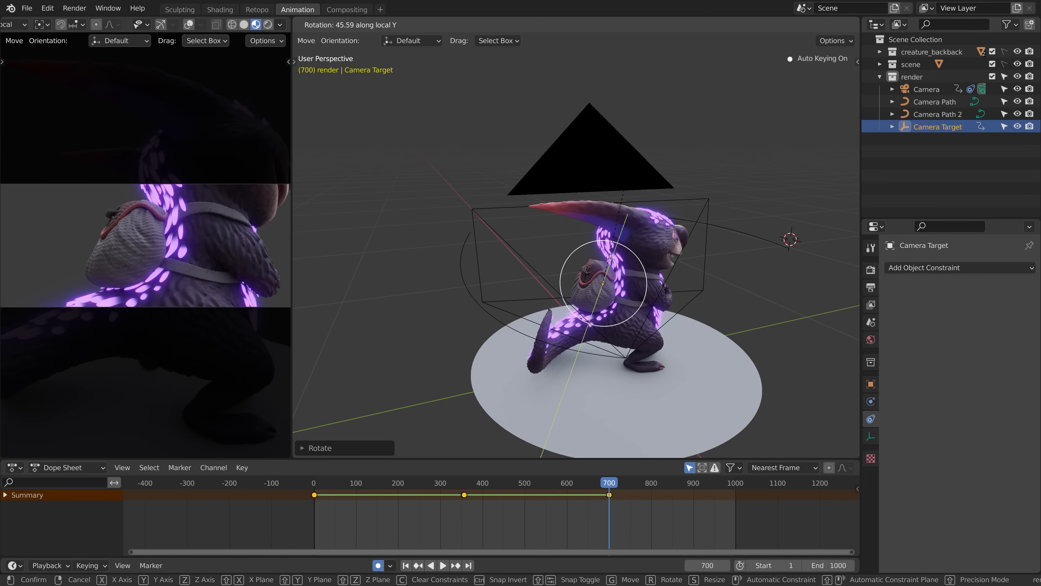
click(639, 181)
Scrub from the keyframe at 356 to frame 435 to check the camera's framing of the backpack.
scroll(552, 504, up, 4)
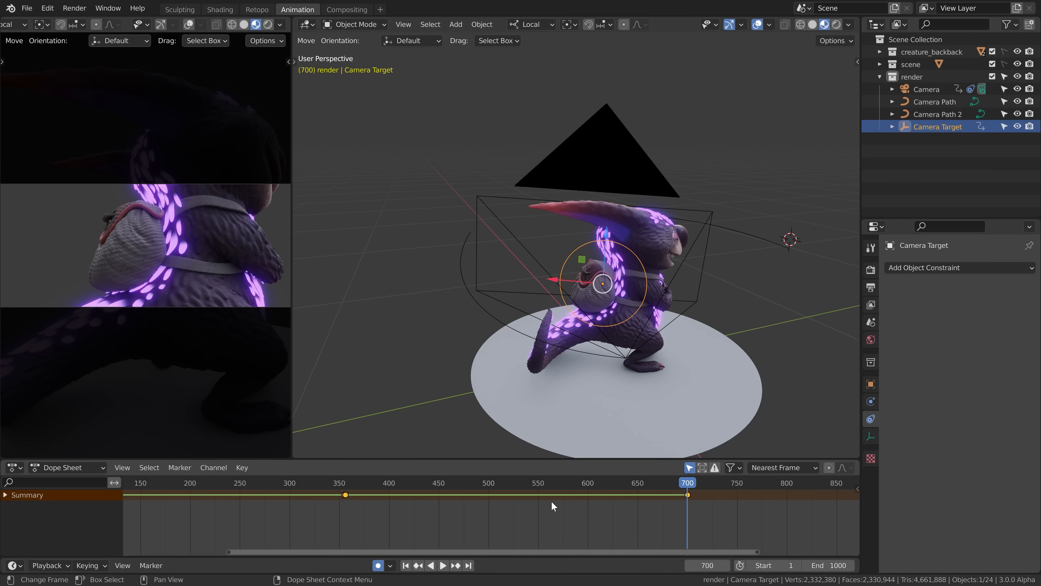
key(Down)
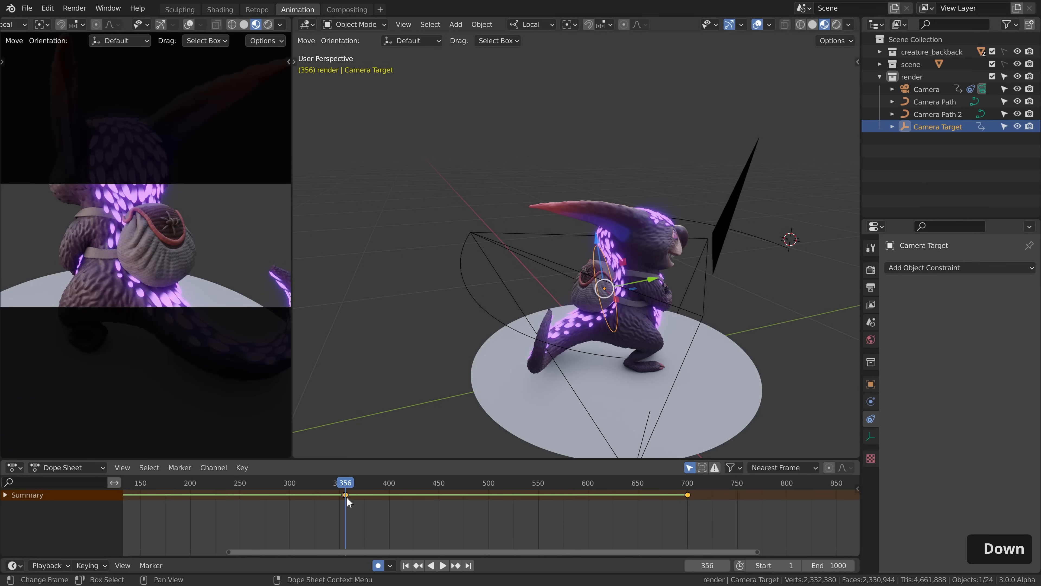
drag(344, 484, 426, 484)
Set the animation's end frame to 700.
scroll(432, 515, down, 3)
scroll(436, 515, down, 3)
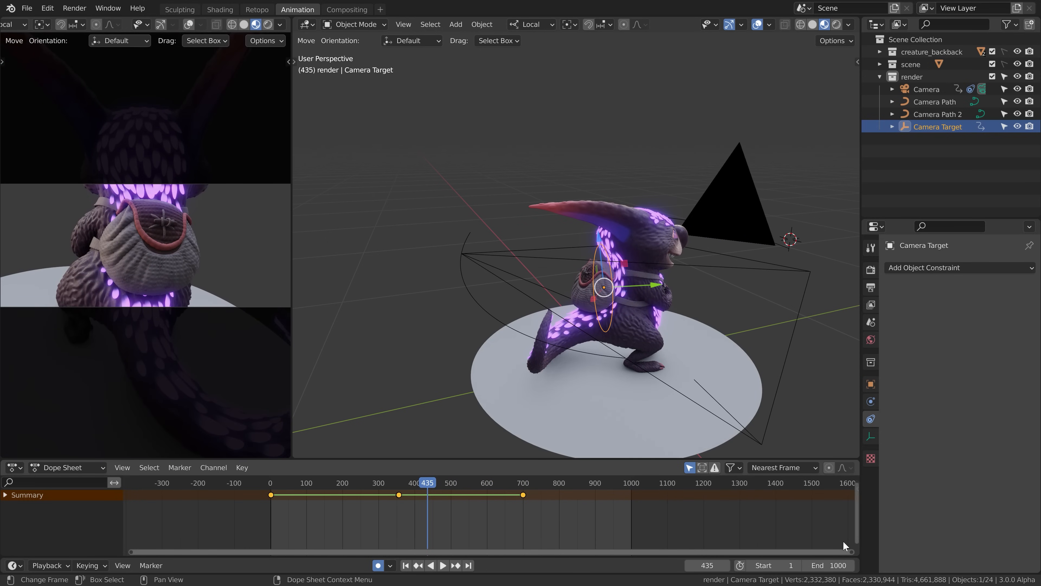
text(0)
key(Return)
middle_drag(412, 516, 473, 517)
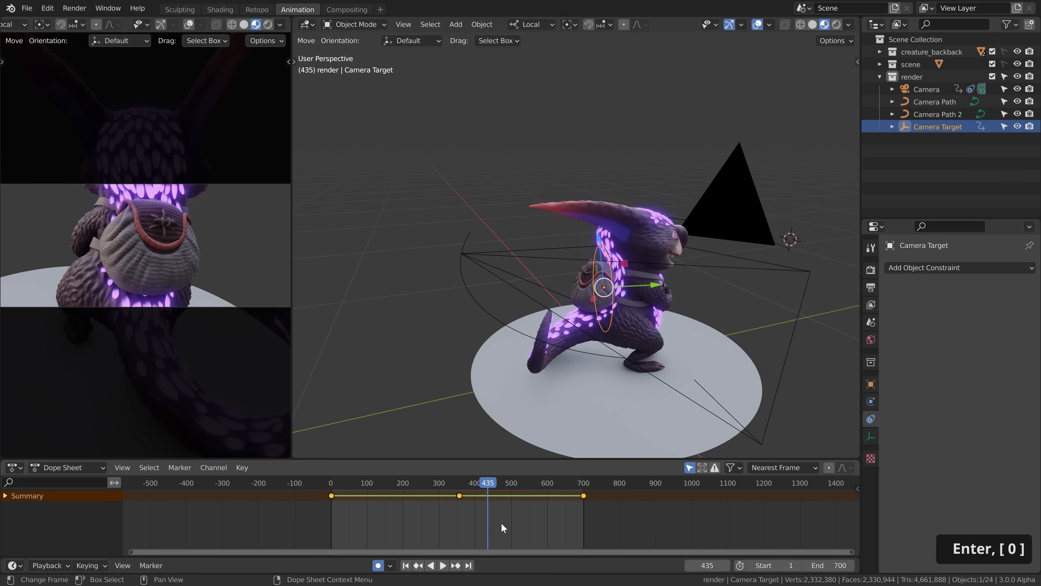
Scrub back near the start and play the animation in the maximized camera view, then restore the layout.
click(473, 484)
drag(473, 483, 337, 484)
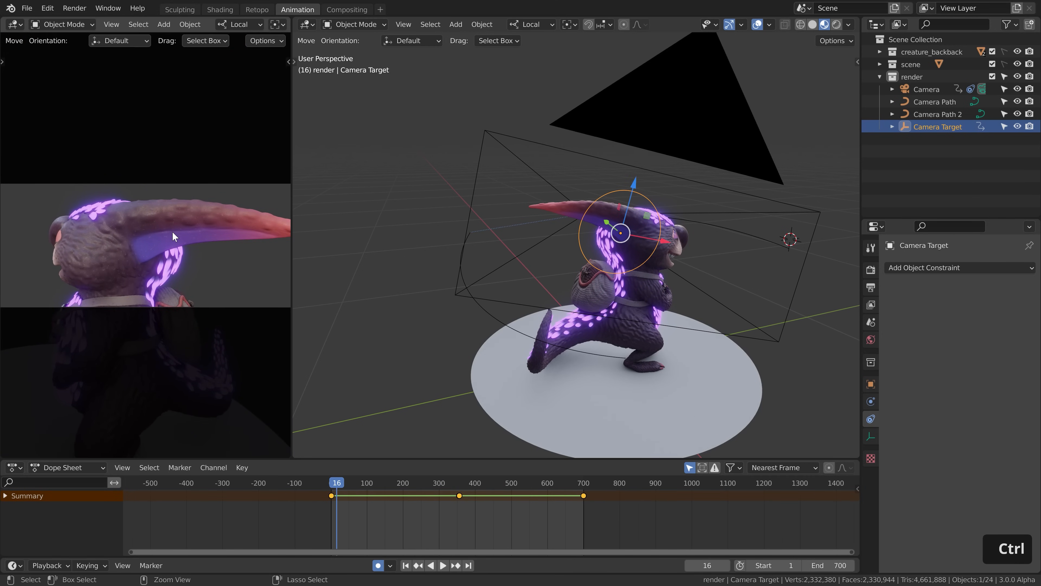
key(ctrl+space)
key(Home)
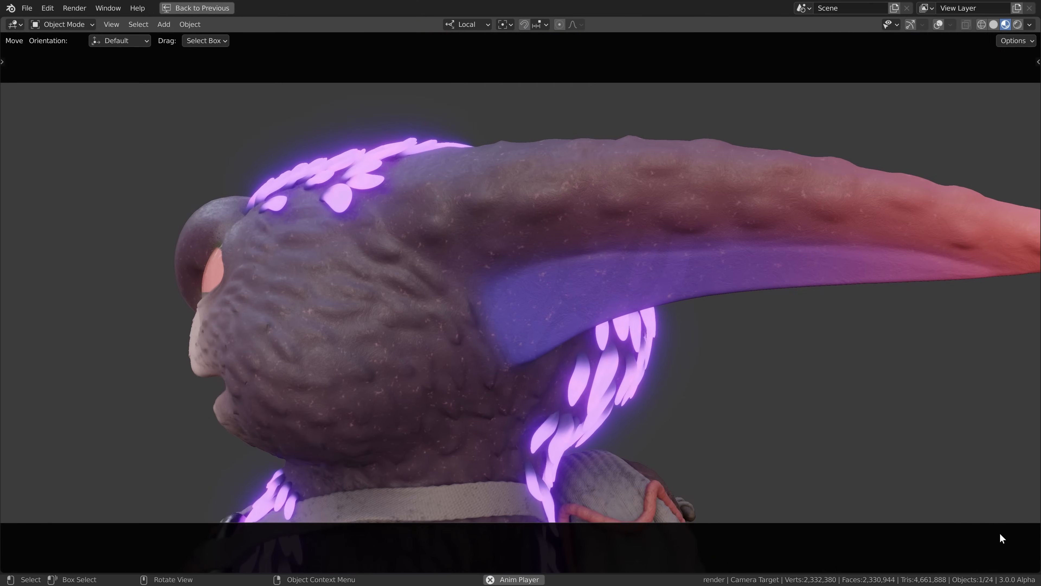
key(space)
key(ctrl+space)
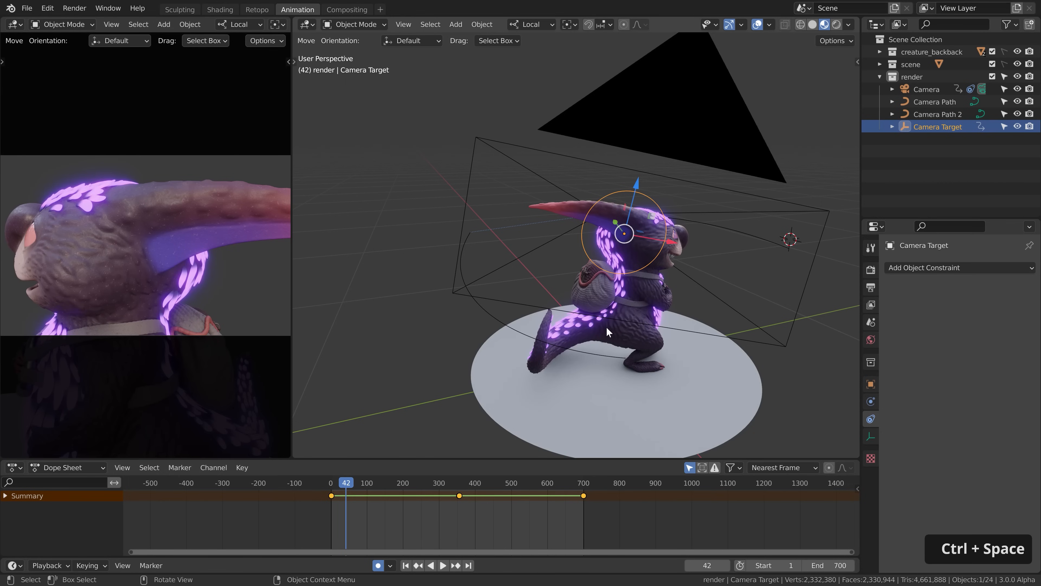
scroll(202, 200, down, 2)
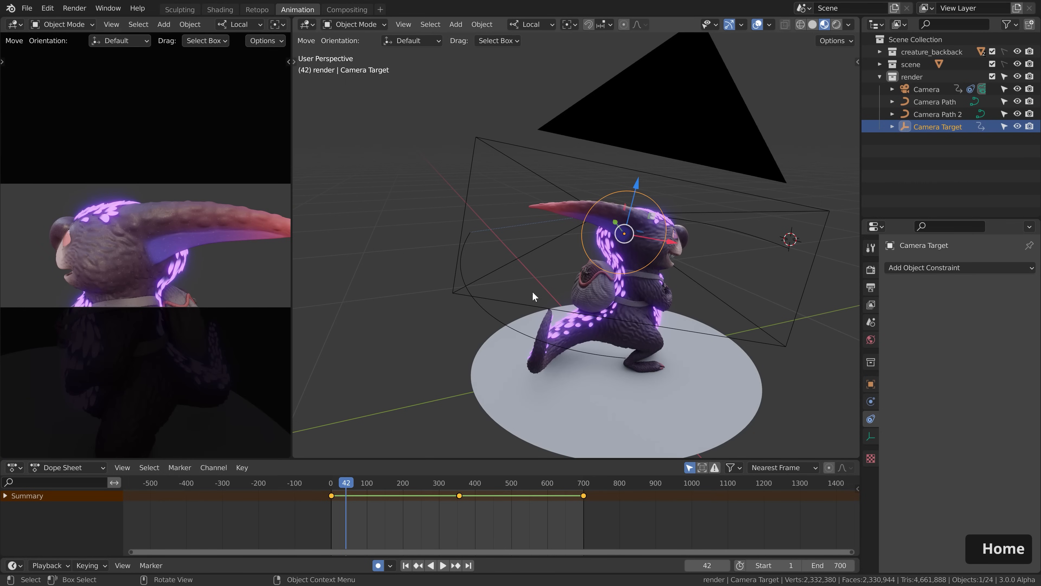
Set the Camera Target's selected keyframes to Bezier interpolation.
middle_drag(661, 316, 683, 278)
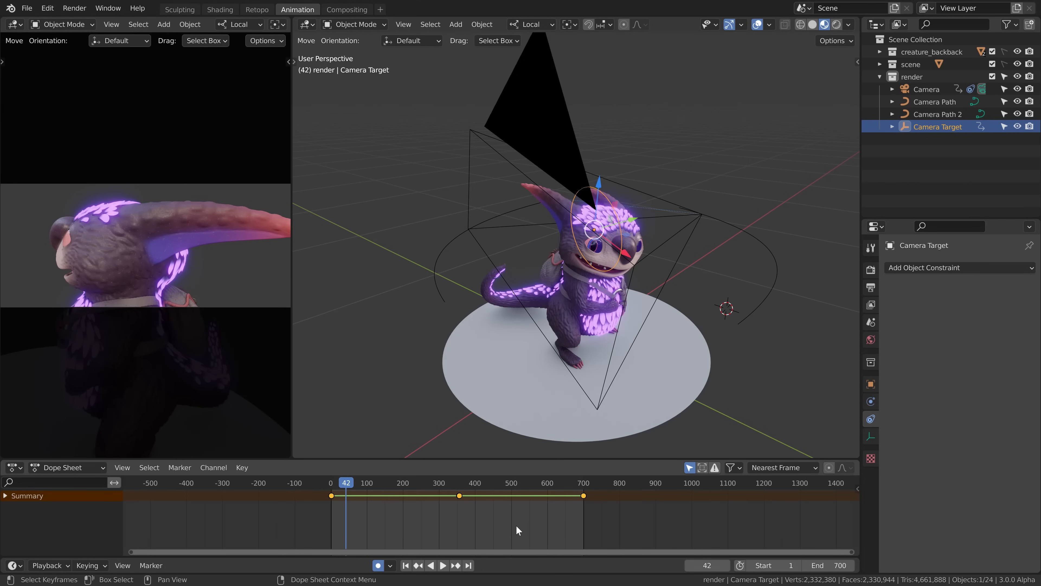
key(t)
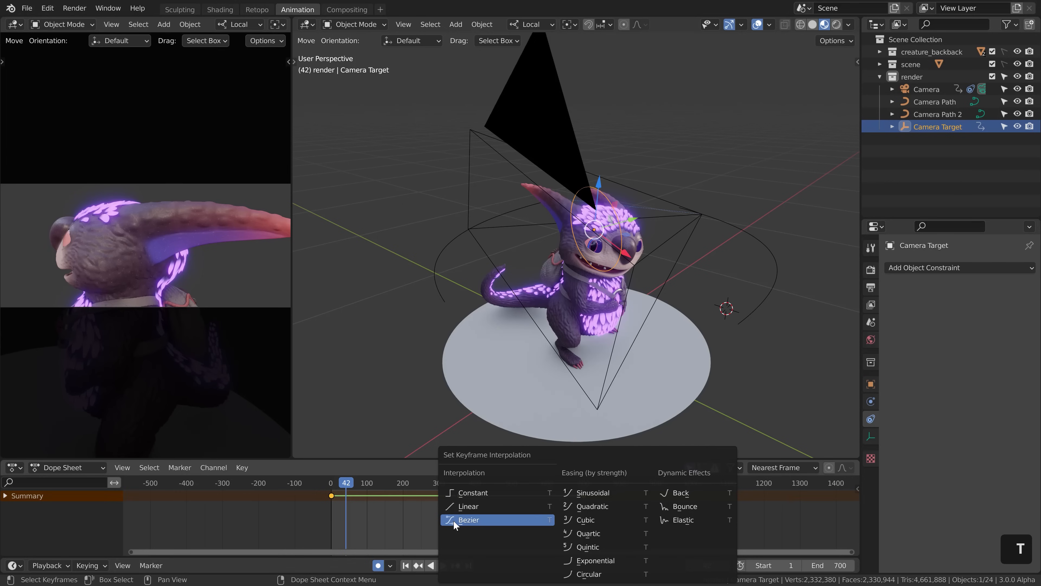
click(500, 520)
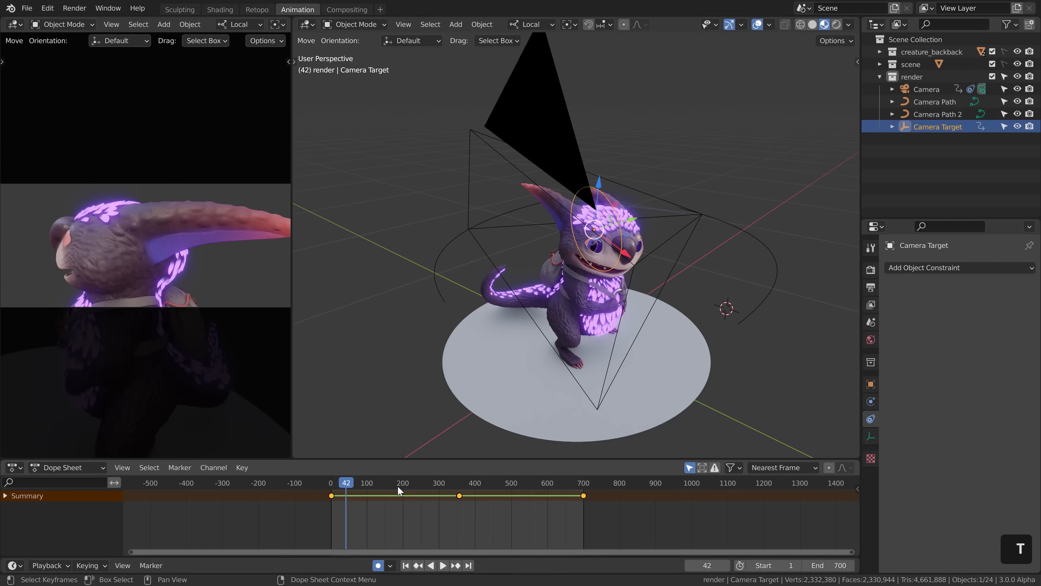